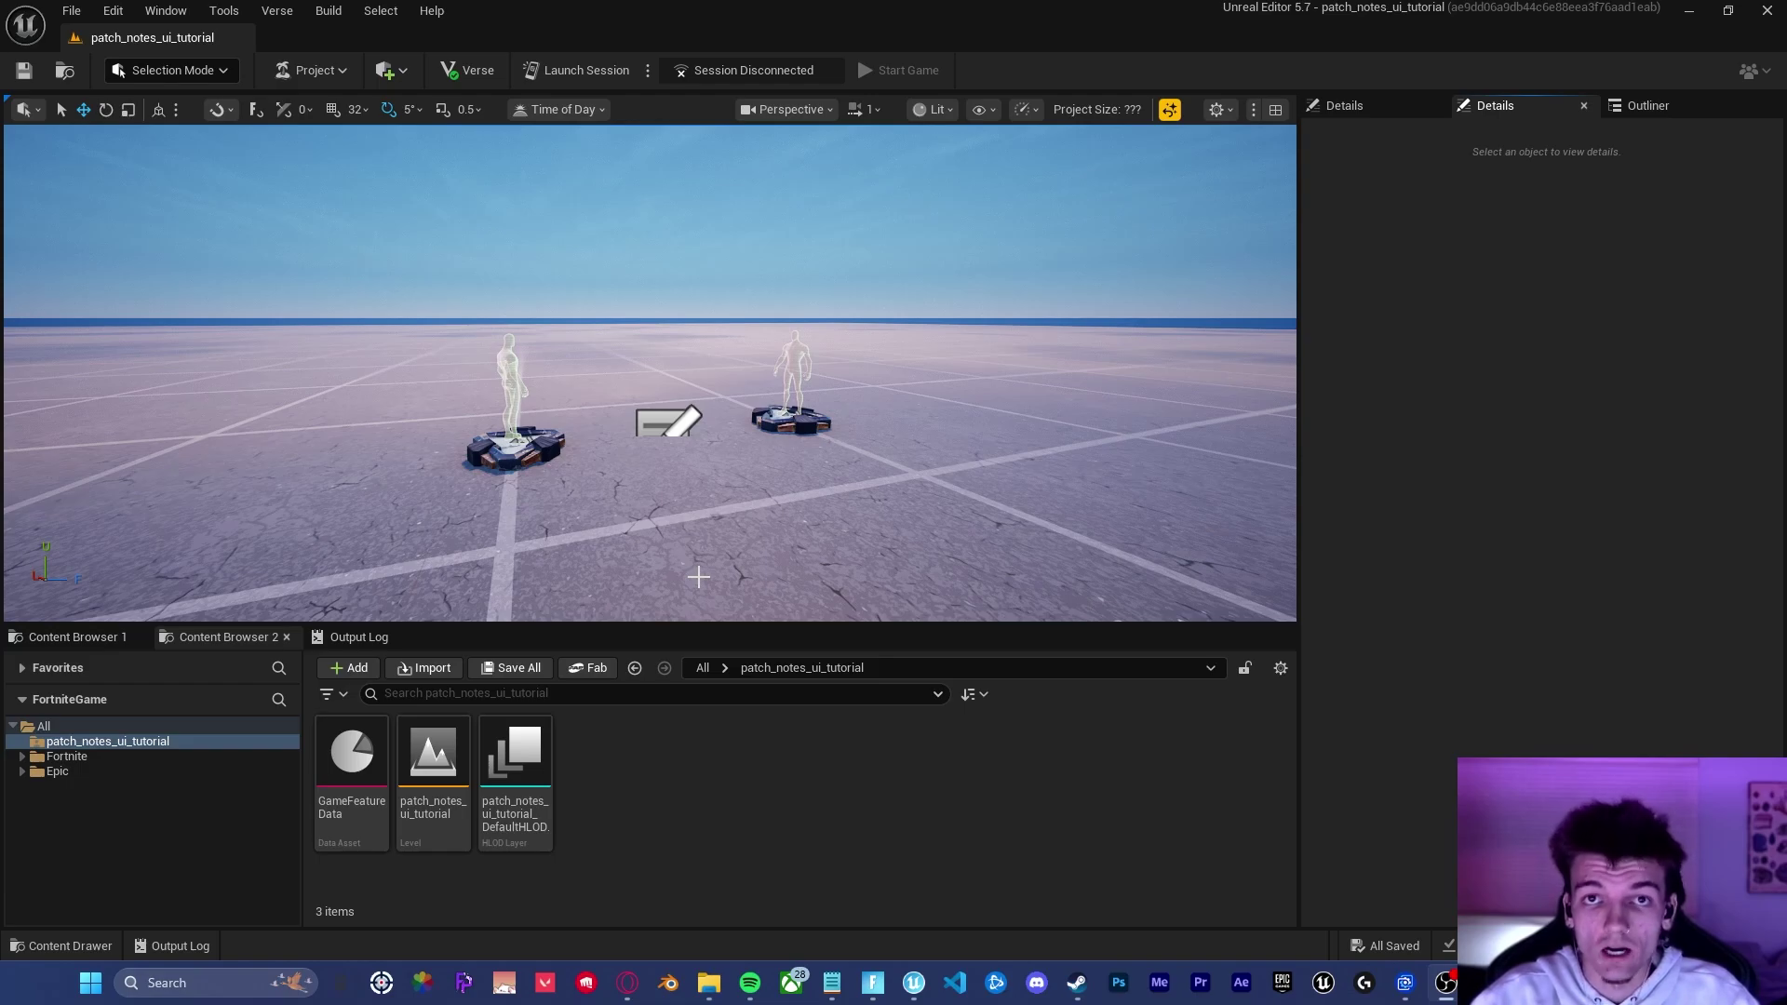
Step: Create a new folder named 'UI' in the Content Browser and open it
{"action": "right_click", "coordinate": [600, 758]}
{"action": "left_click", "coordinate": [659, 222]}
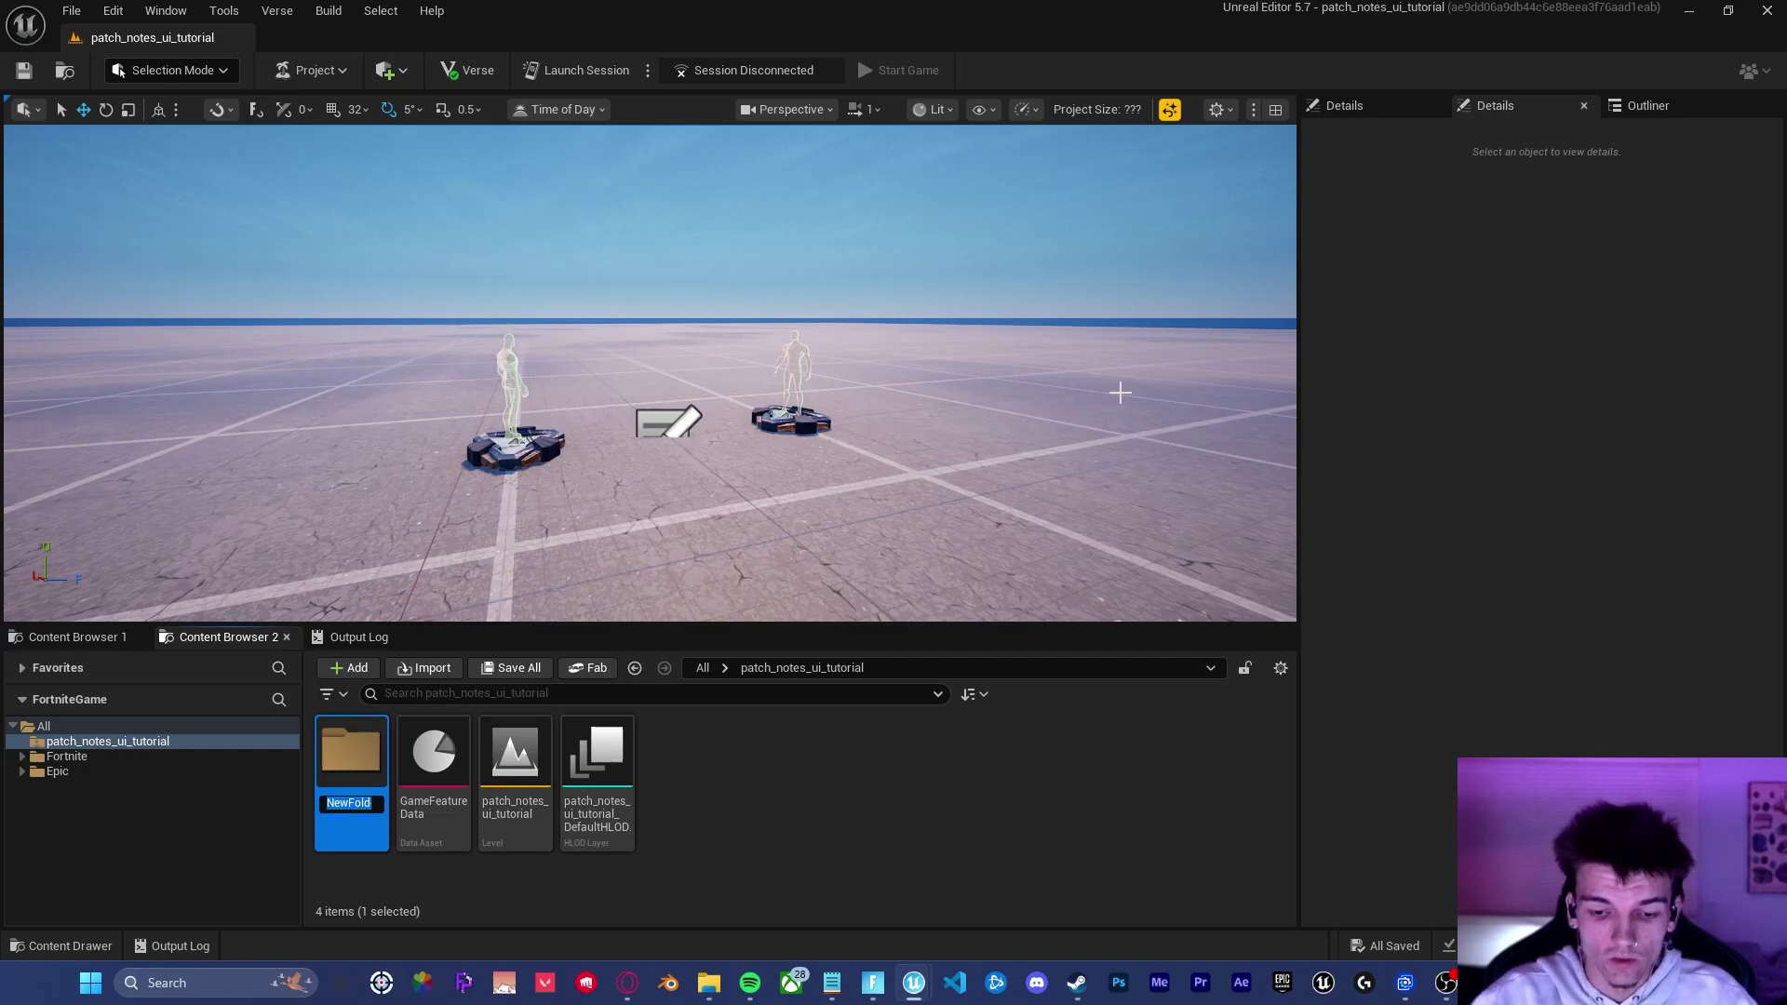
{"action": "type", "text": "UI"}
{"action": "key", "text": "Return"}
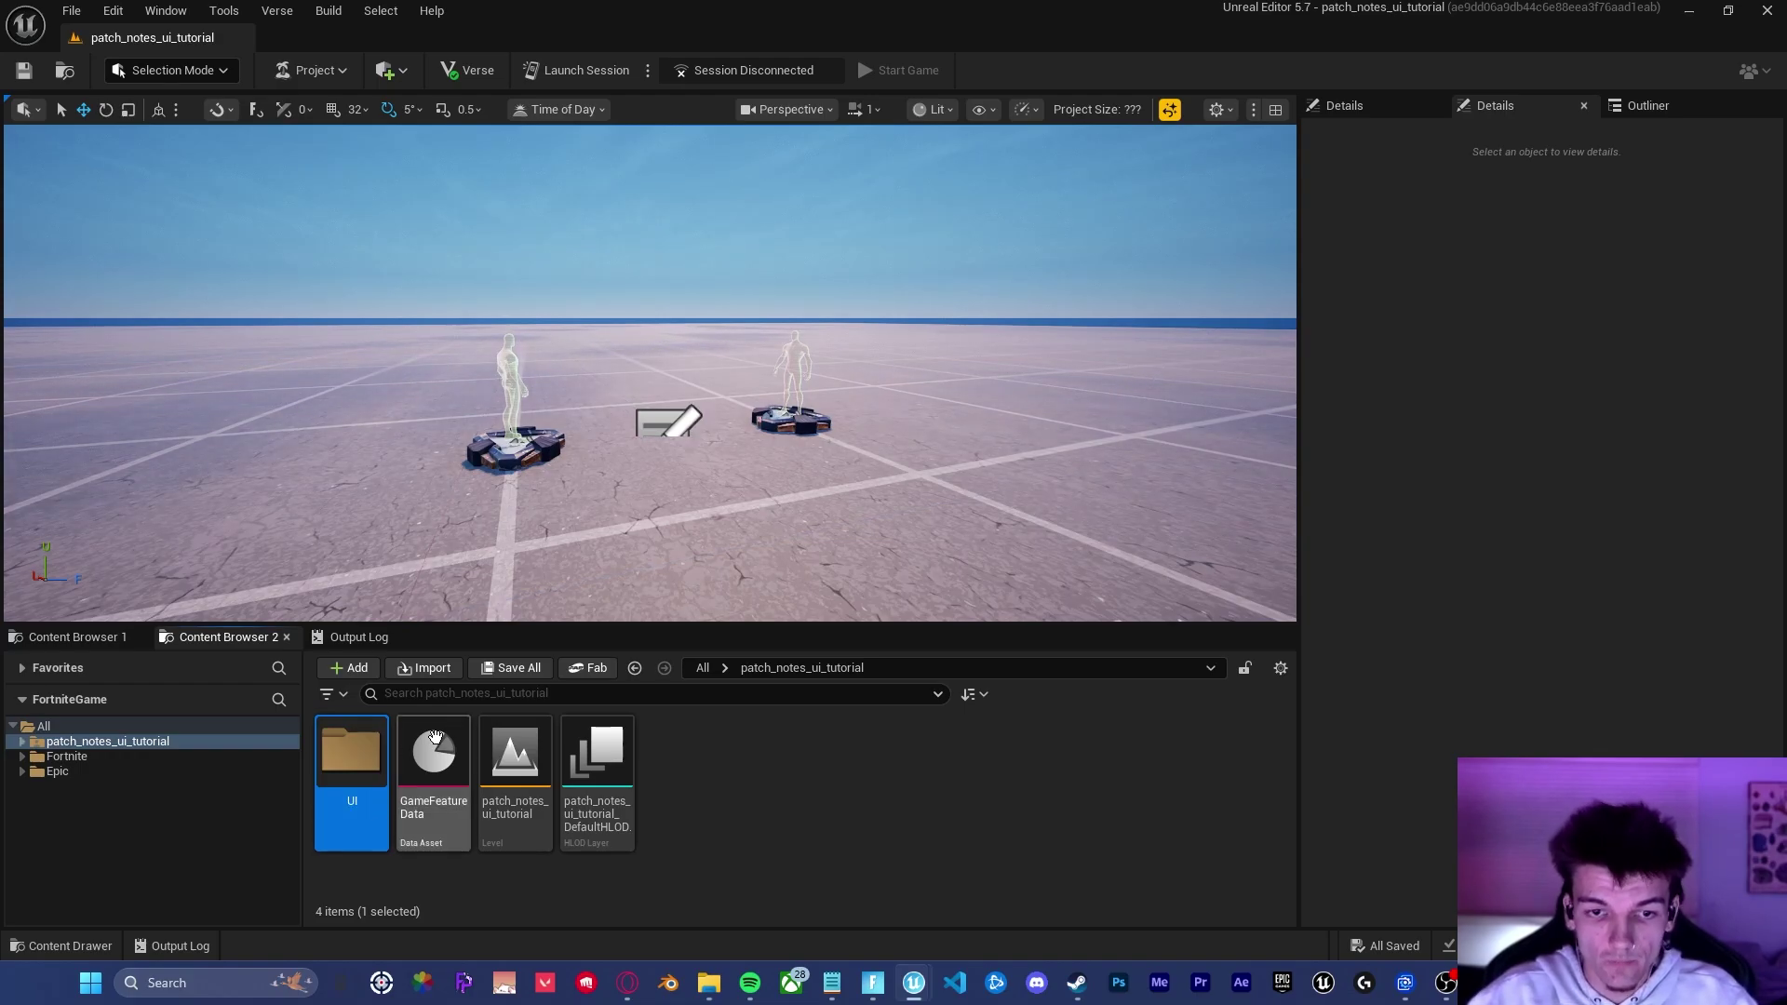
{"action": "key", "text": "Return"}
Step: Add a 'Textures' subfolder inside UI, correcting the name from 'Texture'
{"action": "right_click", "coordinate": [543, 756]}
{"action": "left_click", "coordinate": [590, 223]}
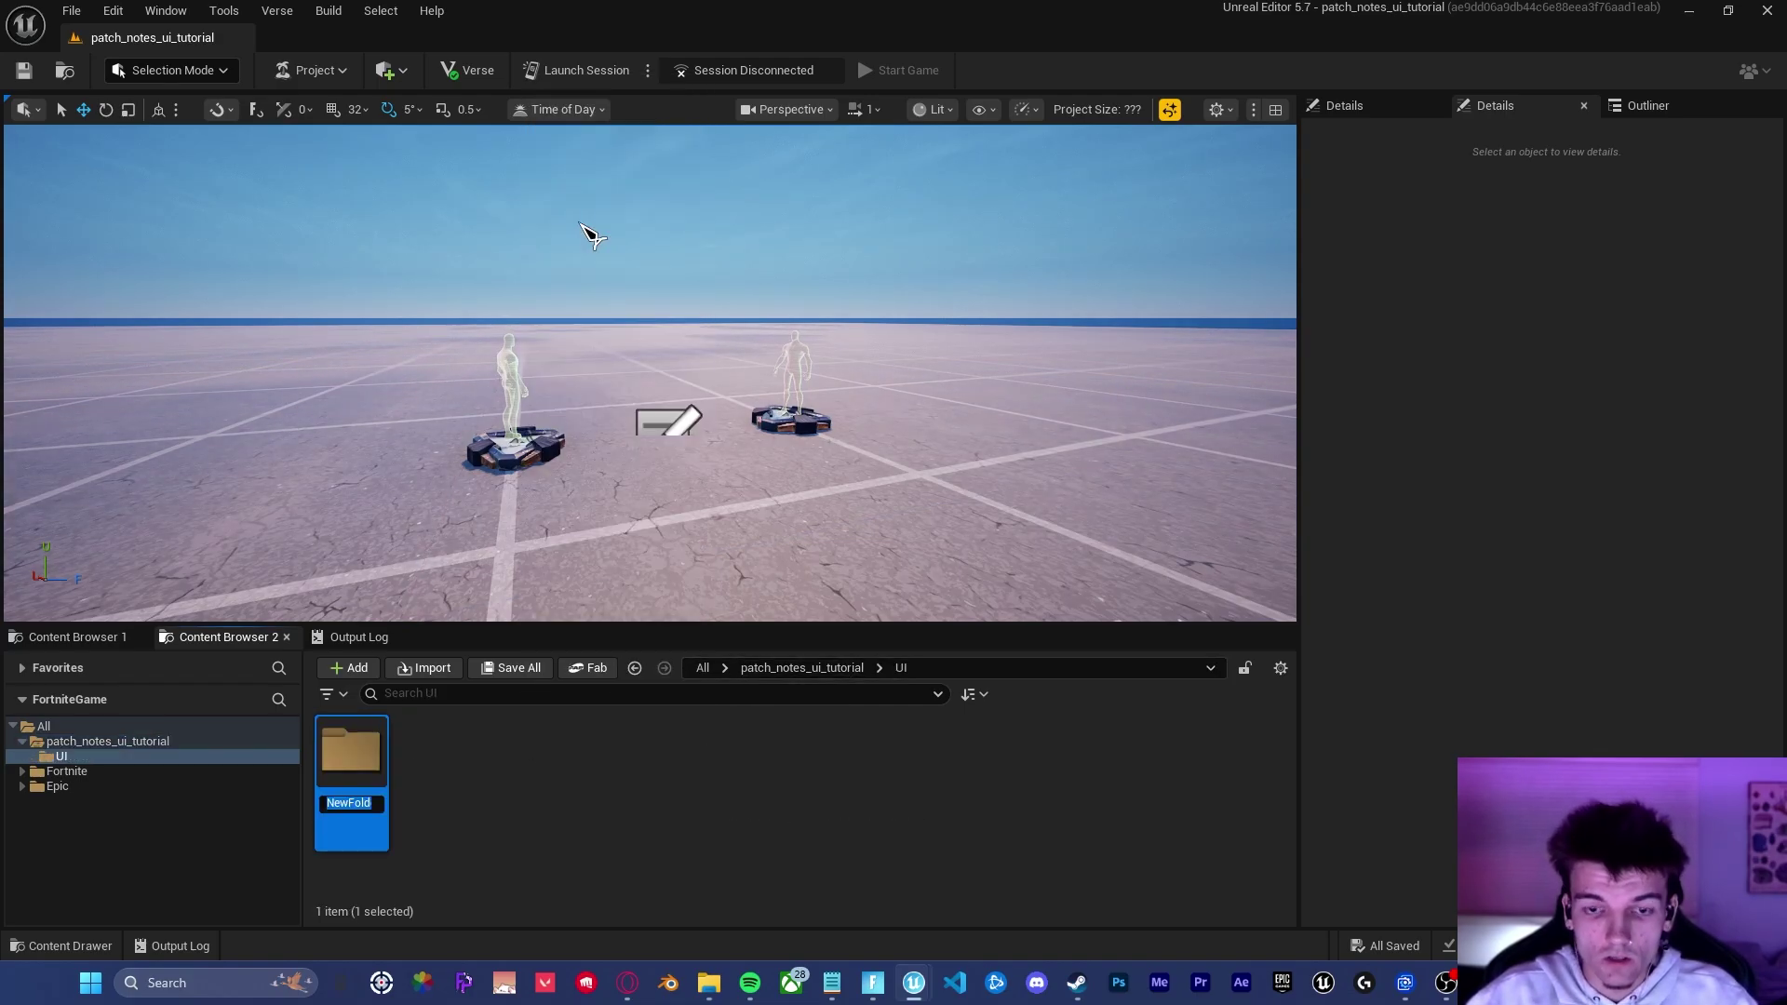
{"action": "type", "text": "Texture"}
{"action": "key", "text": "Return"}
{"action": "key", "text": "F2"}
{"action": "type", "text": "Textures"}
{"action": "key", "text": "Return"}
{"action": "left_click", "coordinate": [581, 798]}
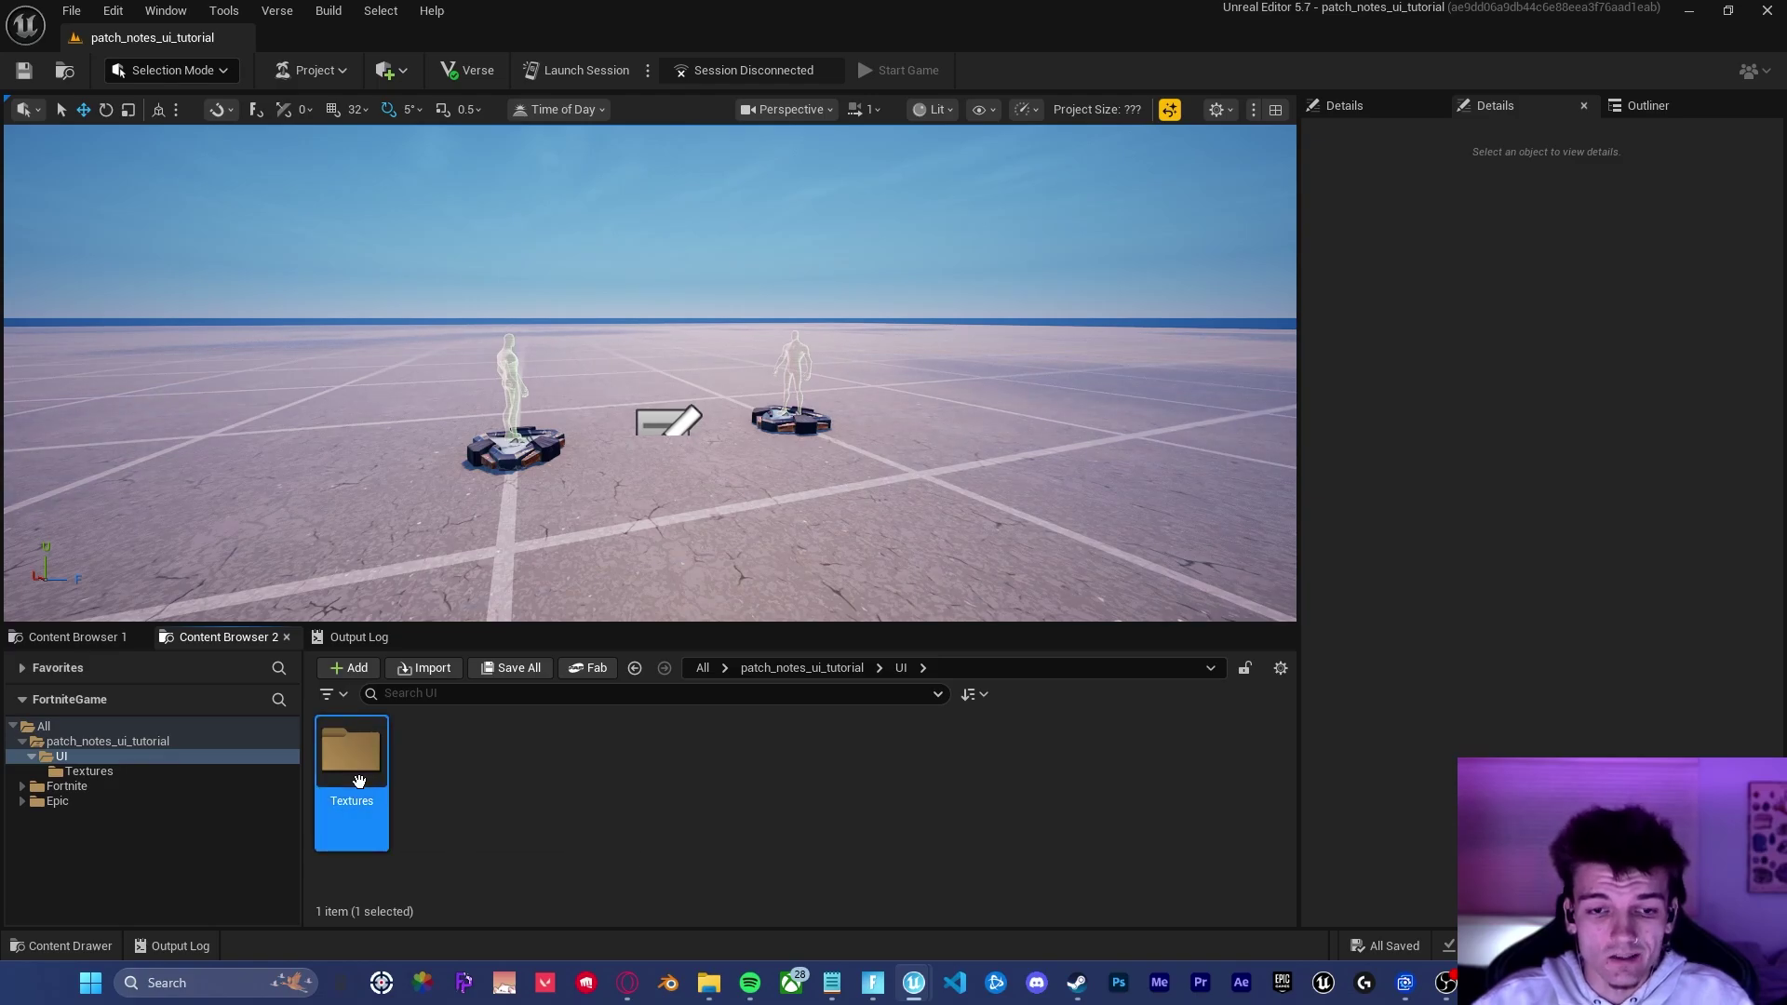
Step: Import T_Patchnotes_BG into the Textures folder, then return to UI
{"action": "double_click", "coordinate": [353, 752]}
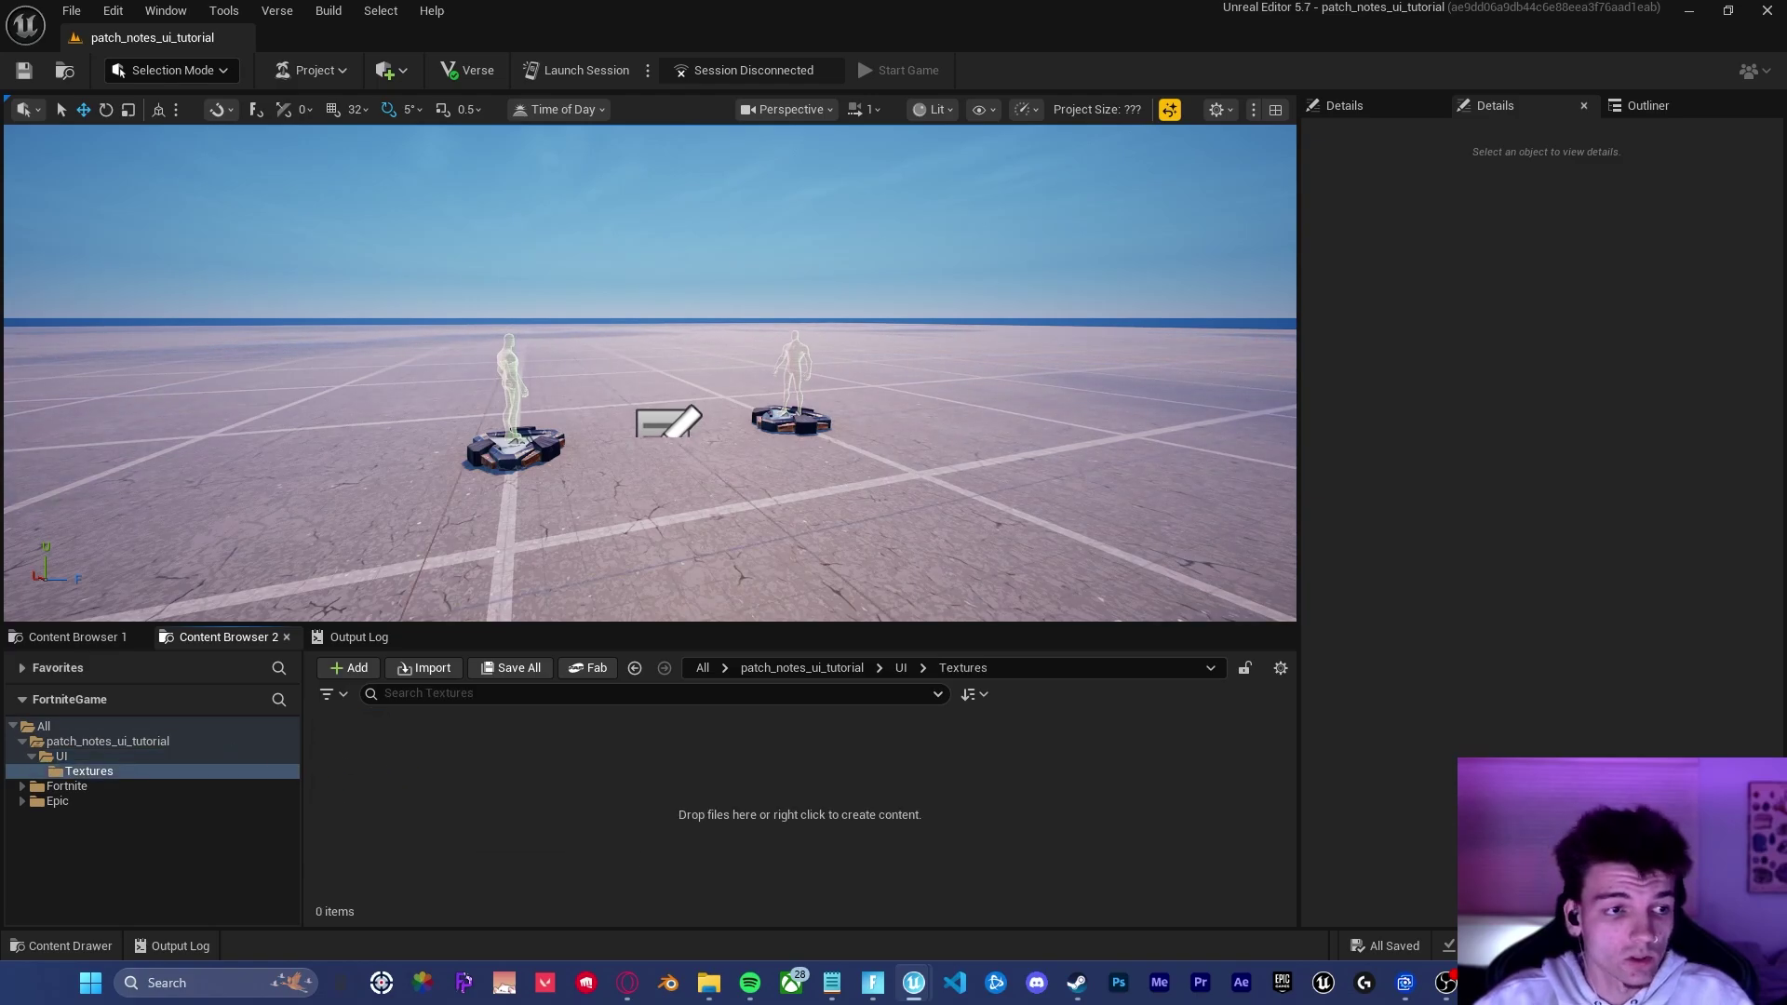
{"action": "left_click_drag", "start_coordinate": [0, 778], "coordinate": [459, 778]}
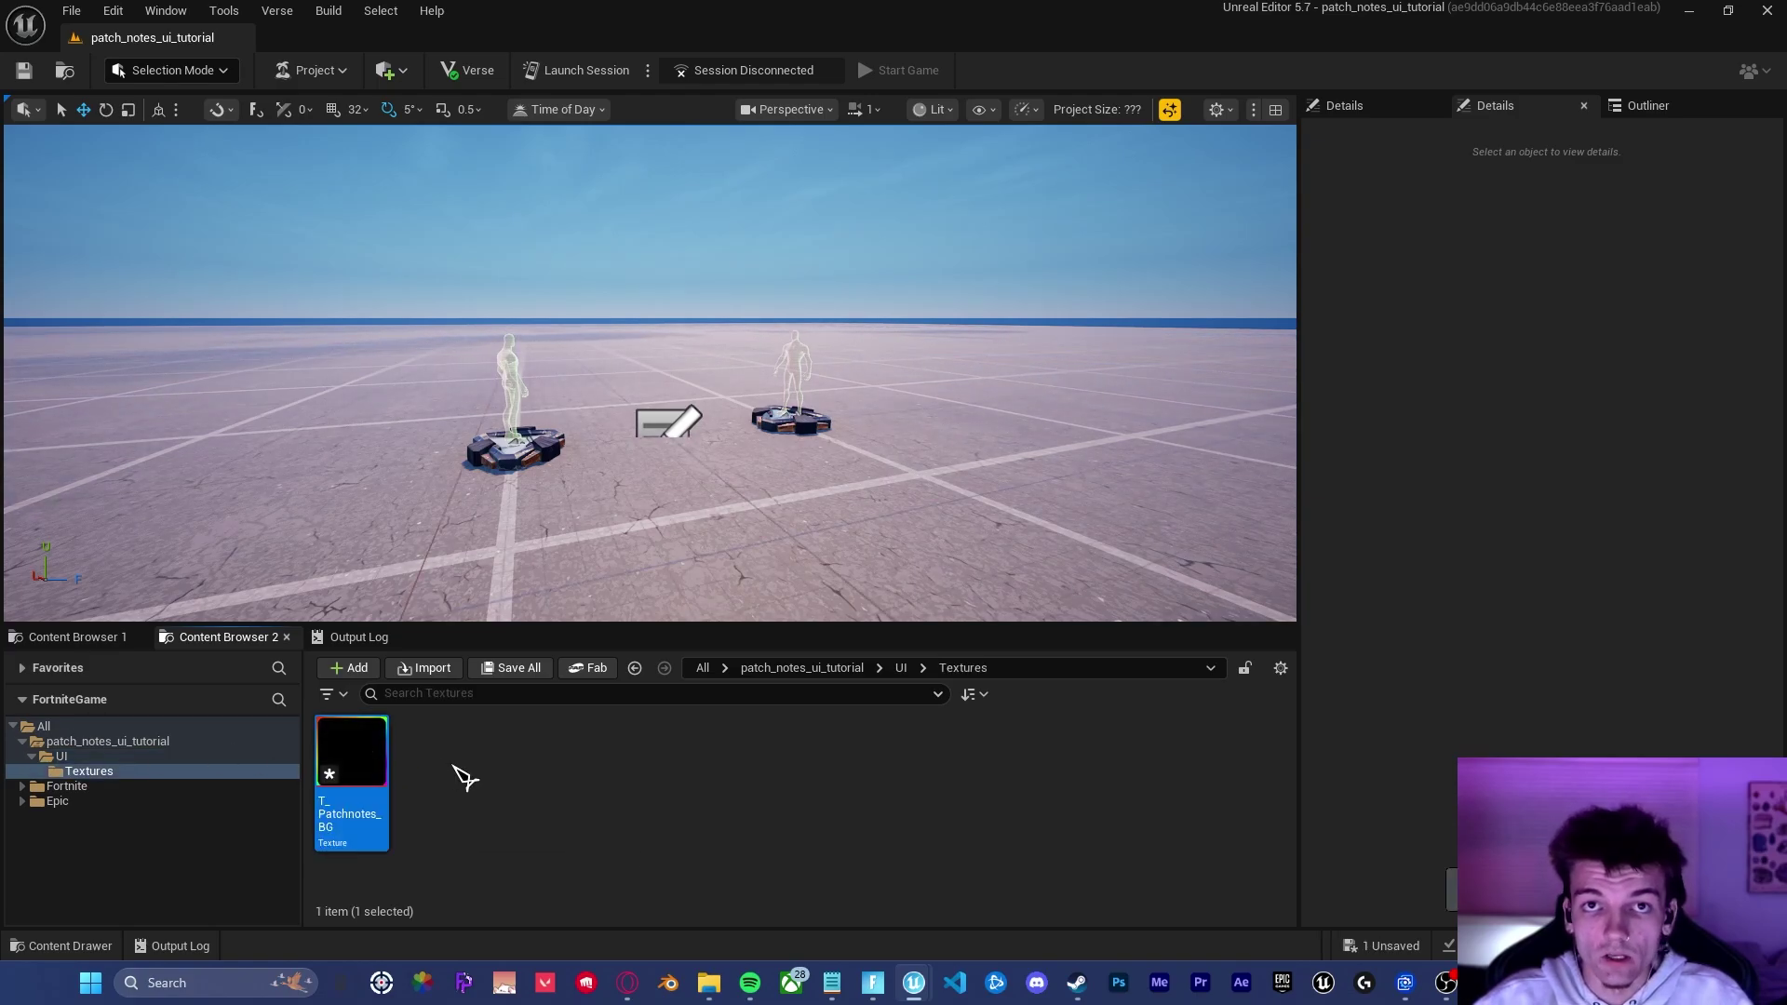
{"action": "mouse_move", "coordinate": [362, 764]}
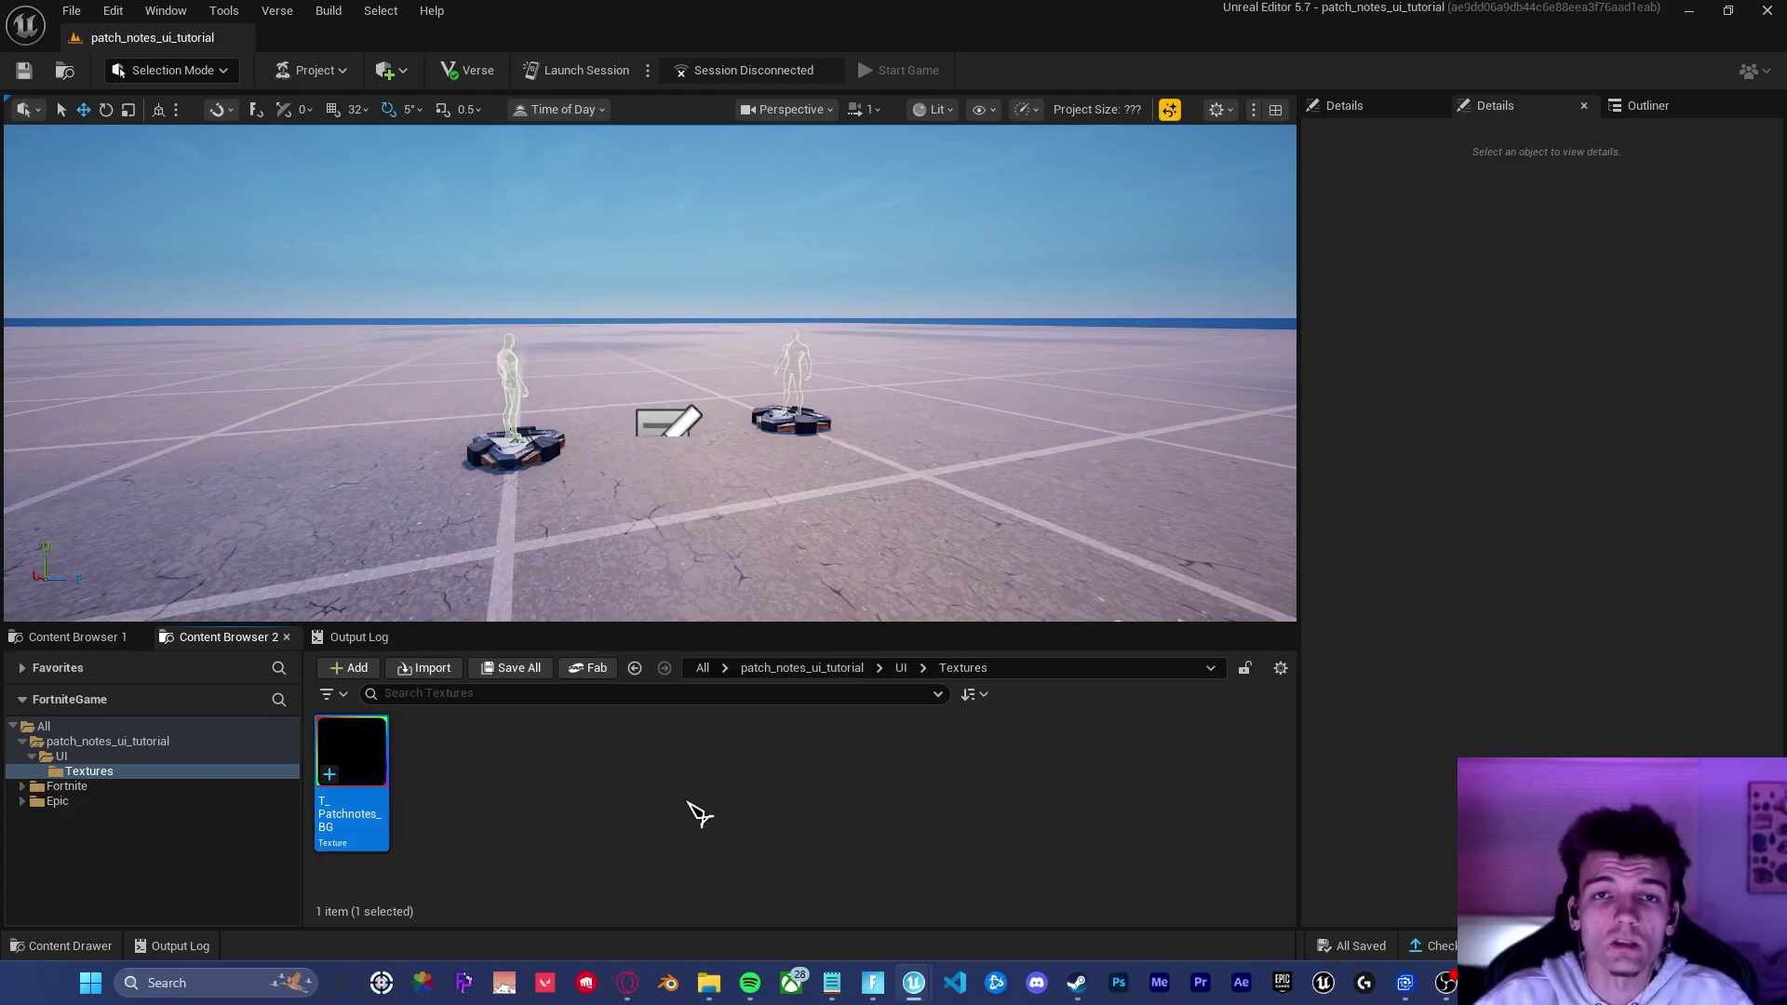
{"action": "key", "text": "alt+Left"}
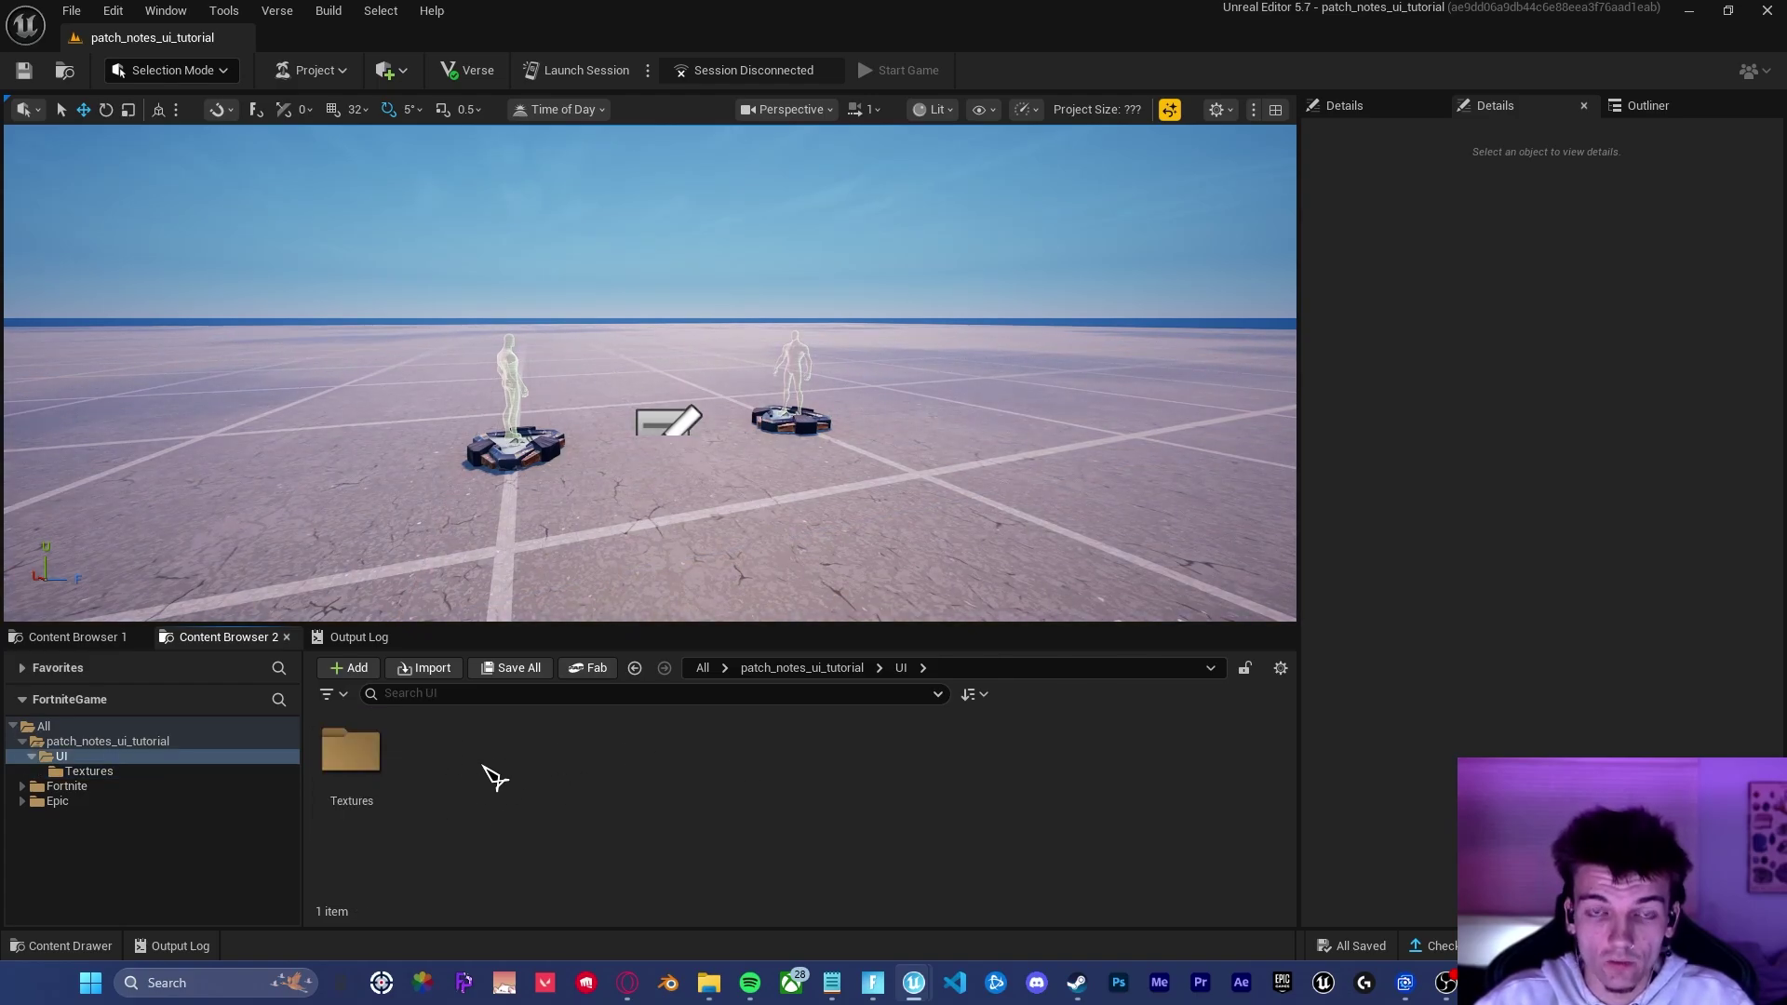
Step: Create a Widget Blueprint from Modal Dialog Variant in UI, naming it WBP_patchnotes
{"action": "right_click", "coordinate": [442, 766]}
{"action": "mouse_move", "coordinate": [474, 715]}
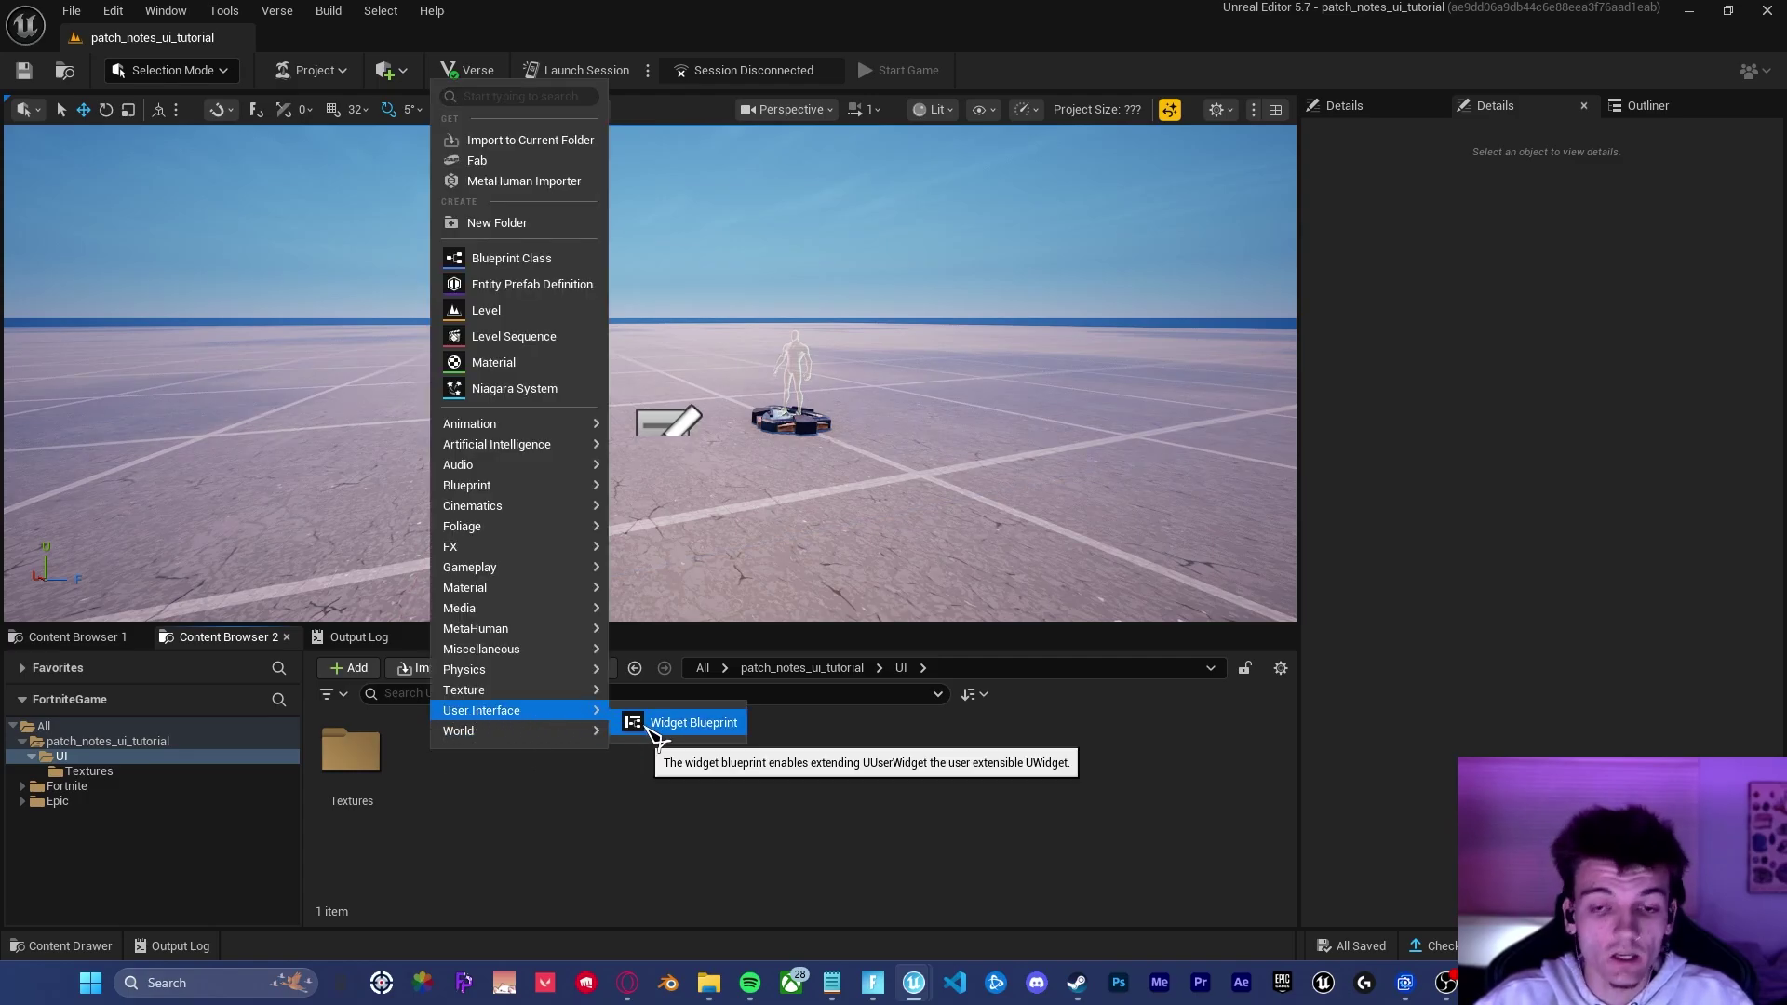
{"action": "left_click", "coordinate": [651, 730]}
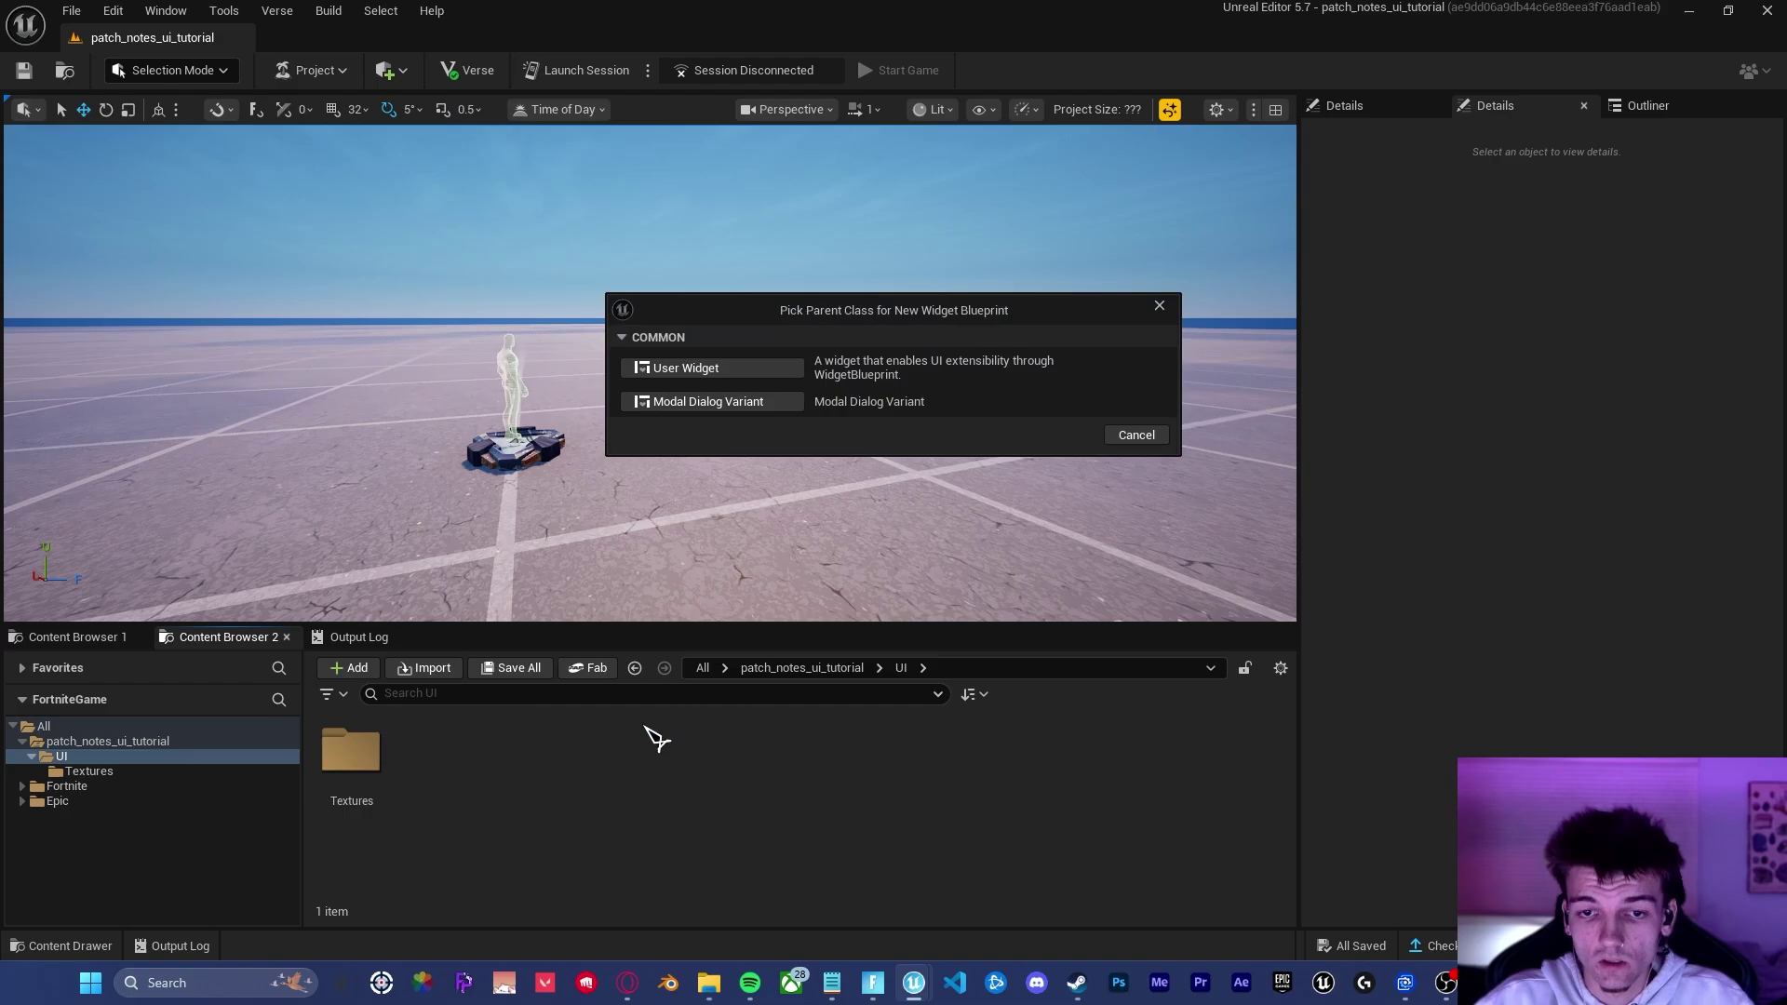
{"action": "left_click", "coordinate": [667, 394]}
{"action": "type", "text": "WBP_"}
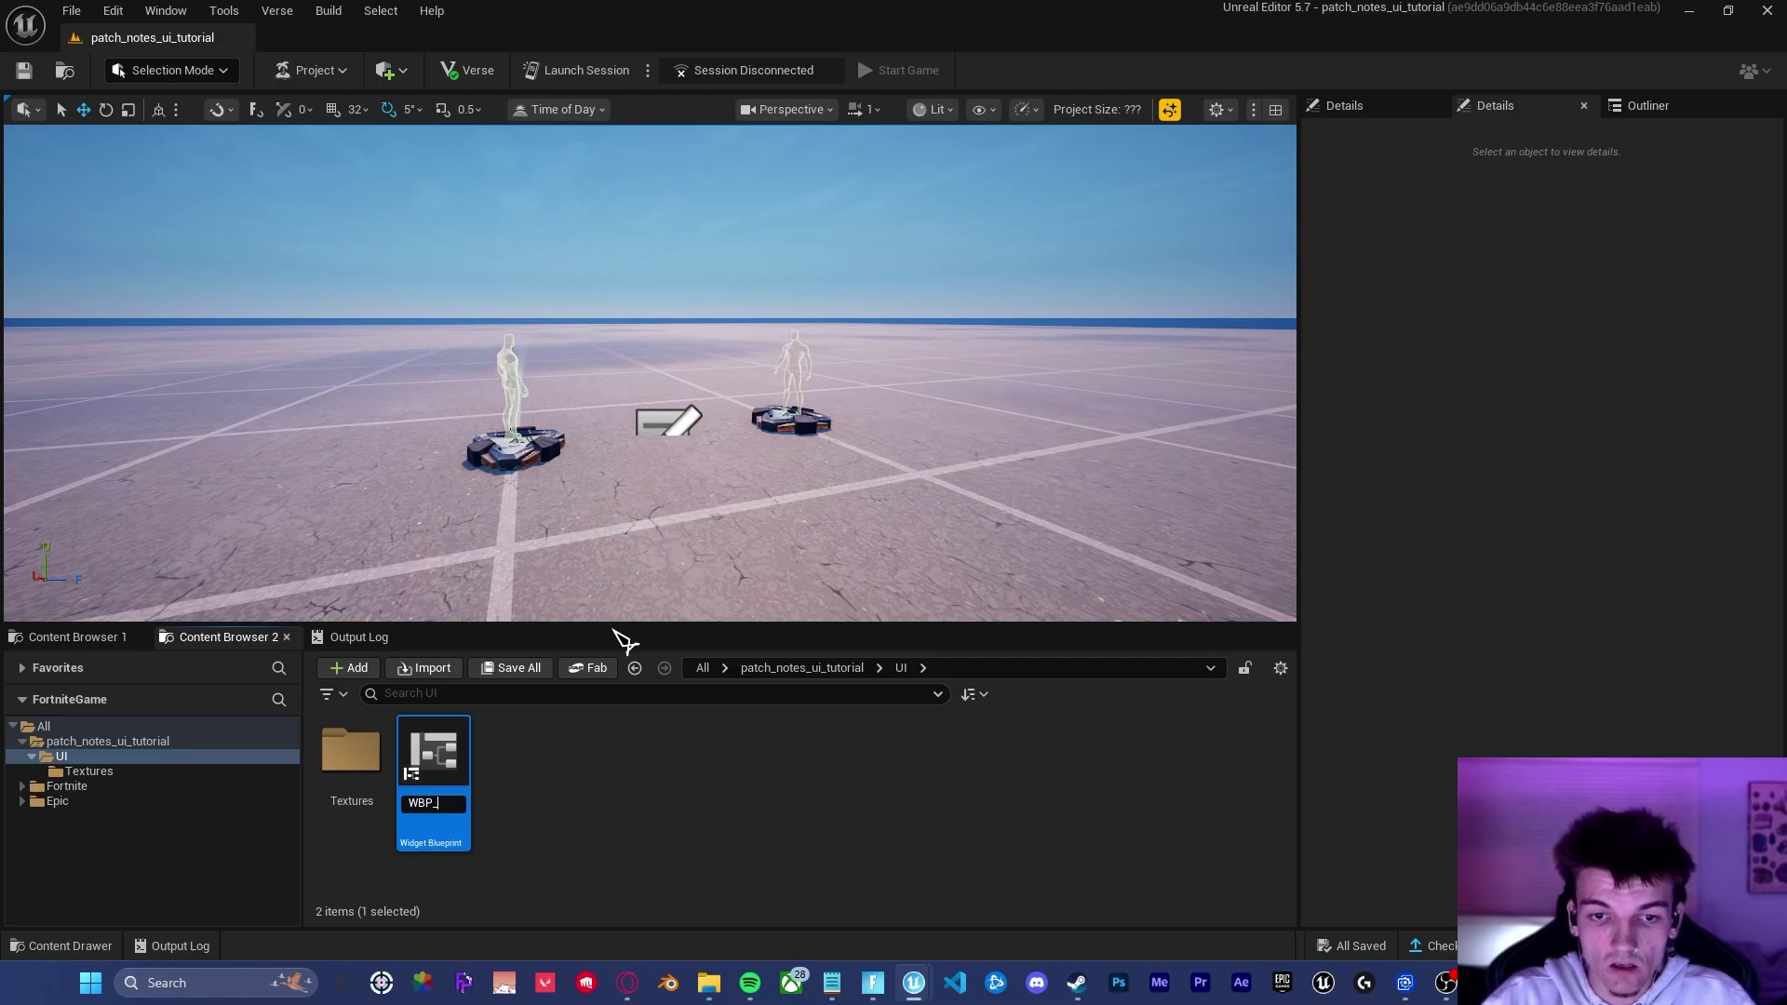
{"action": "type", "text": "patchnotes"}
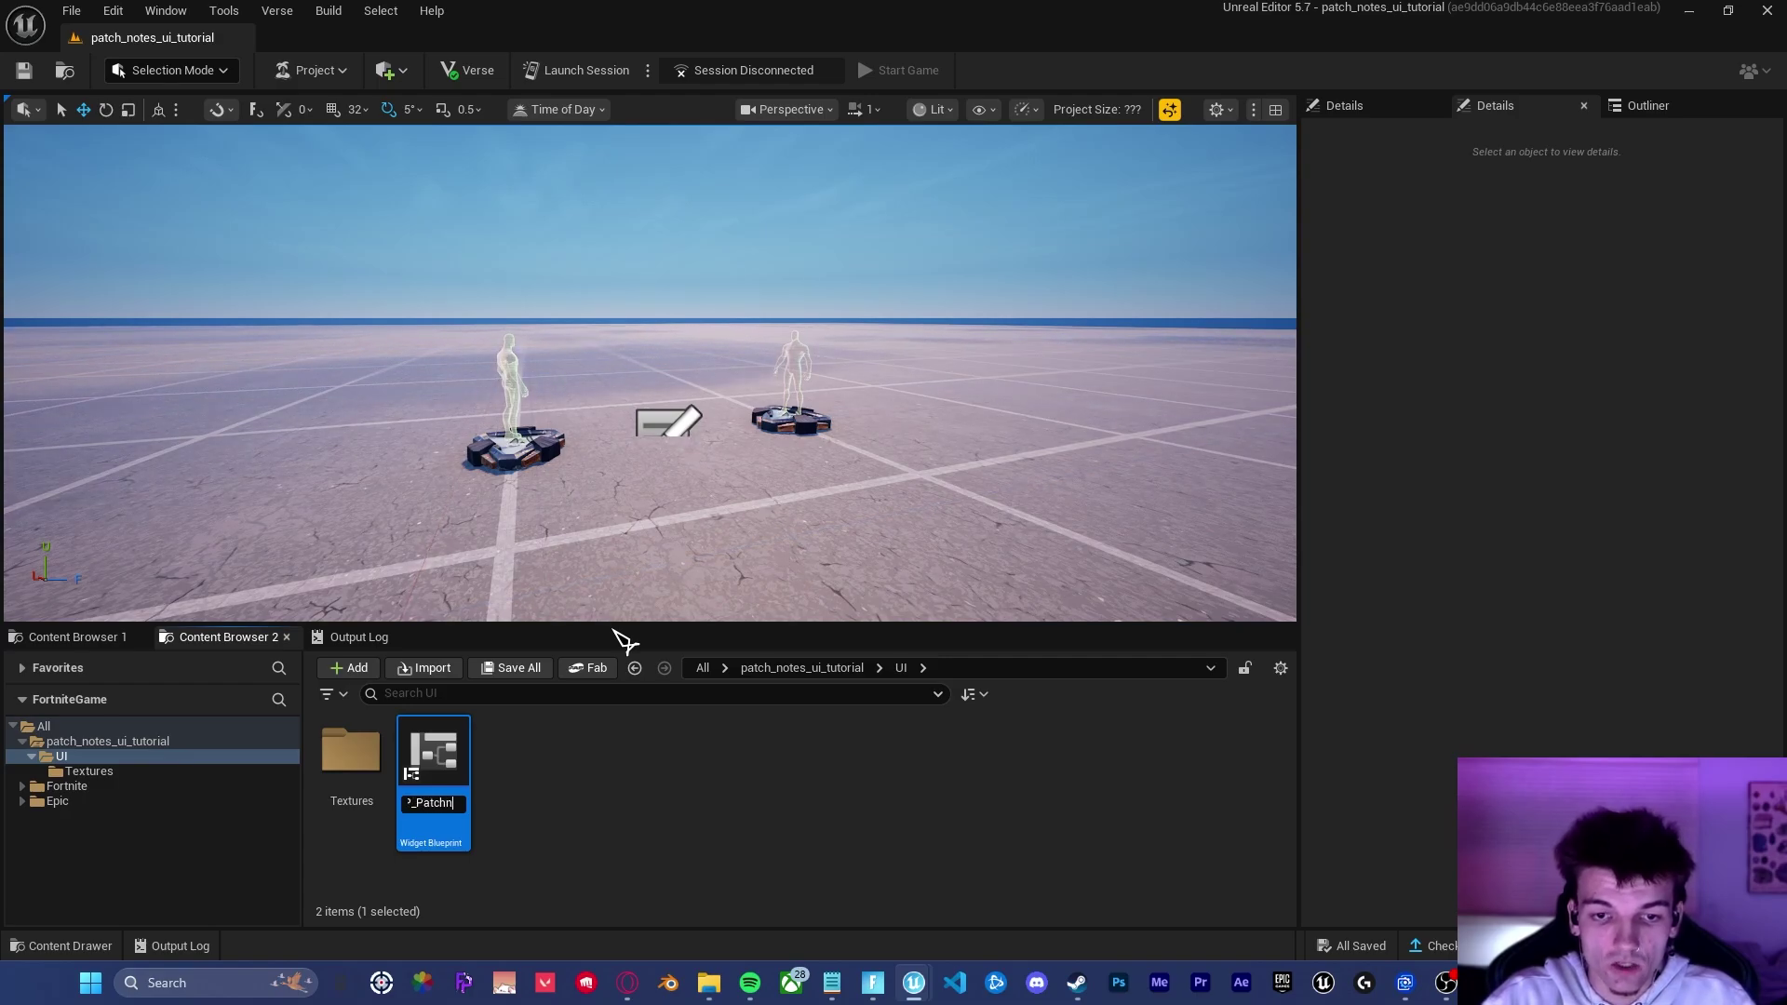
Step: Confirm the WBP_Patchnotes name and make a Canvas Panel the widget's root
{"action": "key", "text": "Return"}
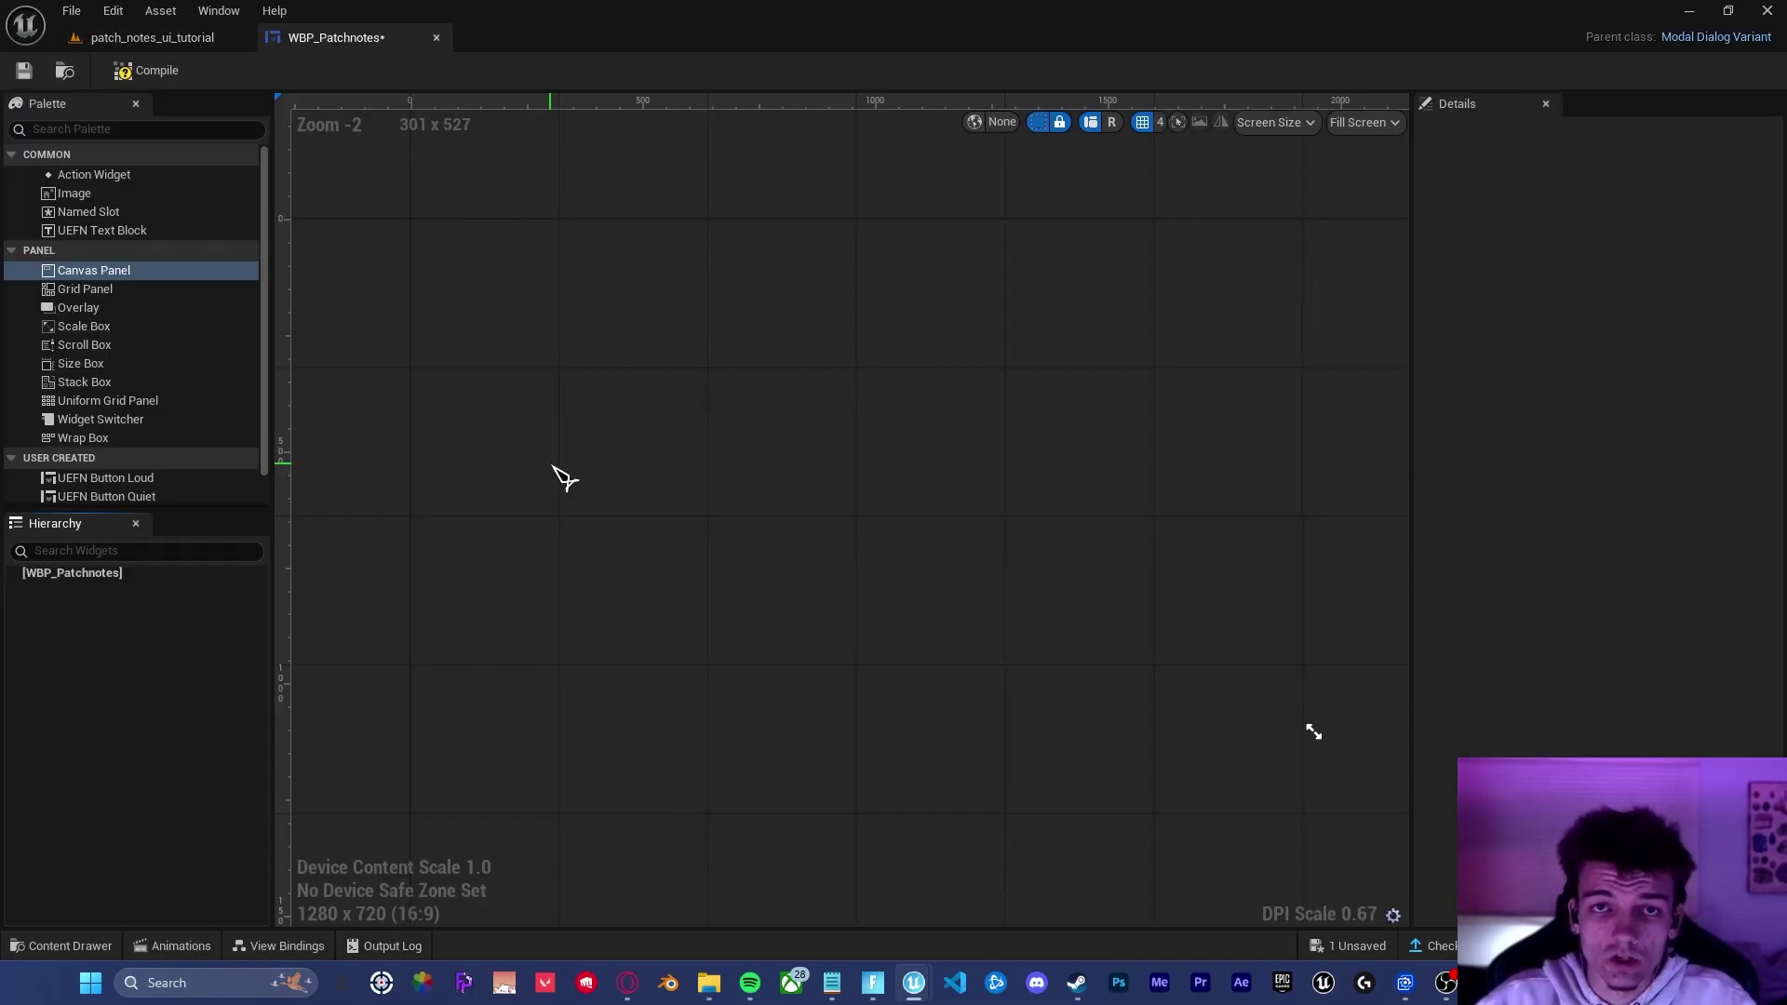
{"action": "left_click", "coordinate": [135, 271]}
{"action": "left_click_drag", "start_coordinate": [145, 283], "coordinate": [124, 577]}
Step: Resize the design area to 1920 x 1080 and add an Overlay inside the Canvas Panel
{"action": "scroll", "coordinate": [918, 566], "scroll_direction": "down", "scroll_amount": 3}
{"action": "left_click_drag", "start_coordinate": [917, 566], "coordinate": [1132, 686]}
{"action": "right_click_drag", "start_coordinate": [1030, 570], "coordinate": [1057, 598]}
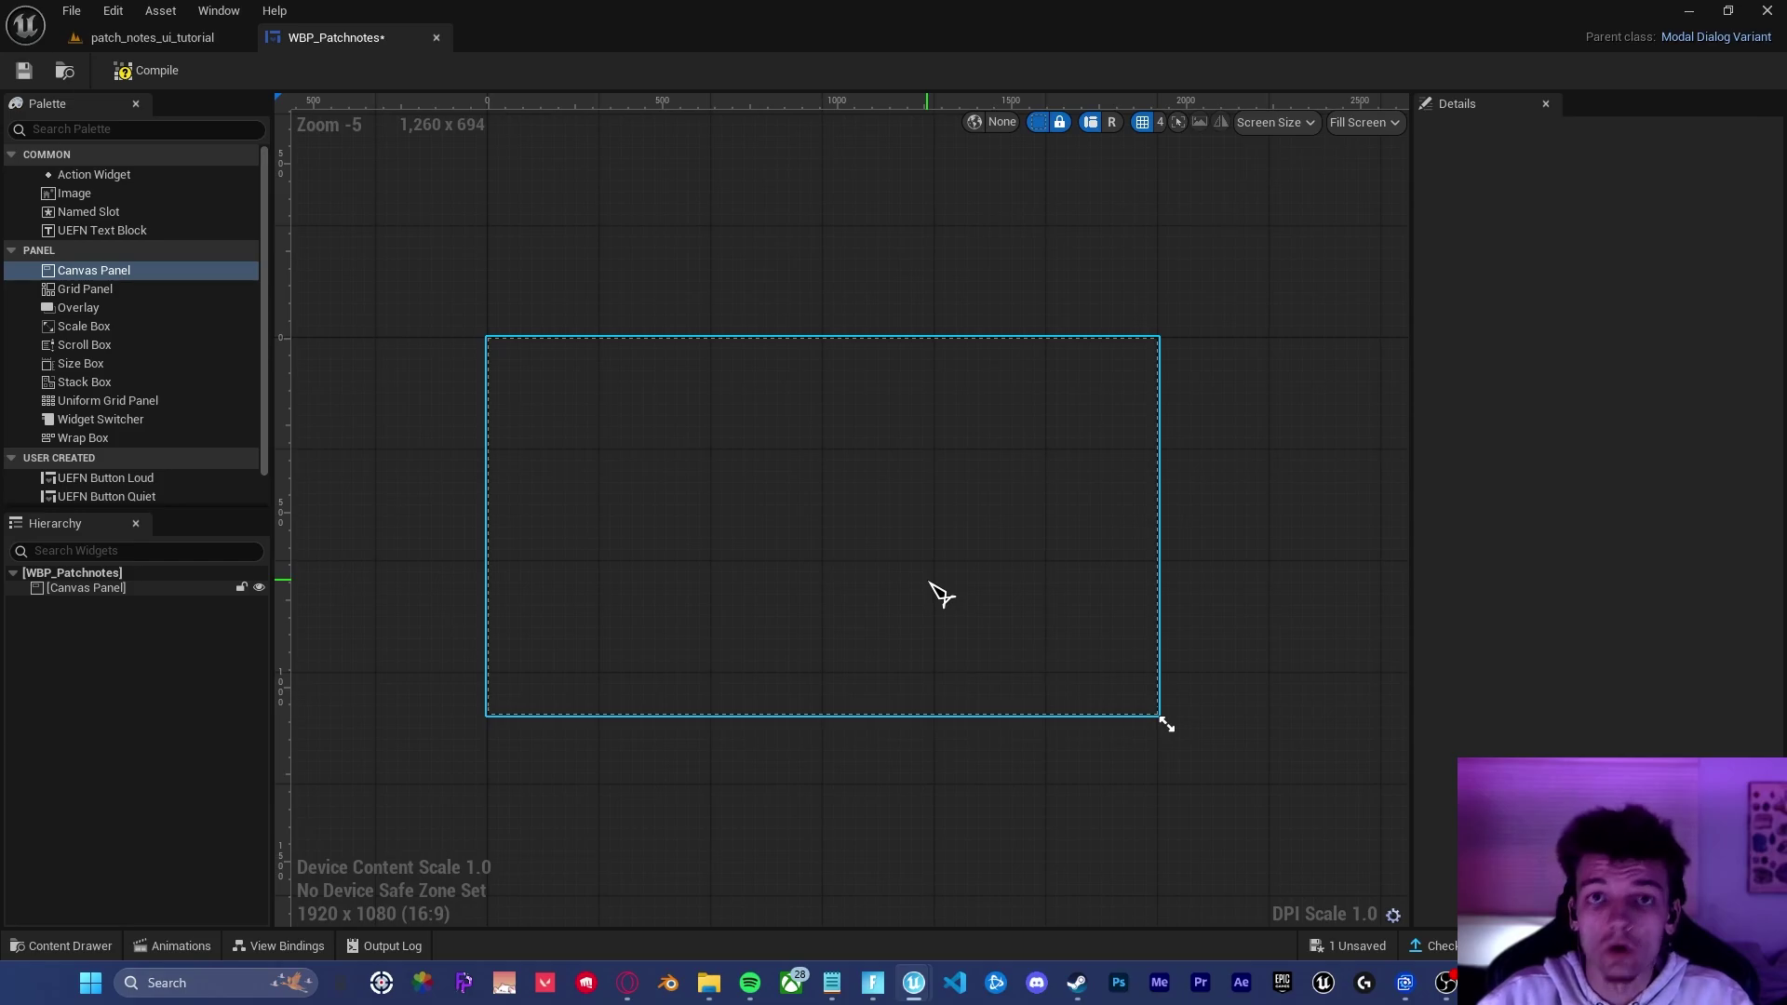
{"action": "scroll", "coordinate": [808, 471], "scroll_direction": "up", "scroll_amount": 1}
{"action": "left_click_drag", "start_coordinate": [78, 307], "coordinate": [112, 600]}
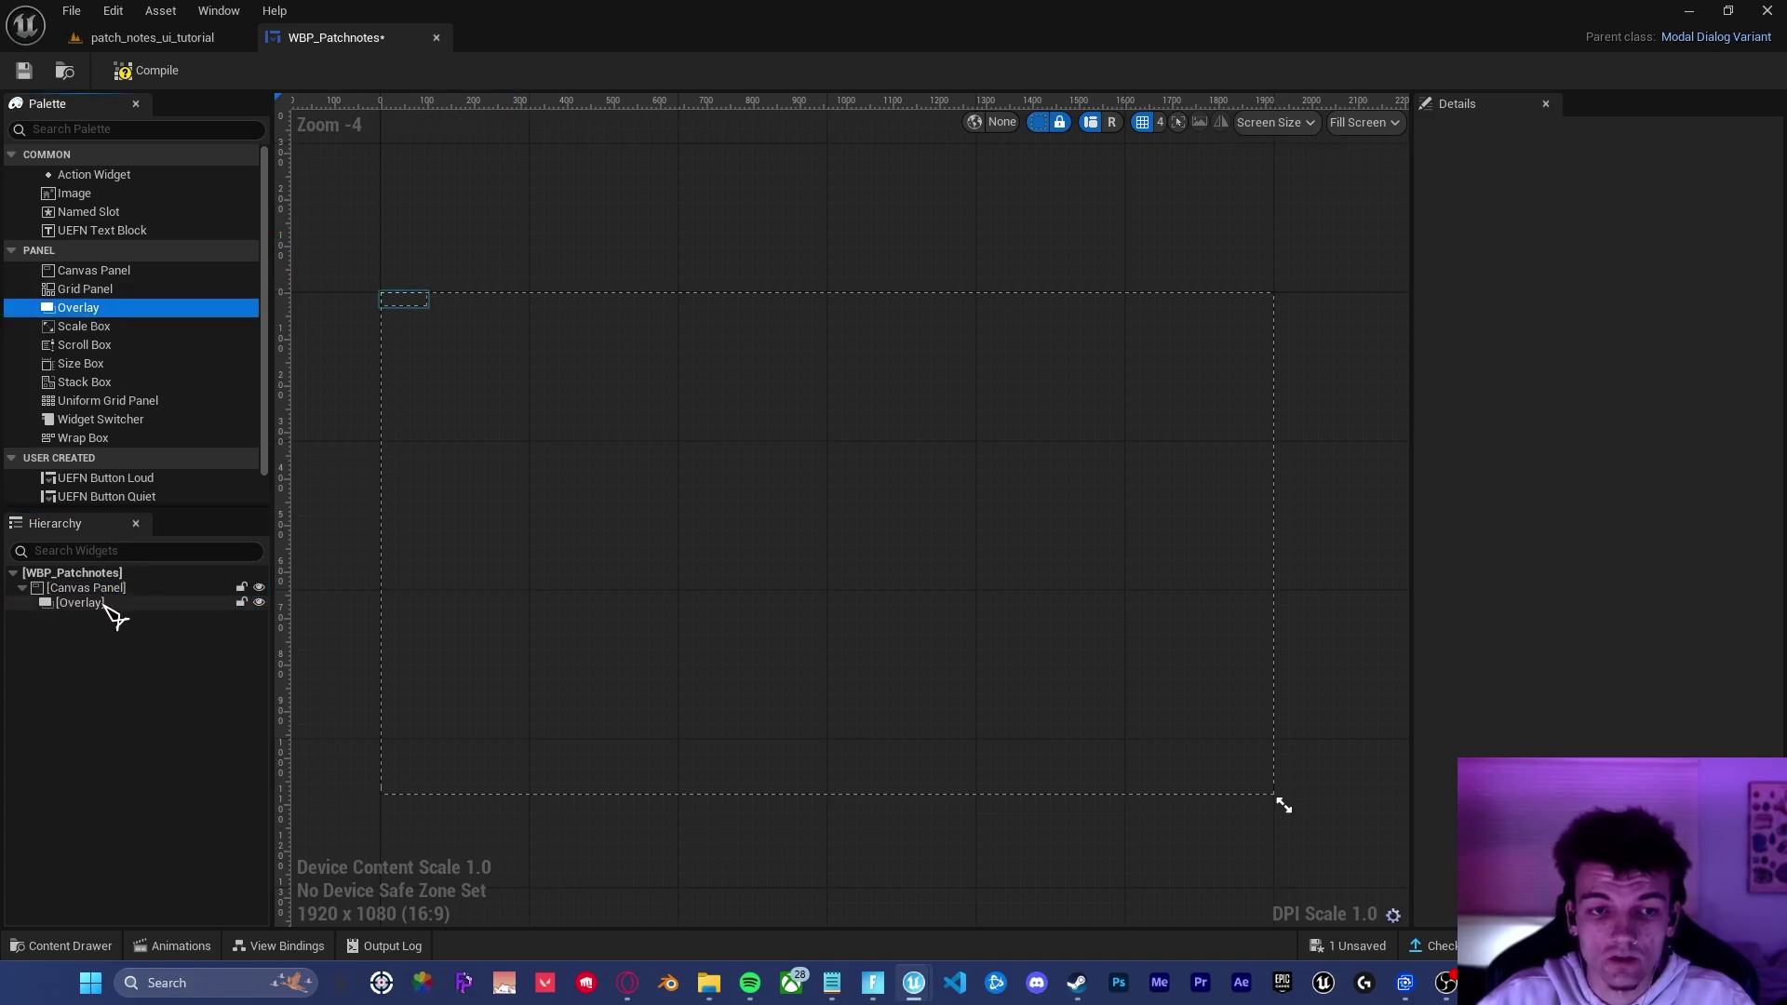
Step: Anchor the Overlay at centre, position 0,0, height 100, with Size To Content enabled
{"action": "left_click", "coordinate": [112, 602]}
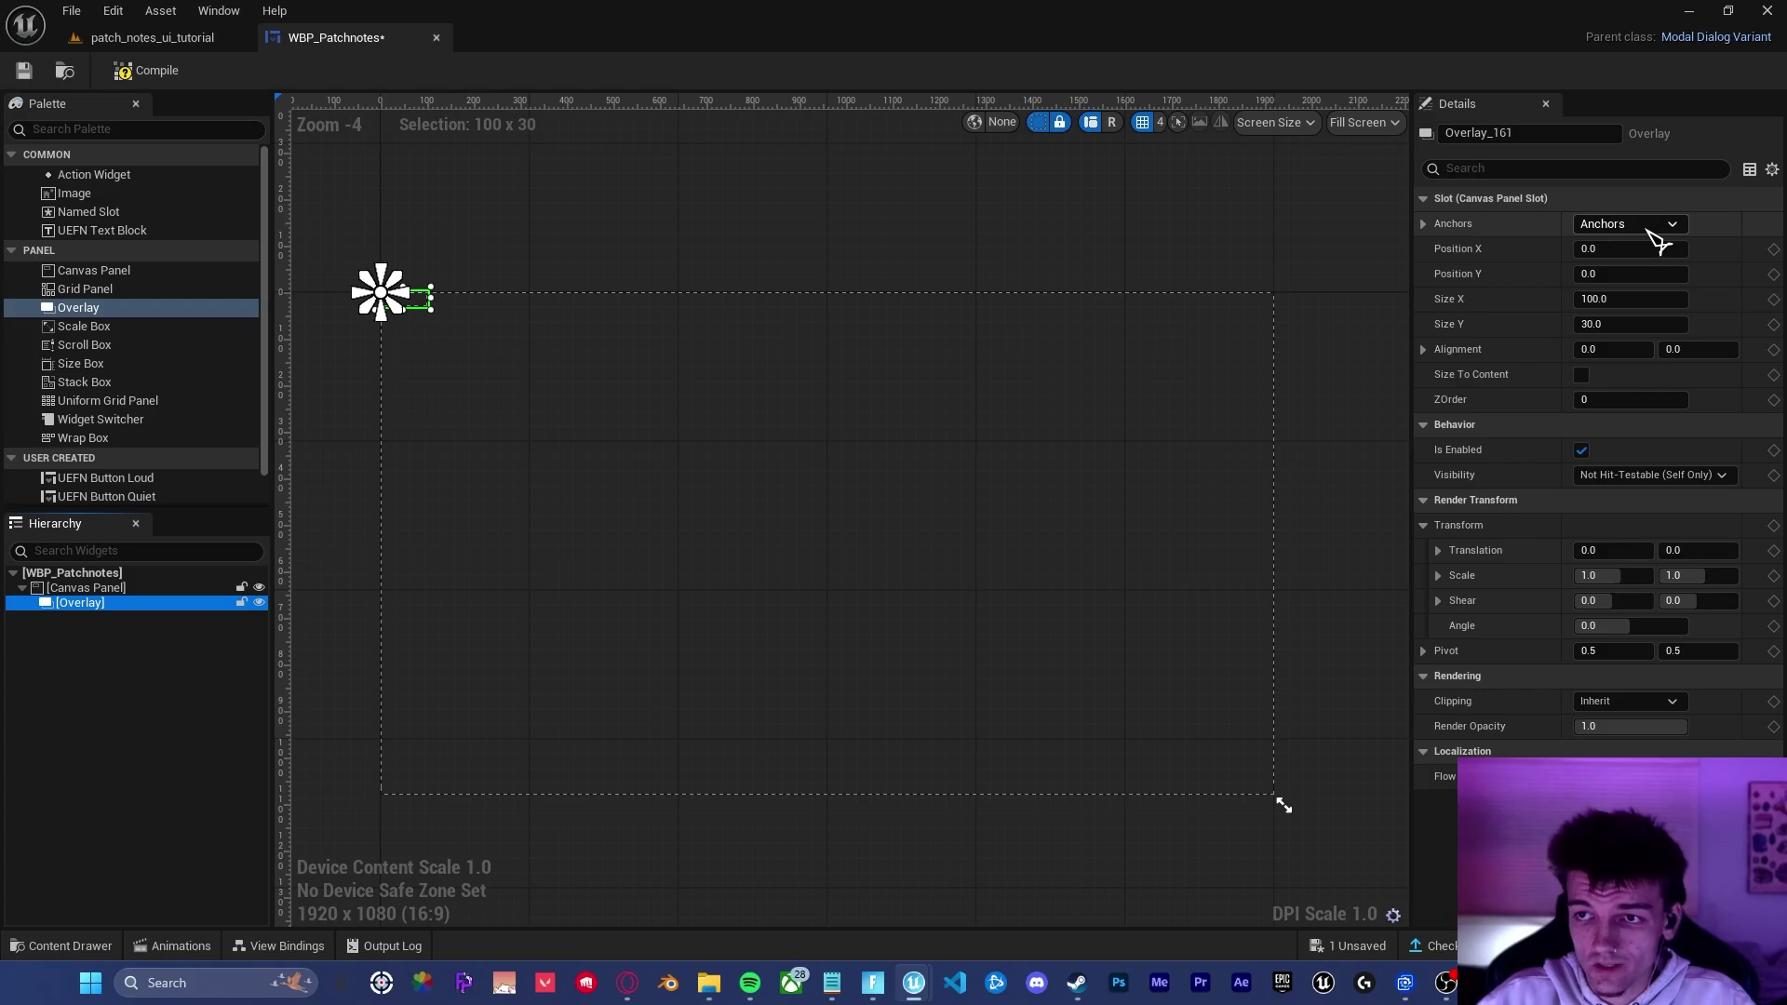
{"action": "left_click", "coordinate": [1655, 229]}
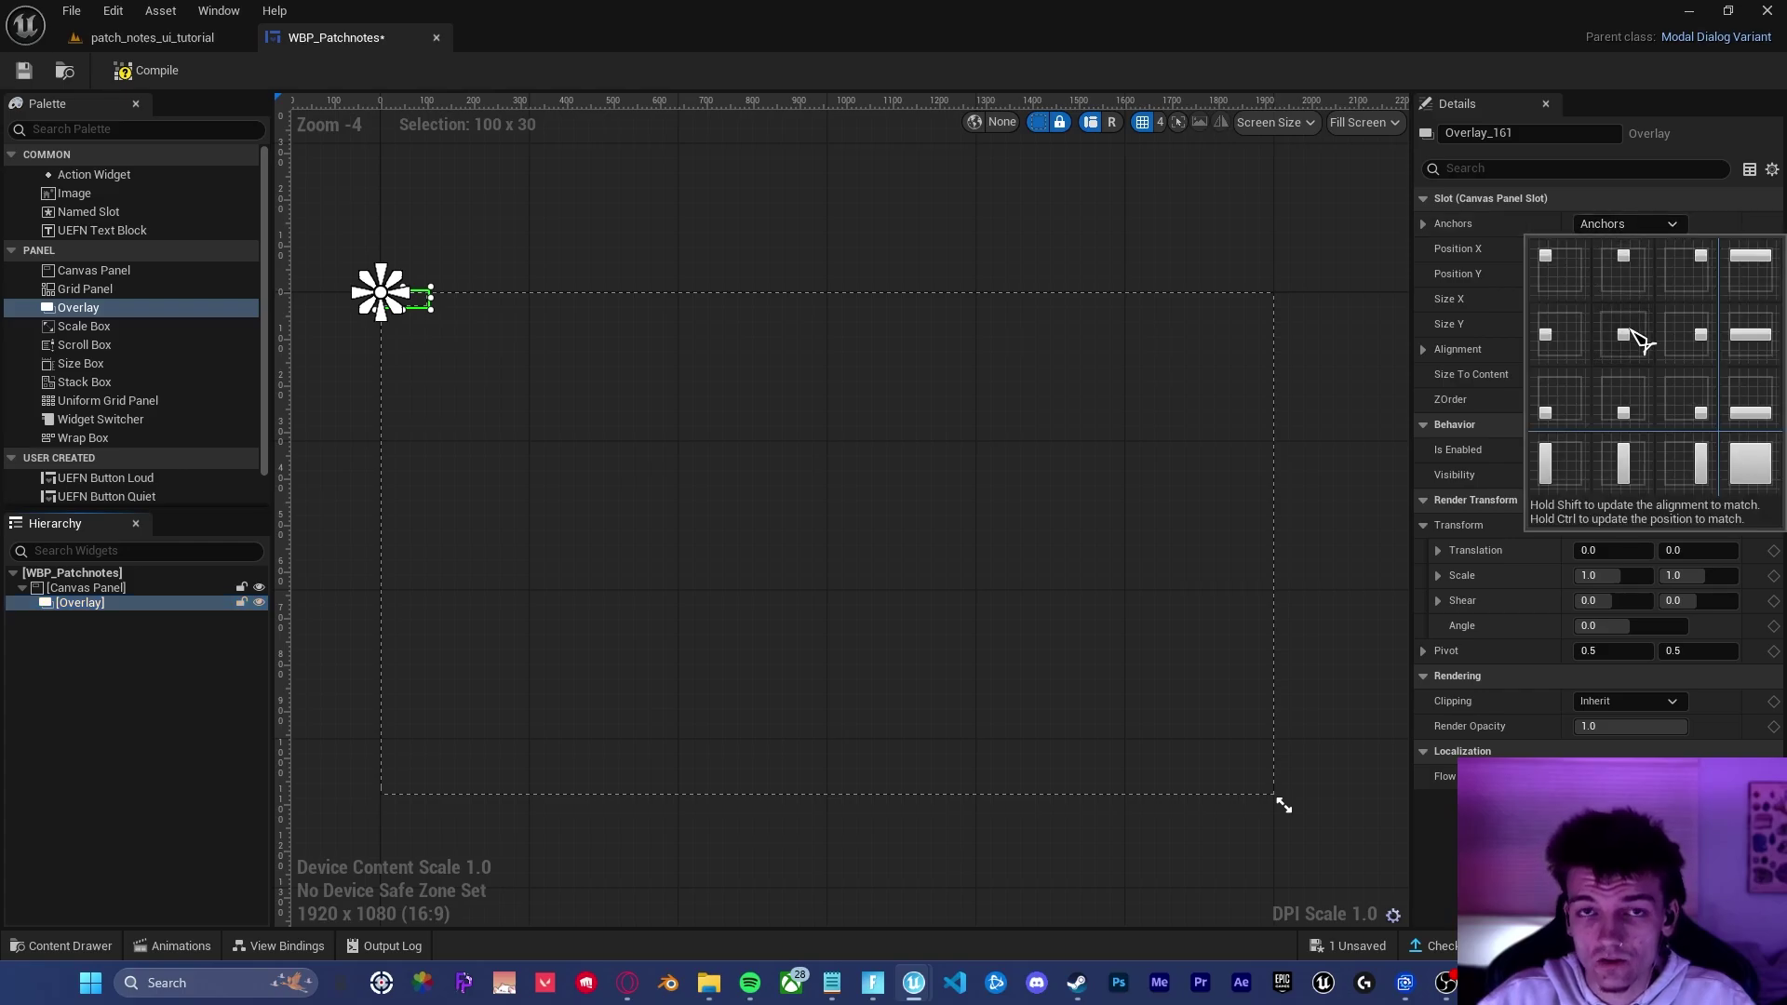
{"action": "left_click", "coordinate": [1639, 339]}
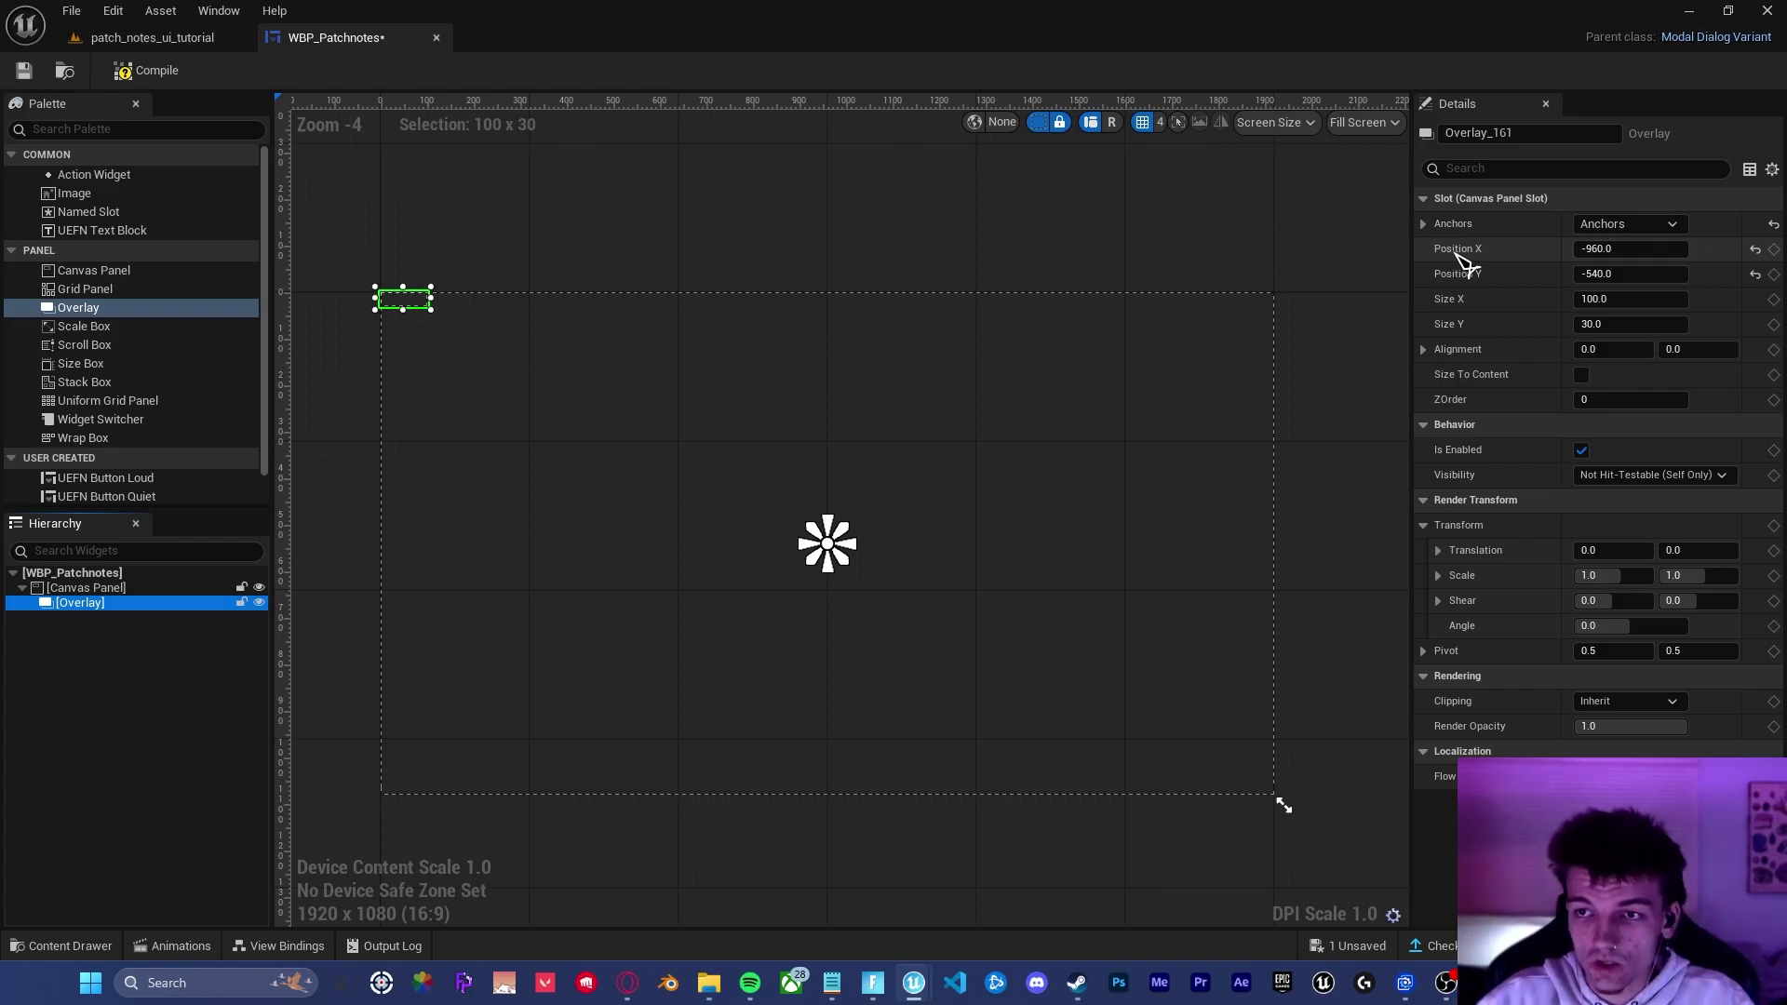
{"action": "left_click", "coordinate": [1755, 250]}
{"action": "left_click", "coordinate": [1755, 275]}
{"action": "left_click", "coordinate": [1599, 323]}
{"action": "type", "text": "100"}
{"action": "key", "text": "Return"}
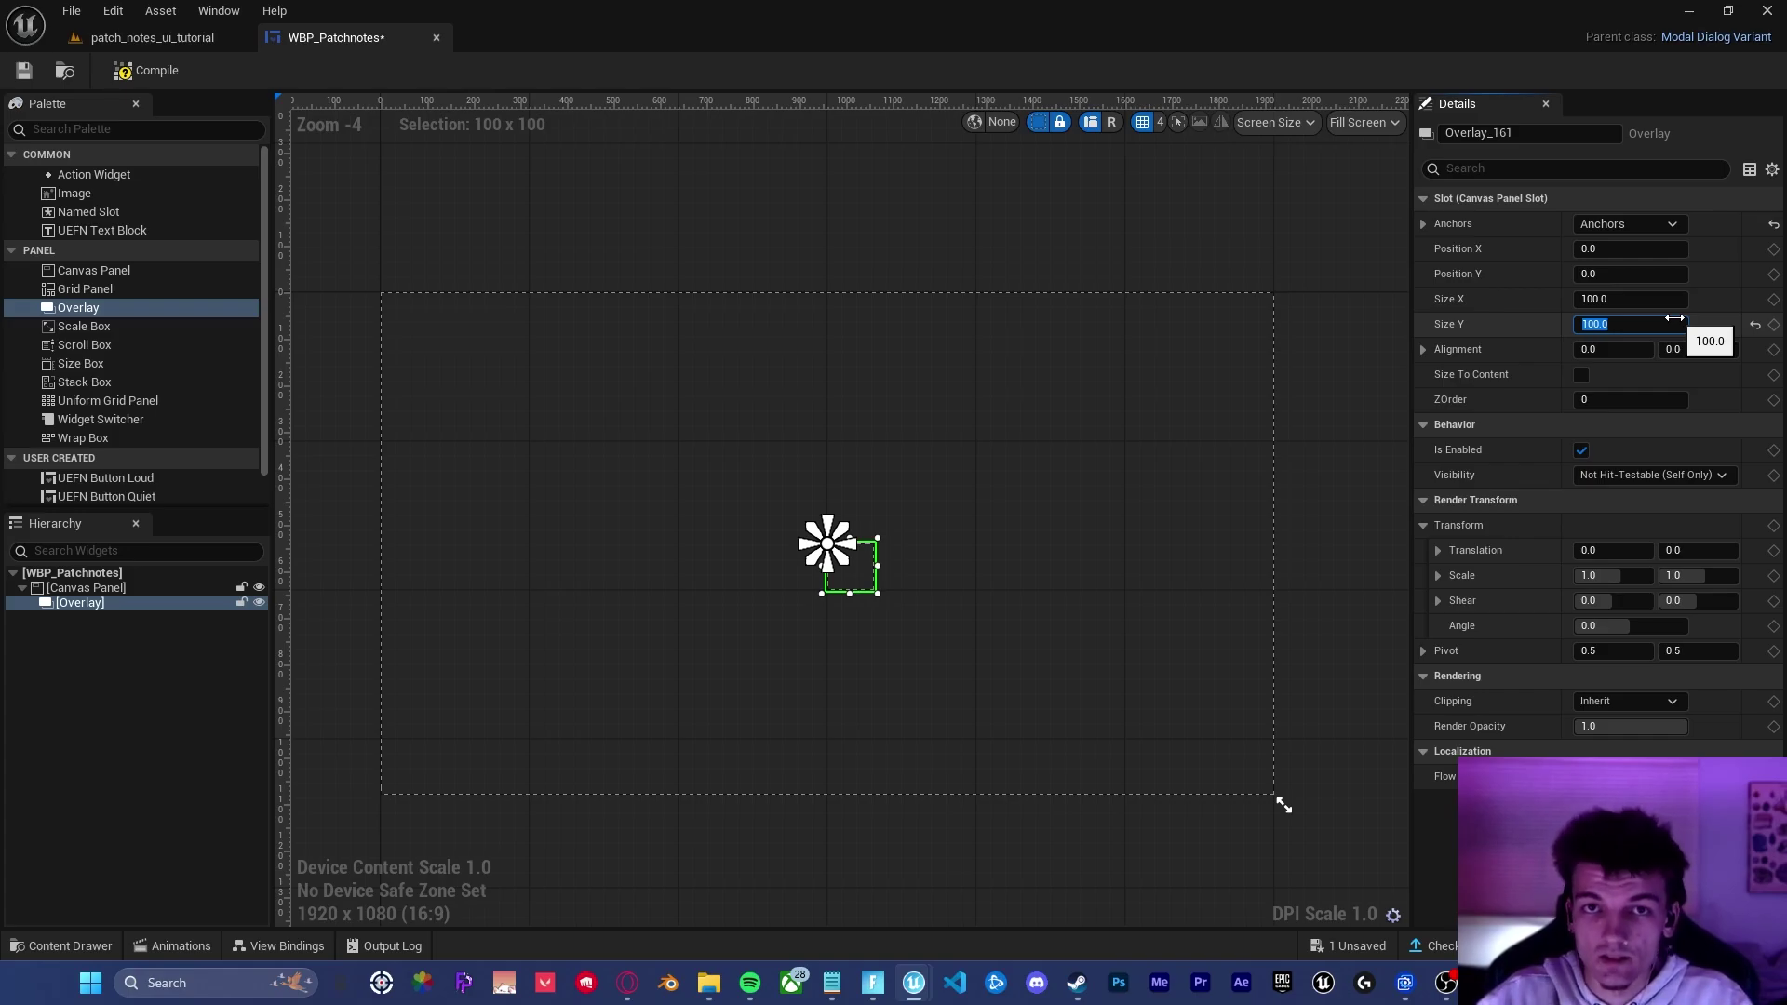
{"action": "left_click", "coordinate": [1581, 376]}
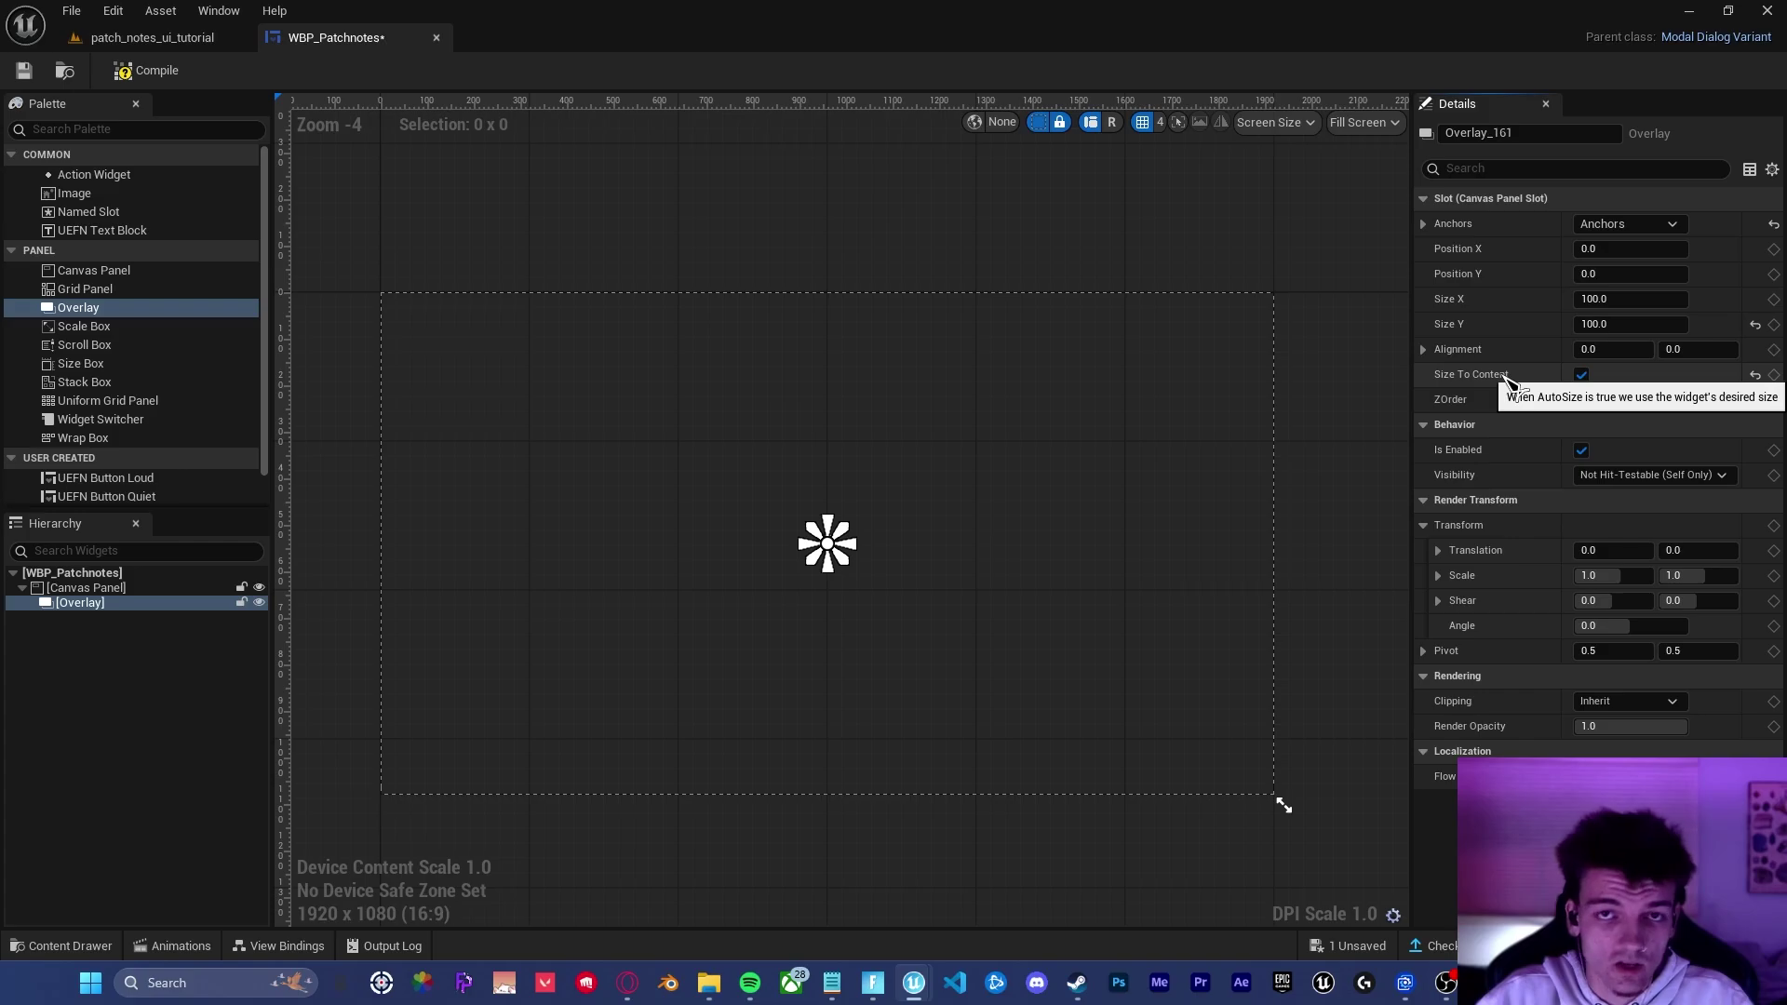
Step: Add an Image named Background IMG to the Overlay using the T_Patchnotes_BG texture
{"action": "left_click_drag", "start_coordinate": [80, 195], "coordinate": [102, 622]}
{"action": "key", "text": "F2"}
{"action": "type", "text": "Background IMG"}
{"action": "key", "text": "Return"}
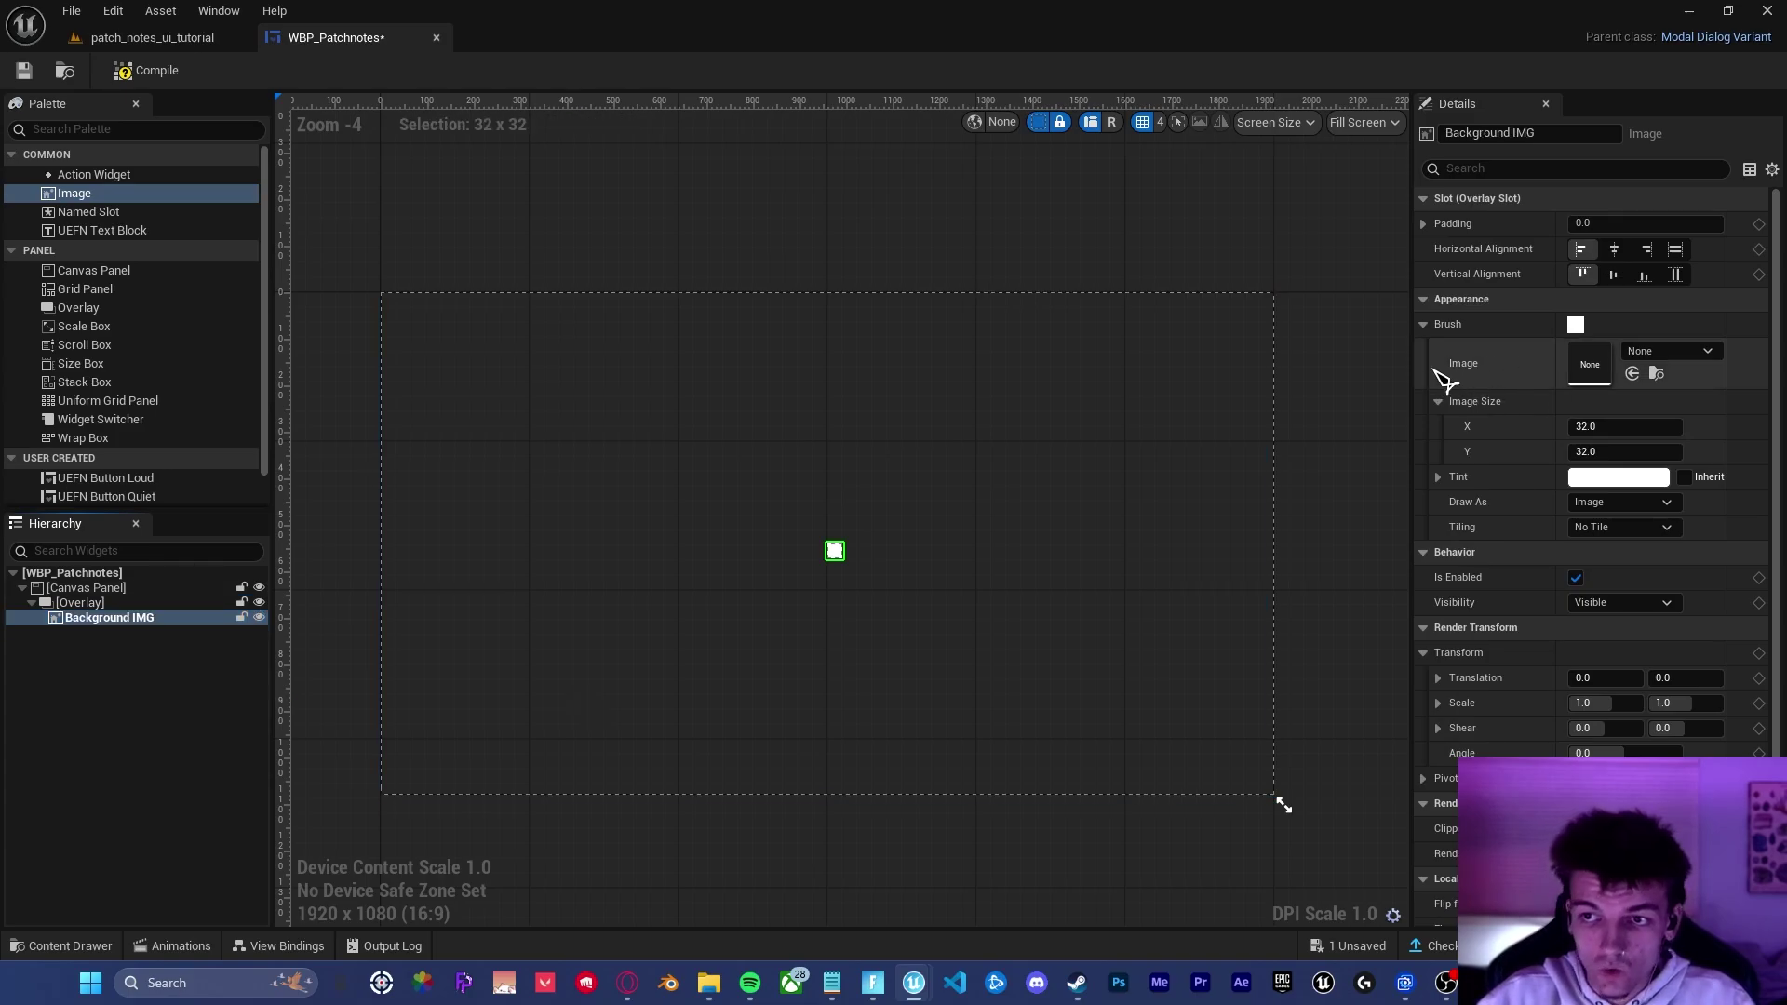
{"action": "left_click", "coordinate": [1674, 352]}
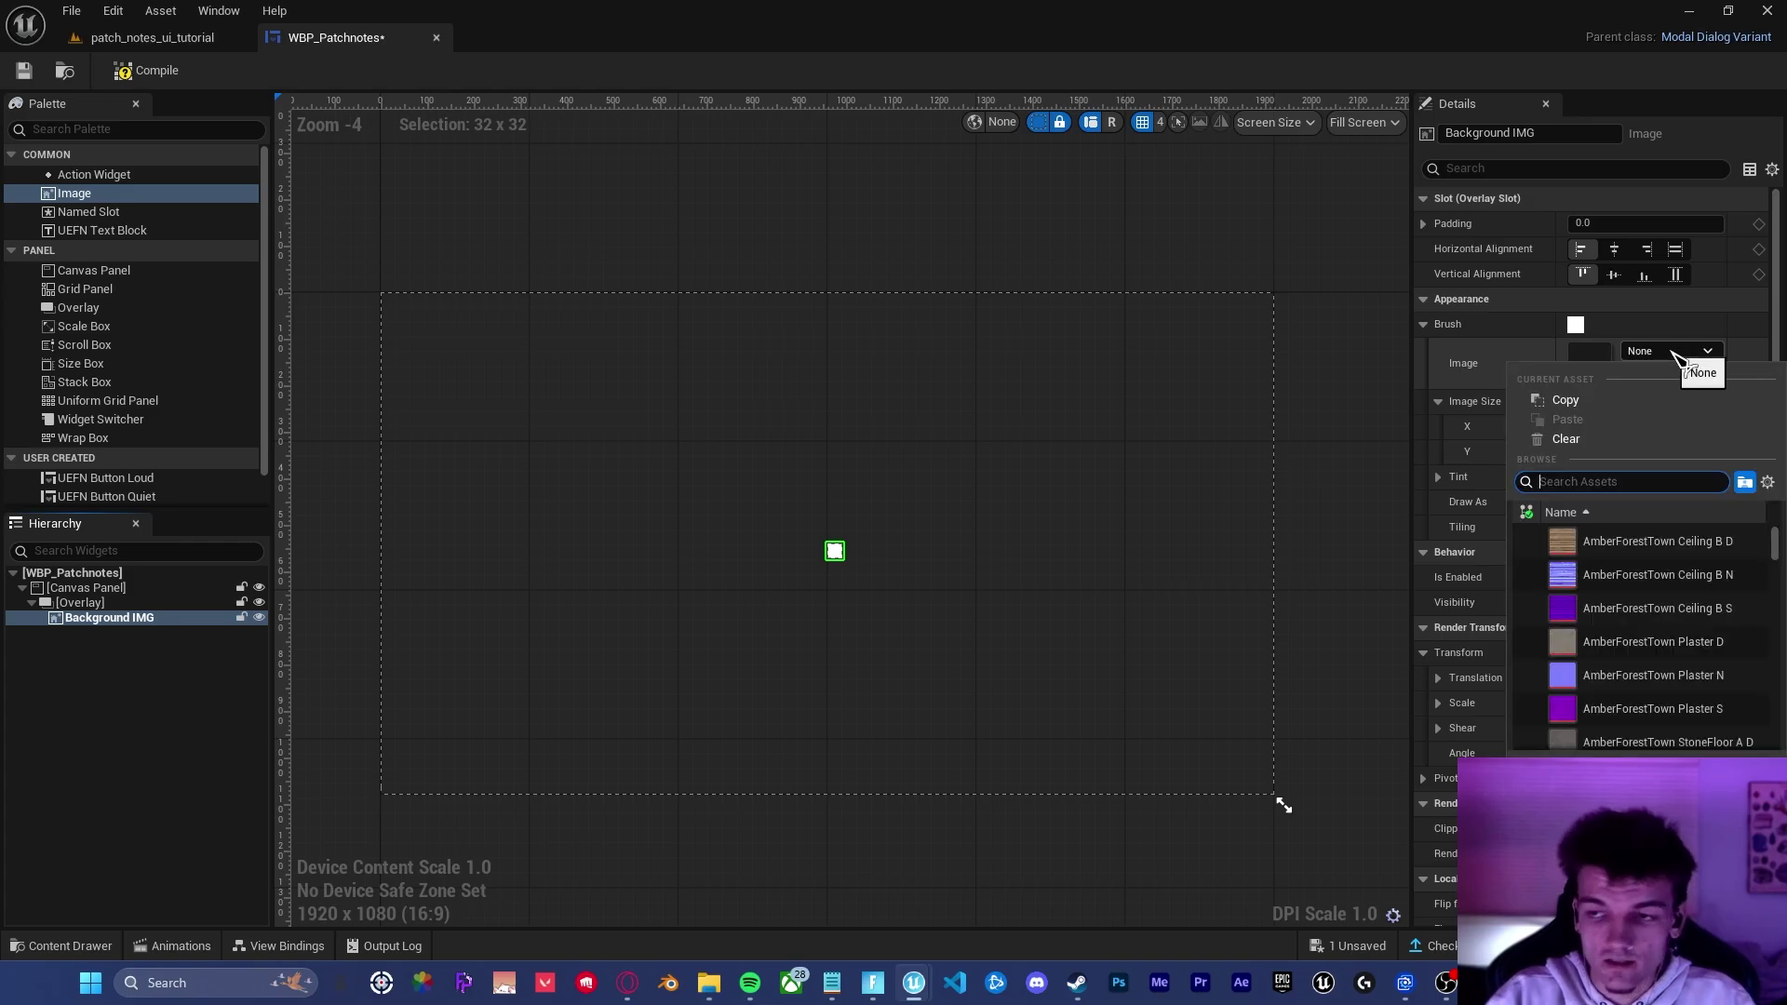
{"action": "type", "text": "T_patchnotes"}
{"action": "key", "text": "Return"}
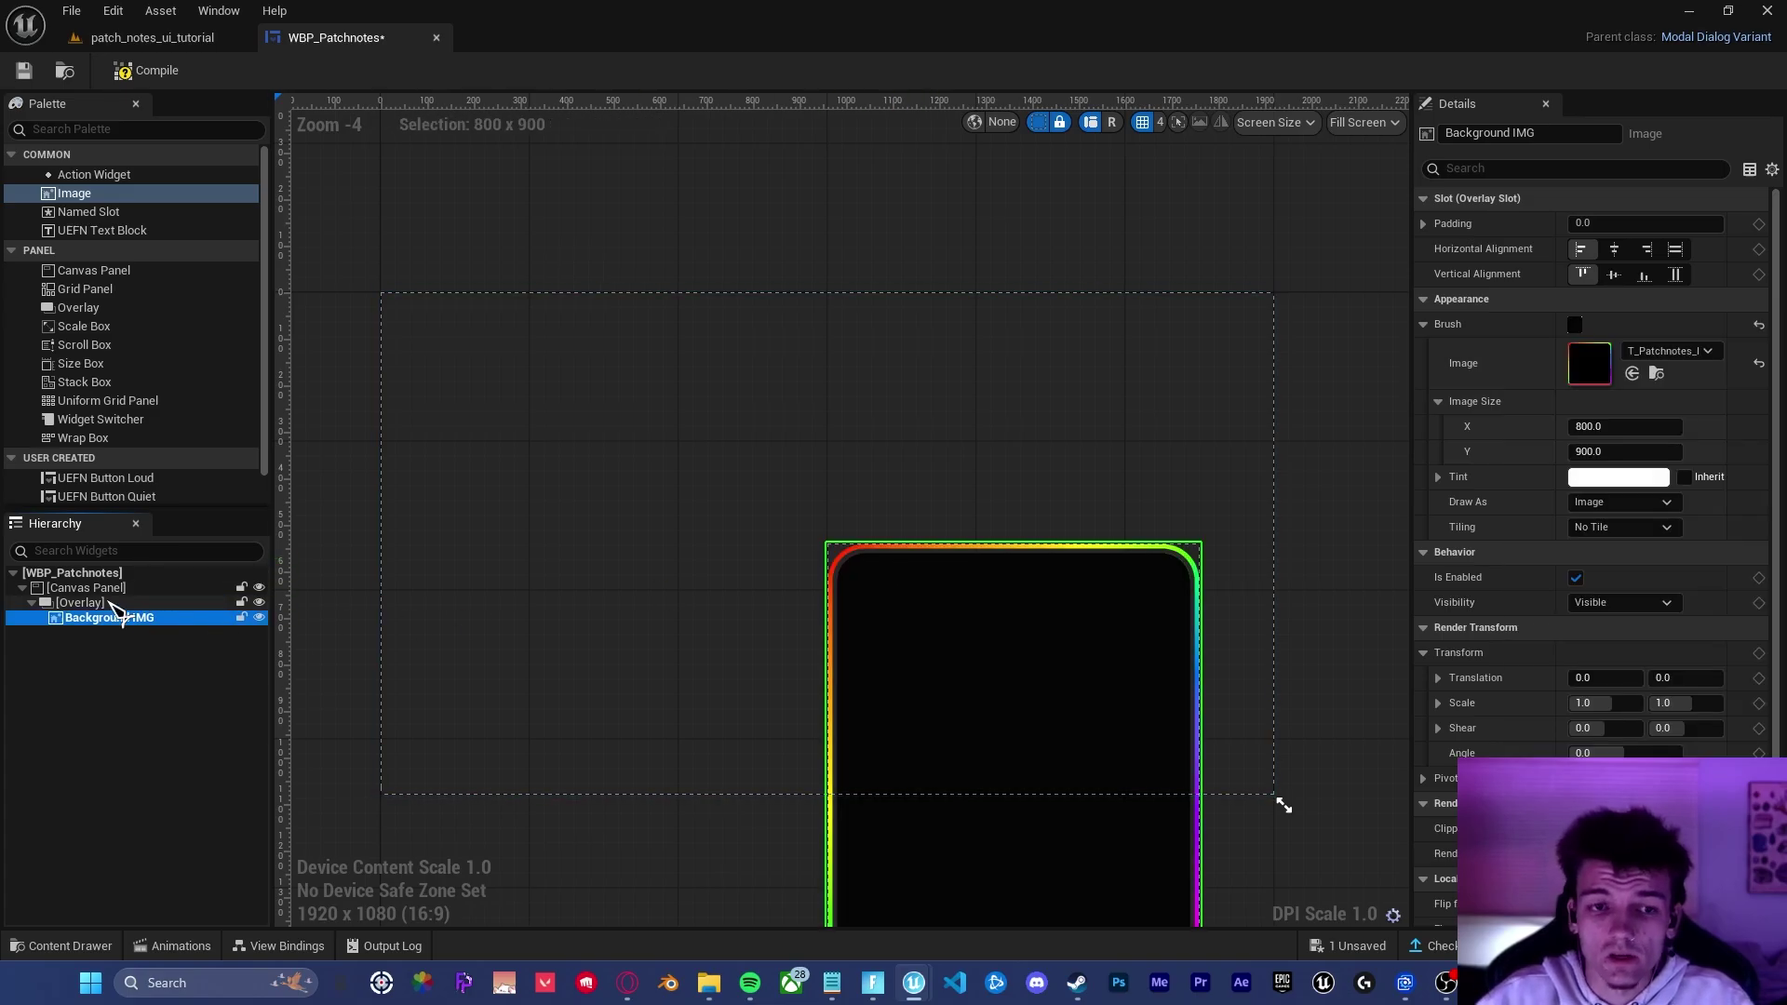
Step: Set the Overlay's alignment to 0.5 / 0.5
{"action": "left_click", "coordinate": [93, 603]}
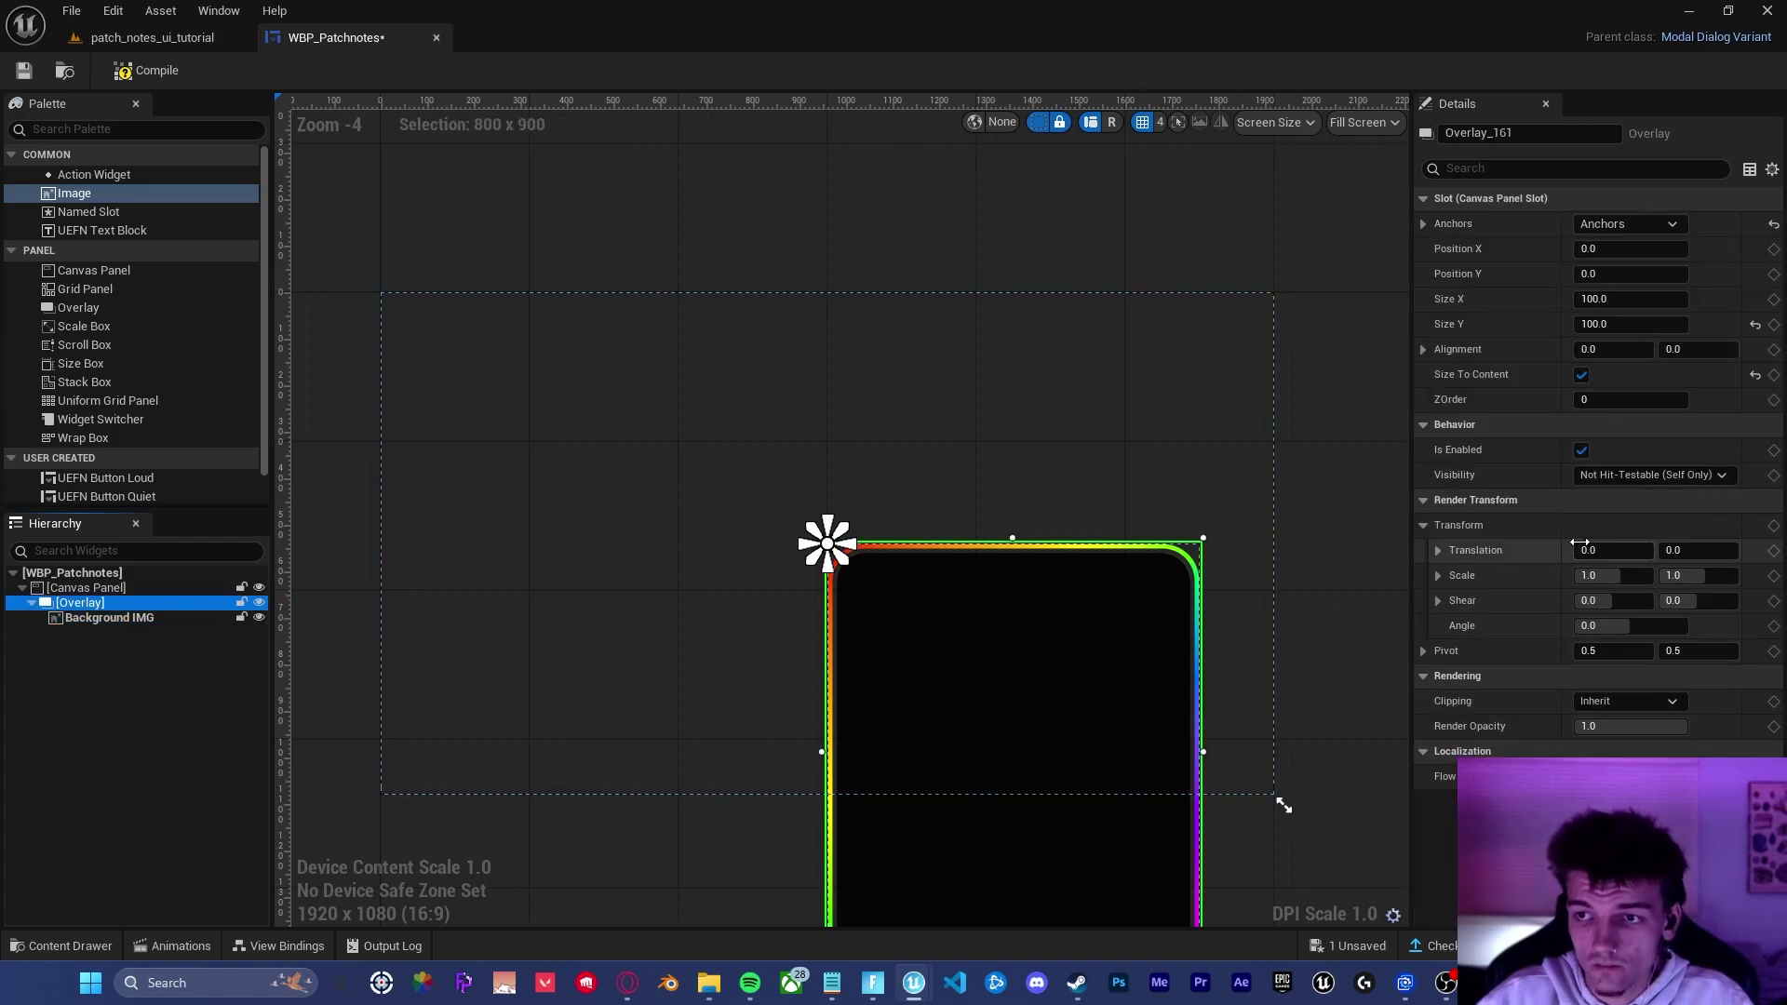
{"action": "left_click", "coordinate": [1623, 350]}
{"action": "type", "text": ".5"}
{"action": "key", "text": "Tab"}
{"action": "type", "text": ".5"}
{"action": "key", "text": "Return"}
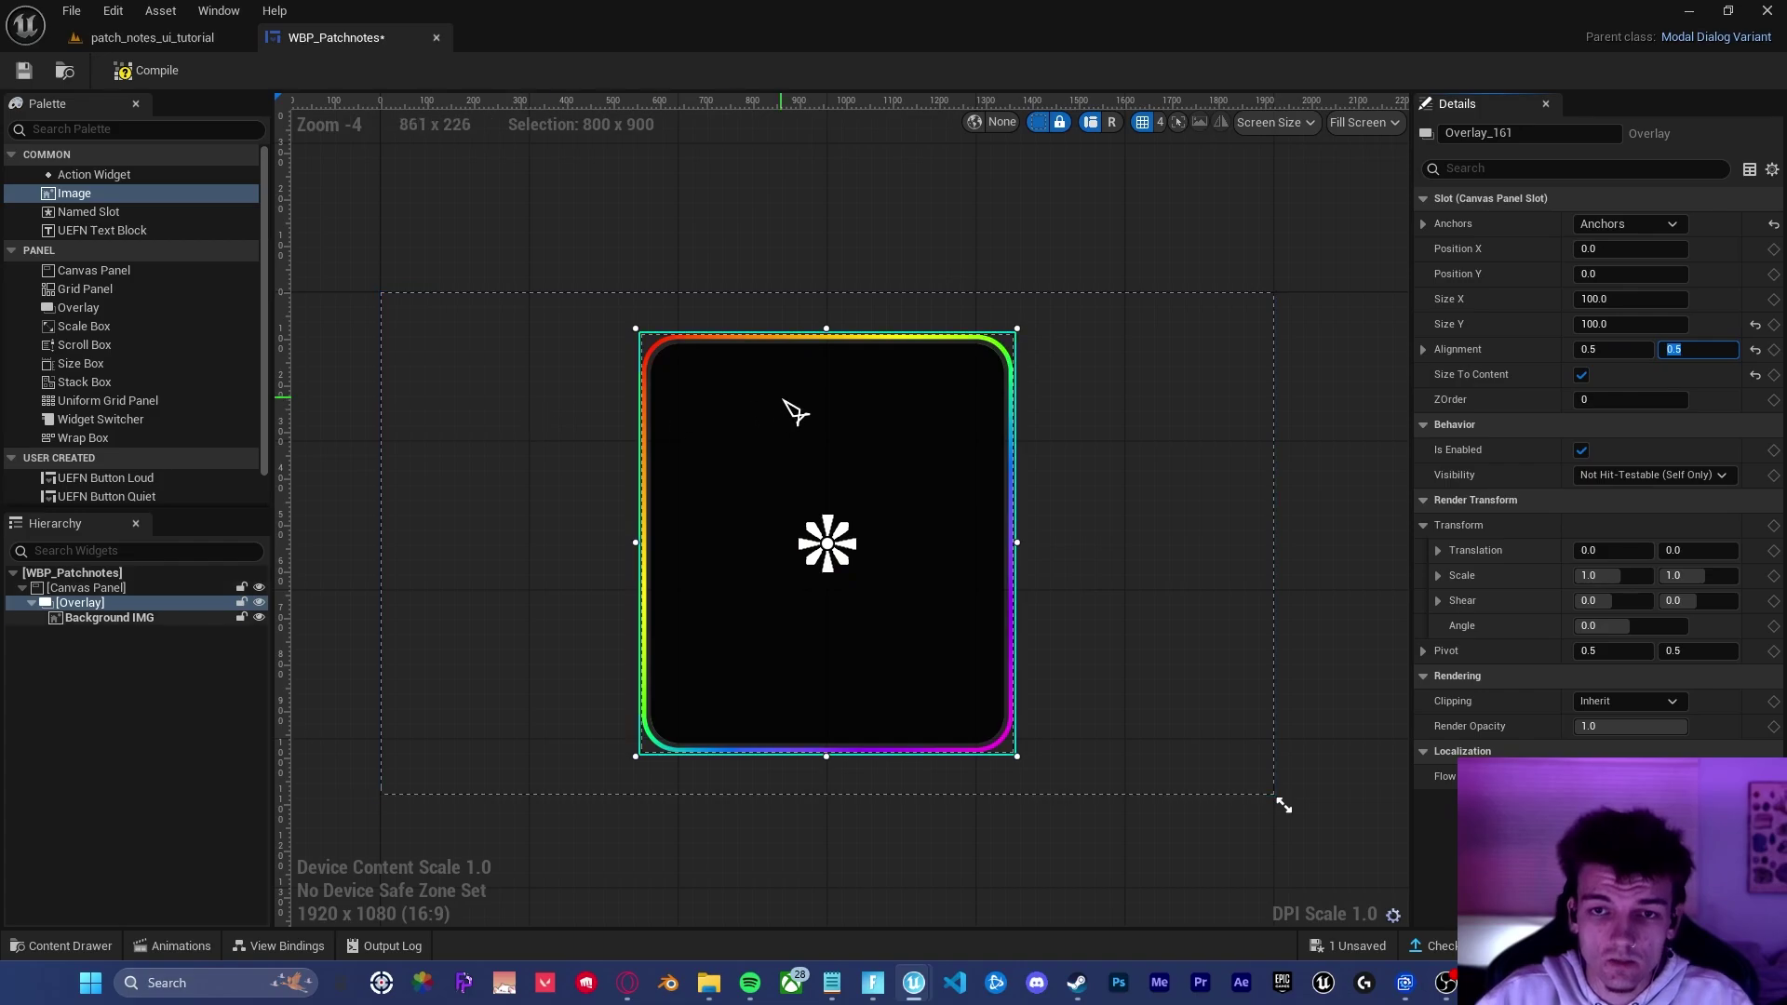
Step: Centre the Background IMG image horizontally and vertically within the Overlay
{"action": "left_click", "coordinate": [926, 418]}
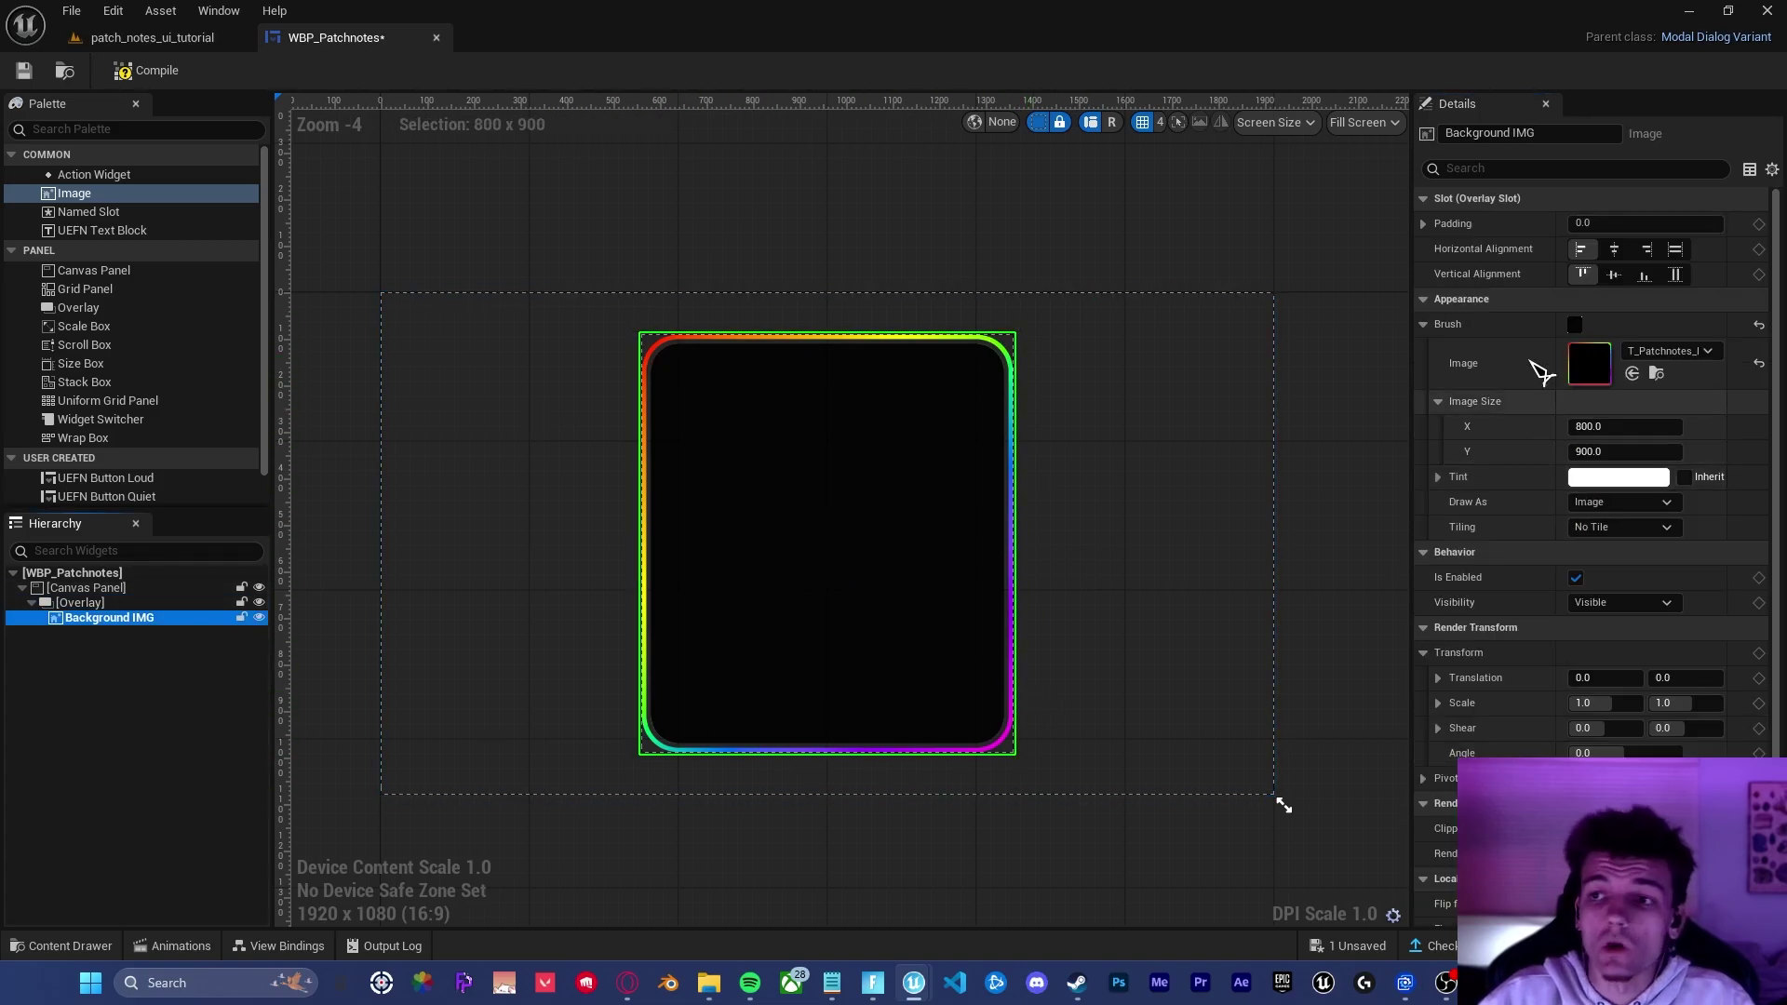
{"action": "left_click", "coordinate": [1617, 252]}
{"action": "left_click", "coordinate": [1615, 275]}
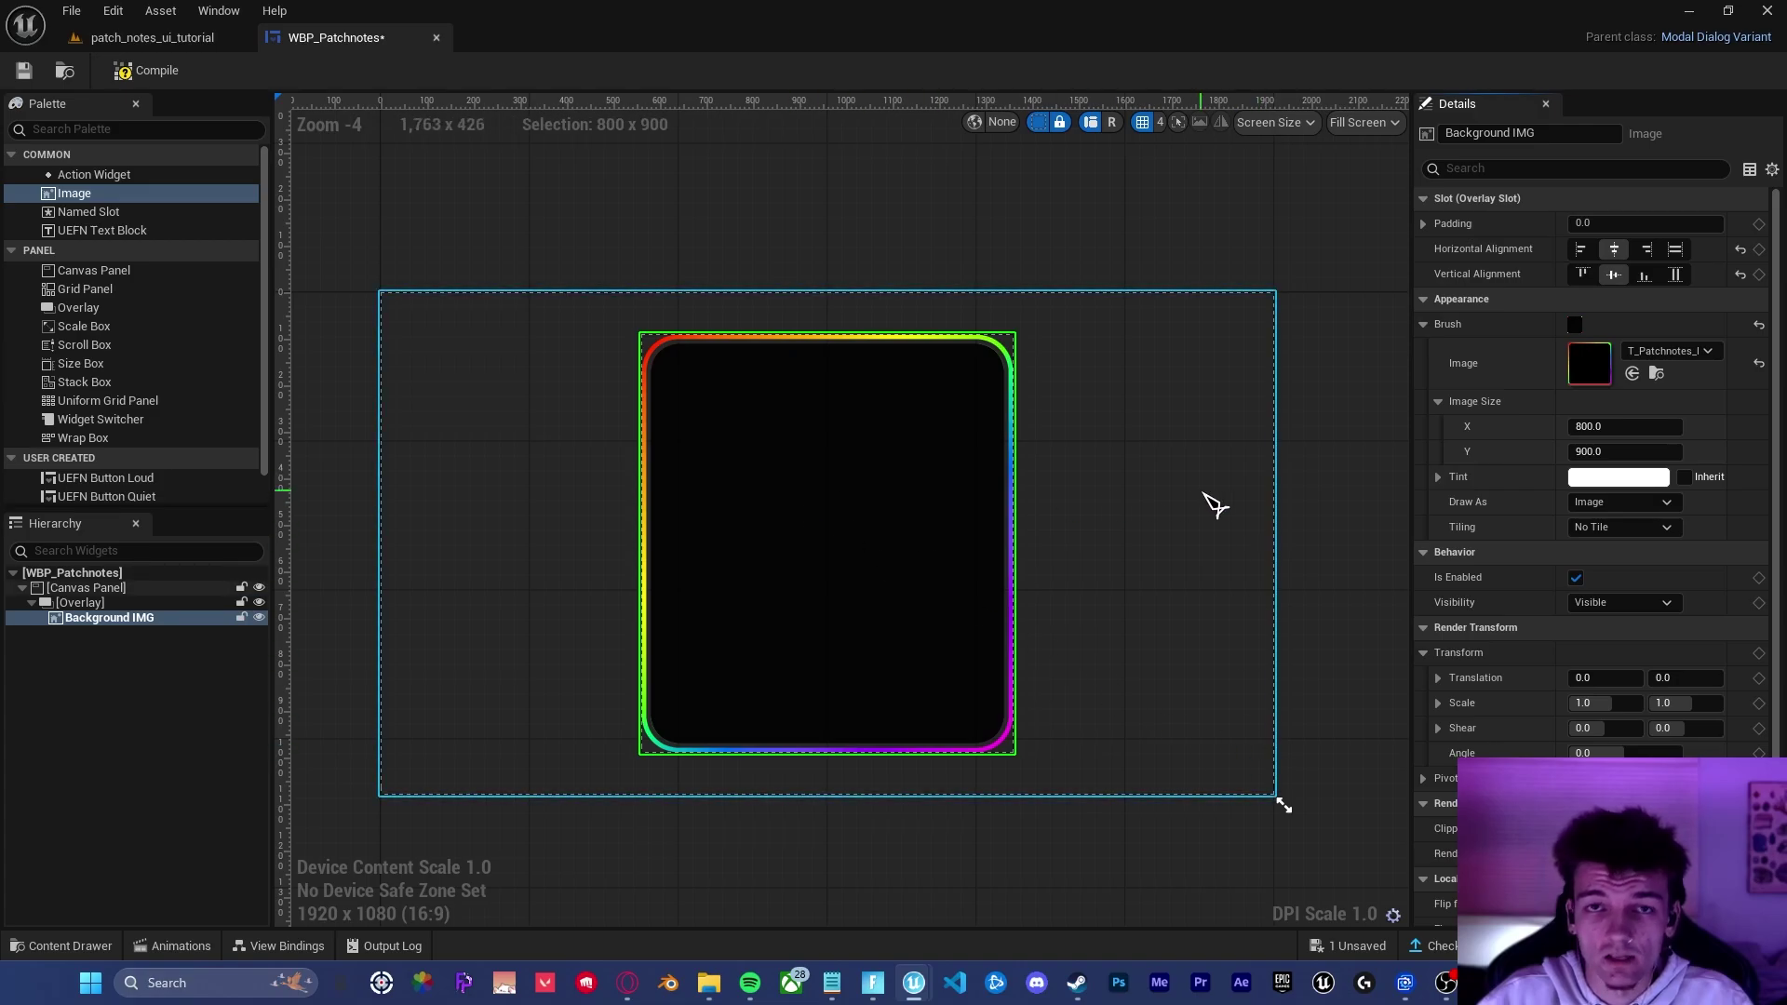
{"action": "right_click_drag", "start_coordinate": [515, 431], "coordinate": [545, 405]}
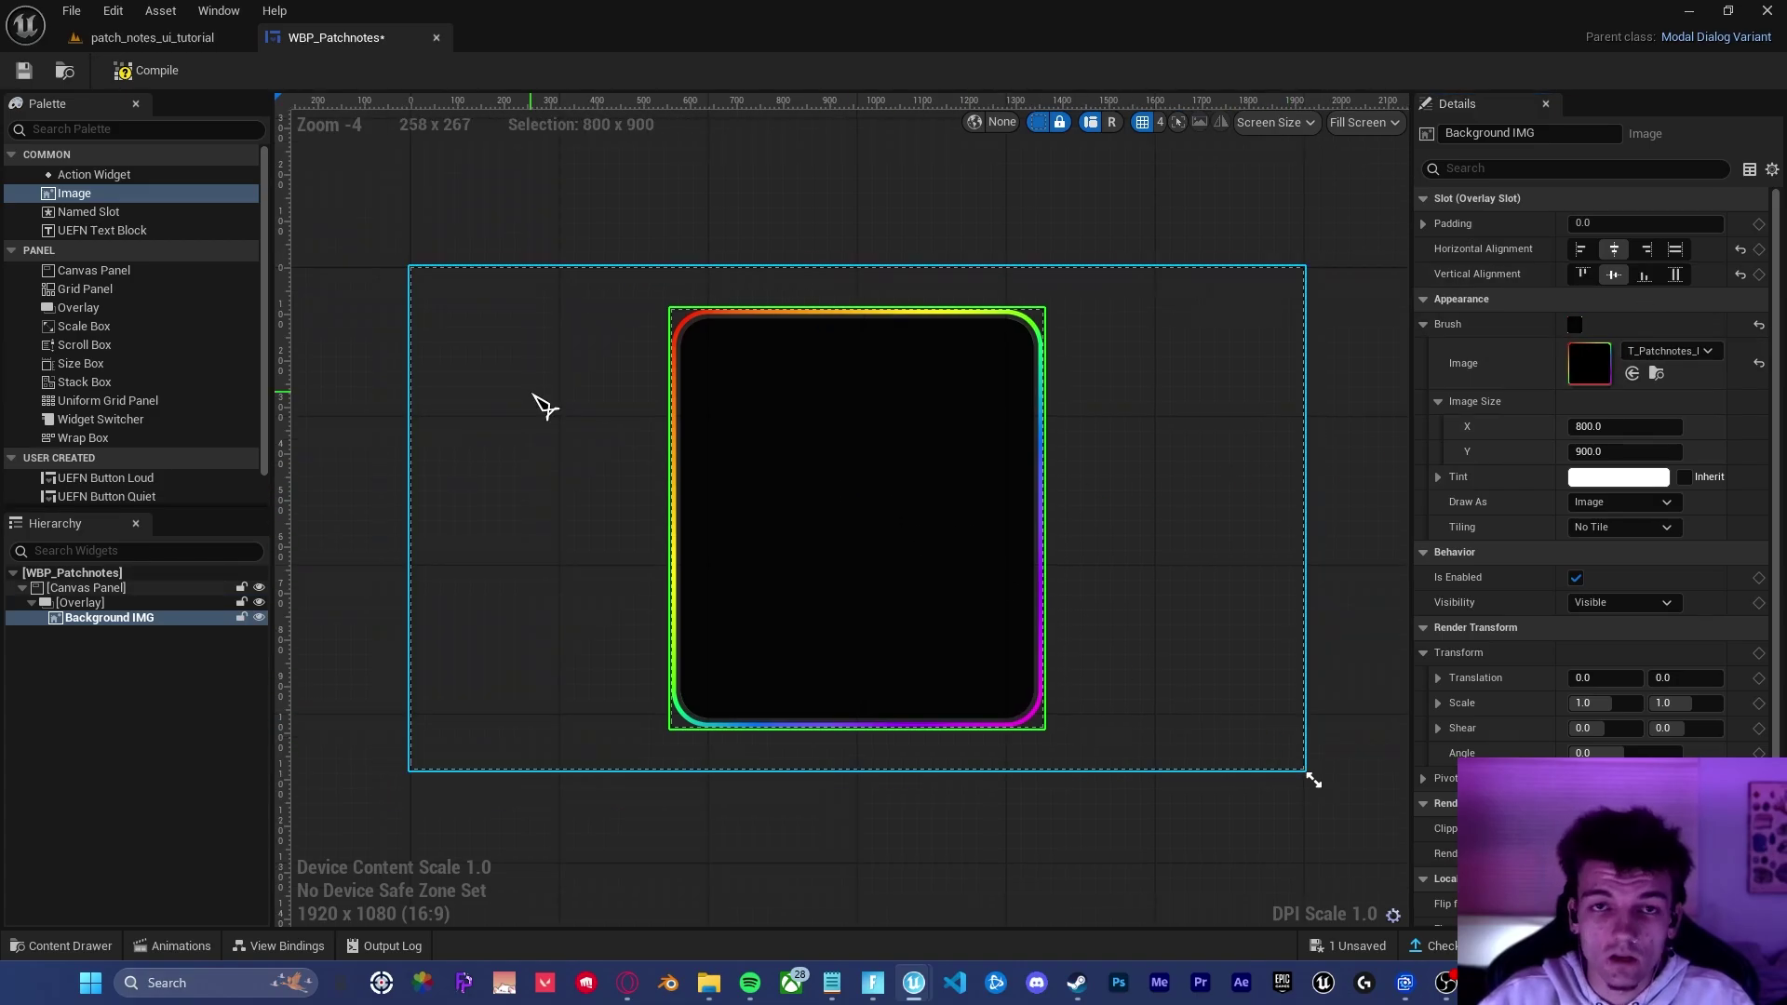
Step: Add a UEFN Text Block, centre it horizontally and give it 37.5 top padding
{"action": "left_click_drag", "start_coordinate": [104, 231], "coordinate": [103, 642]}
{"action": "left_click", "coordinate": [102, 635]}
{"action": "scroll", "coordinate": [940, 380], "scroll_direction": "up", "scroll_amount": 2}
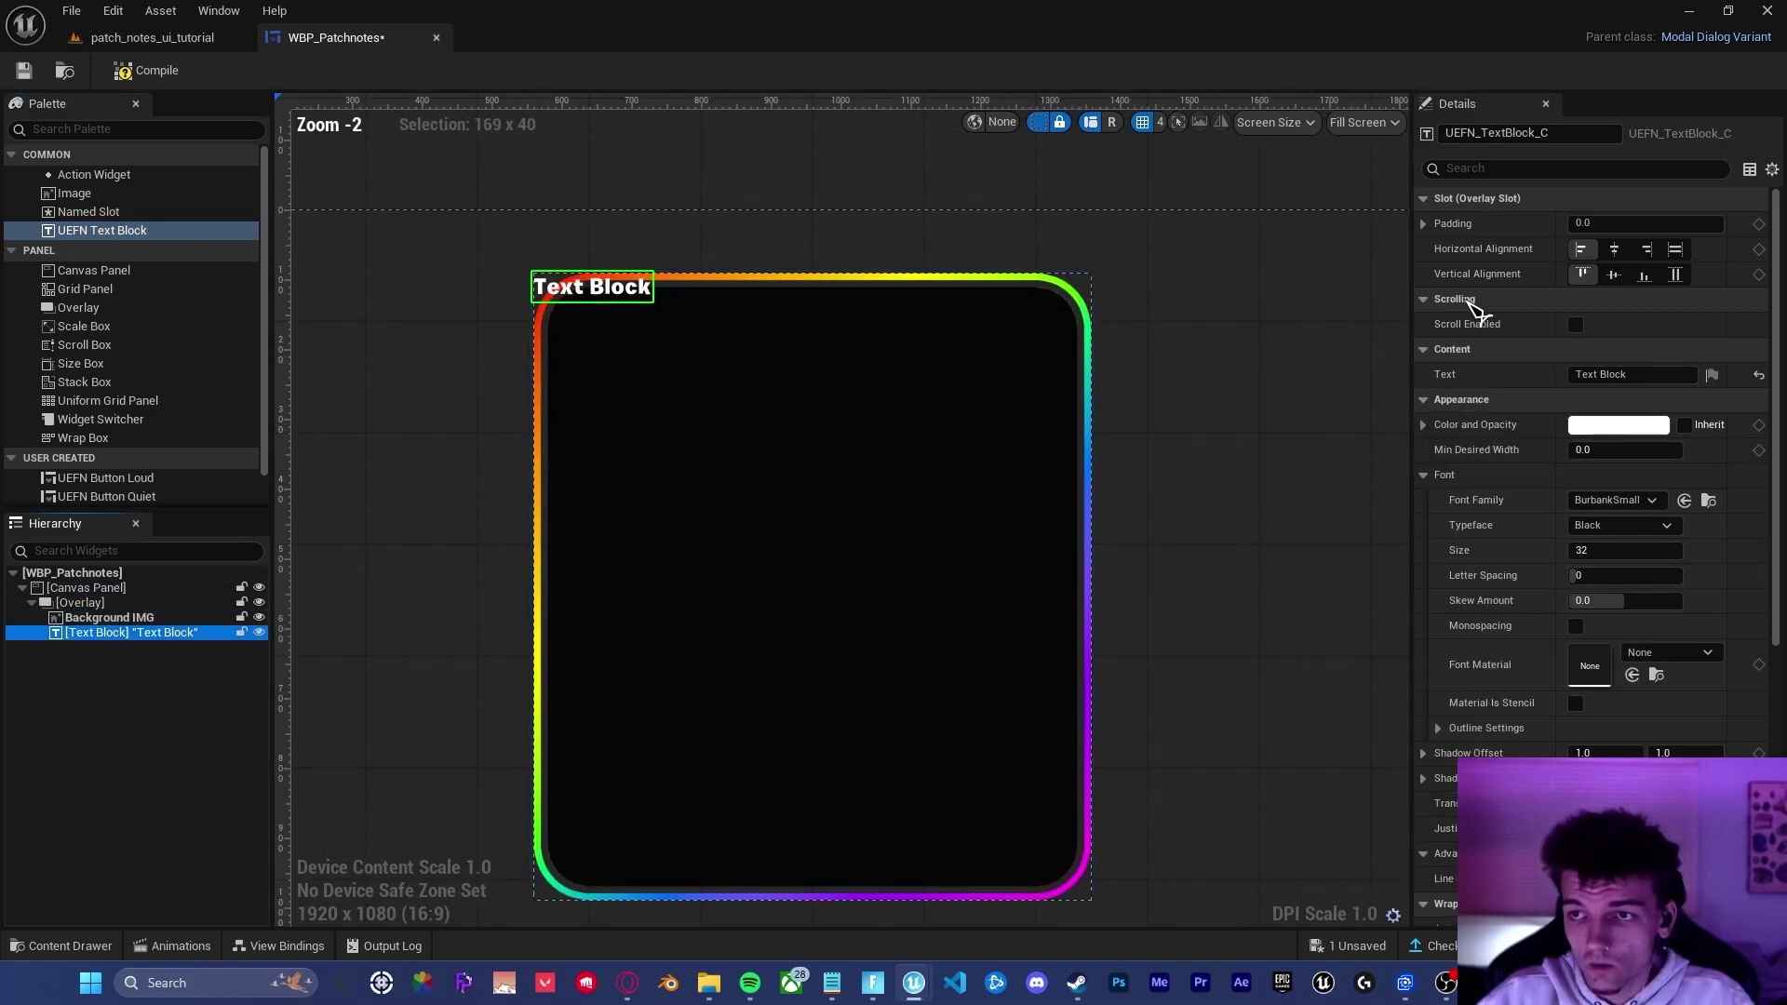
{"action": "left_click", "coordinate": [1614, 249]}
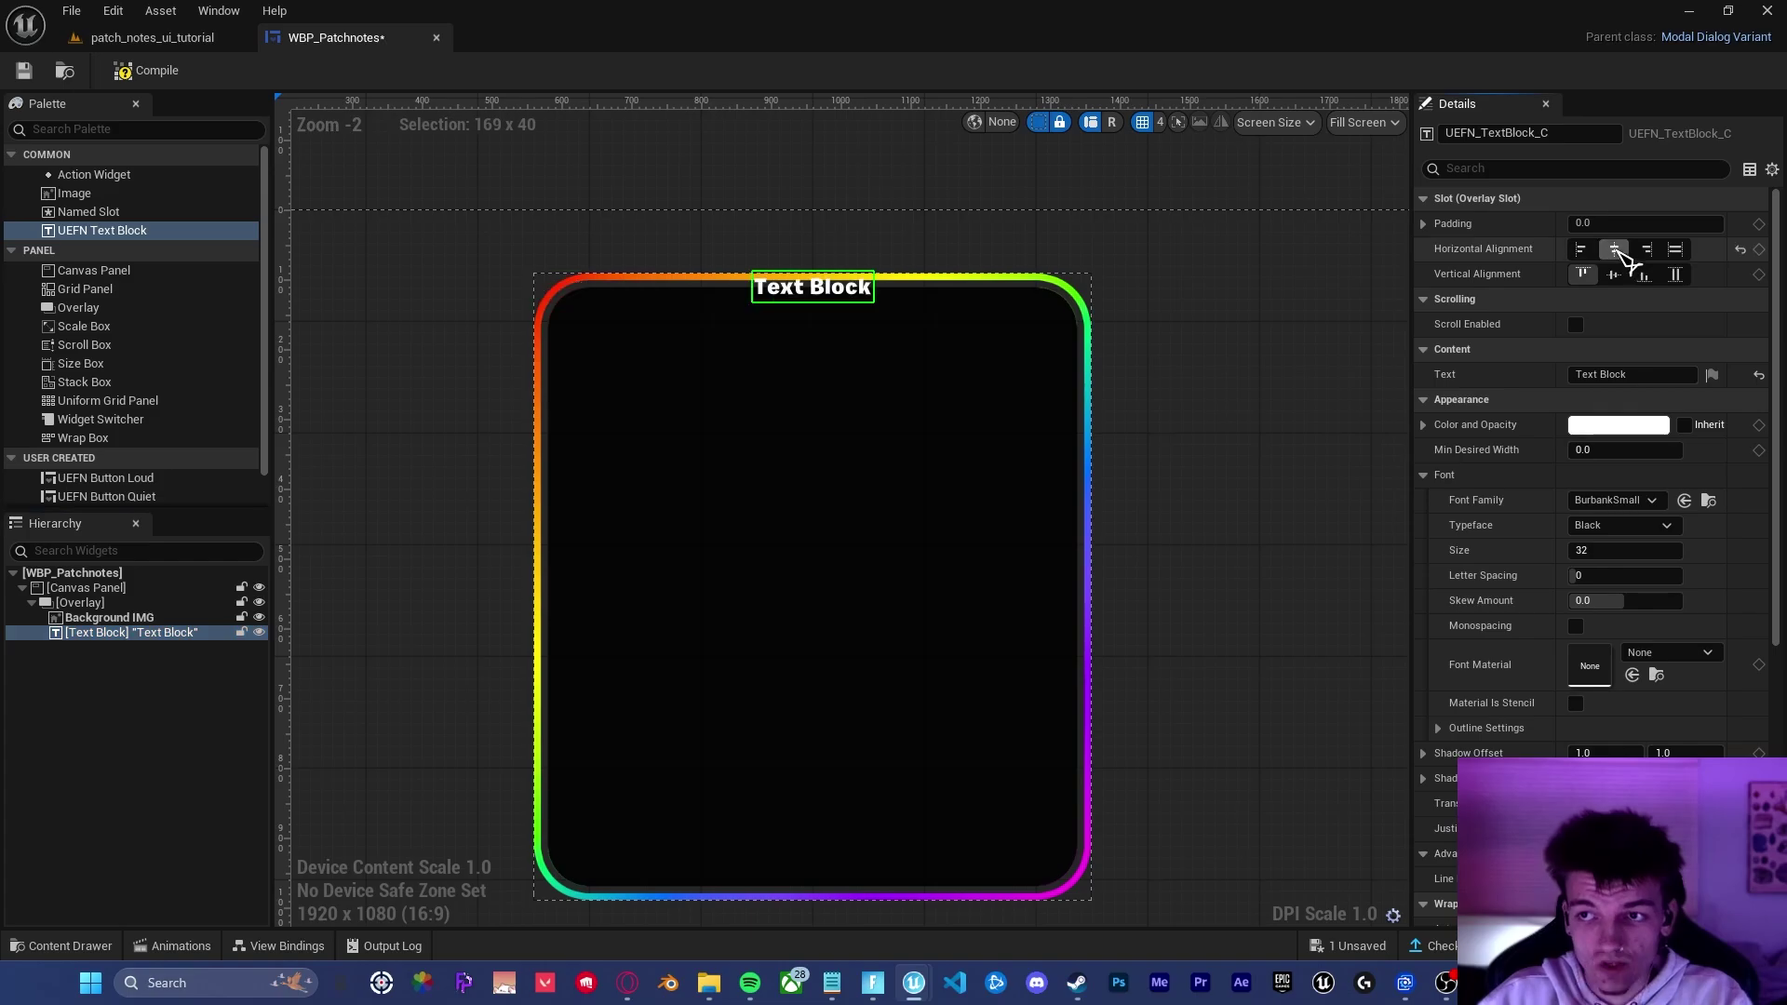
{"action": "left_click", "coordinate": [1441, 228]}
{"action": "key", "text": "Tab"}
{"action": "key", "text": "Tab"}
{"action": "type", "text": "37"}
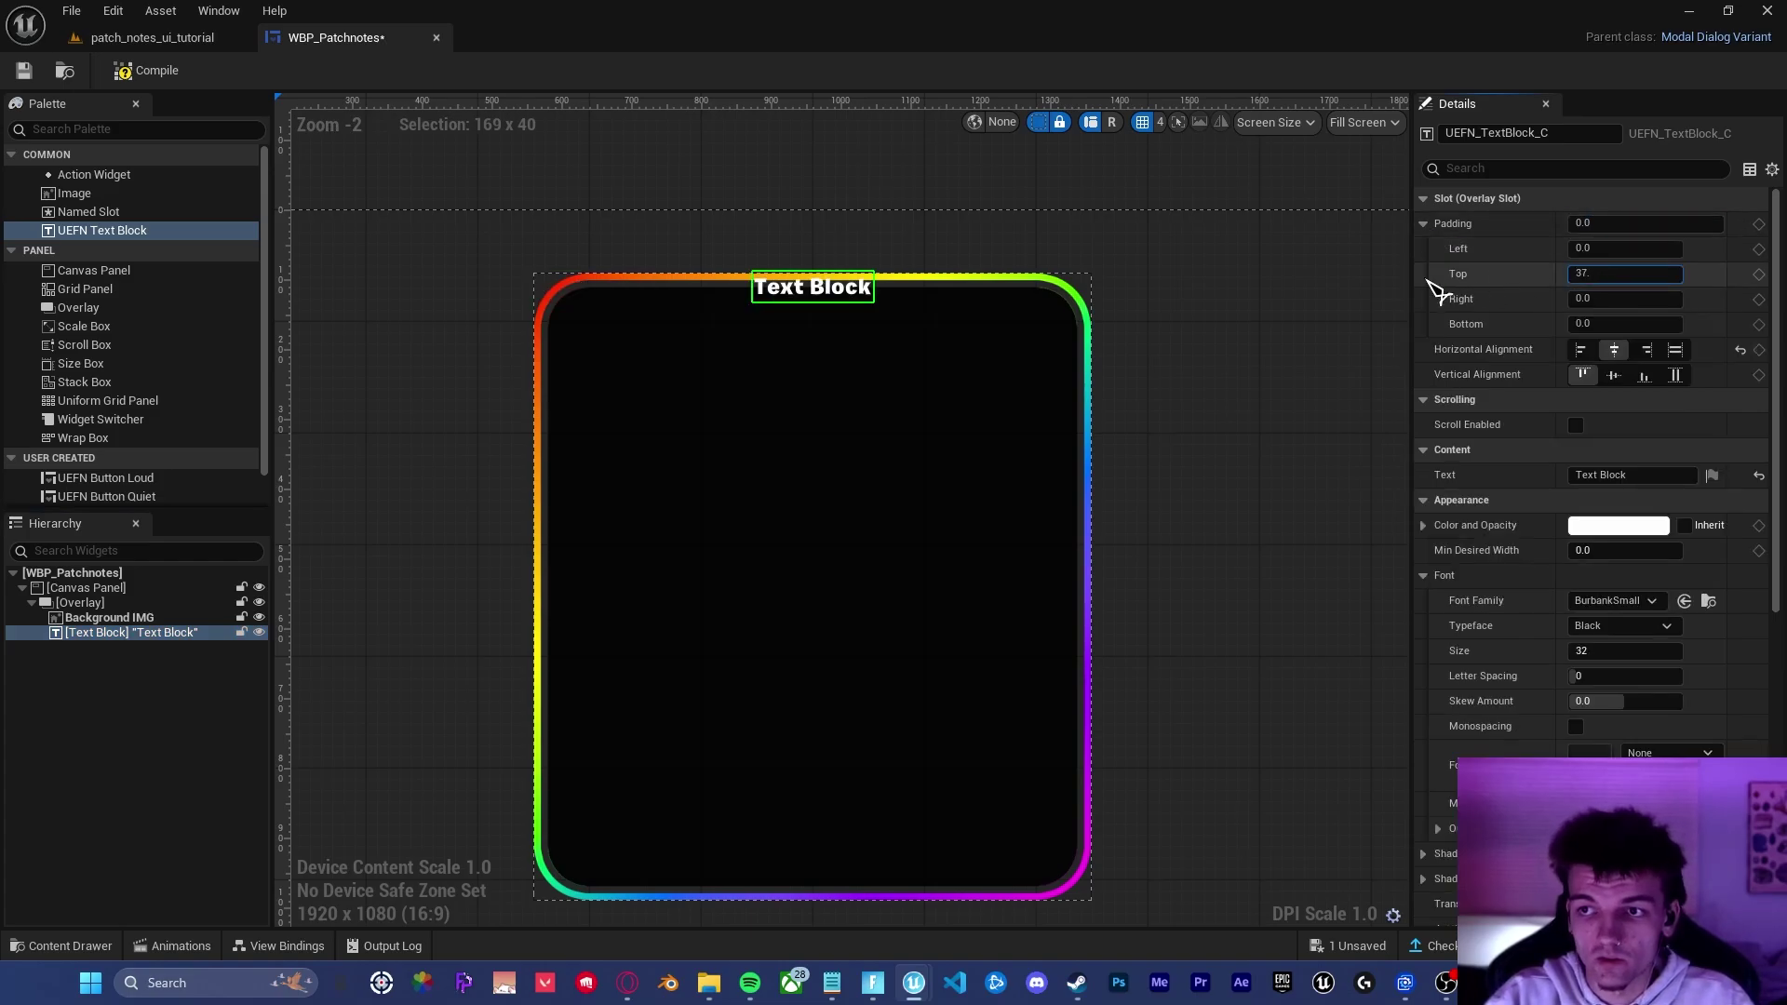
{"action": "type", "text": ".5"}
{"action": "left_click", "coordinate": [1600, 474]}
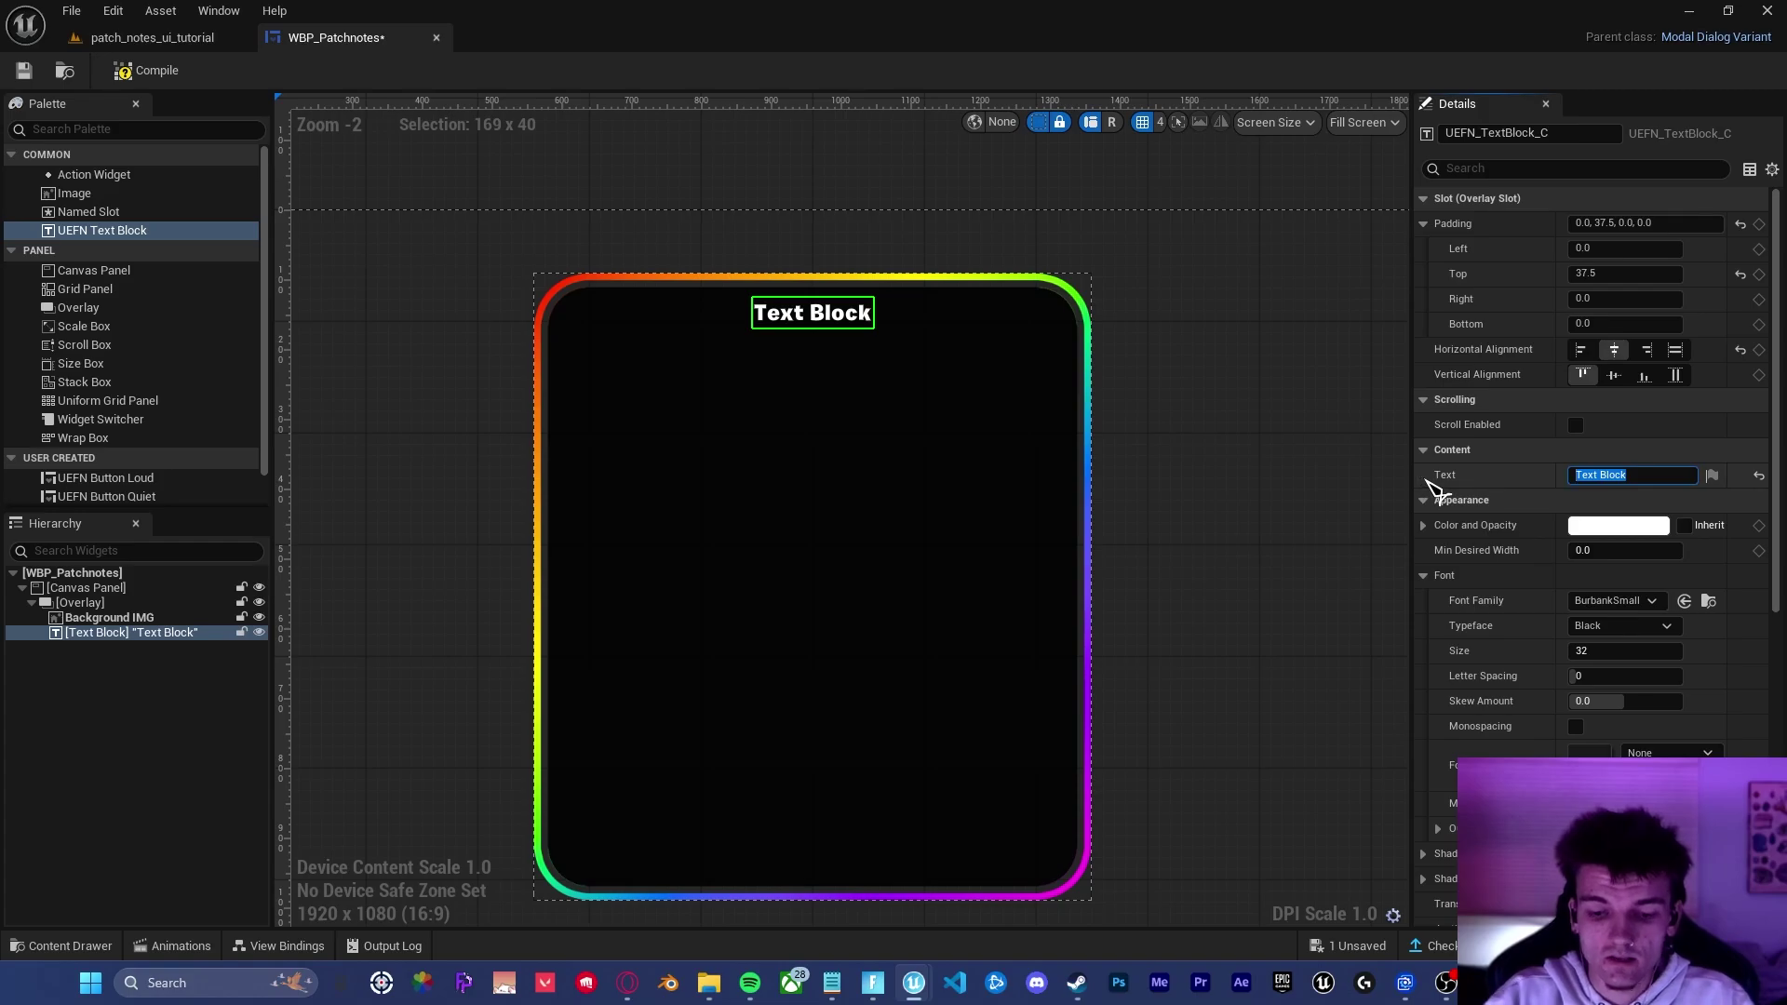
Step: Set the title text to UPDATE INFO at font size 65, centre-justified
{"action": "type", "text": "UPDATE INFO"}
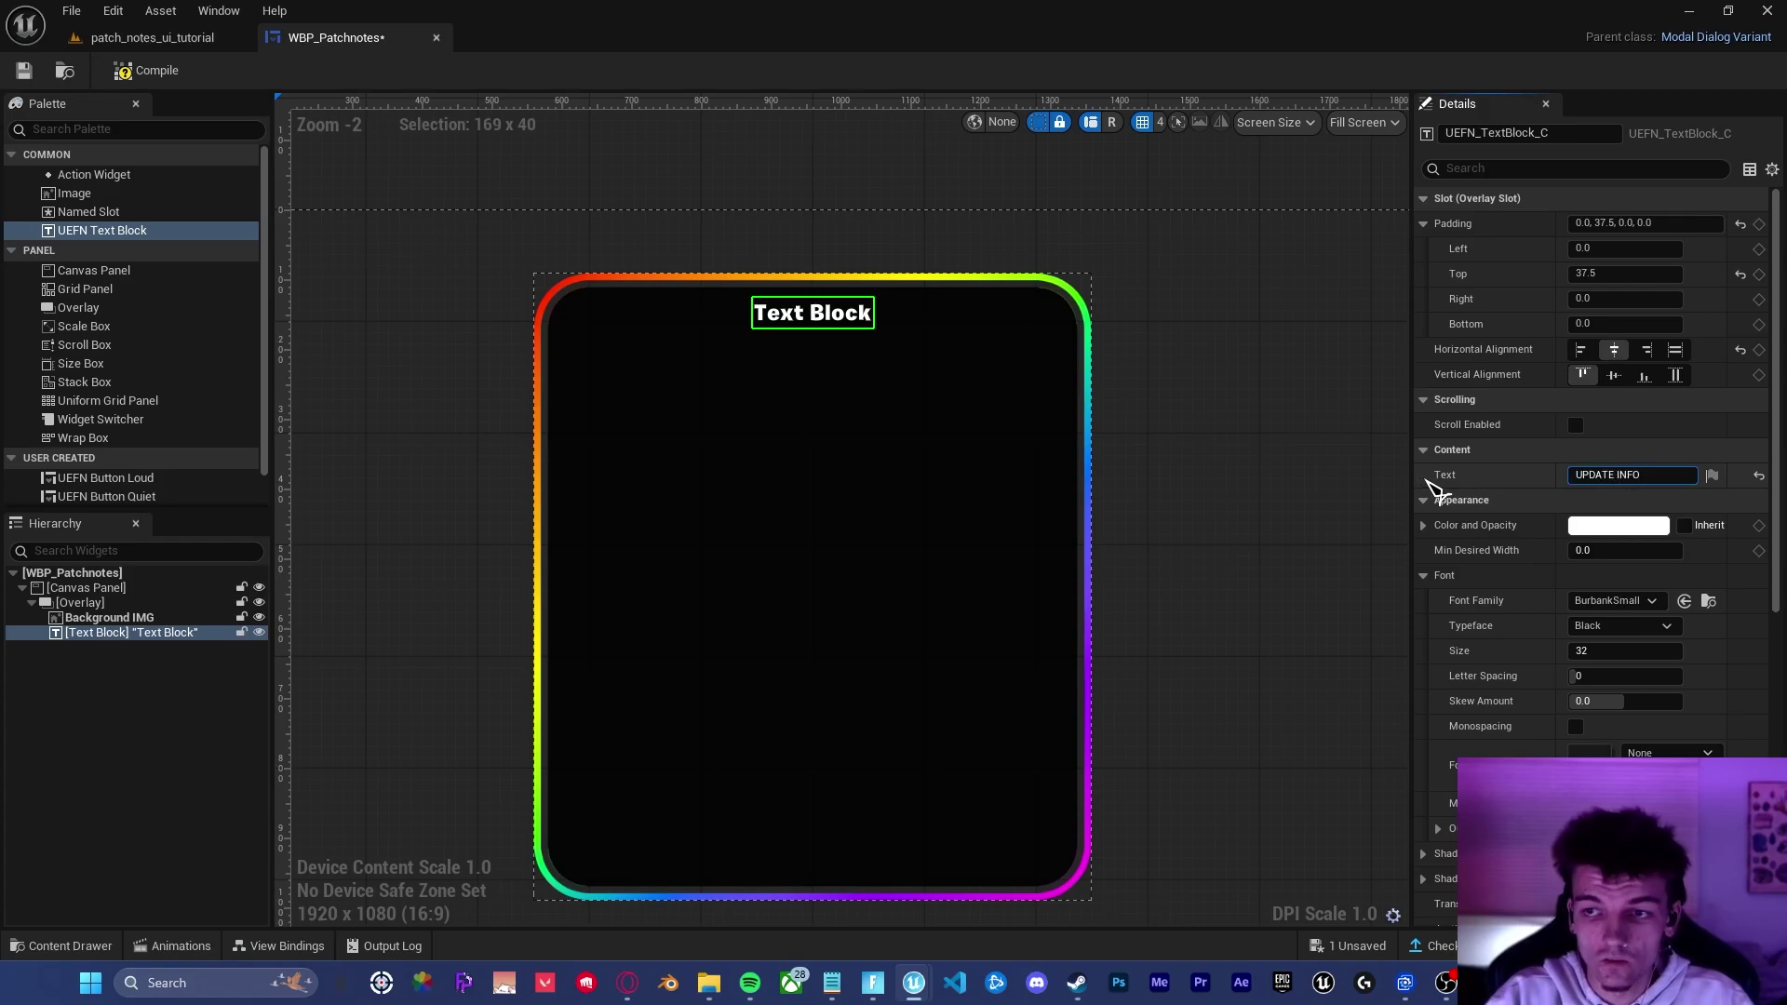
{"action": "left_click", "coordinate": [1613, 651]}
{"action": "type", "text": "65"}
{"action": "key", "text": "Return"}
{"action": "scroll", "coordinate": [1537, 679], "scroll_direction": "down", "scroll_amount": 3}
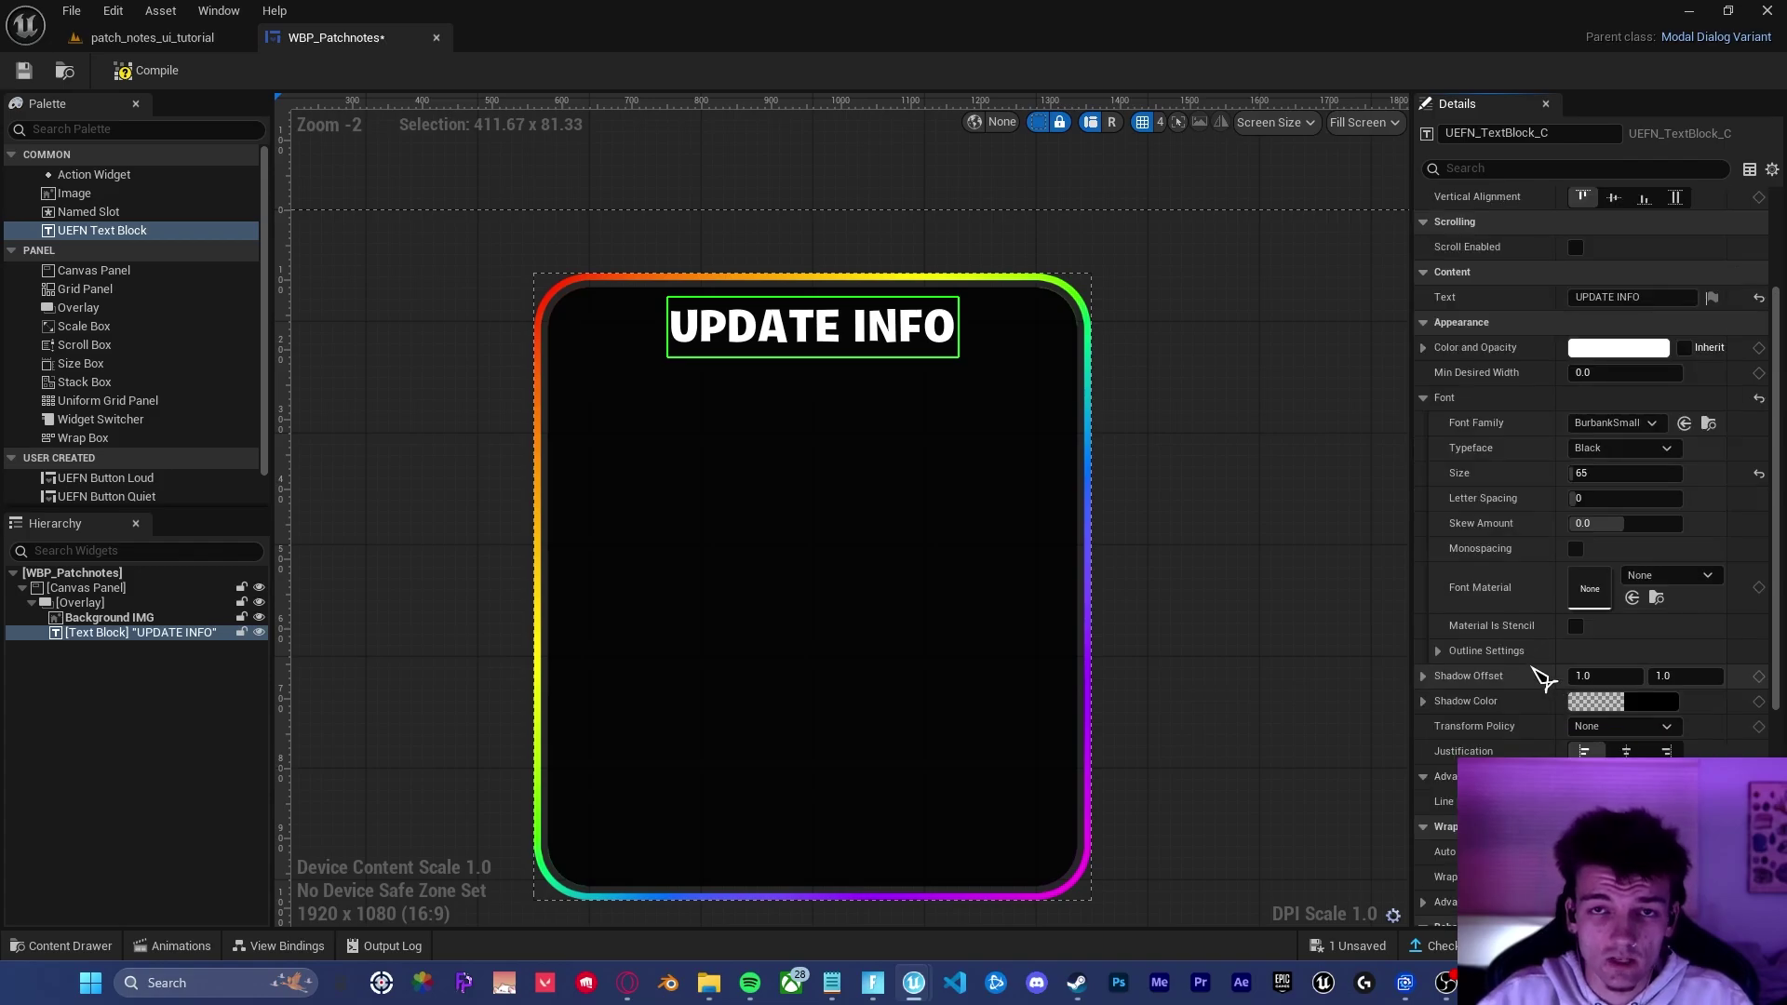
{"action": "left_click", "coordinate": [1627, 752]}
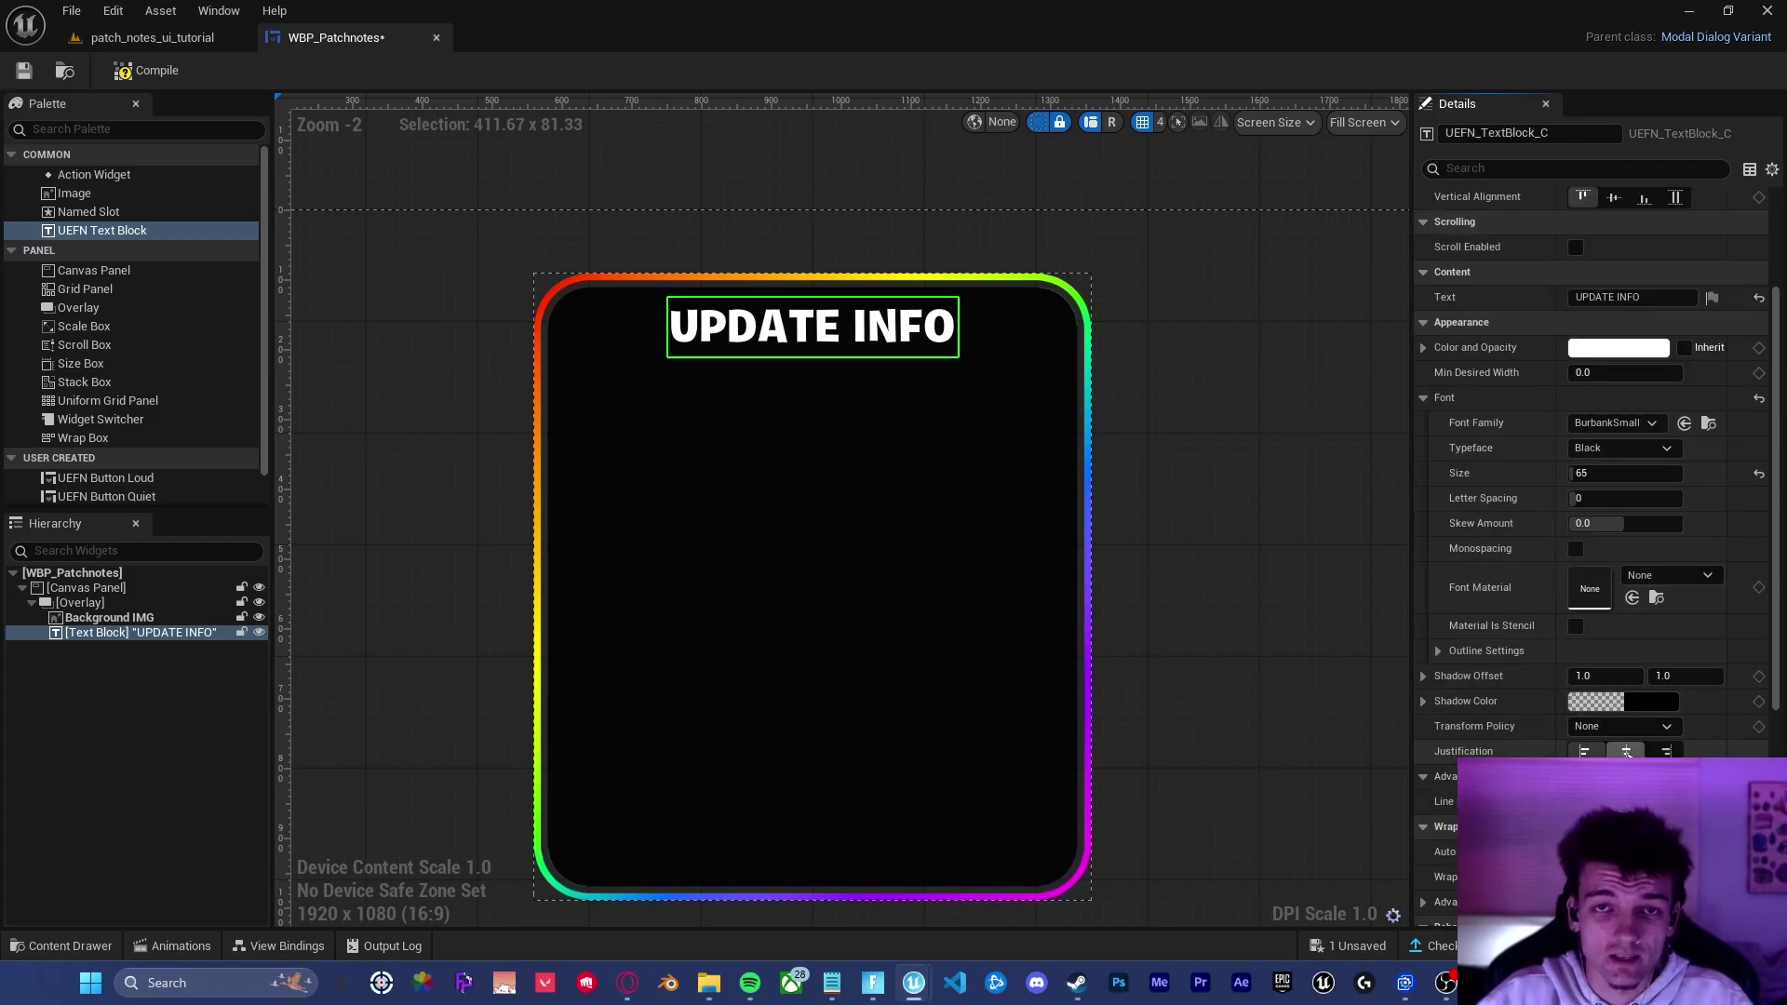
{"action": "left_click", "coordinate": [402, 362]}
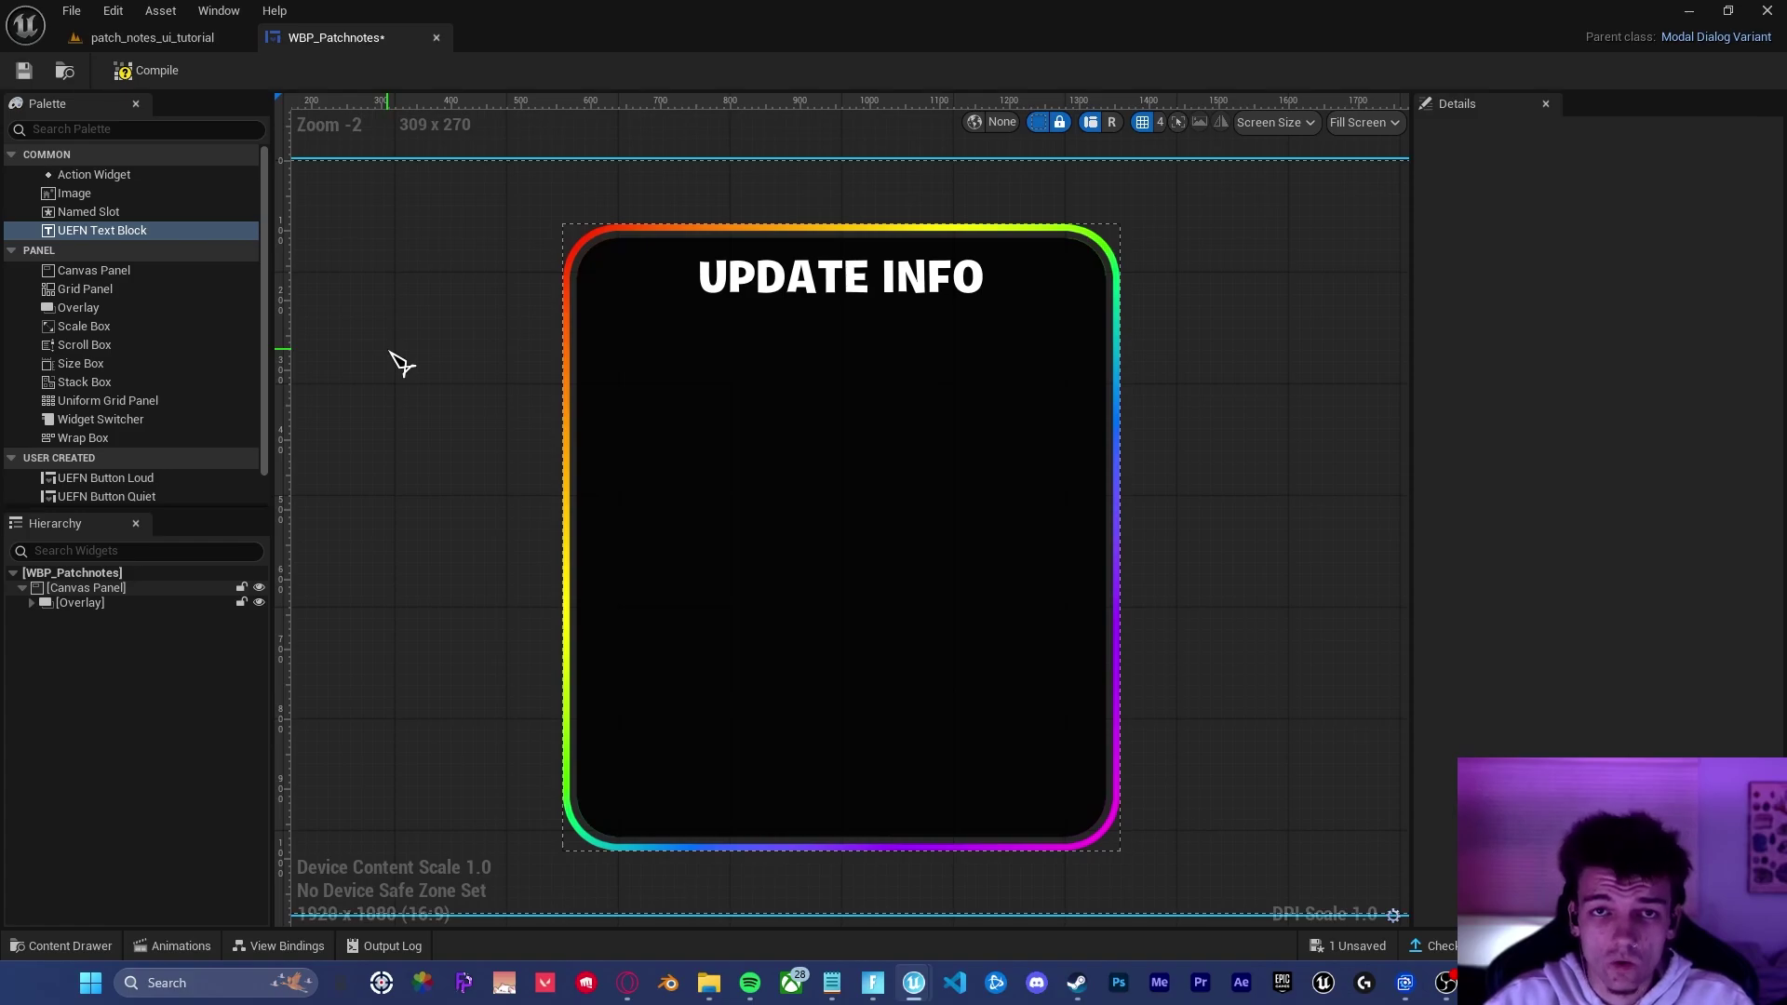
Step: Add a Scroll Box to the Canvas Panel, anchored centre at position 0,0
{"action": "left_click_drag", "start_coordinate": [159, 346], "coordinate": [379, 357]}
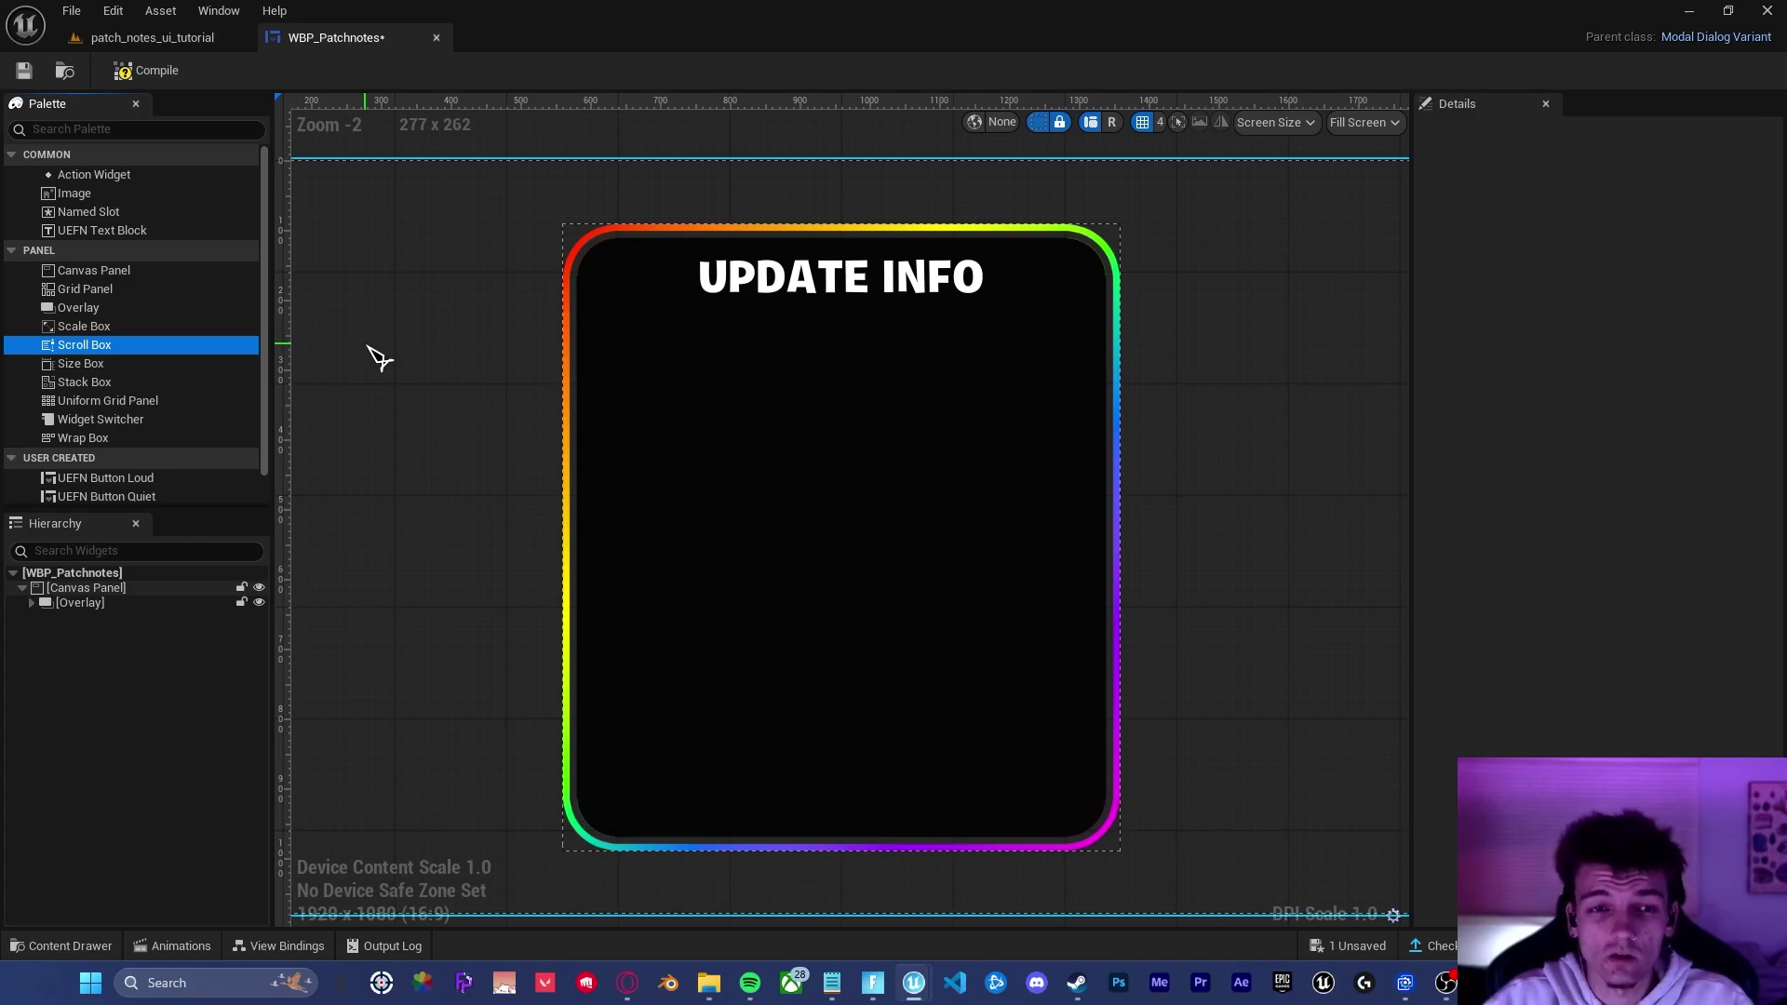
{"action": "left_click_drag", "start_coordinate": [379, 358], "coordinate": [74, 589]}
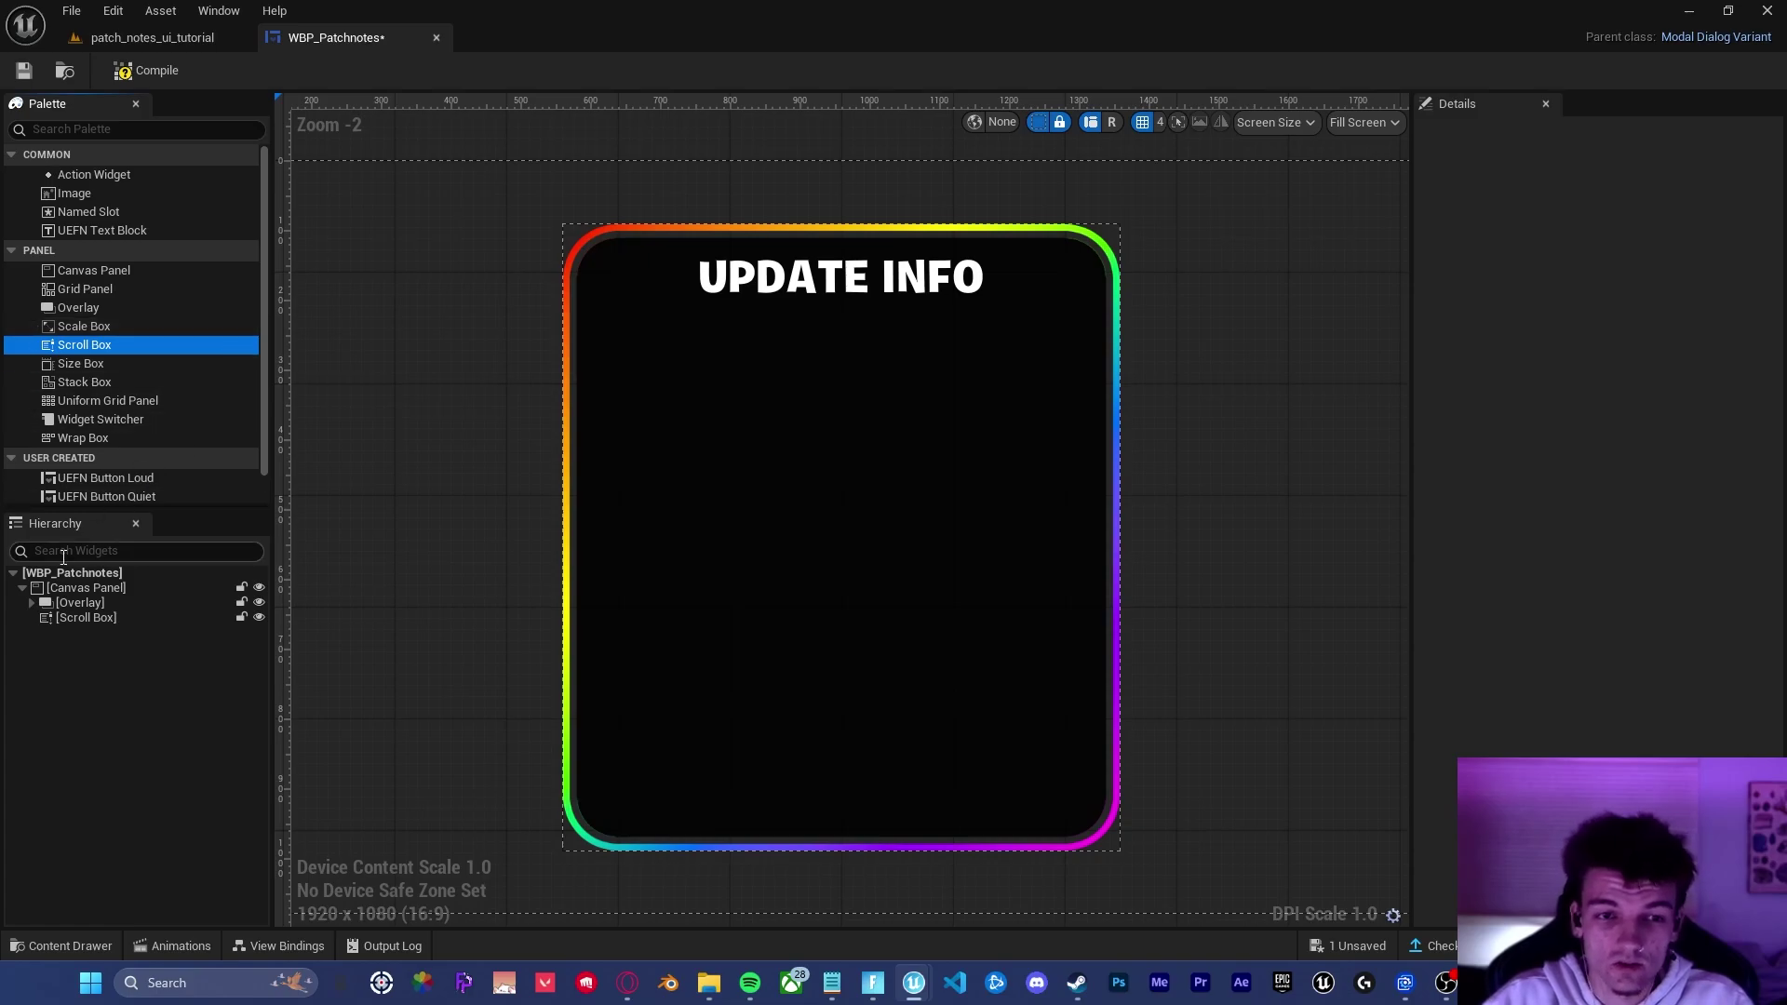
{"action": "left_click", "coordinate": [84, 617]}
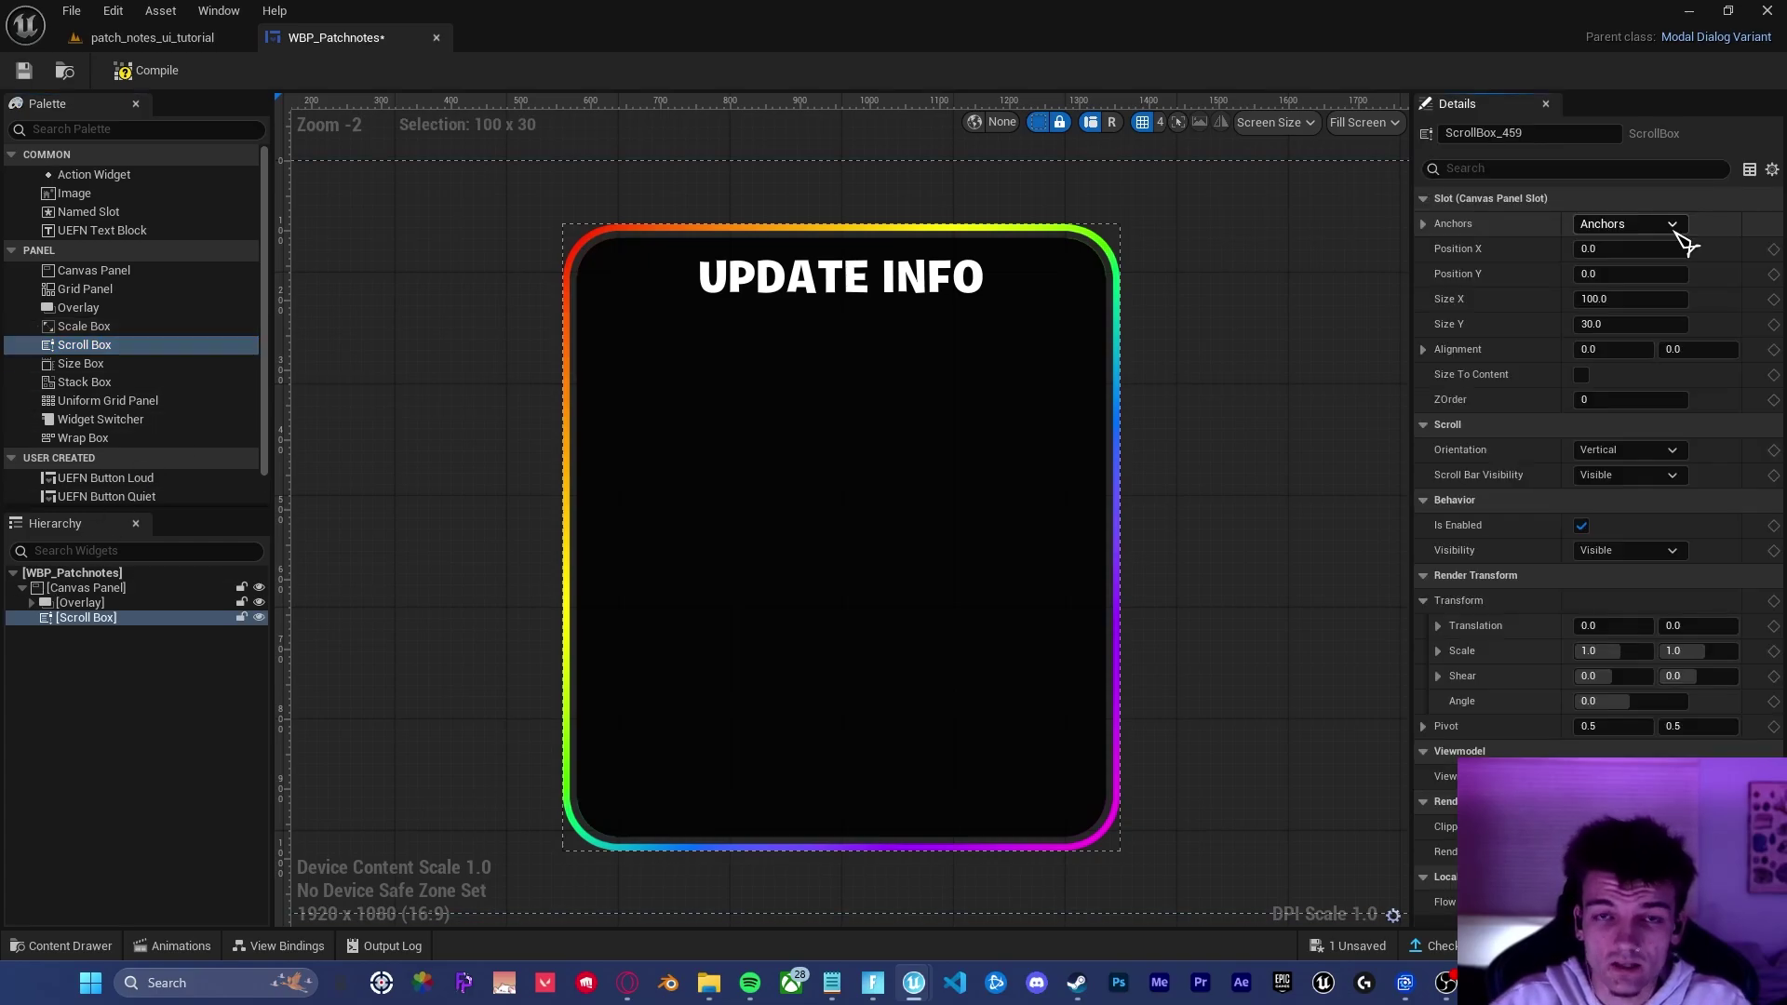
{"action": "left_click", "coordinate": [1672, 227]}
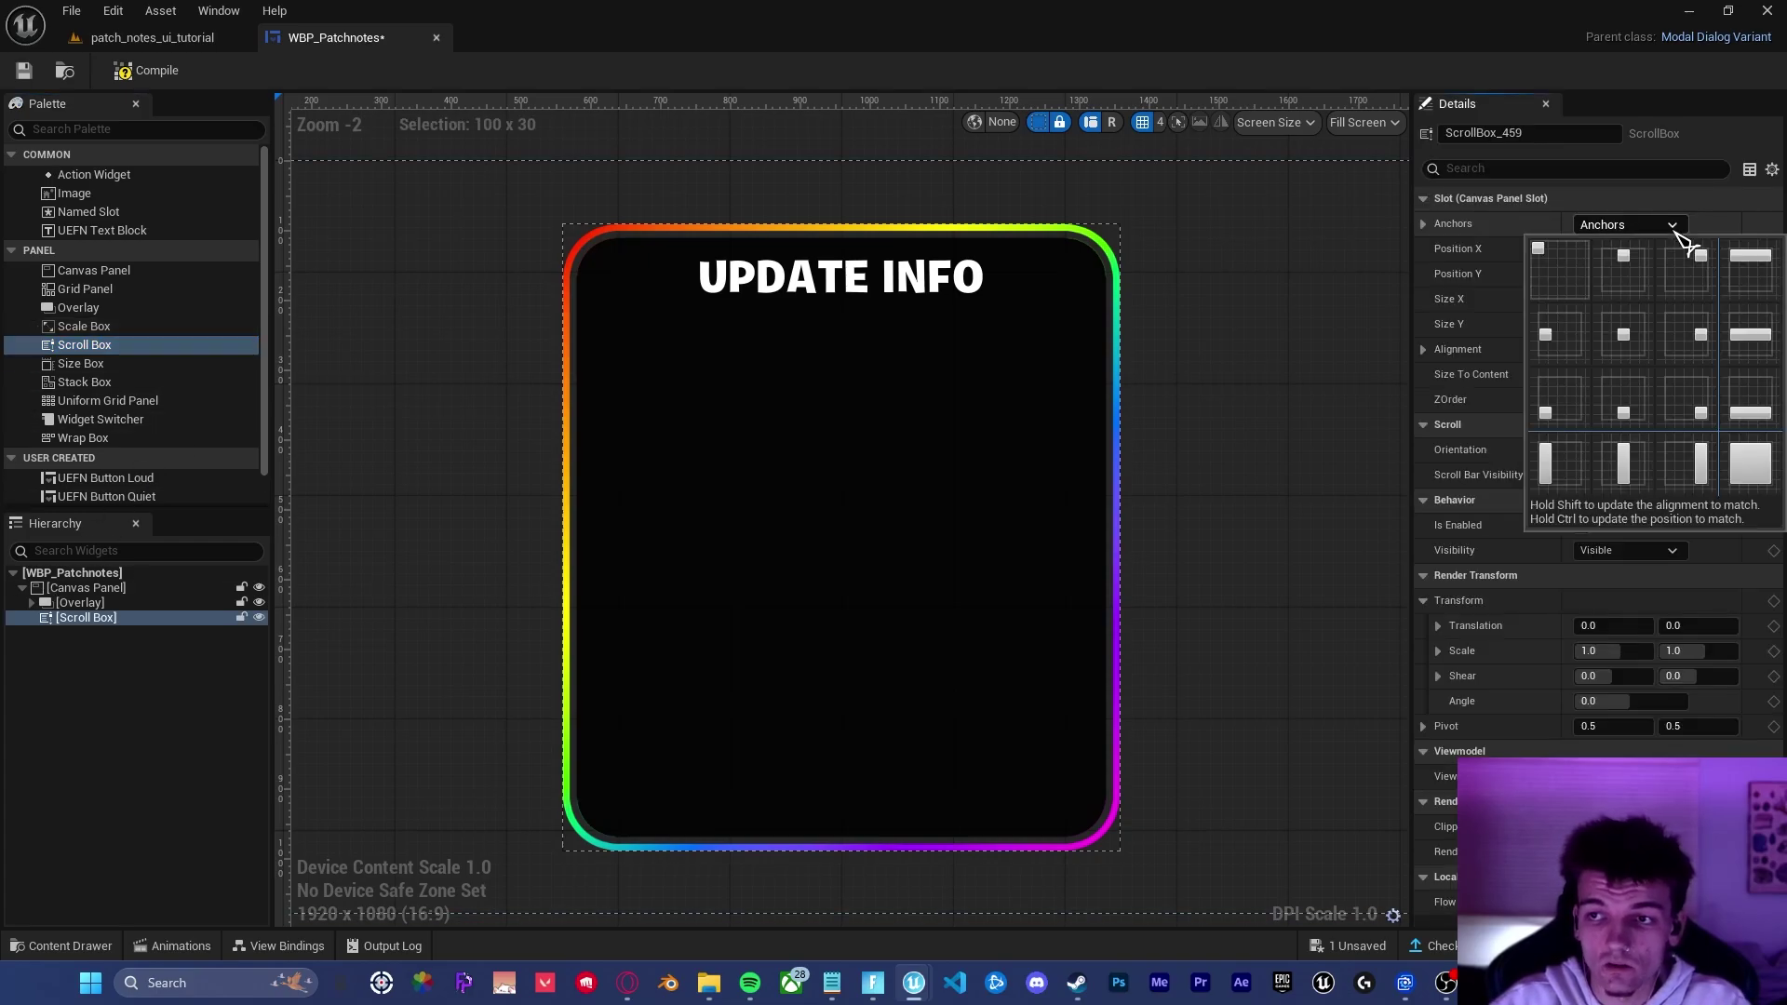
{"action": "left_click", "coordinate": [1638, 332]}
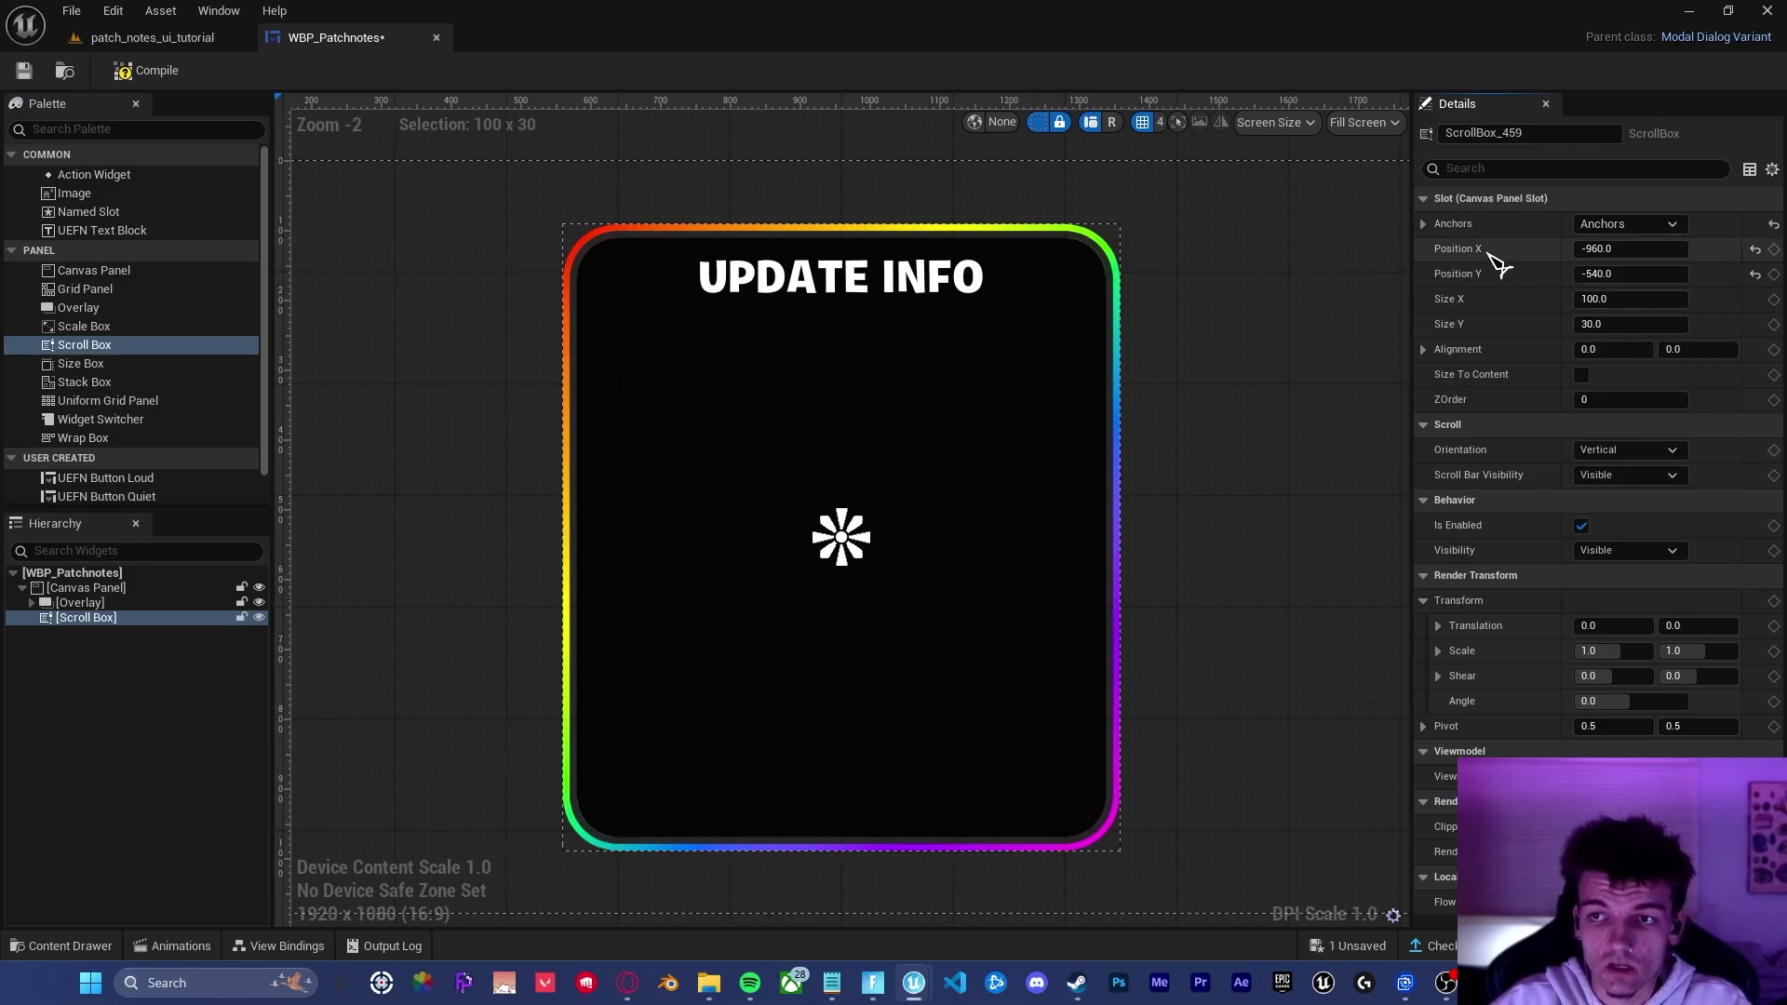
{"action": "left_click", "coordinate": [1762, 252]}
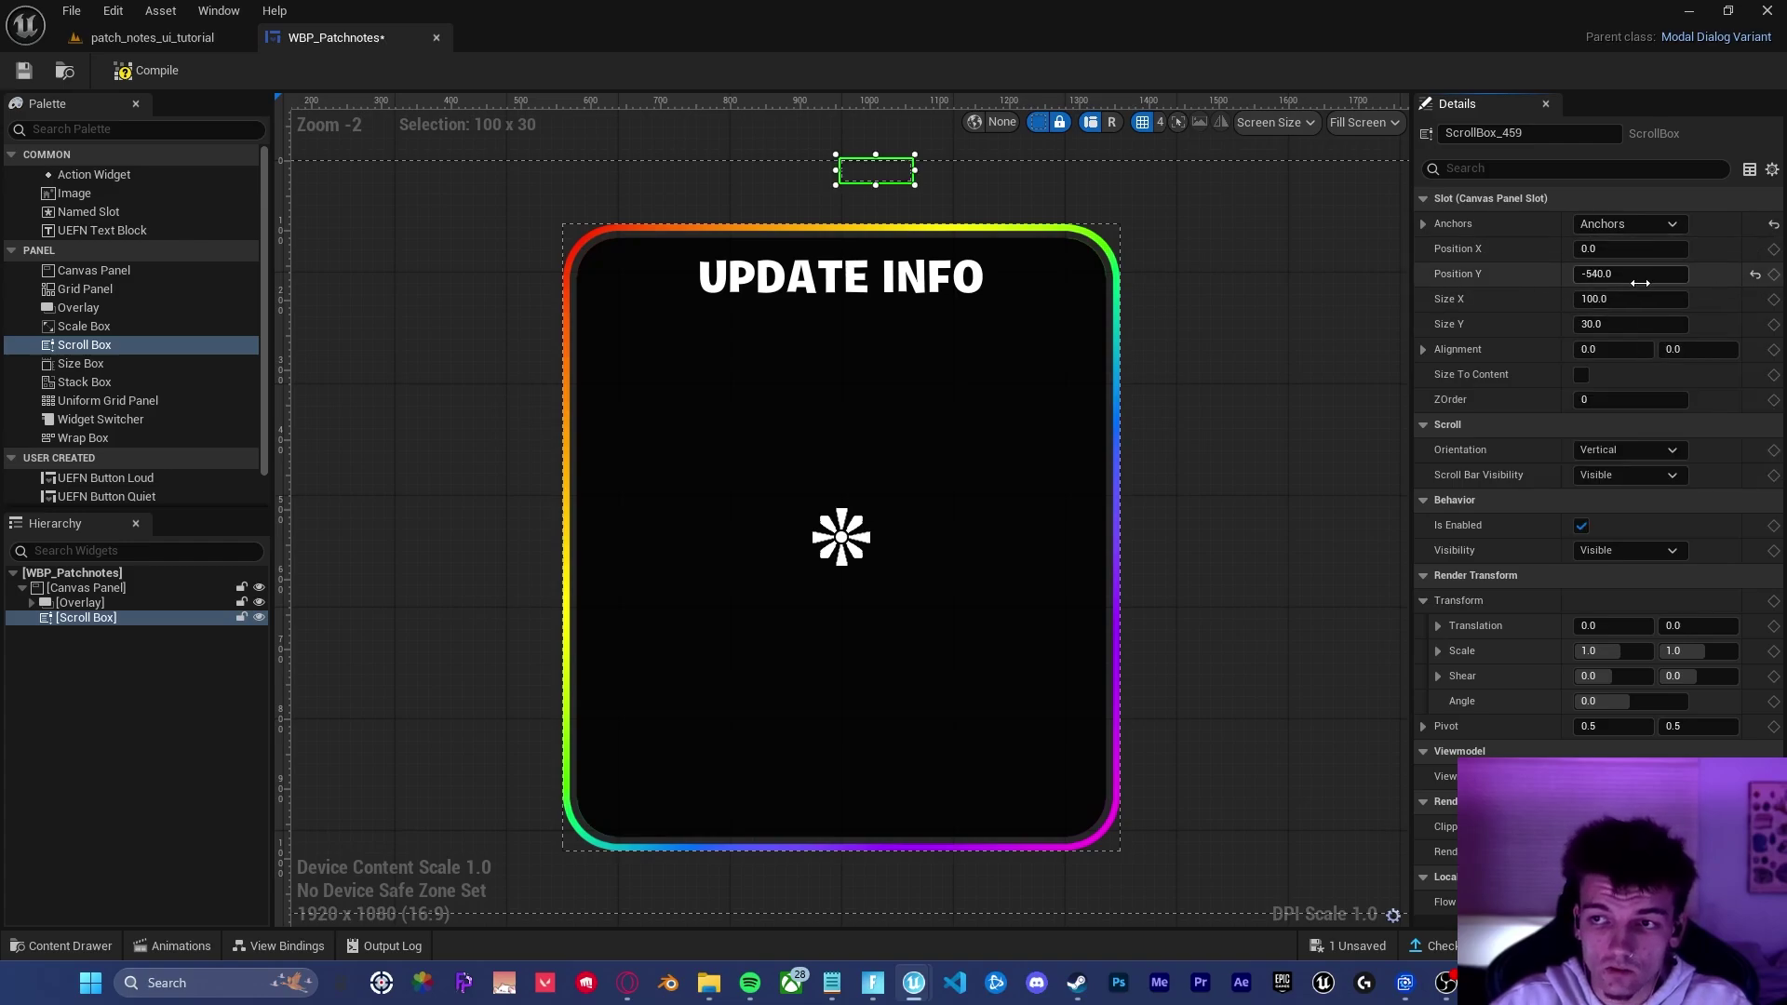
{"action": "left_click", "coordinate": [1758, 276]}
Step: Set the Scroll Box to Y offset 47.5 and size 725 x 725
{"action": "left_click", "coordinate": [1630, 274]}
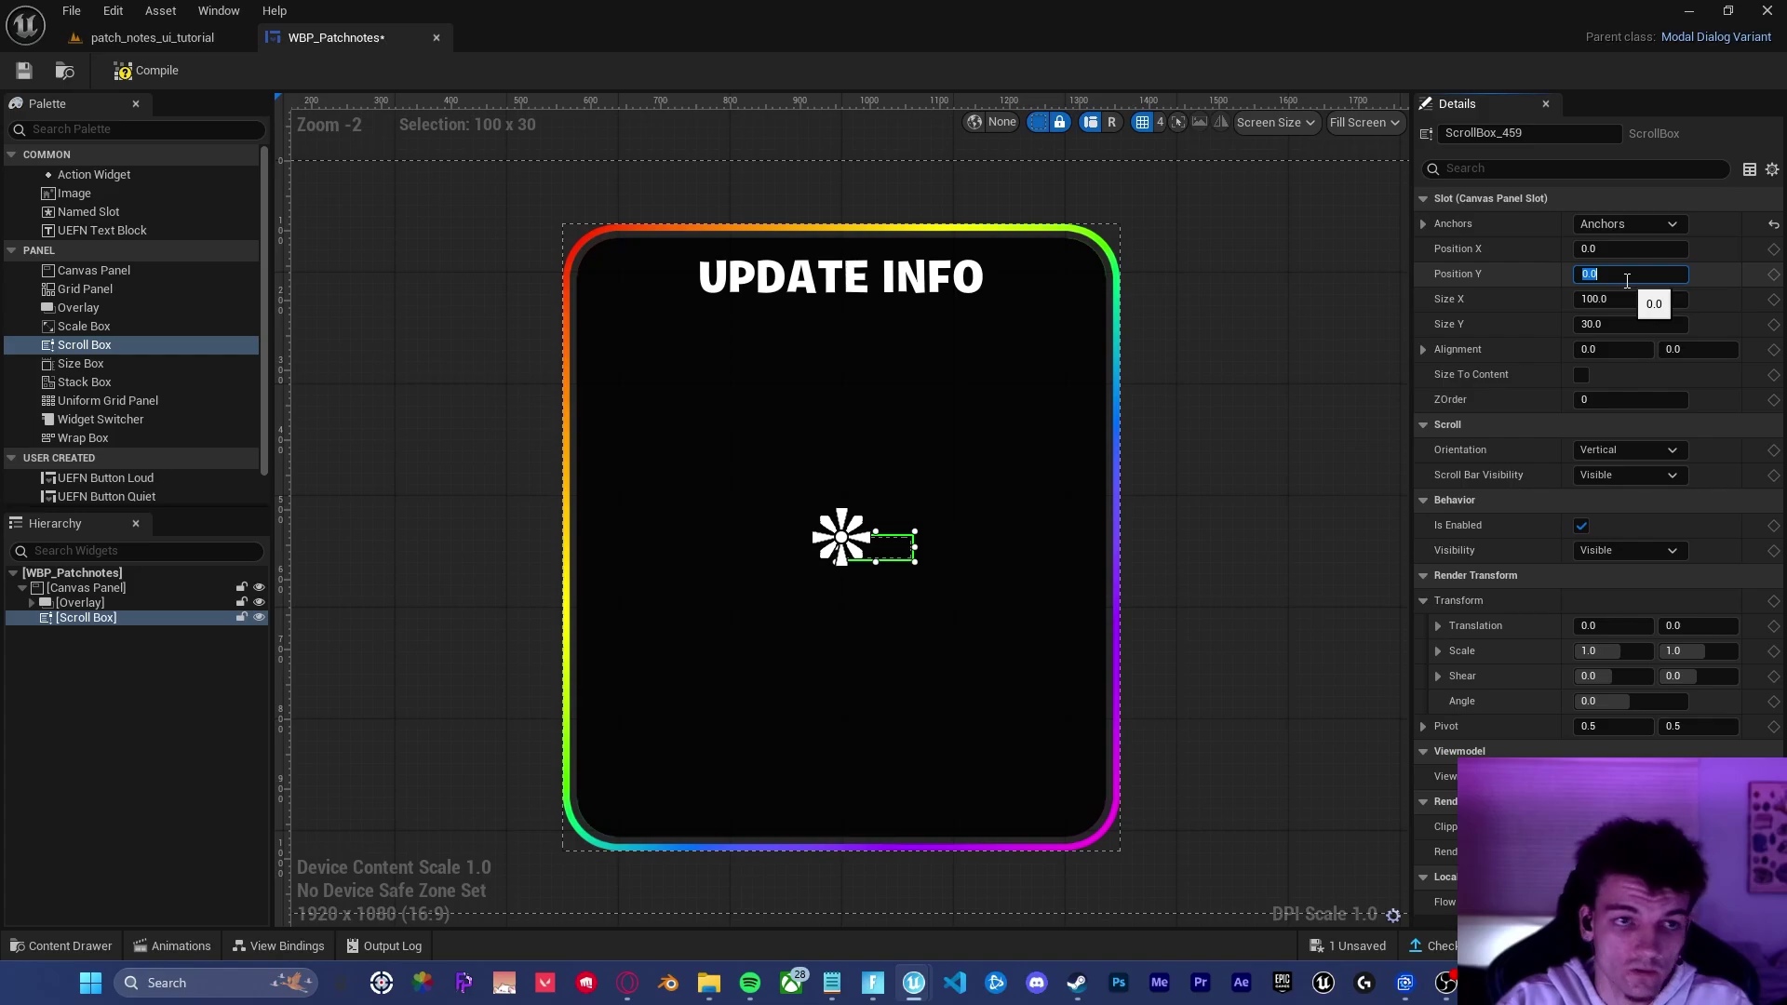
{"action": "type", "text": "47.5"}
{"action": "key", "text": "Tab"}
{"action": "type", "text": "725"}
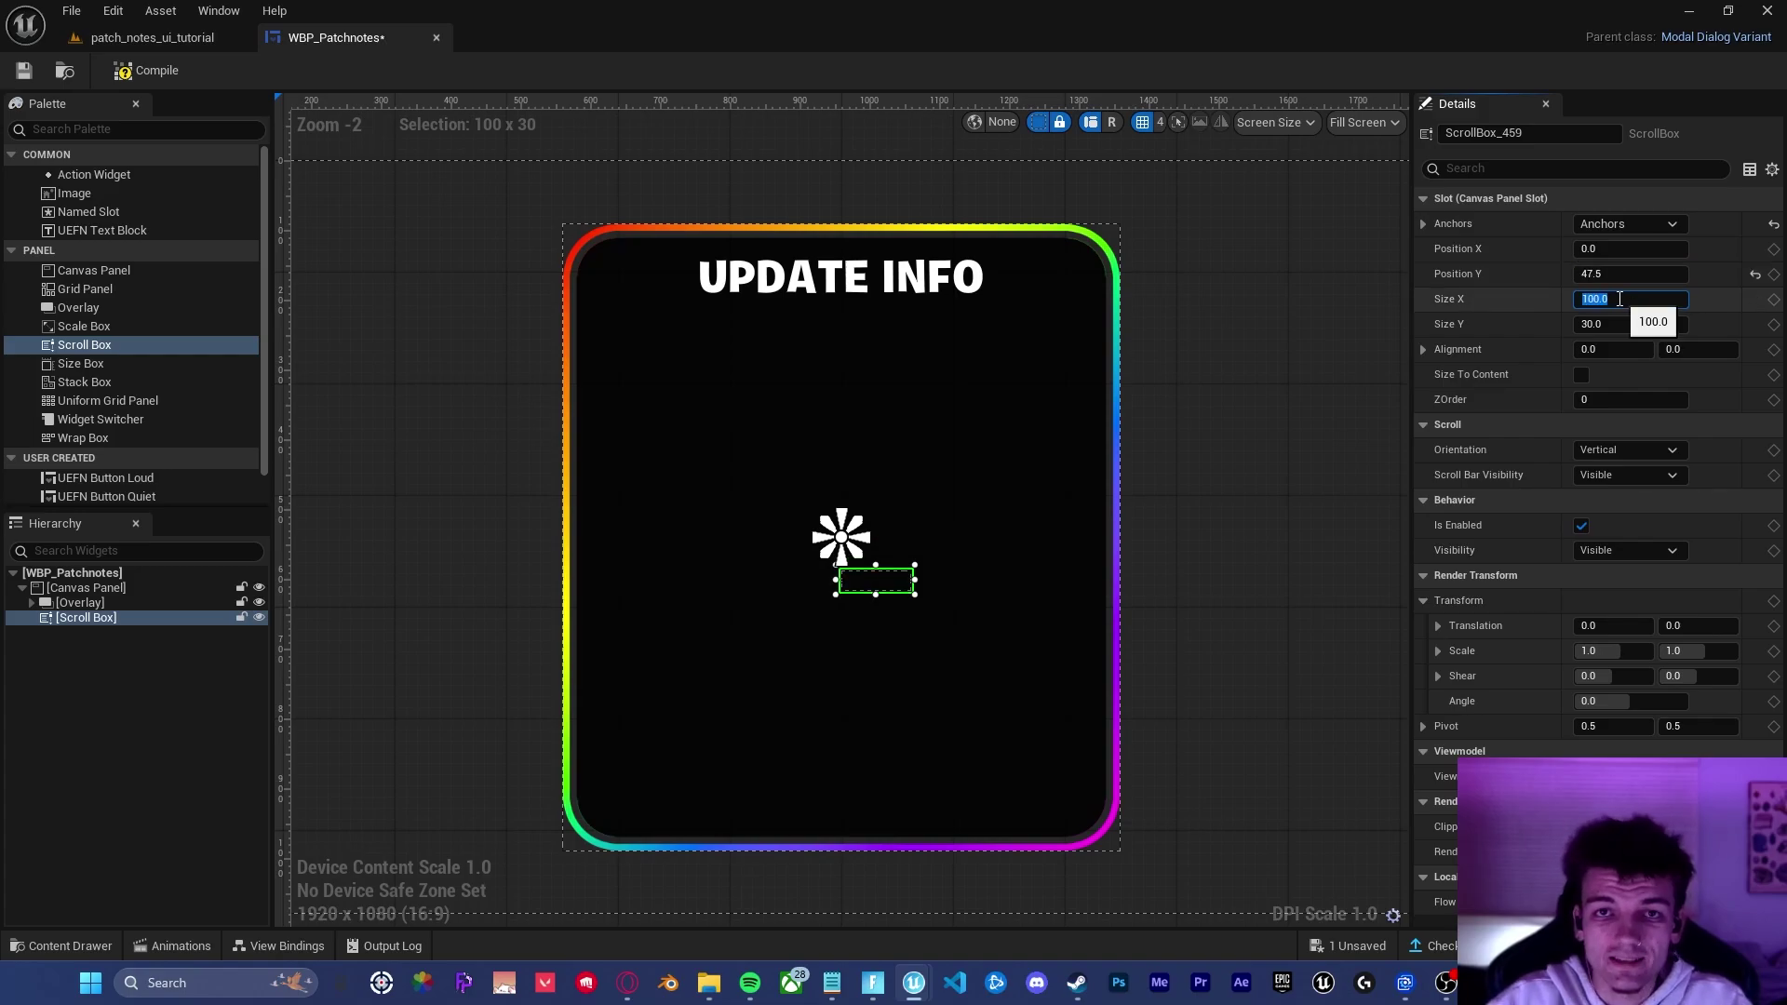
{"action": "left_click", "coordinate": [1609, 325]}
{"action": "type", "text": "725"}
{"action": "key", "text": "Return"}
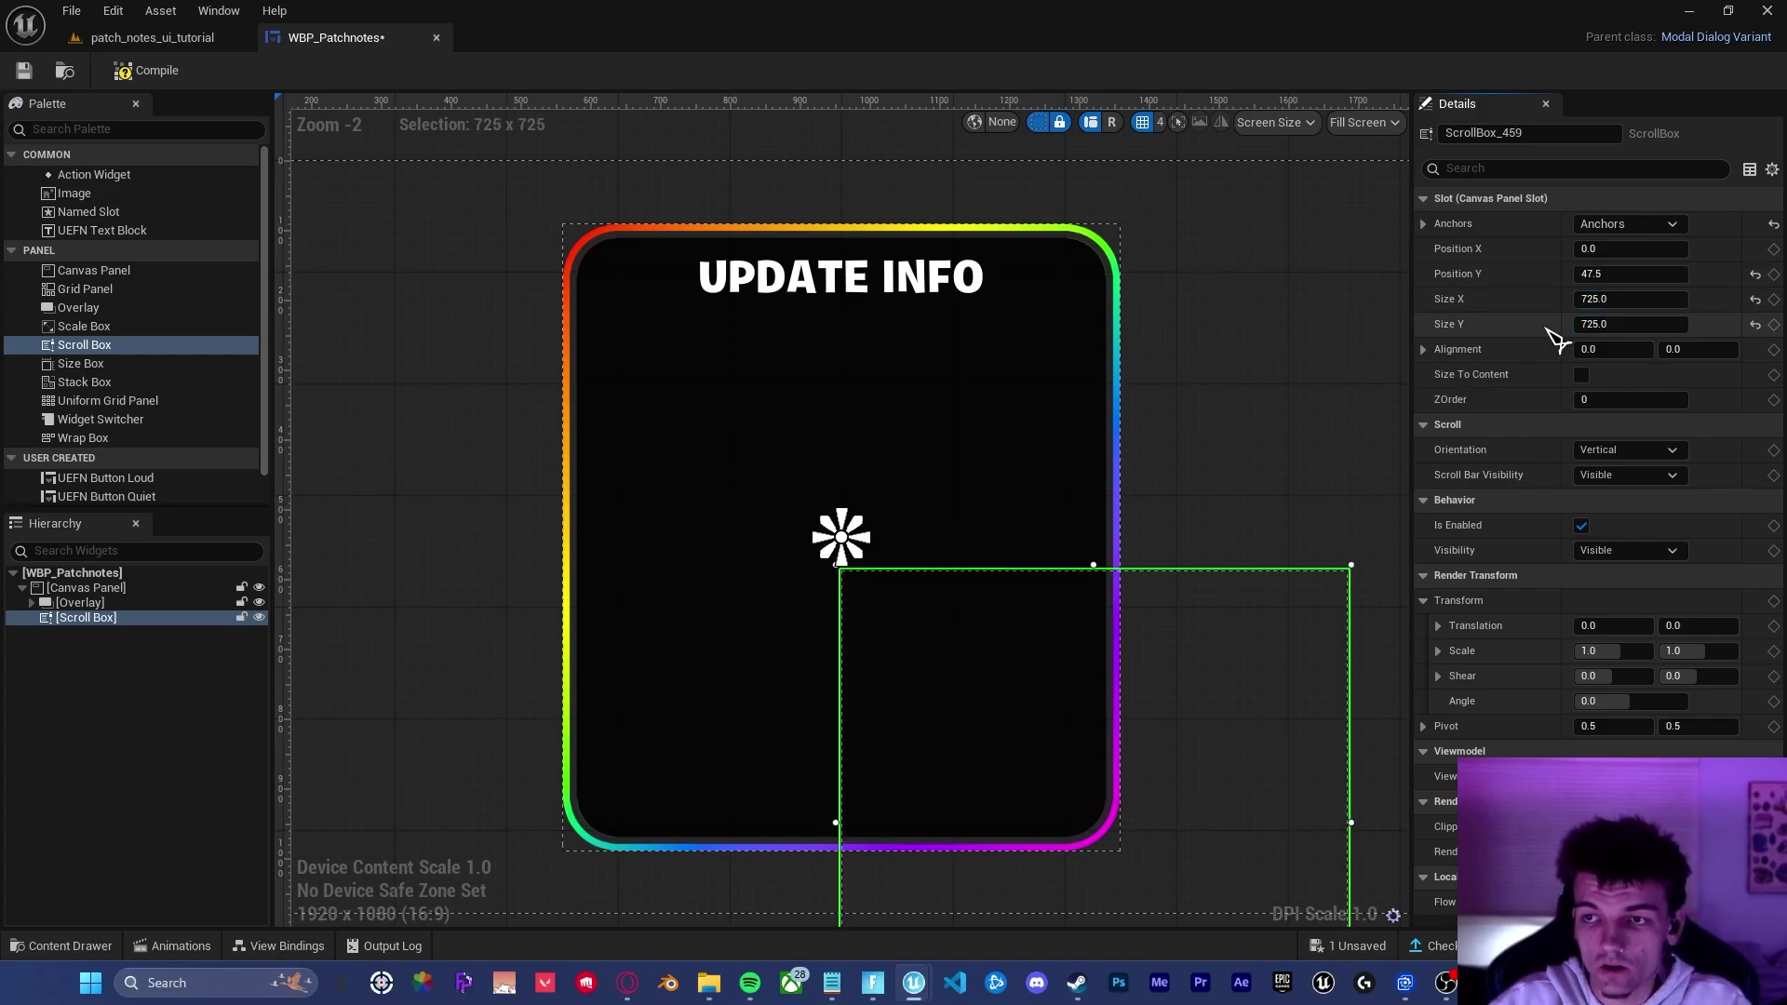
Step: Give the Scroll Box alignment 0.5 / 0.5 and ZOrder 1
{"action": "left_click", "coordinate": [1593, 351]}
{"action": "type", "text": "0.5"}
{"action": "key", "text": "Tab"}
{"action": "type", "text": "0.5"}
{"action": "key", "text": "Return"}
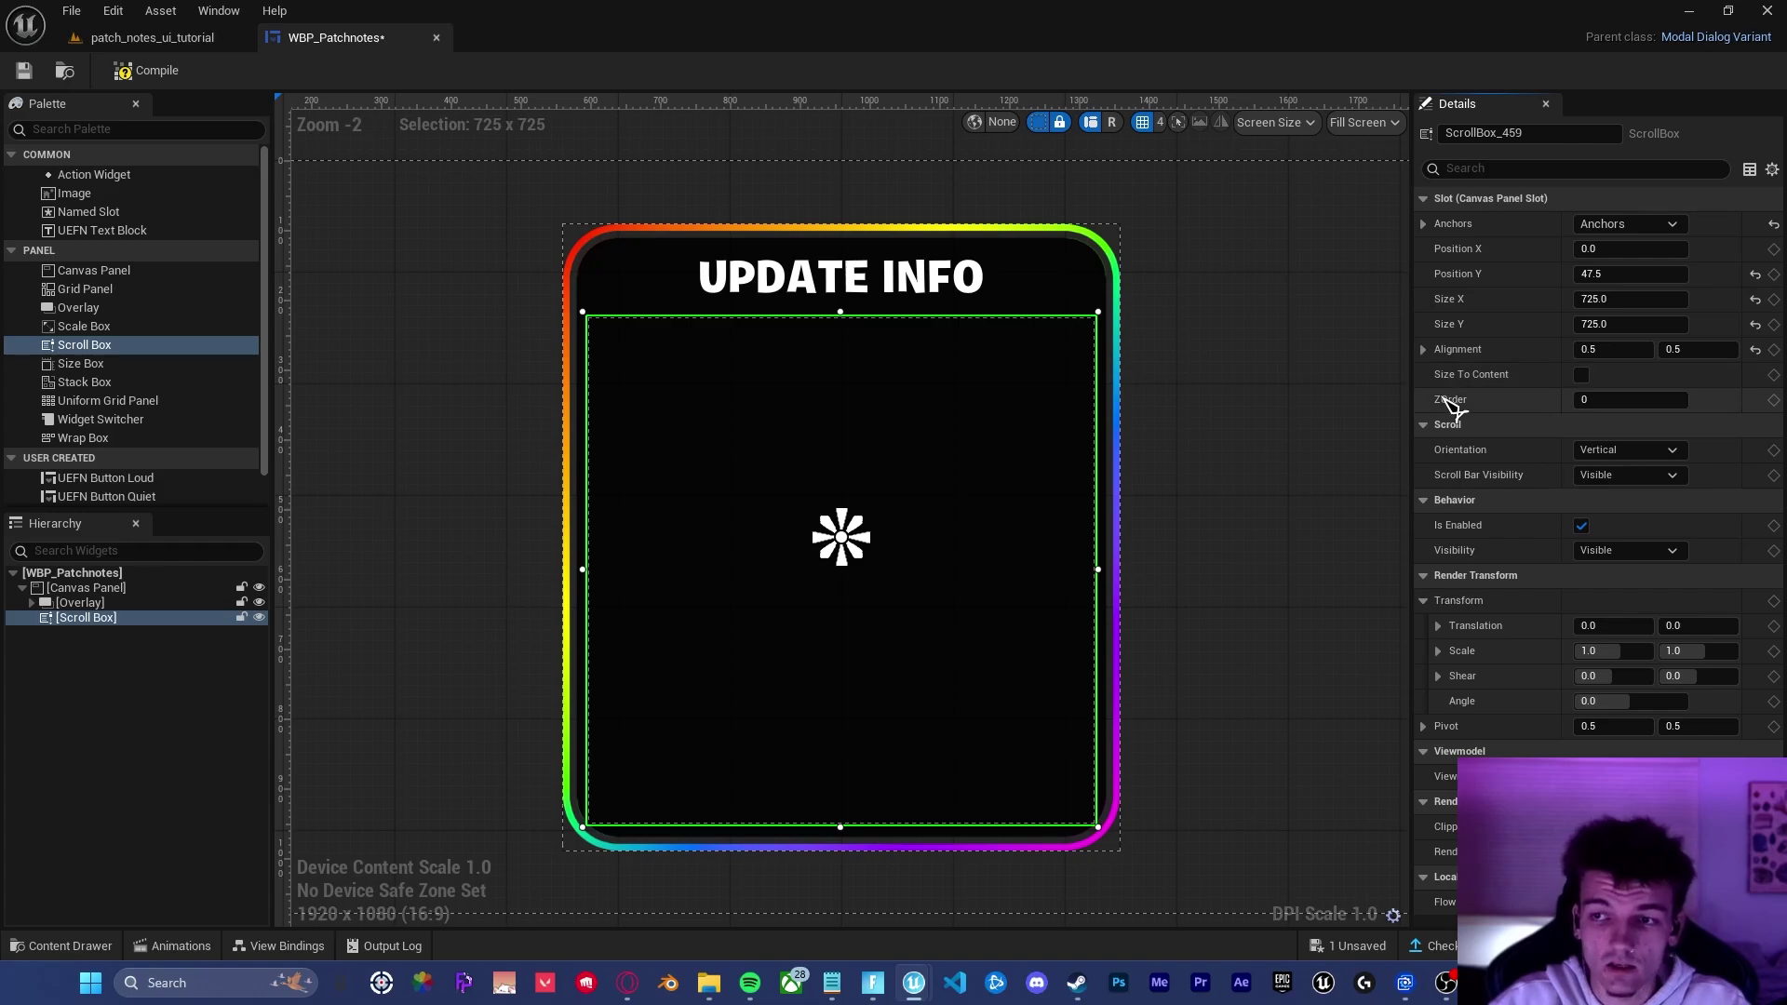
{"action": "left_click", "coordinate": [1615, 403]}
{"action": "type", "text": "1"}
{"action": "key", "text": "Return"}
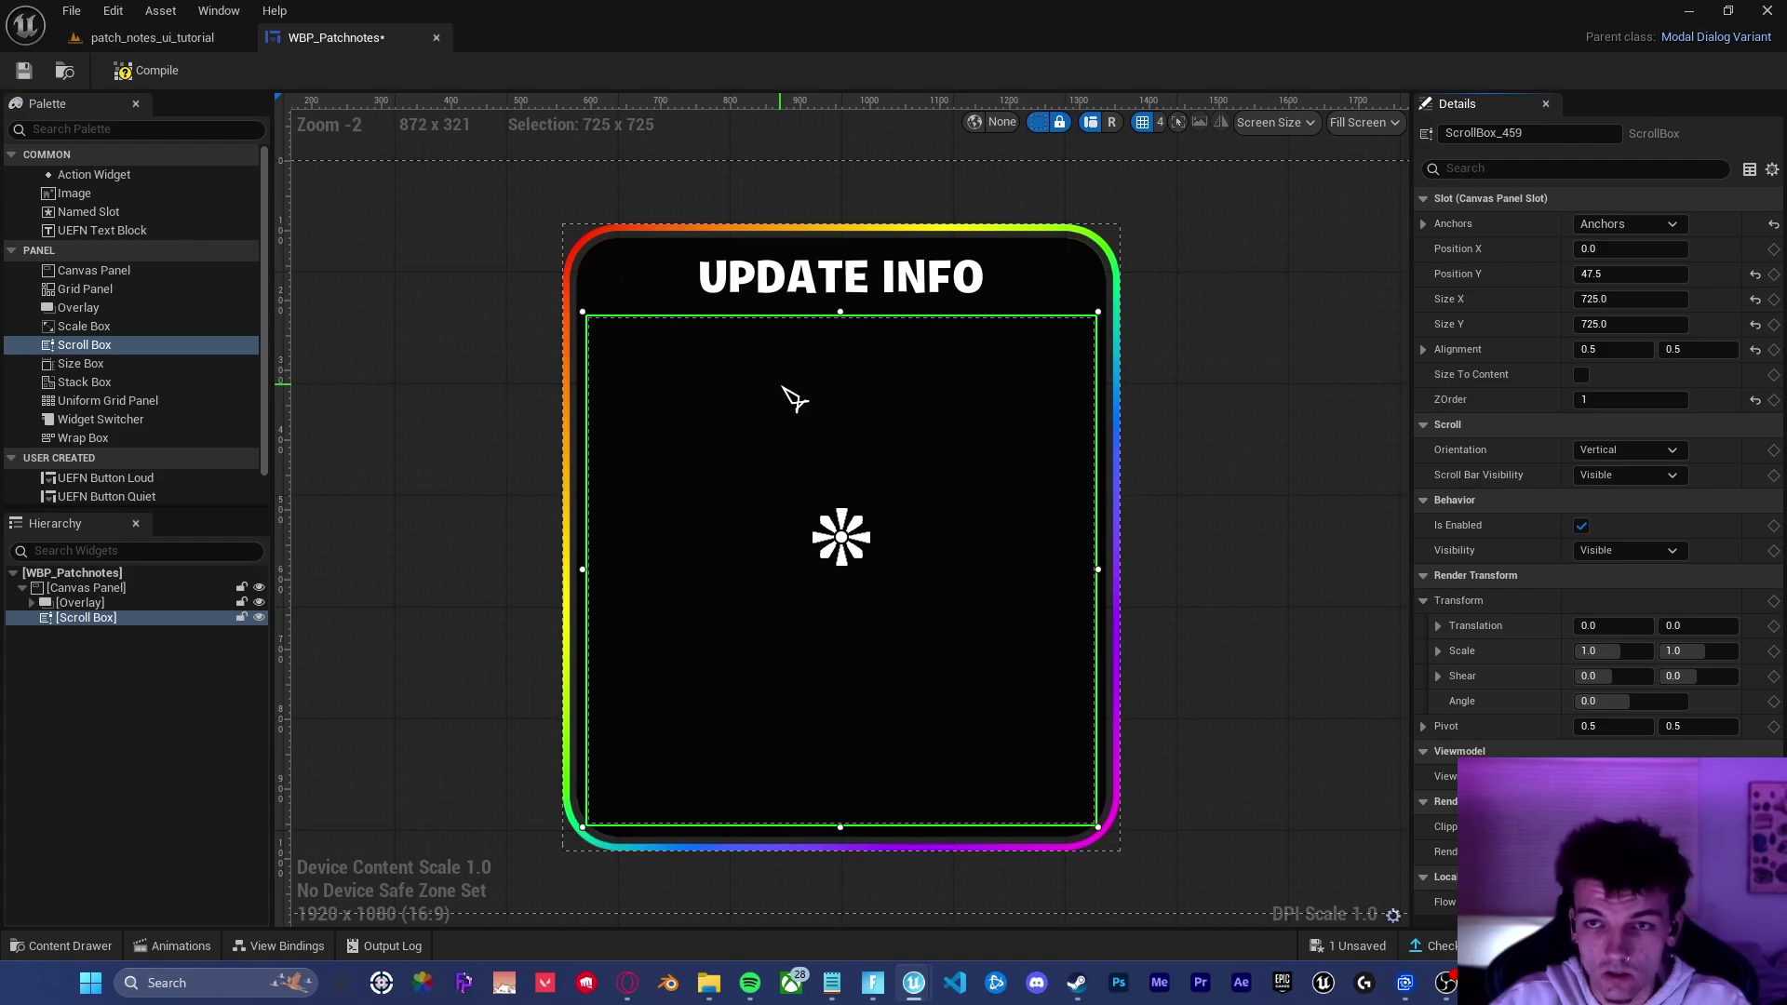
Step: Place an Overlay inside the Scroll Box and a Stack Box inside that Overlay
{"action": "left_click", "coordinate": [349, 338]}
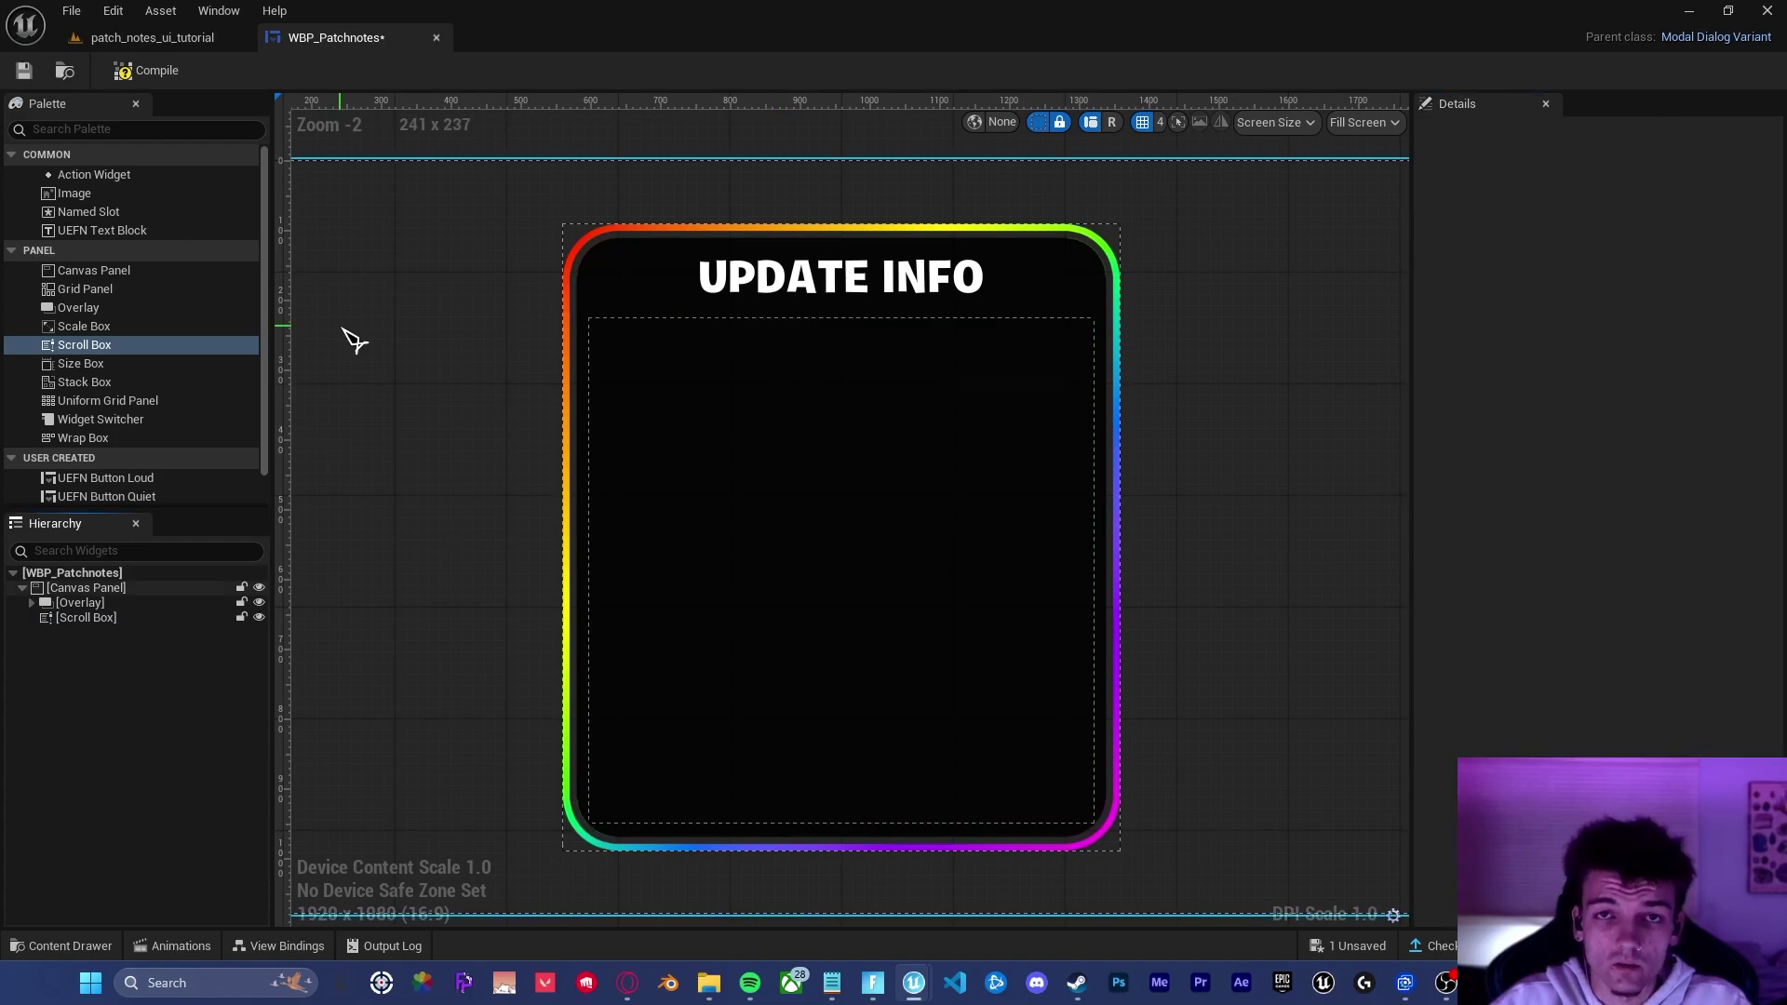
{"action": "left_click_drag", "start_coordinate": [78, 308], "coordinate": [87, 621]}
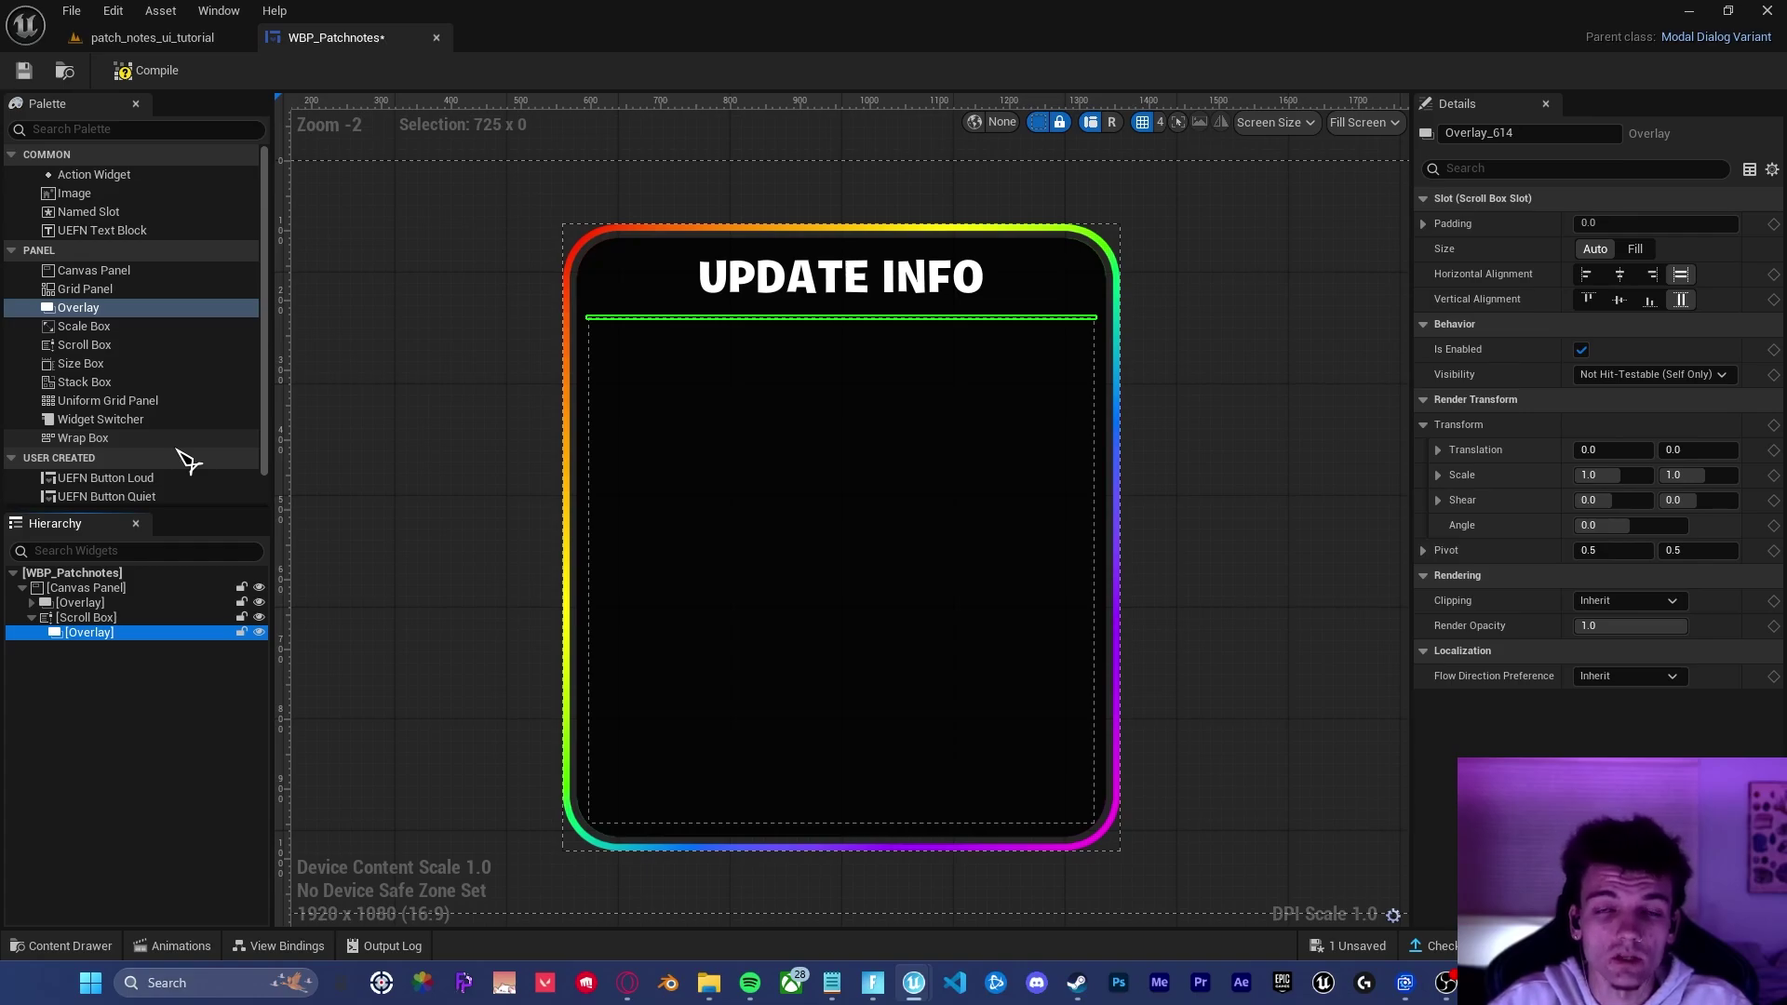
{"action": "left_click", "coordinate": [84, 382]}
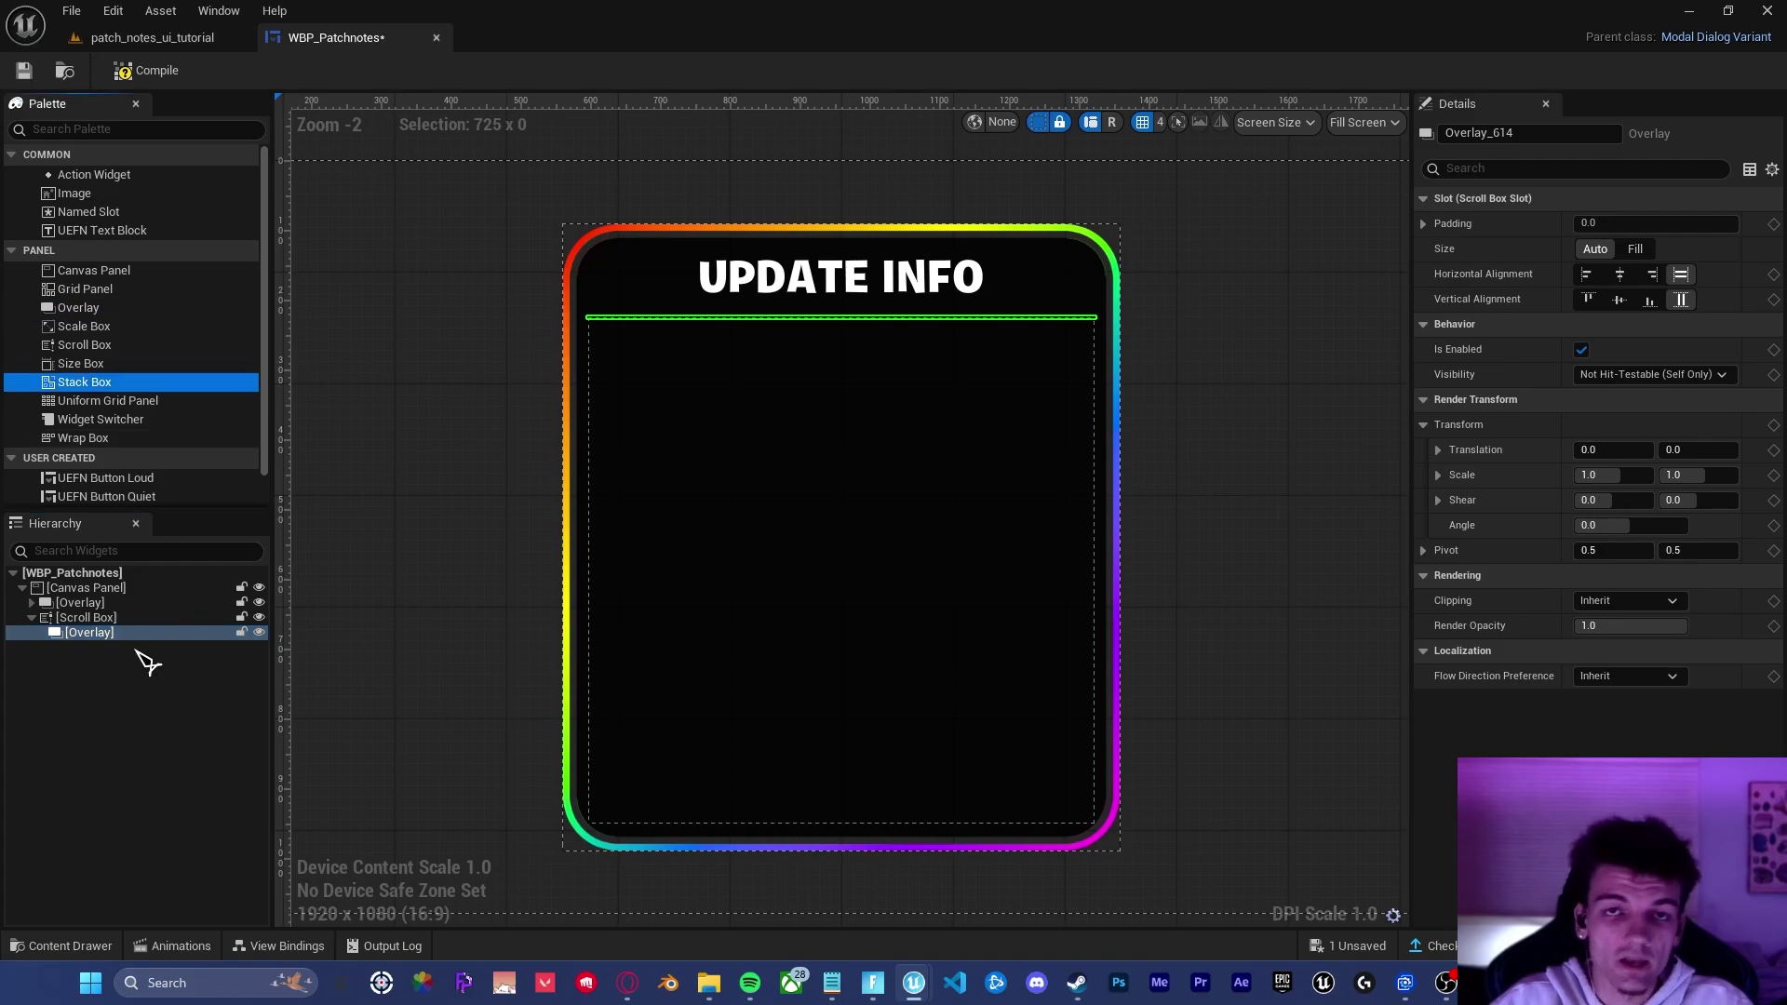
{"action": "left_click_drag", "start_coordinate": [97, 389], "coordinate": [110, 650]}
Step: Make the Stack Box fill horizontally with Vertical orientation
{"action": "left_click", "coordinate": [110, 649]}
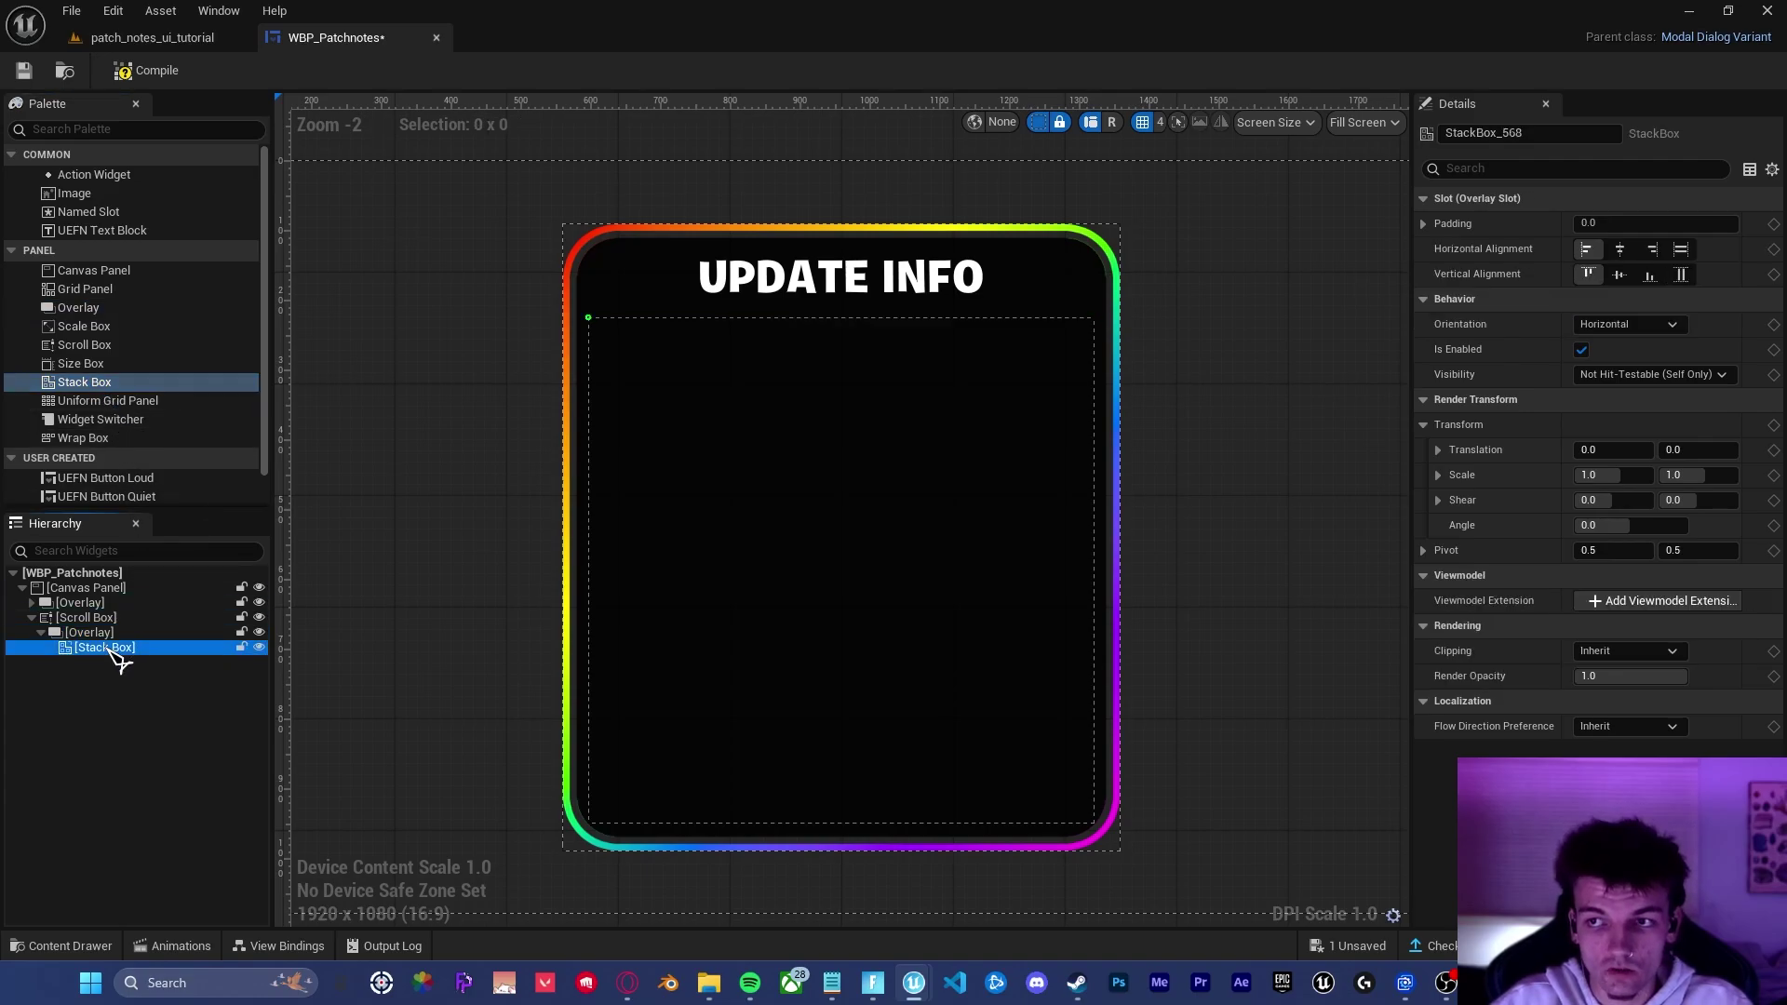
{"action": "left_click", "coordinate": [1682, 251]}
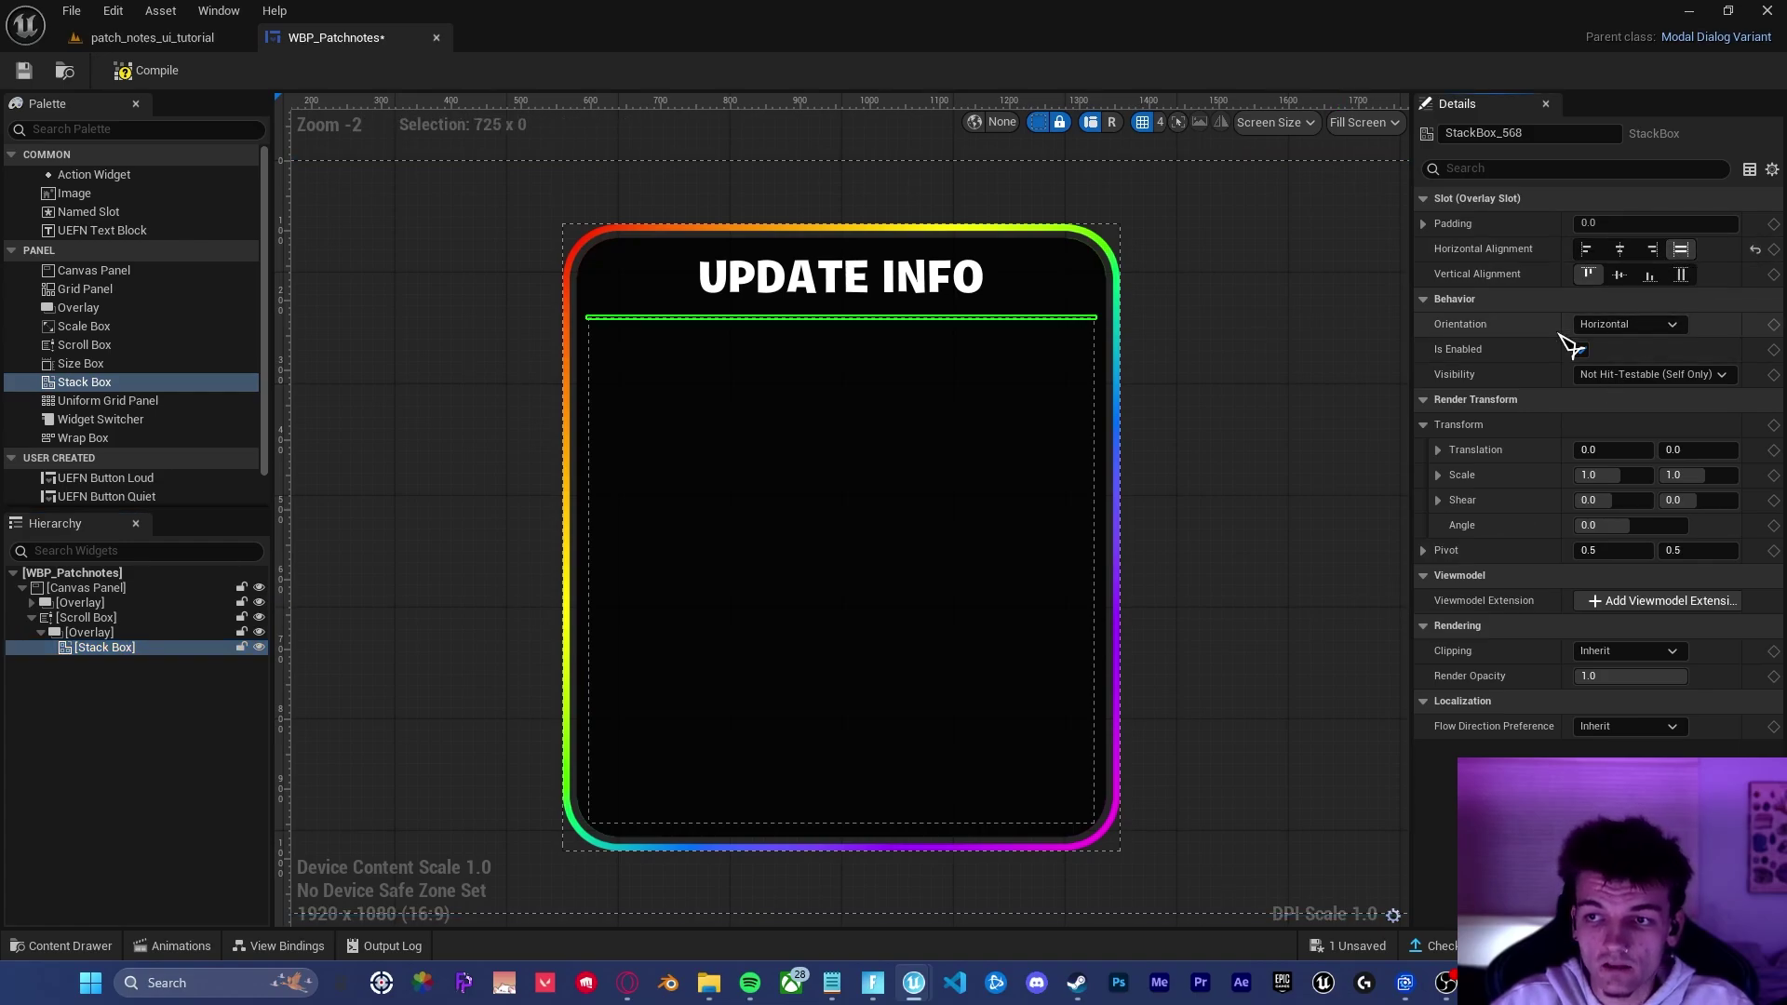
{"action": "left_click", "coordinate": [1622, 326]}
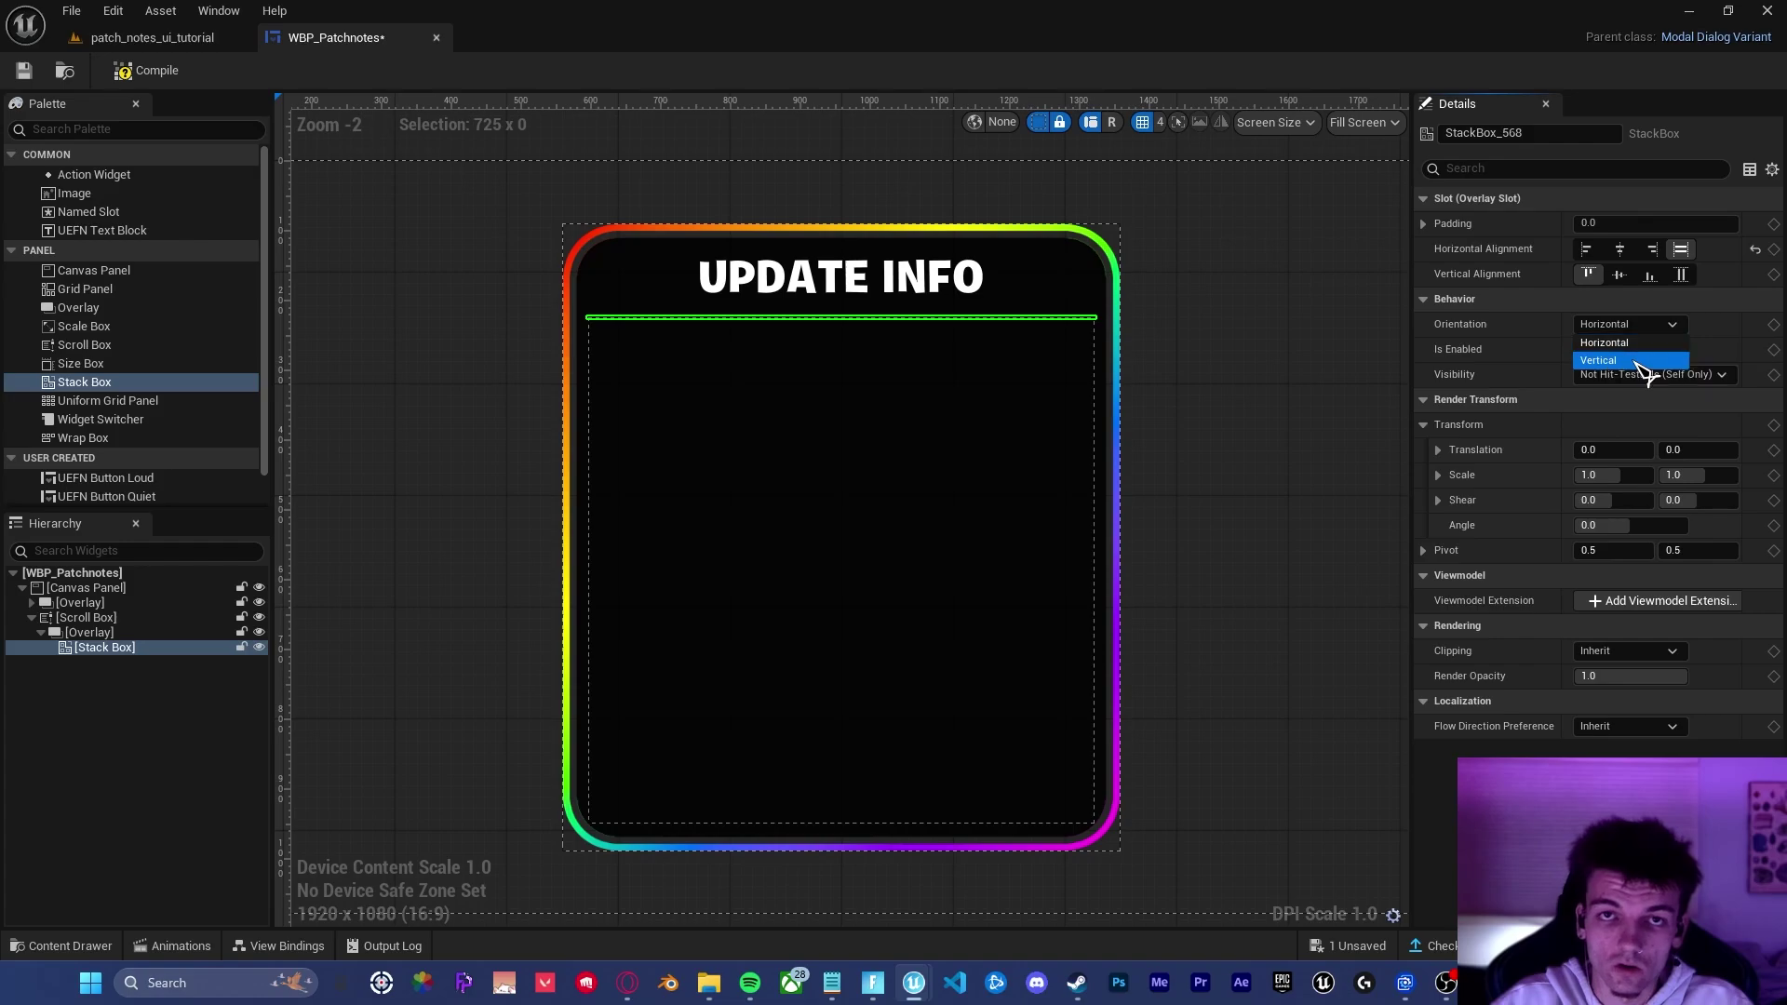
{"action": "left_click", "coordinate": [1639, 368]}
Step: Add a UEFN Text Block into the Stack Box and save WBP_Patchnotes
{"action": "left_click_drag", "start_coordinate": [84, 230], "coordinate": [119, 663]}
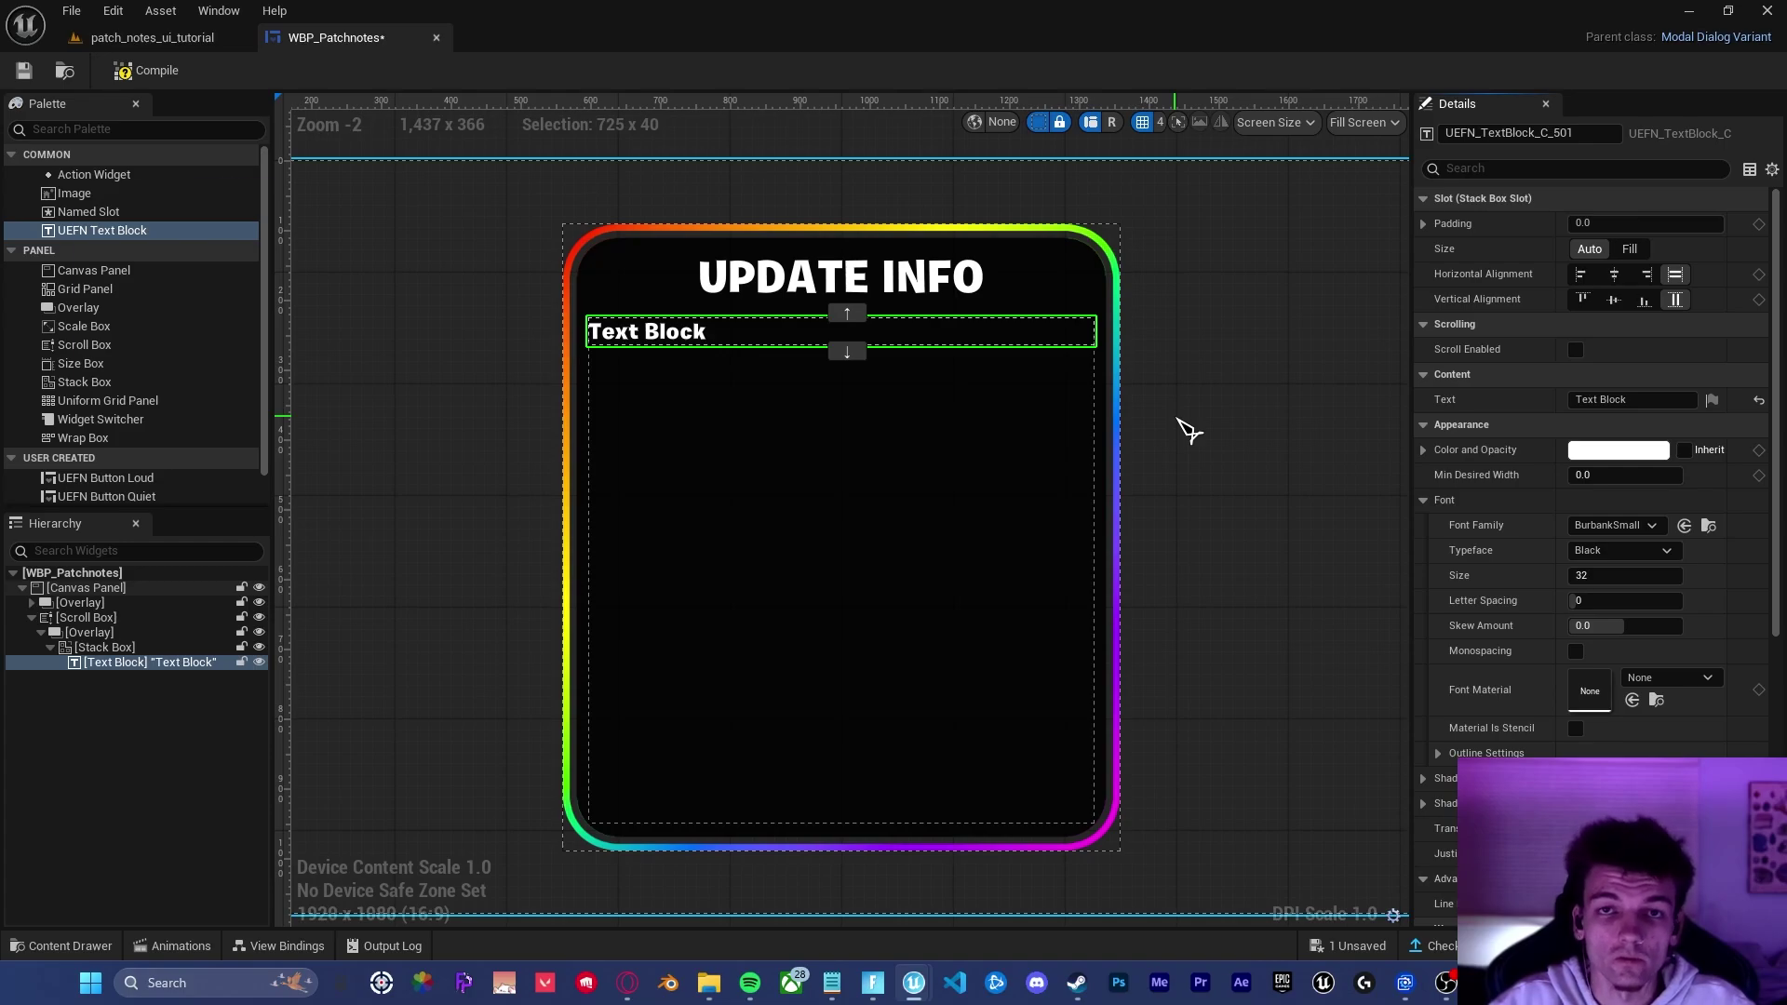
{"action": "key", "text": "ctrl+s"}
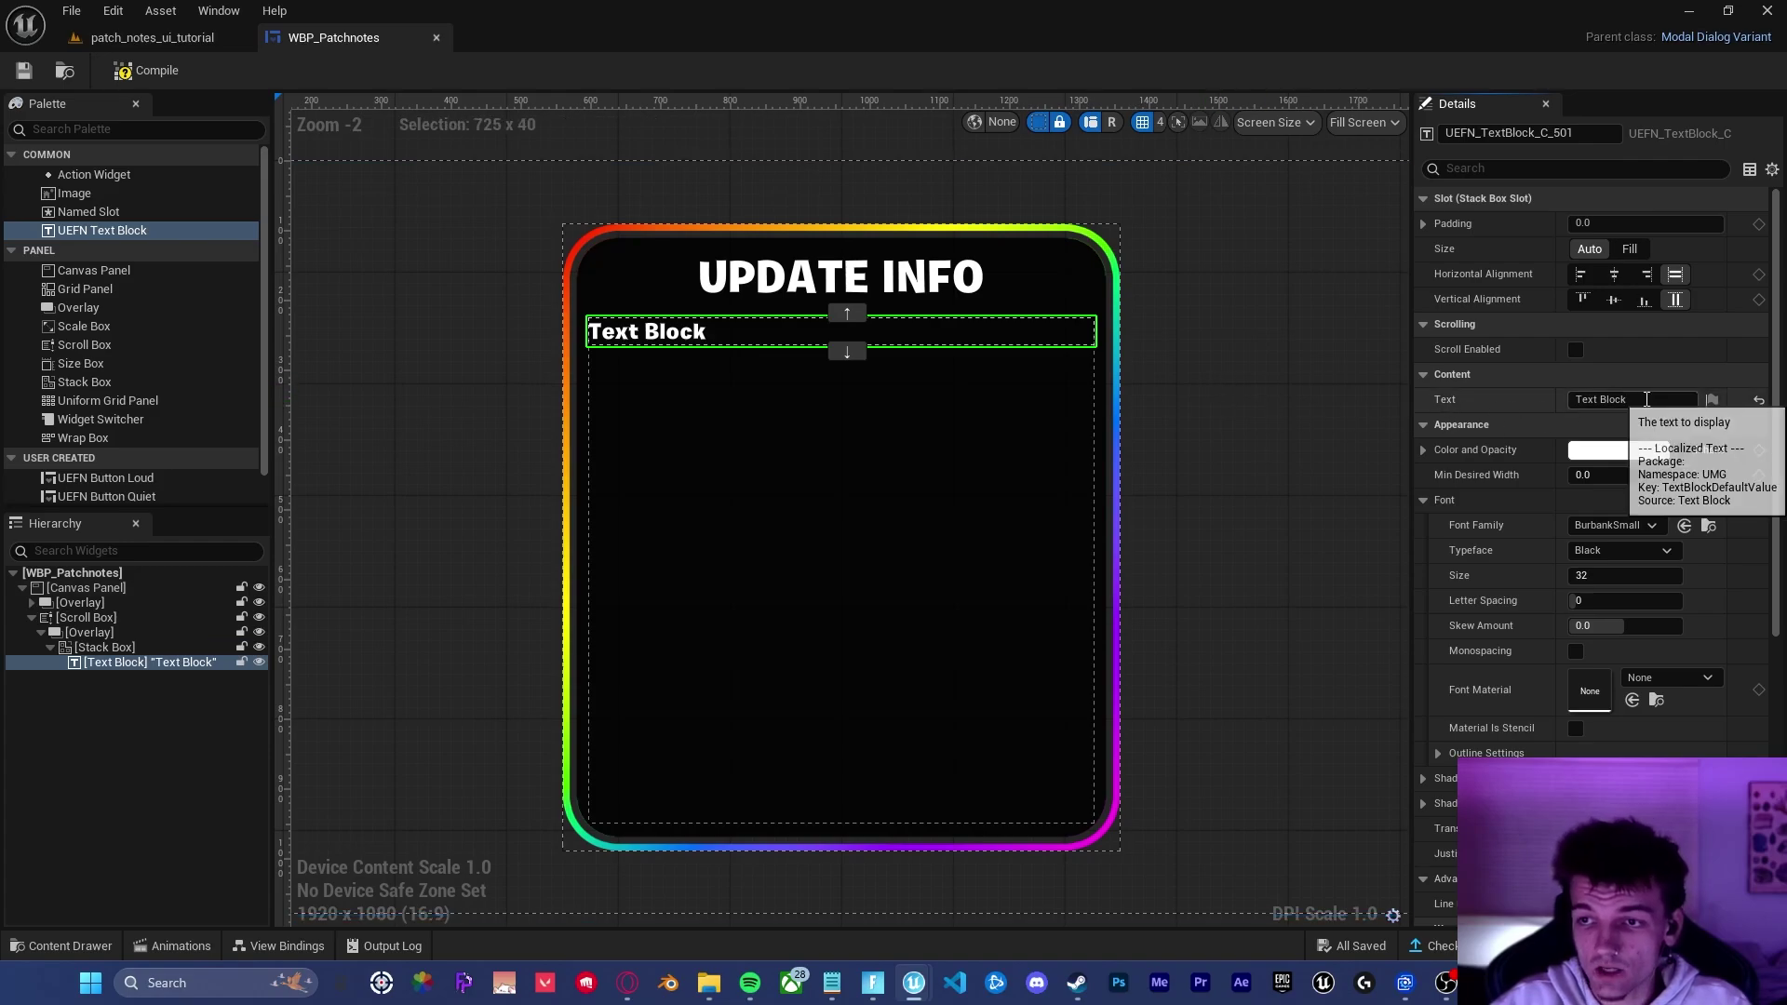
Step: Replace the placeholder text with the date 2025.10.11
{"action": "left_click", "coordinate": [1621, 399]}
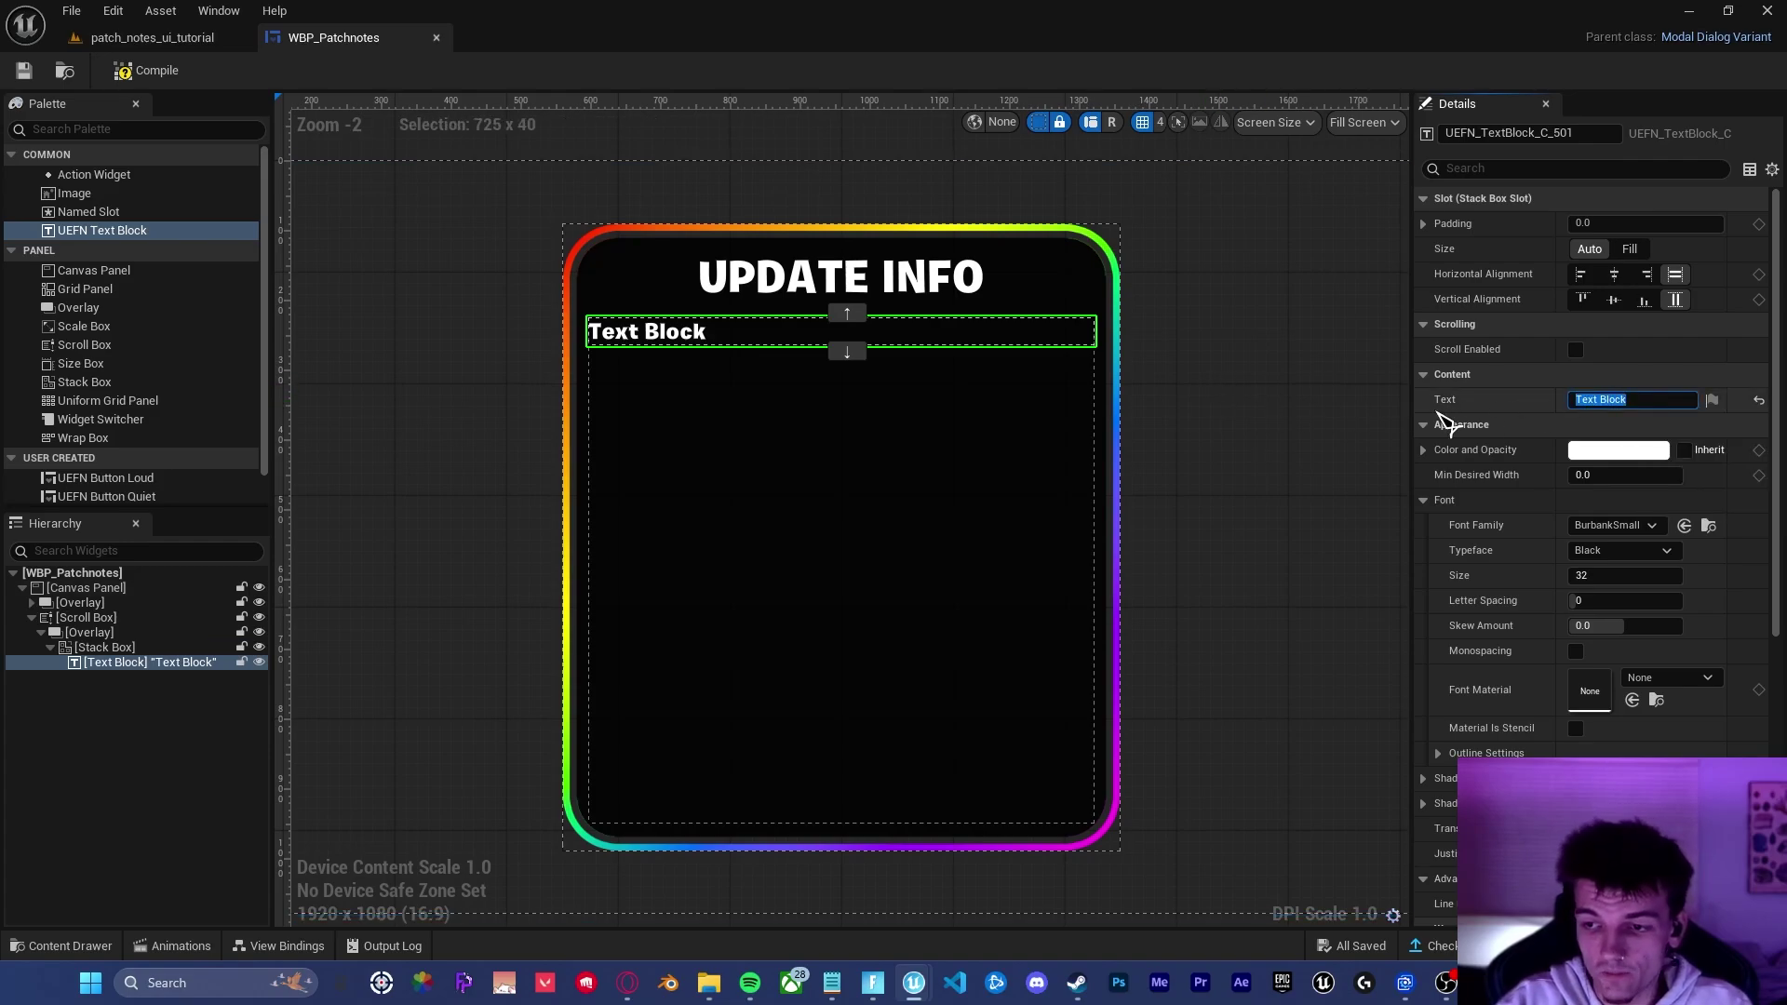
{"action": "key", "text": "BackSpace"}
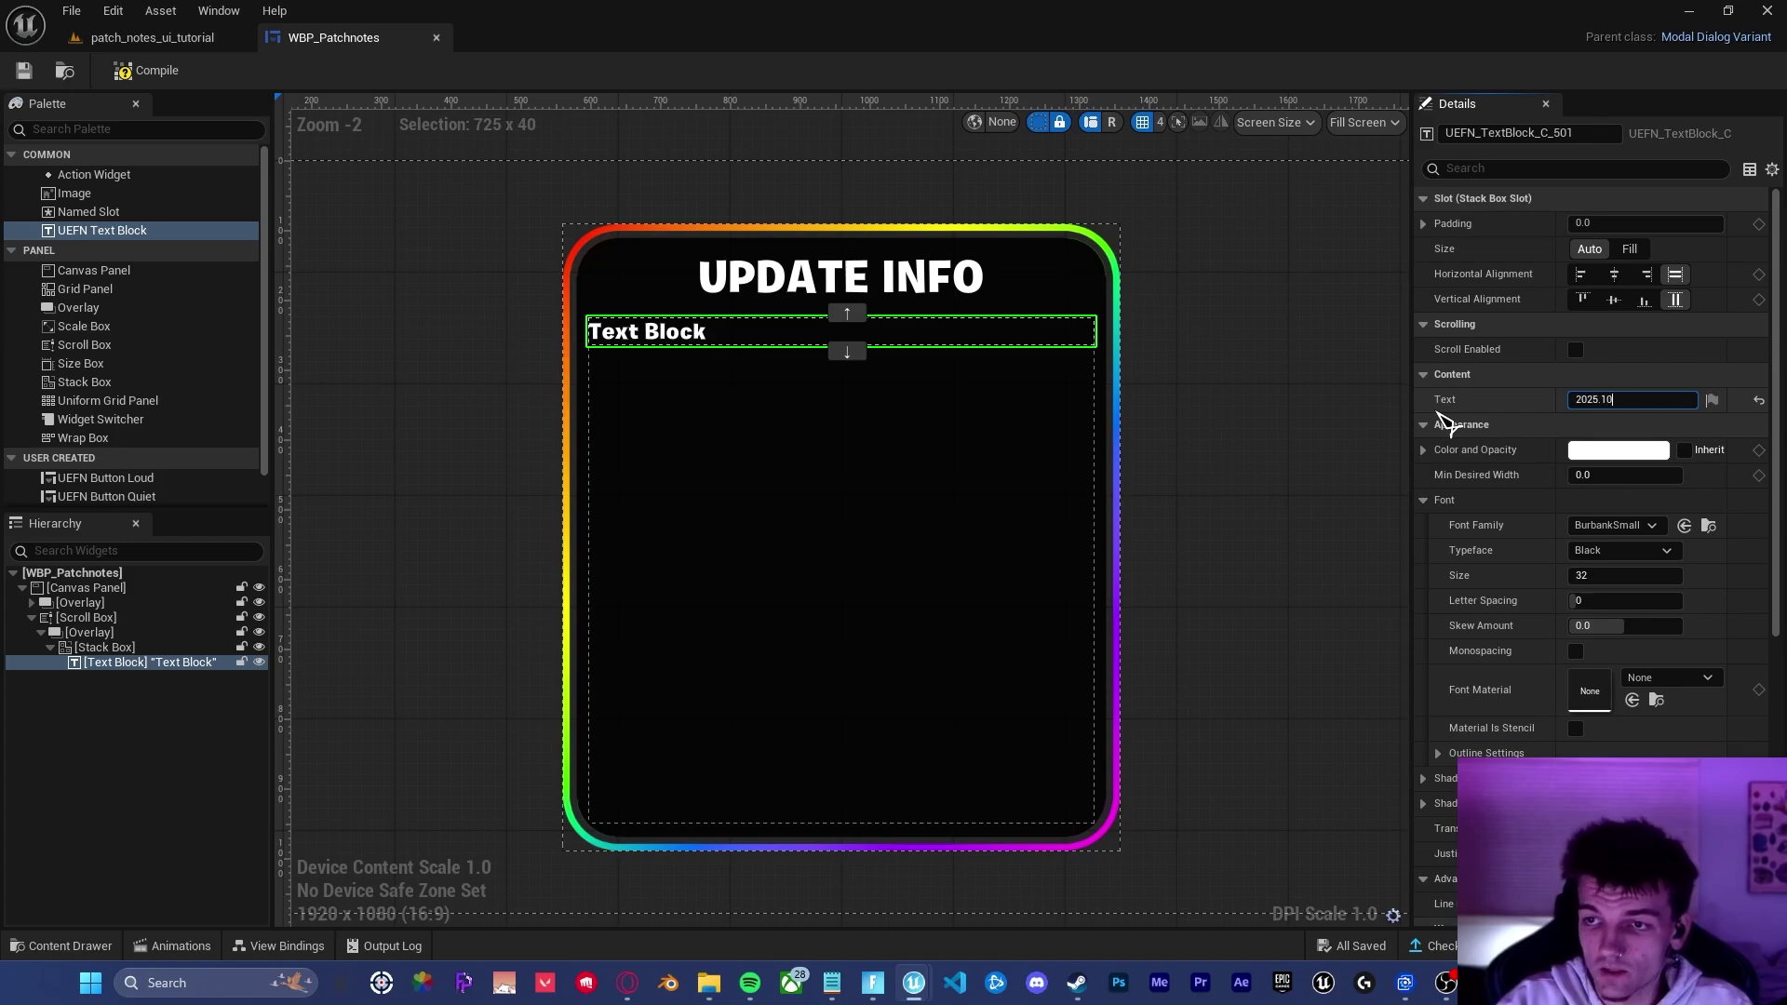
{"action": "type", "text": "2025.10.11"}
{"action": "key", "text": "Return"}
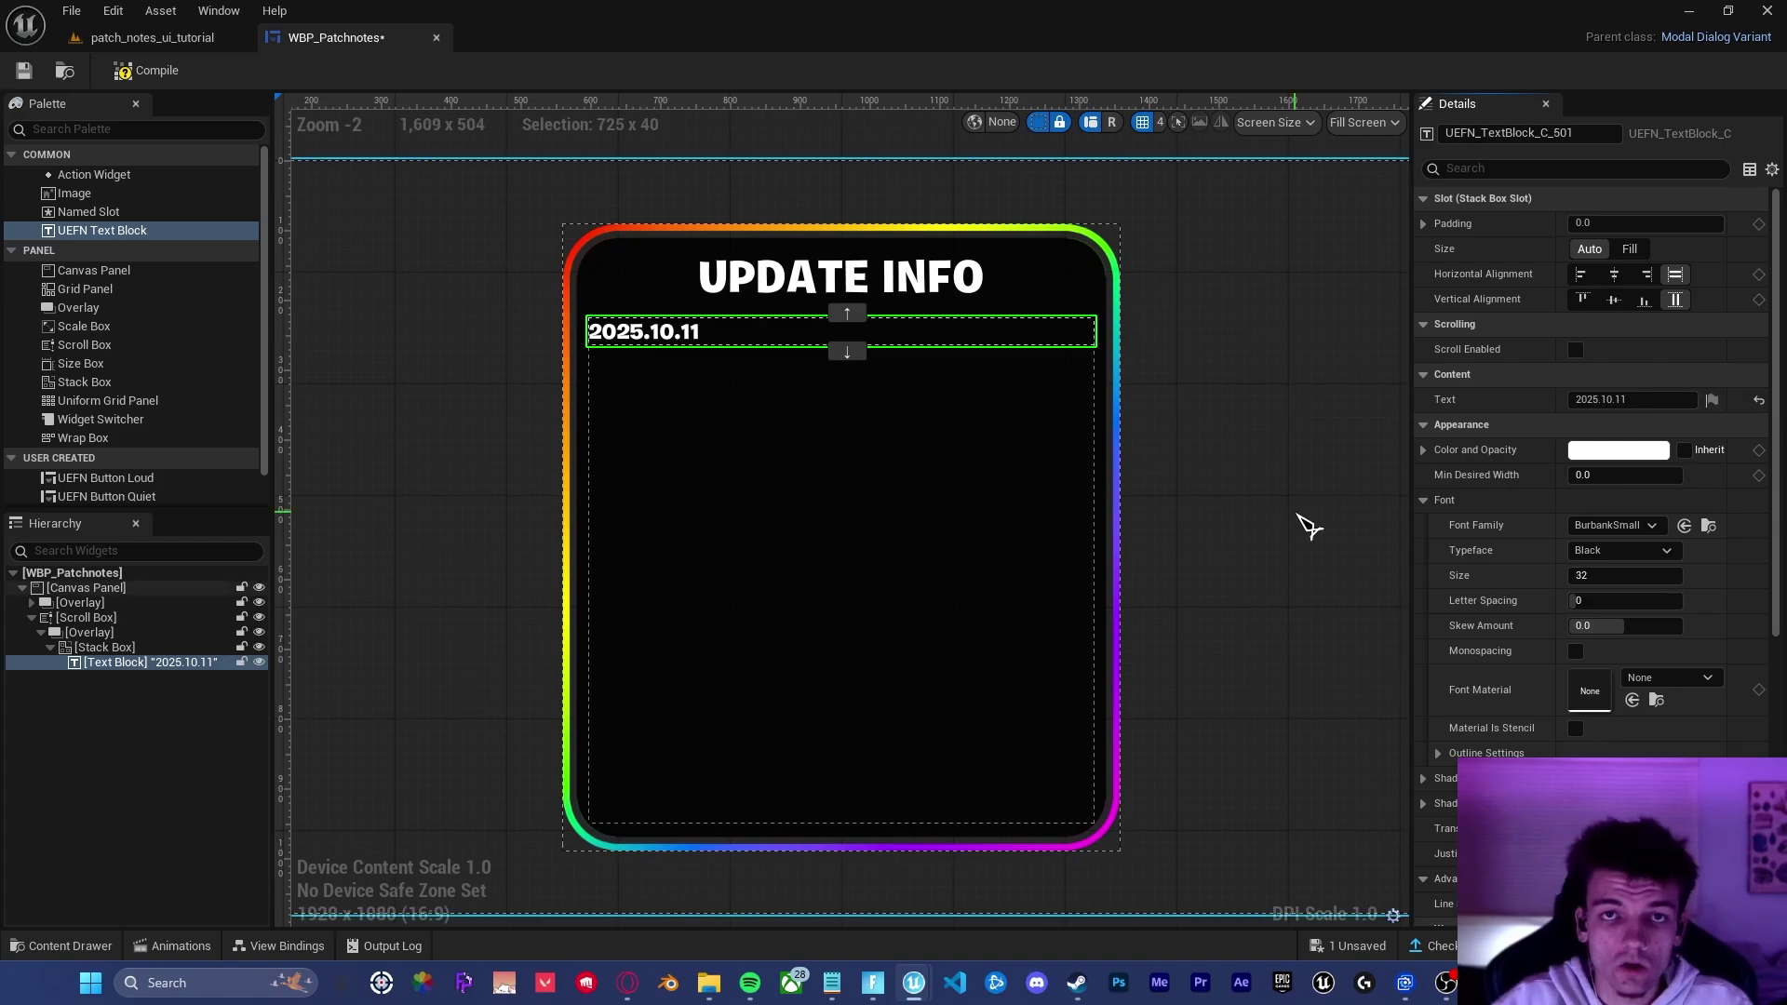
Step: Colour the date text gold, then switch to the browser's color picker
{"action": "left_click", "coordinate": [1618, 449]}
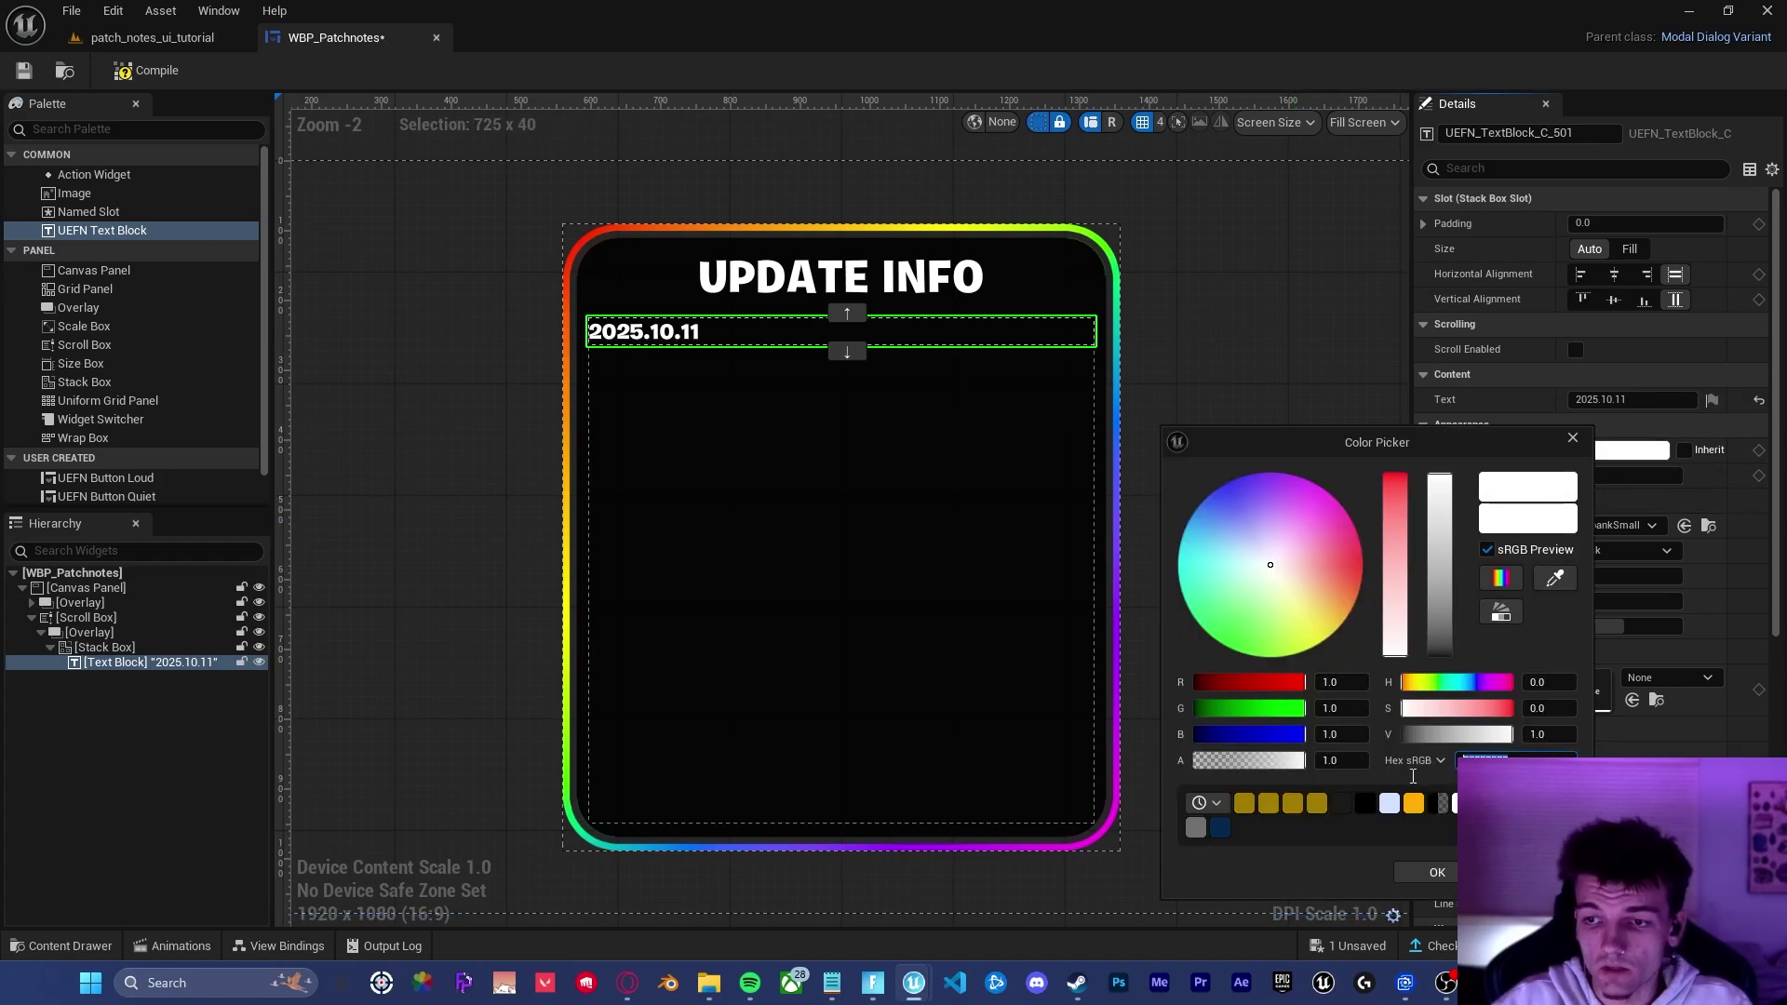
{"action": "left_click", "coordinate": [1431, 872]}
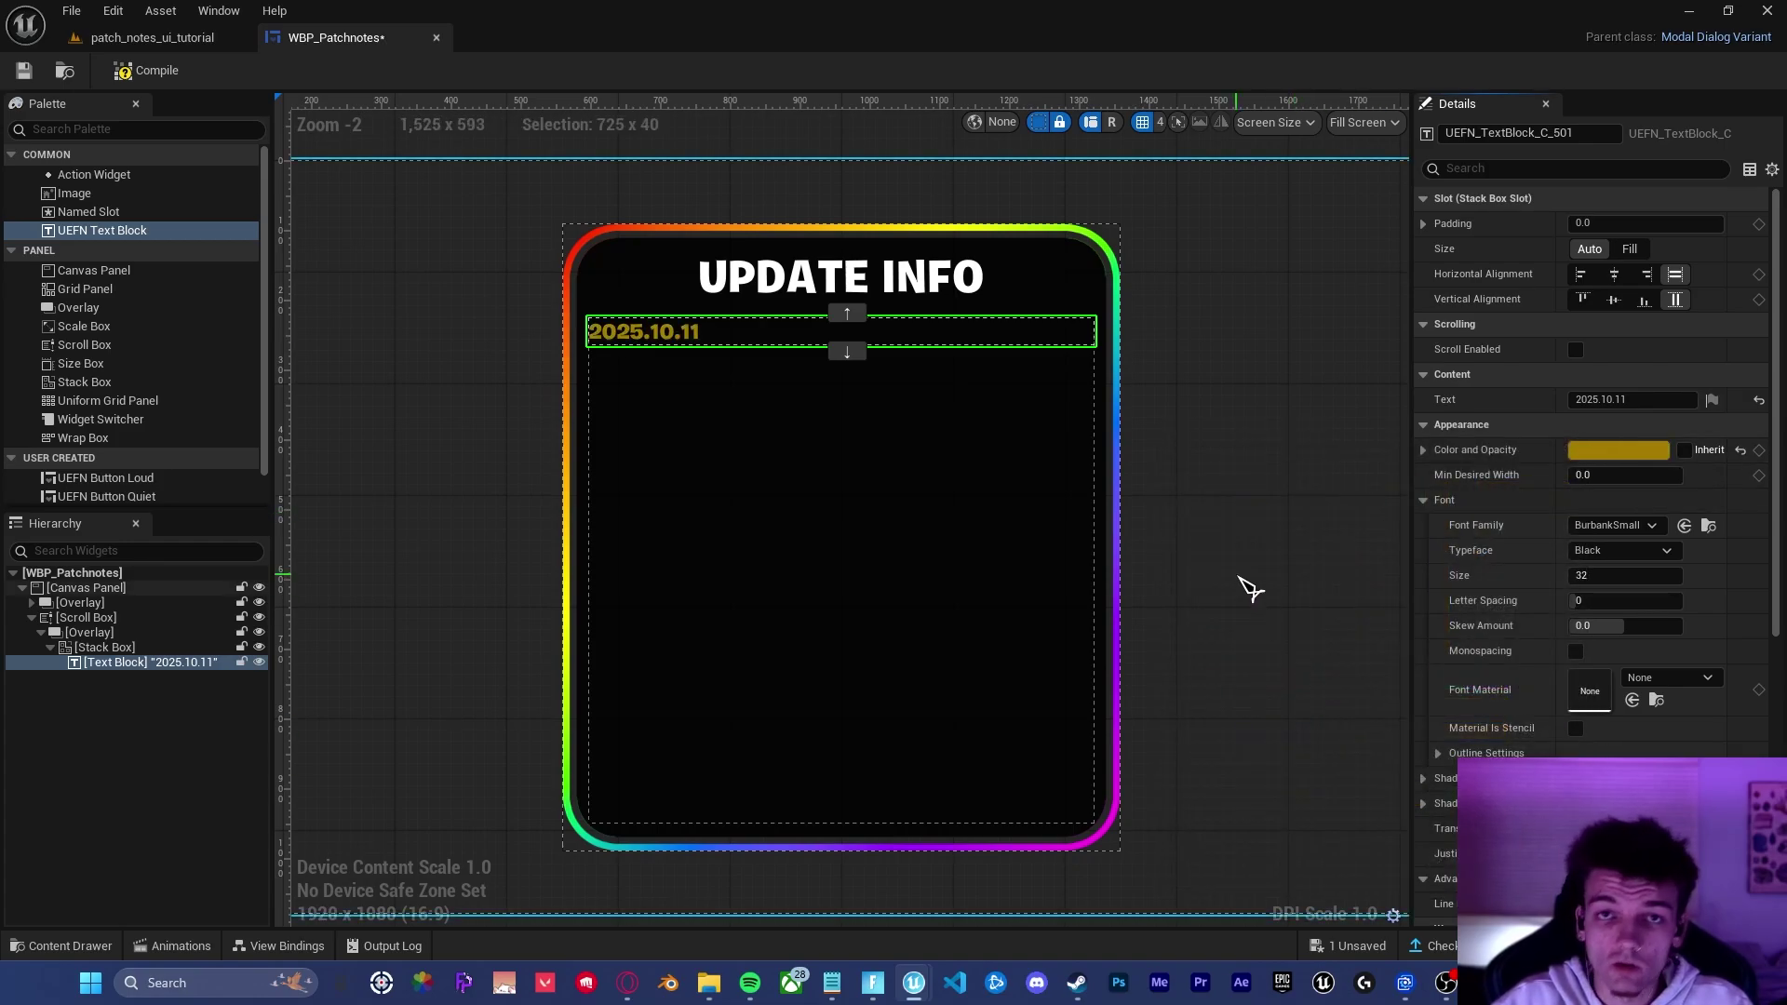
{"action": "key", "text": "alt+Tab"}
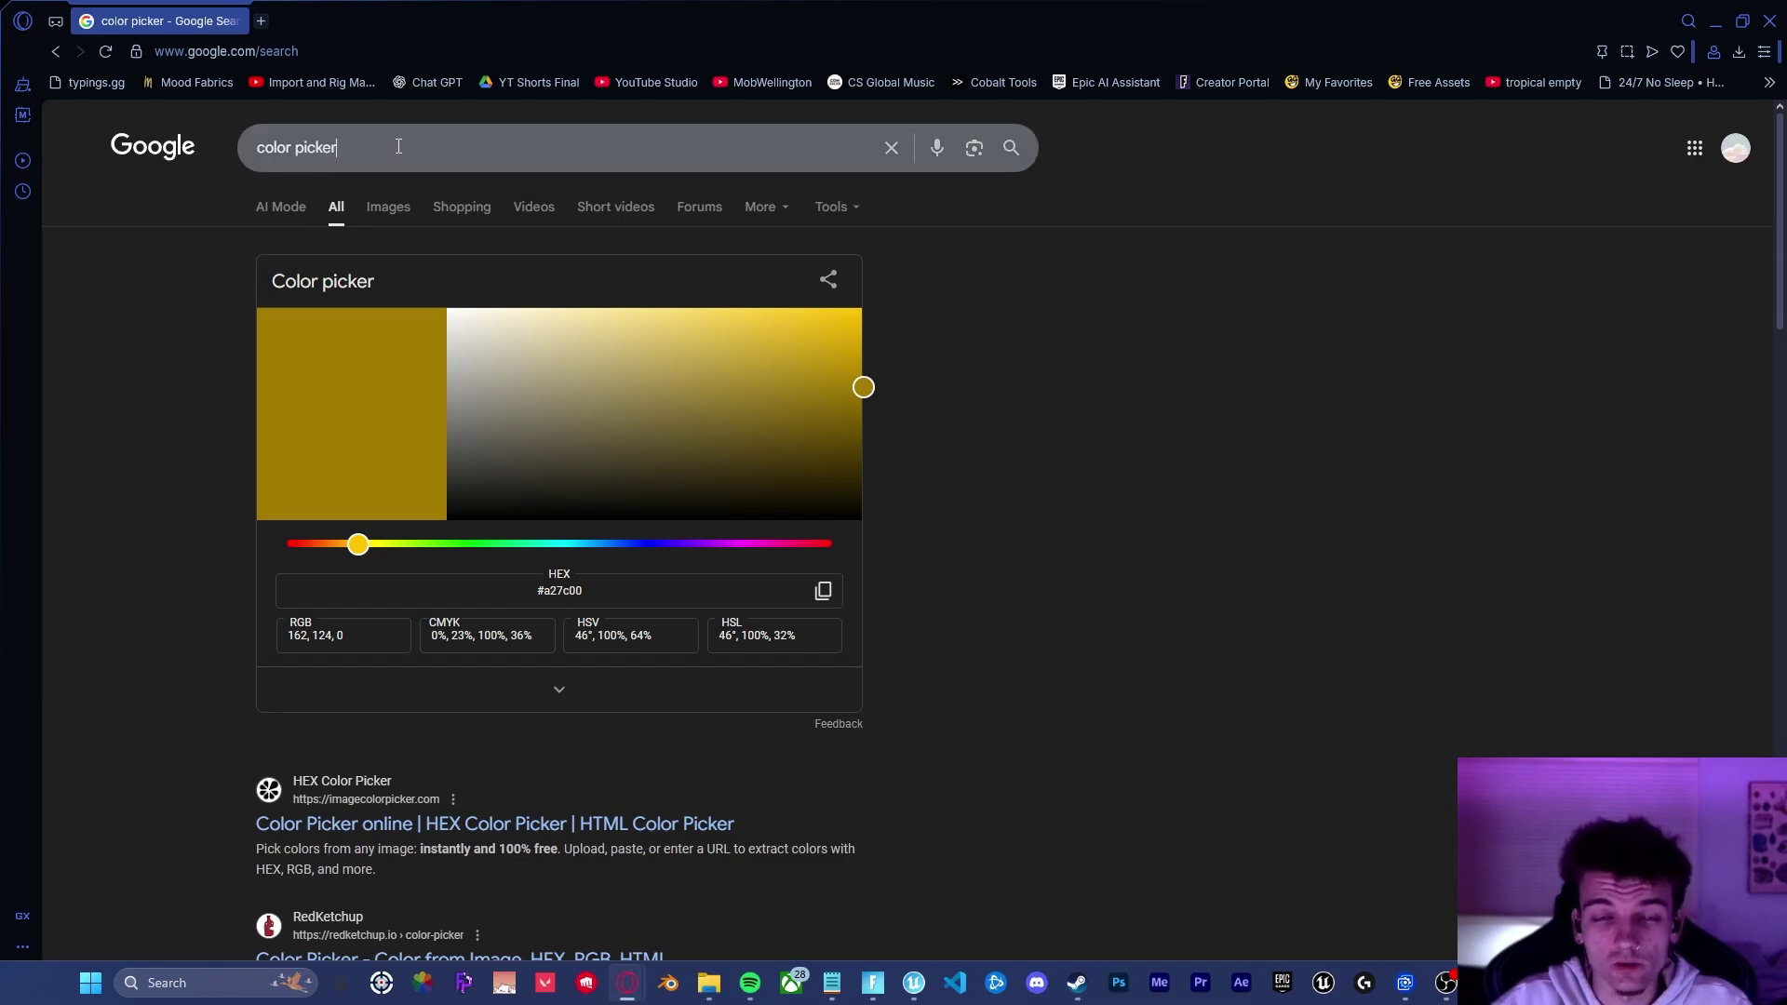
Step: Shift the Google color picker's hue and shade from gold to bright light blue #15ace8
{"action": "left_click_drag", "start_coordinate": [398, 146], "coordinate": [261, 150]}
{"action": "left_click", "coordinate": [240, 338]}
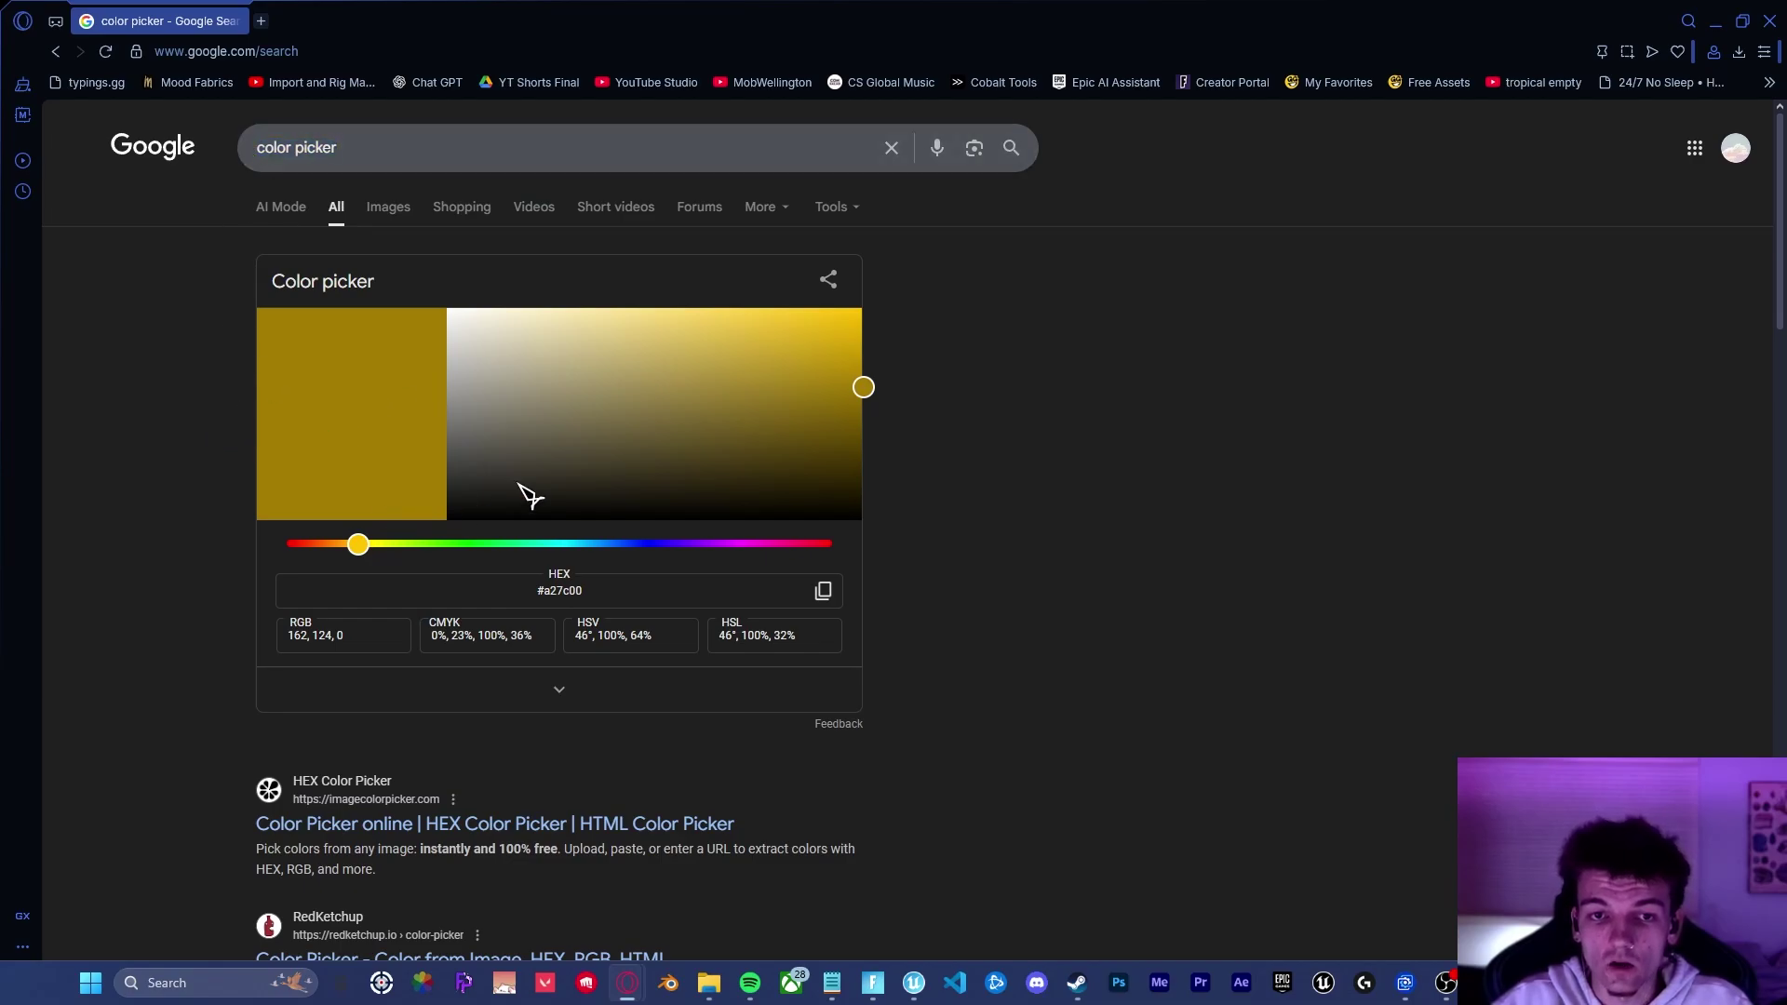
{"action": "left_click", "coordinate": [727, 353]}
{"action": "left_click_drag", "start_coordinate": [361, 544], "coordinate": [493, 547]}
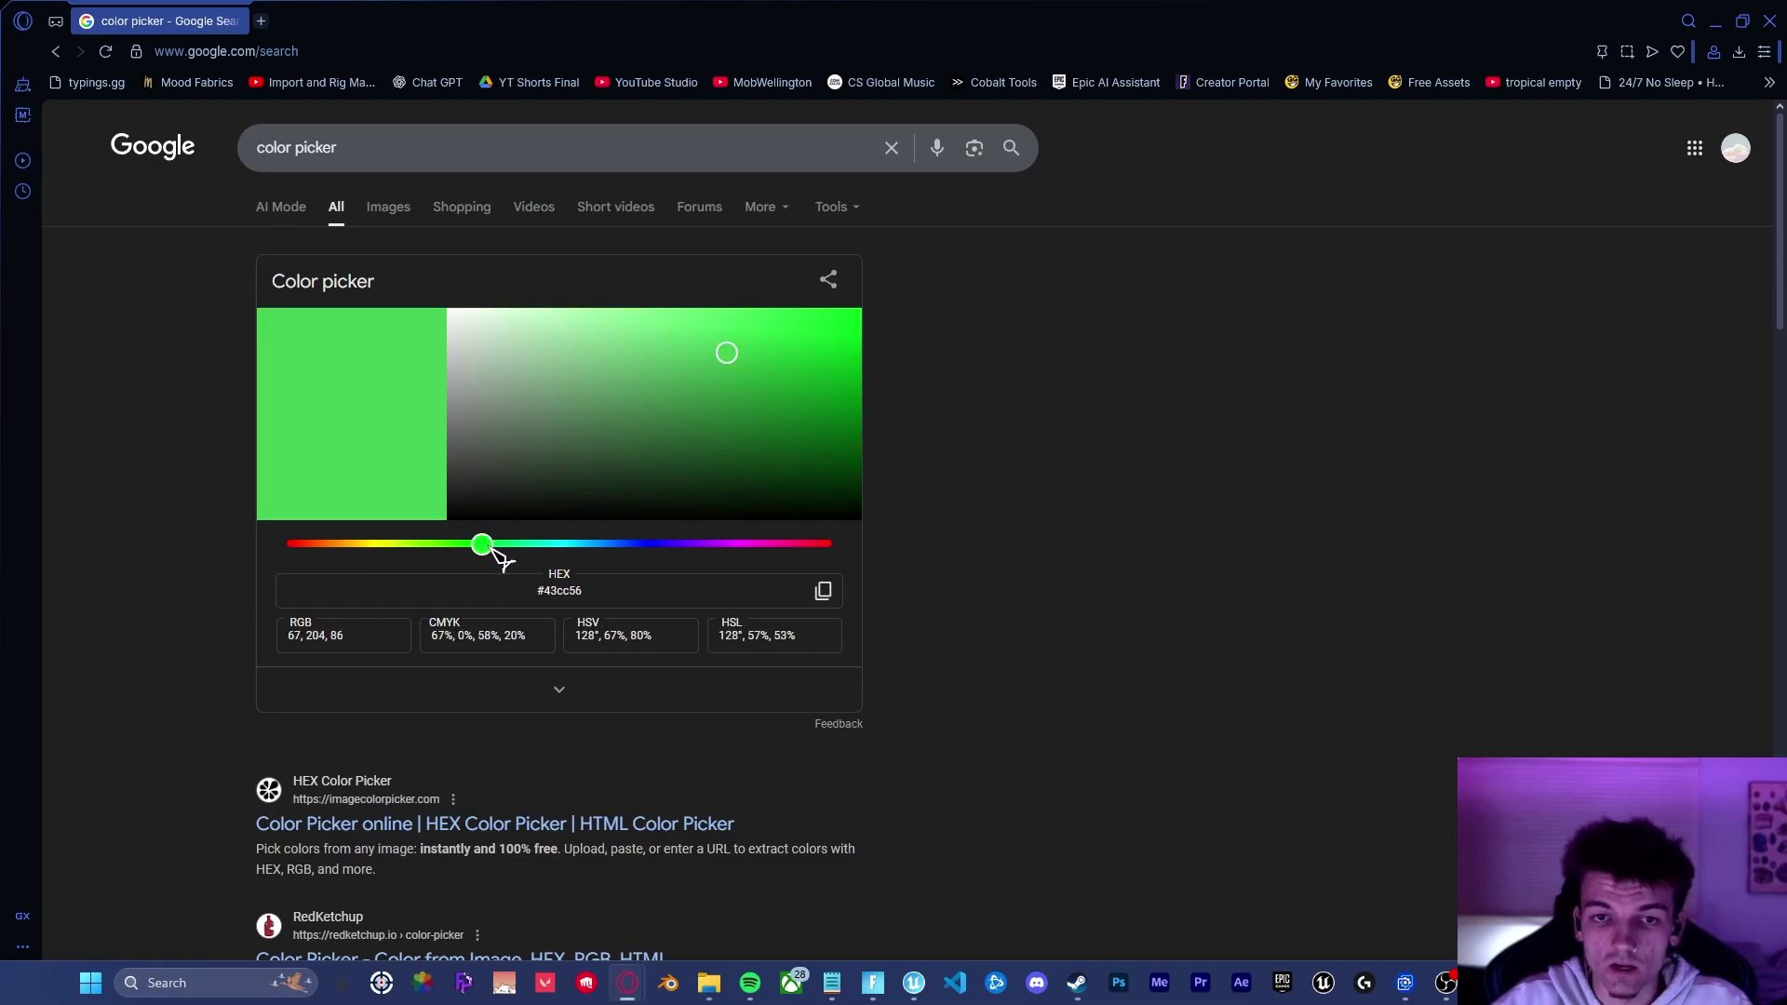
{"action": "mouse_move", "coordinate": [566, 456]}
{"action": "left_mouse_down"}
{"action": "mouse_move", "coordinate": [514, 489]}
{"action": "mouse_move", "coordinate": [493, 355]}
{"action": "left_mouse_up"}
{"action": "left_click", "coordinate": [794, 343]}
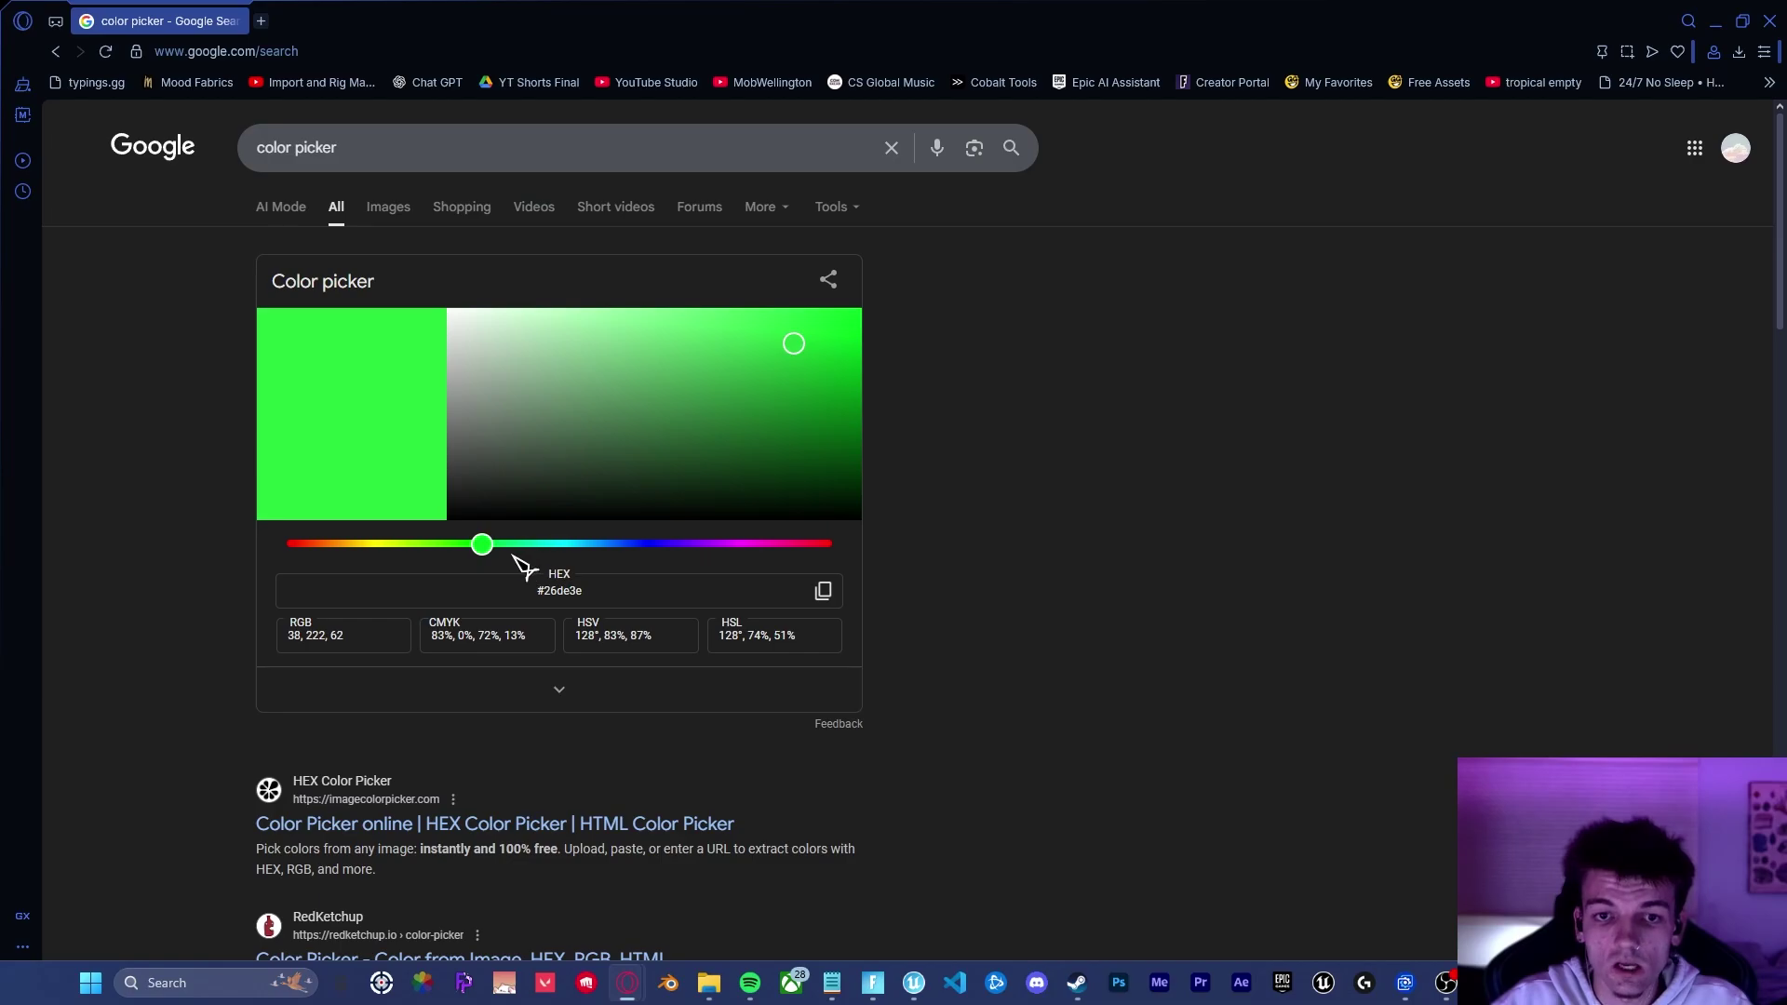
{"action": "mouse_move", "coordinate": [512, 549]}
{"action": "left_mouse_down"}
{"action": "mouse_move", "coordinate": [586, 545]}
{"action": "mouse_move", "coordinate": [584, 592]}
{"action": "left_mouse_up"}
{"action": "left_click", "coordinate": [824, 329]}
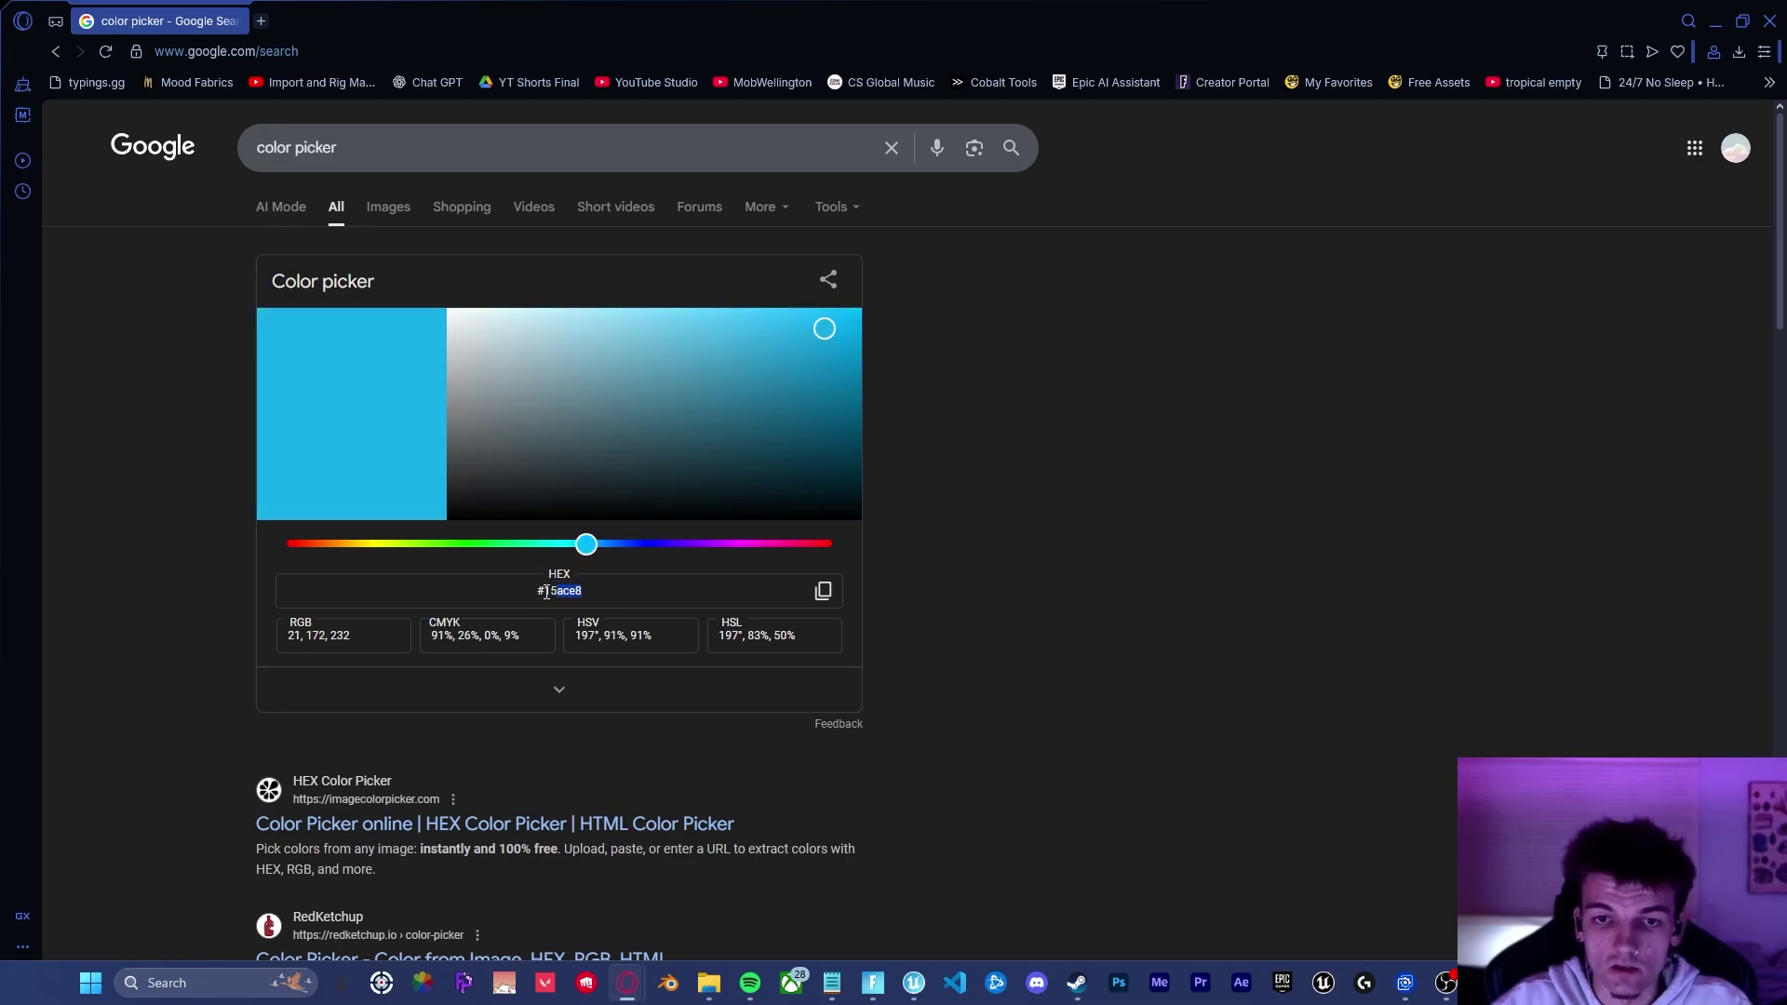
Step: Apply the blue hex to the date text's colour, then undo it to keep gold
{"action": "left_click", "coordinate": [1715, 21]}
{"action": "left_click", "coordinate": [1656, 450]}
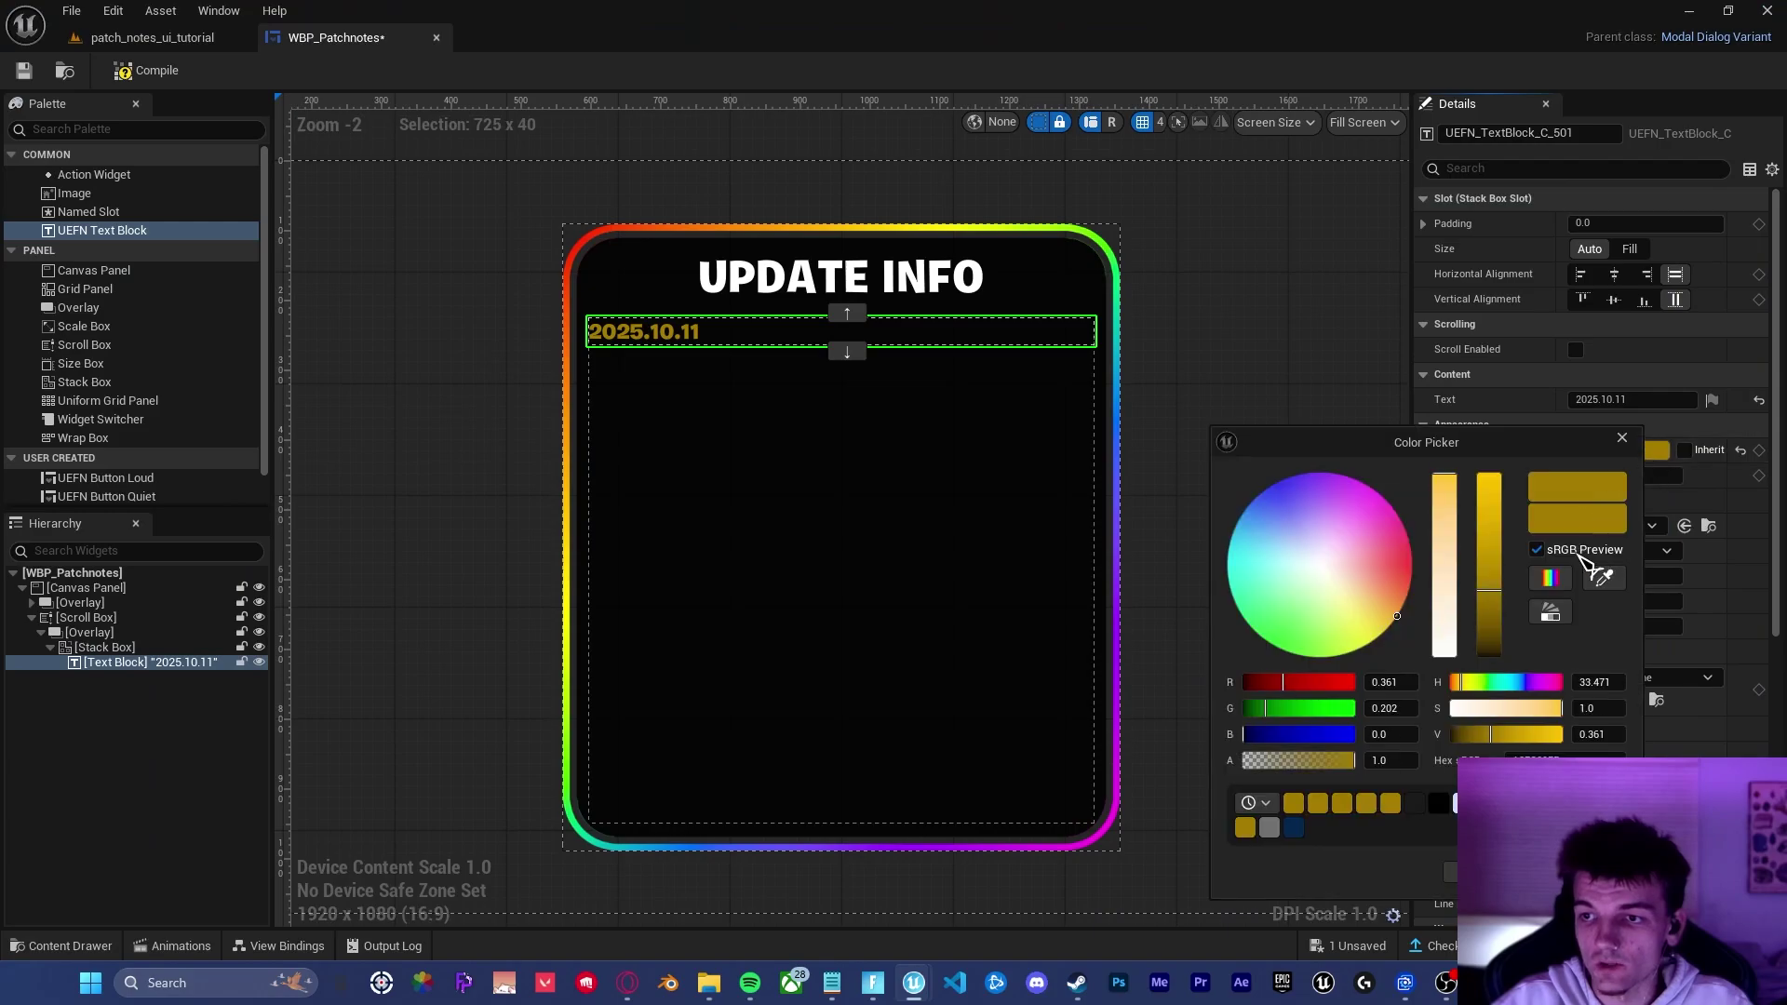
{"action": "left_click", "coordinate": [1535, 758]}
{"action": "type", "text": "15ace8"}
{"action": "left_click", "coordinate": [1438, 872]}
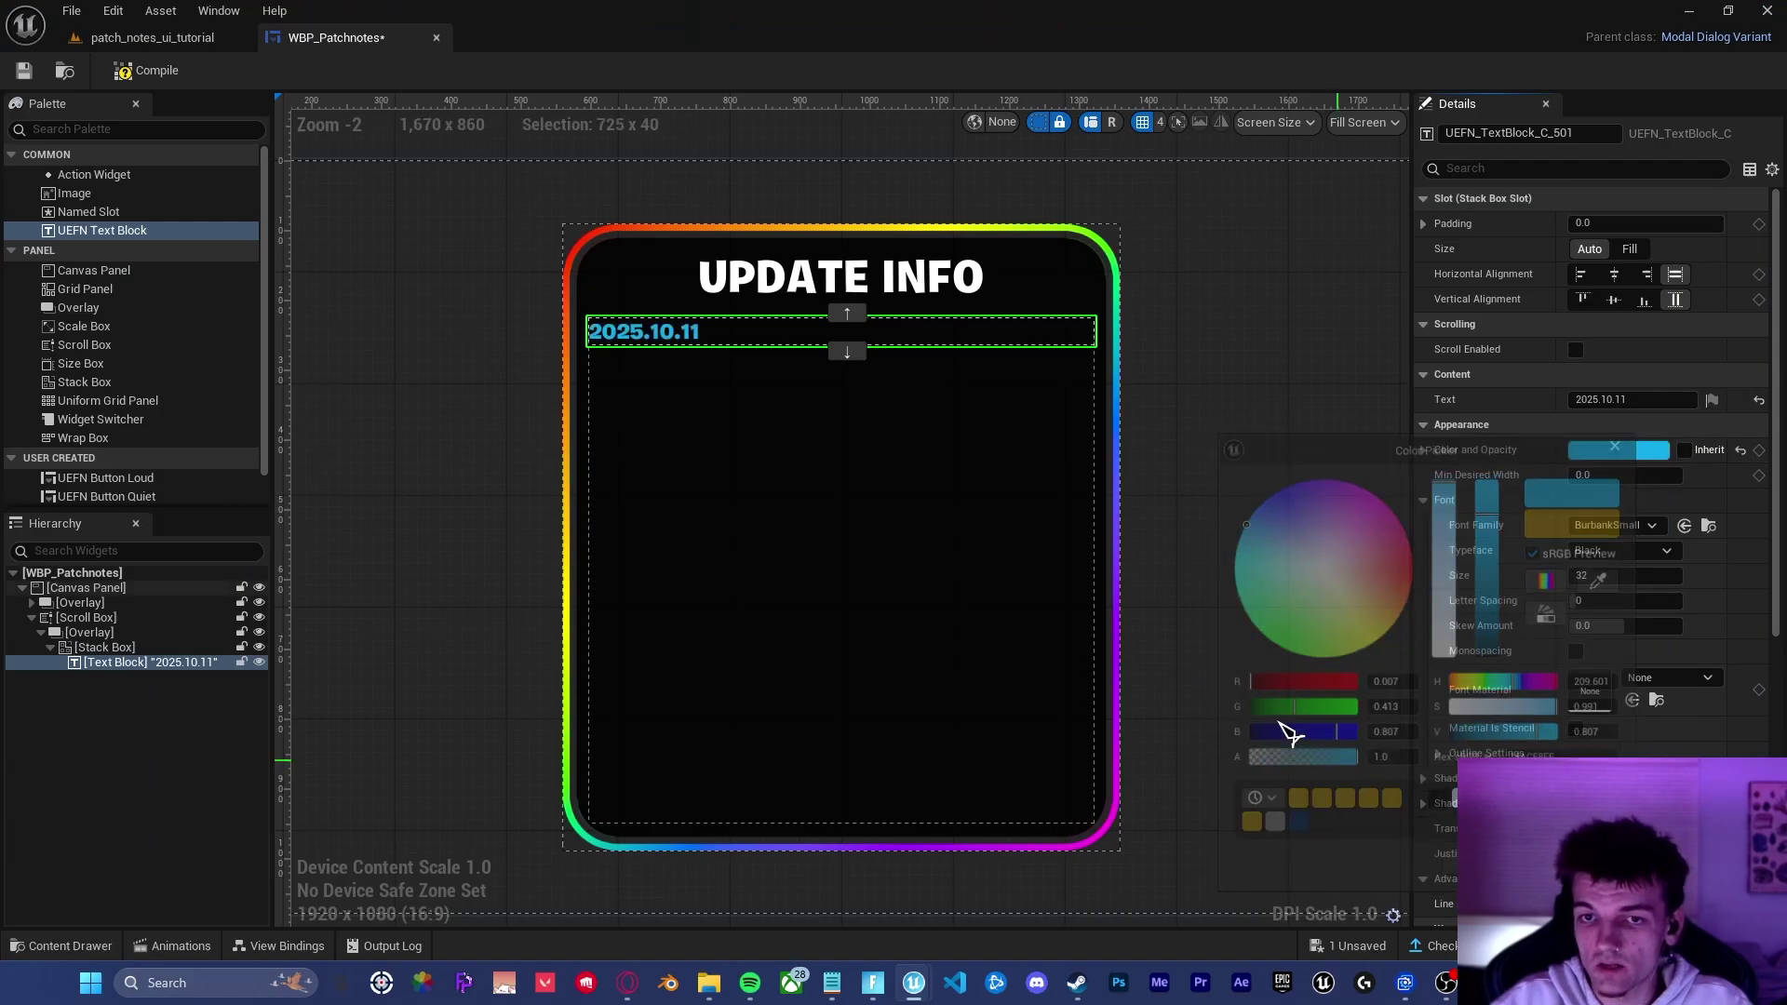
{"action": "key", "text": "ctrl+z"}
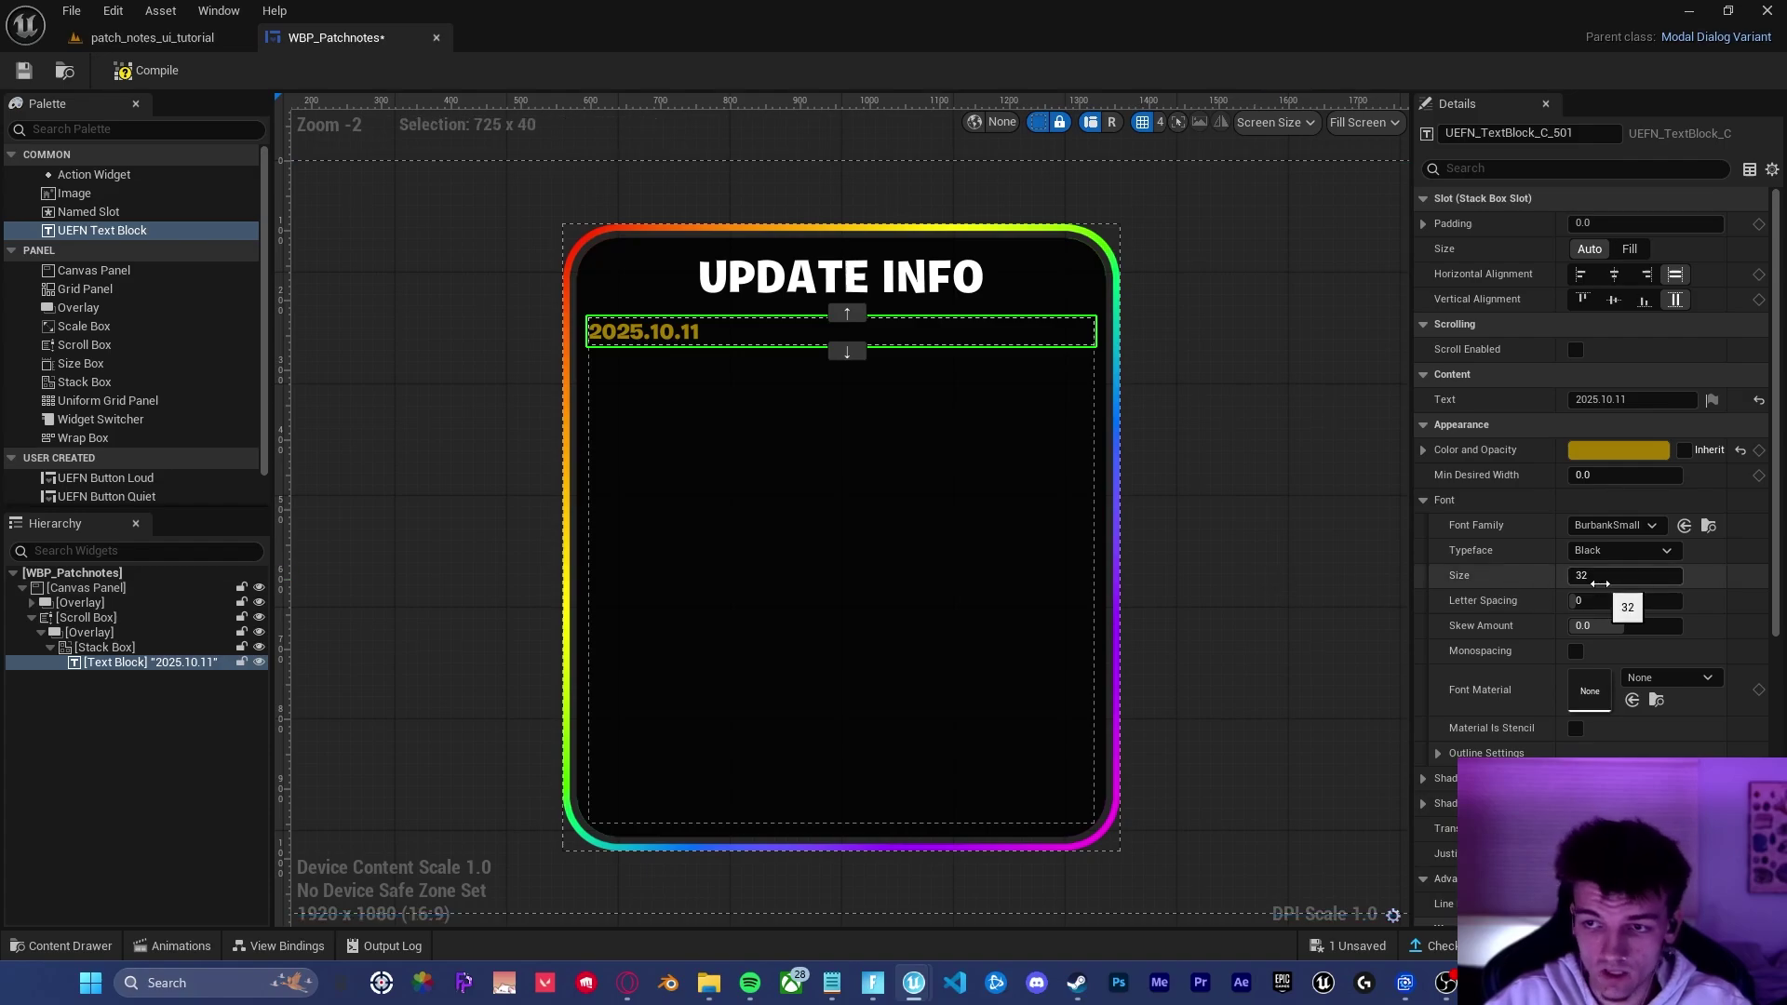
Step: Set the date text's font size to 24 and reselect the 2025.10.11 block
{"action": "left_click", "coordinate": [1598, 577]}
{"action": "type", "text": "24"}
{"action": "key", "text": "Return"}
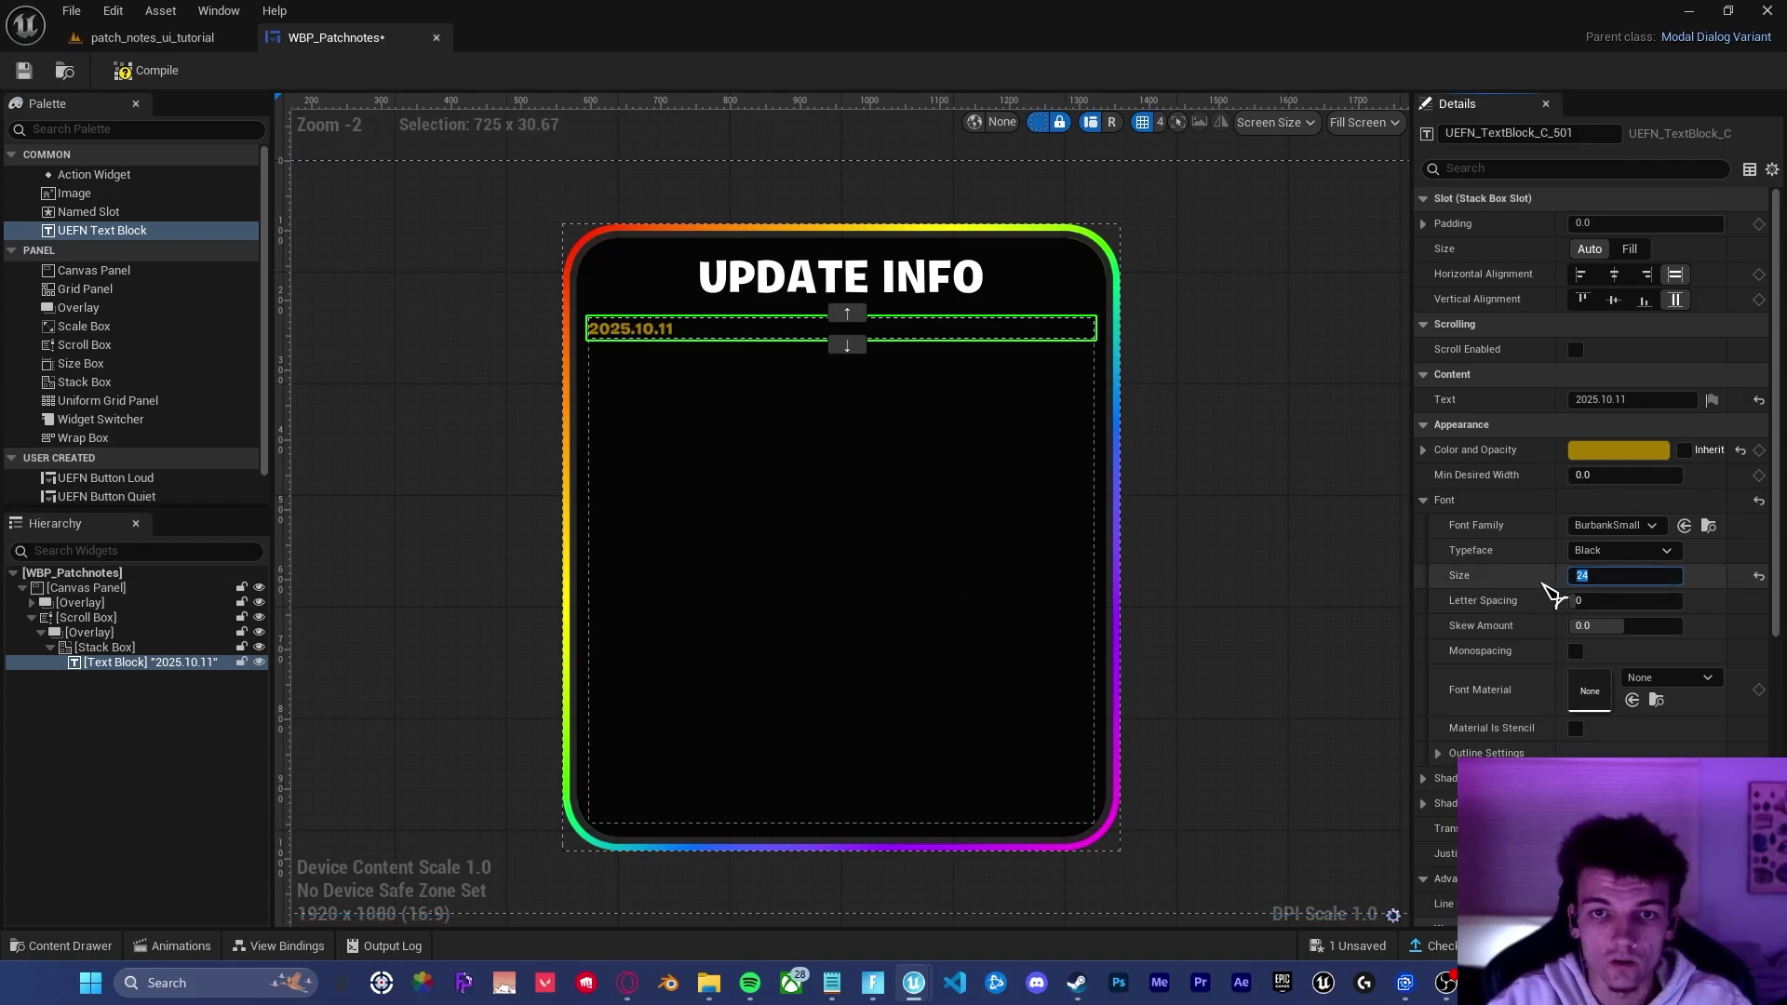
{"action": "left_click", "coordinate": [1303, 511]}
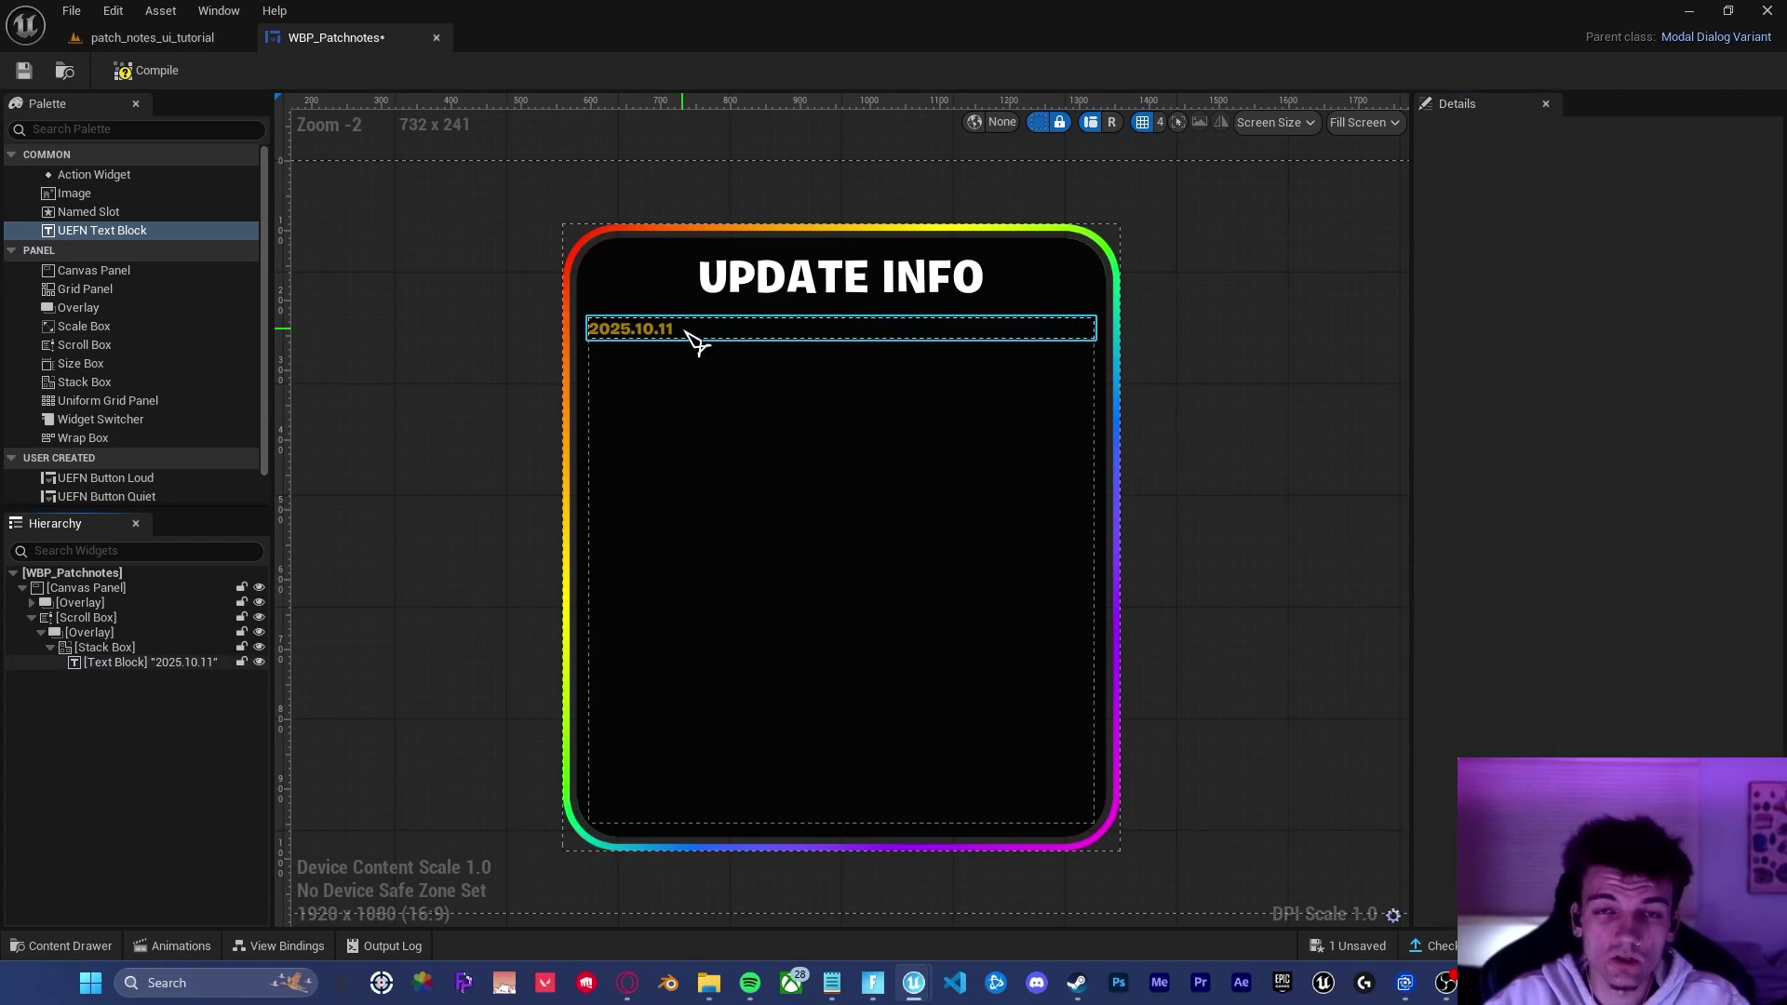
{"action": "left_click", "coordinate": [659, 333]}
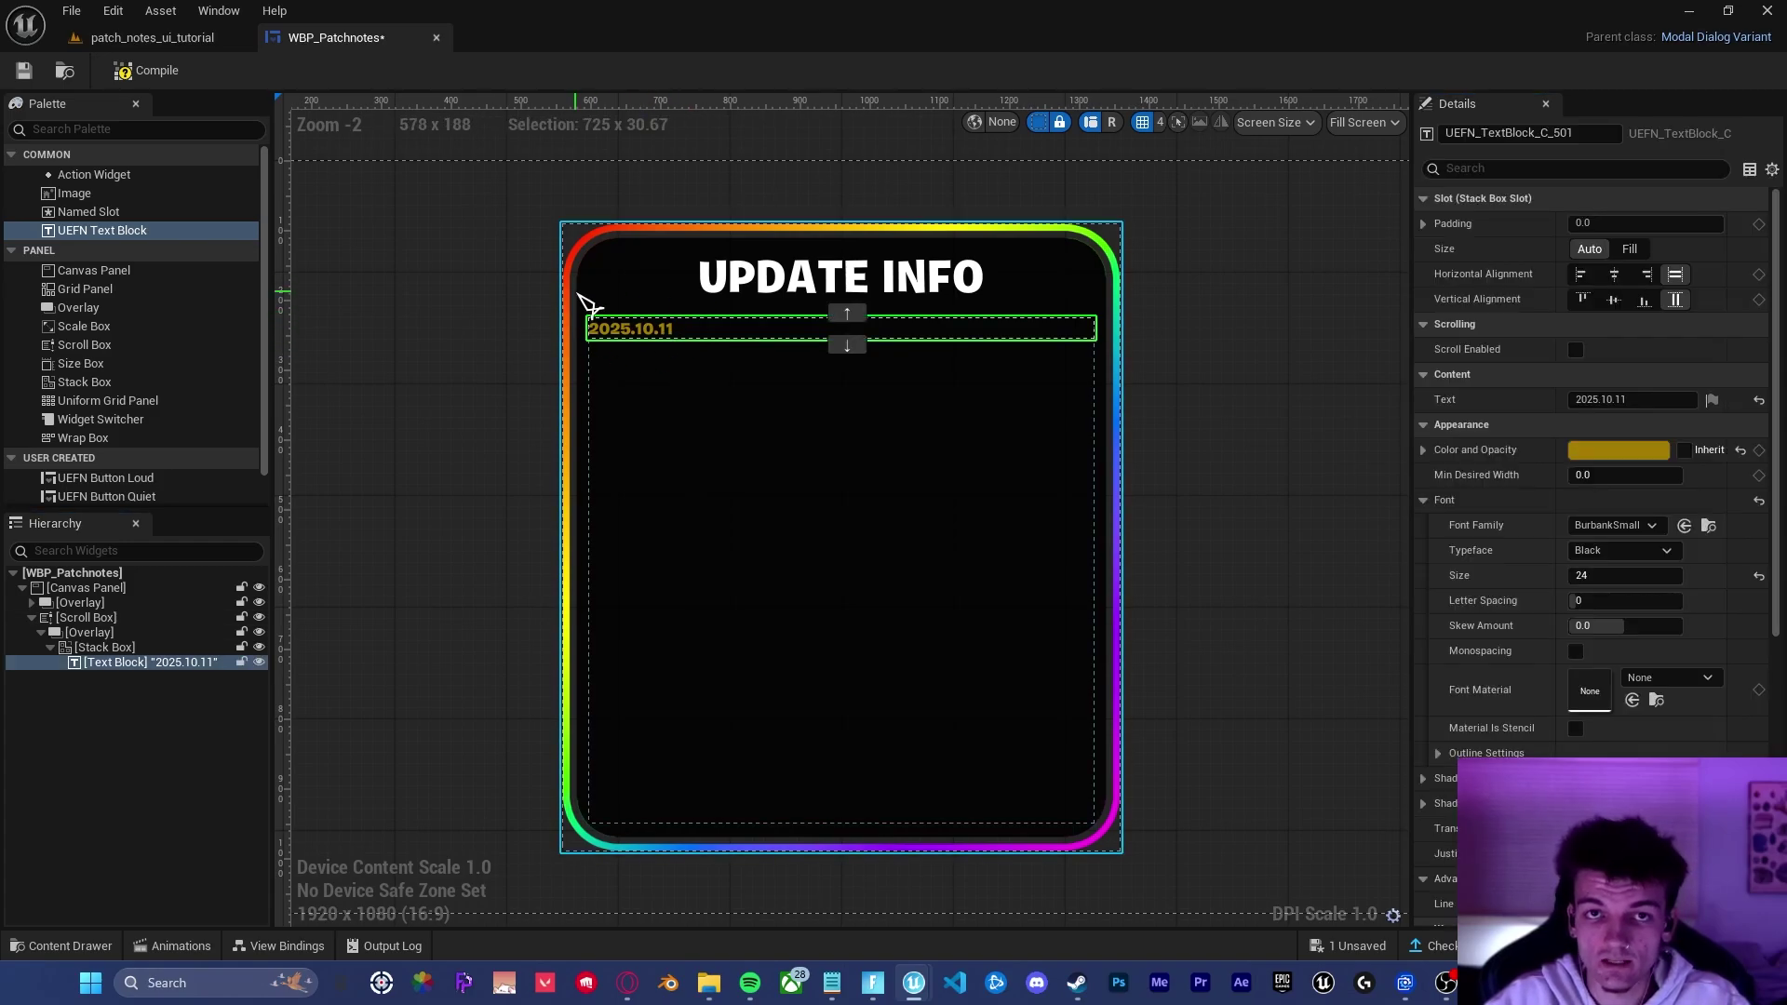
Step: Duplicate the date block and change the copy's text to 'v1.0 release note'
{"action": "key", "text": "ctrl+d"}
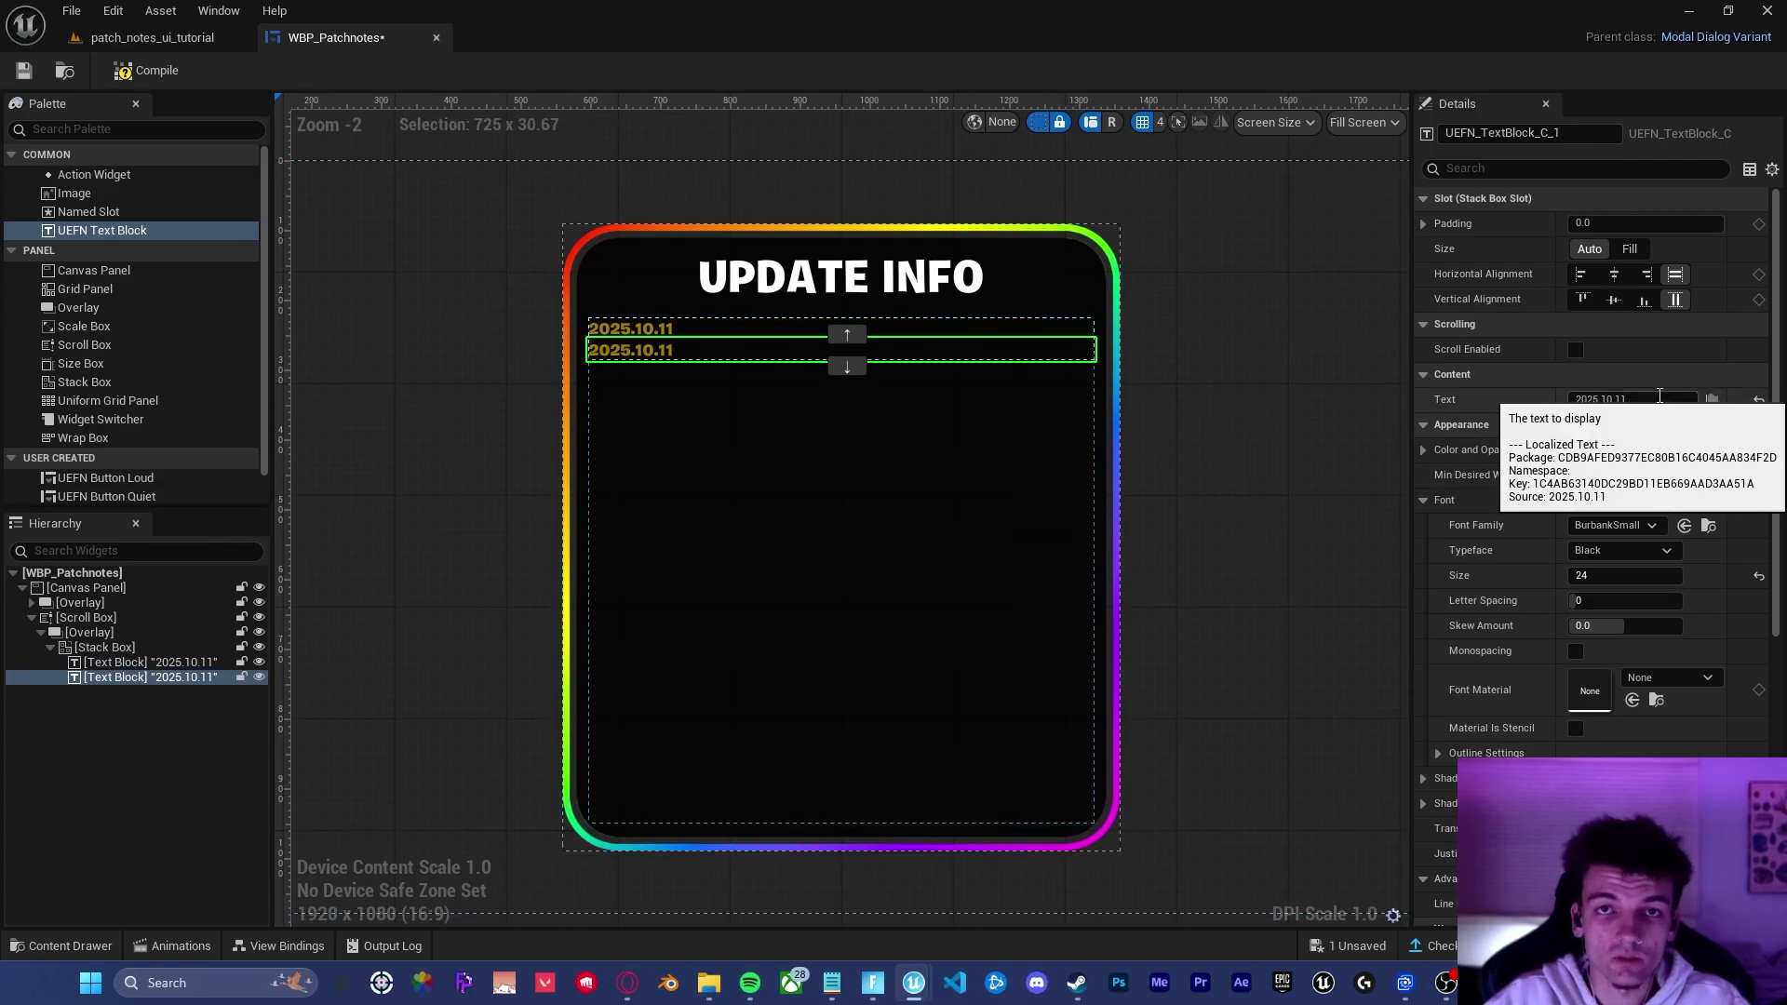
{"action": "left_click", "coordinate": [1659, 398]}
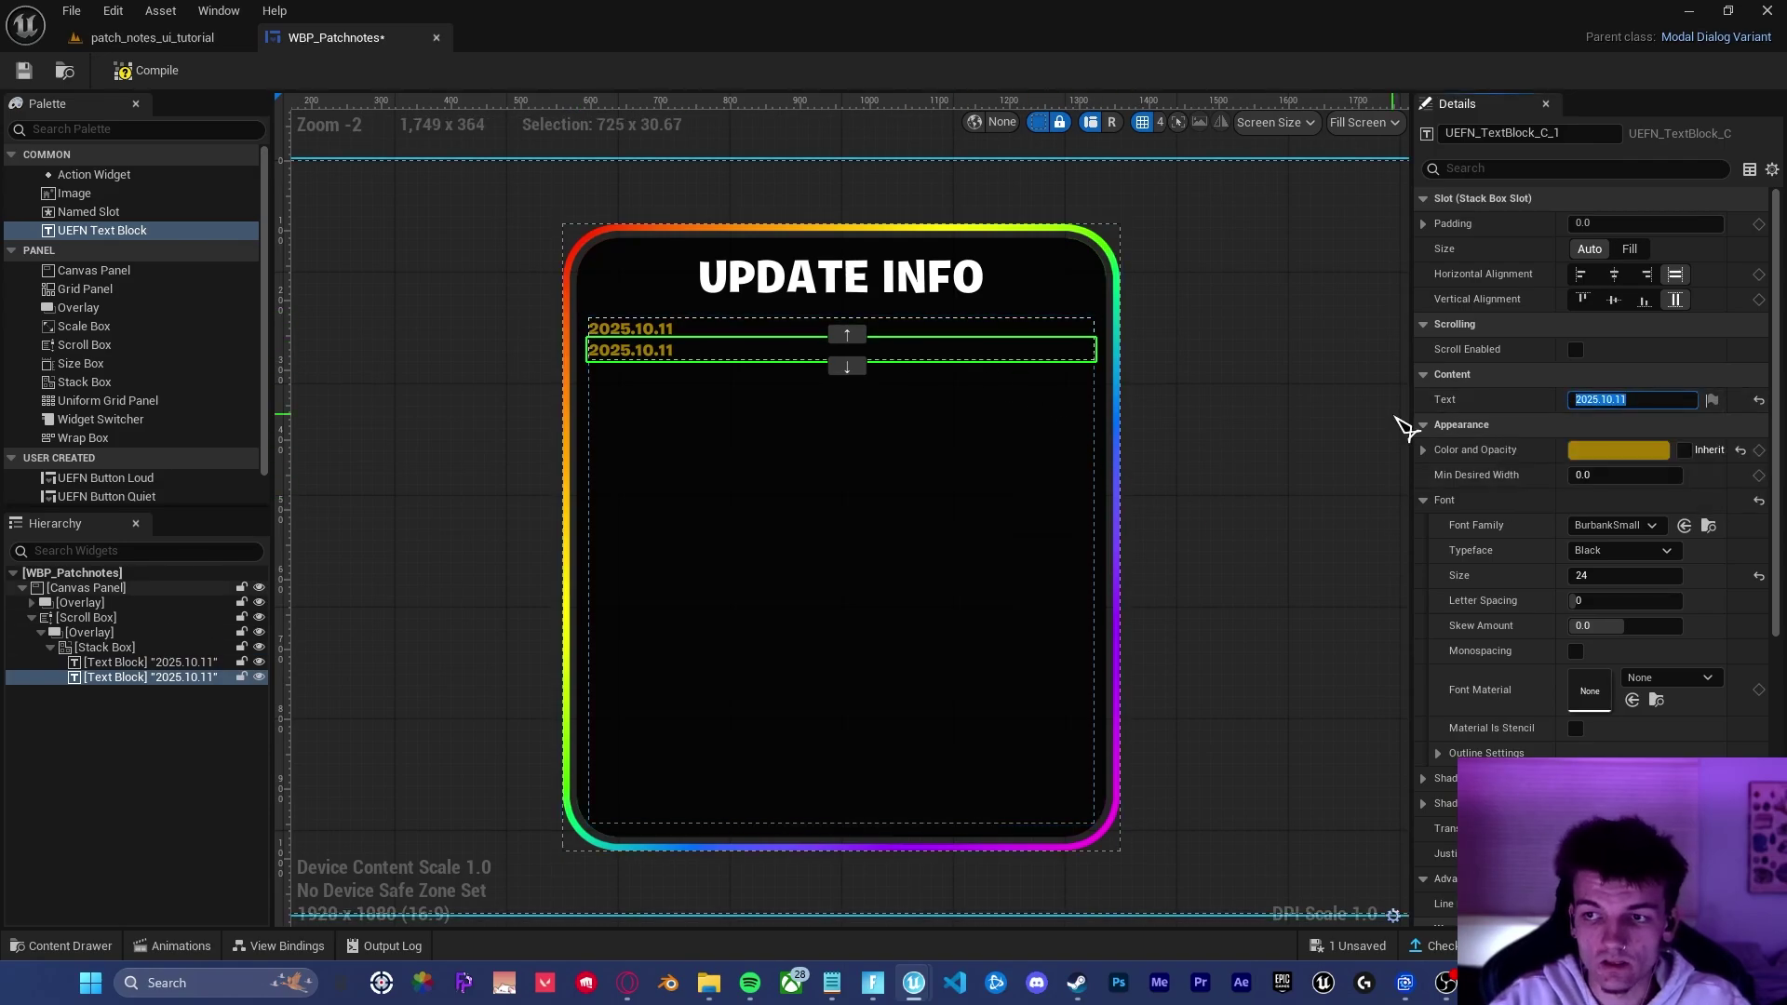
{"action": "type", "text": "v1.0- release note"}
{"action": "key", "text": "Return"}
Step: Make the release note text white at font size 40
{"action": "left_click", "coordinate": [1602, 451]}
{"action": "left_click_drag", "start_coordinate": [1461, 545], "coordinate": [1453, 476]}
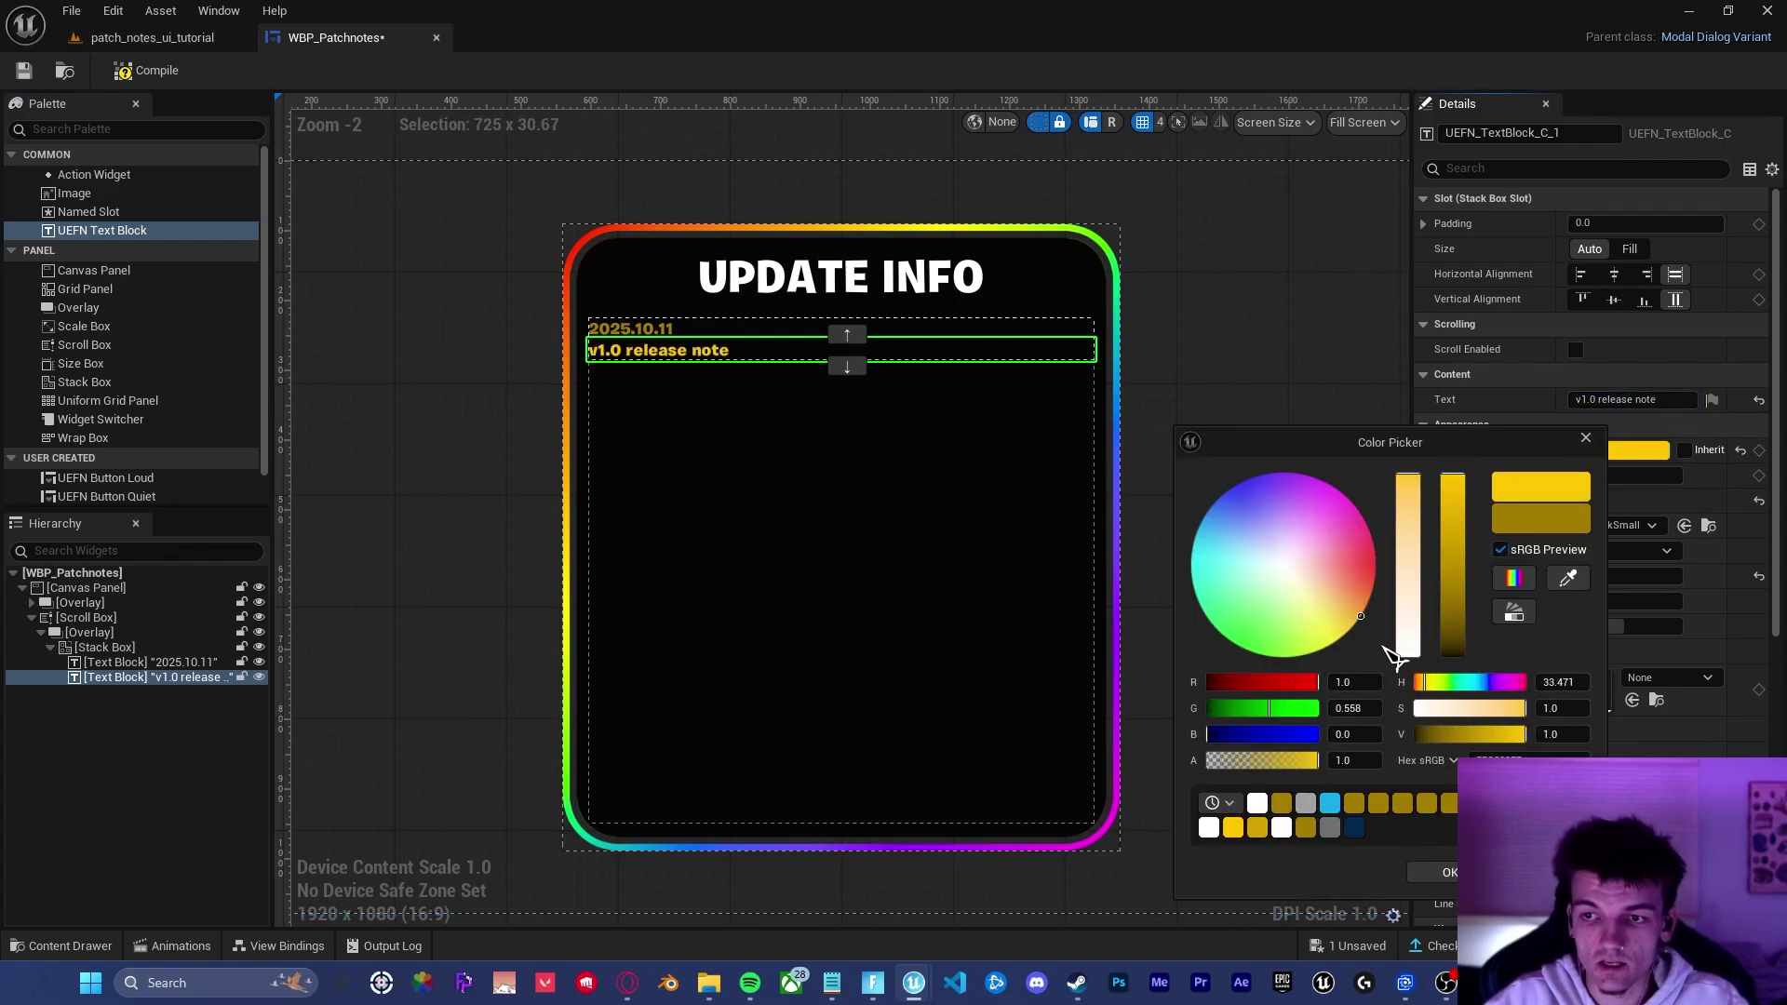
{"action": "left_click", "coordinate": [1405, 651]}
{"action": "left_click", "coordinate": [1449, 872]}
{"action": "left_click", "coordinate": [1608, 575]}
{"action": "type", "text": "40"}
{"action": "key", "text": "Return"}
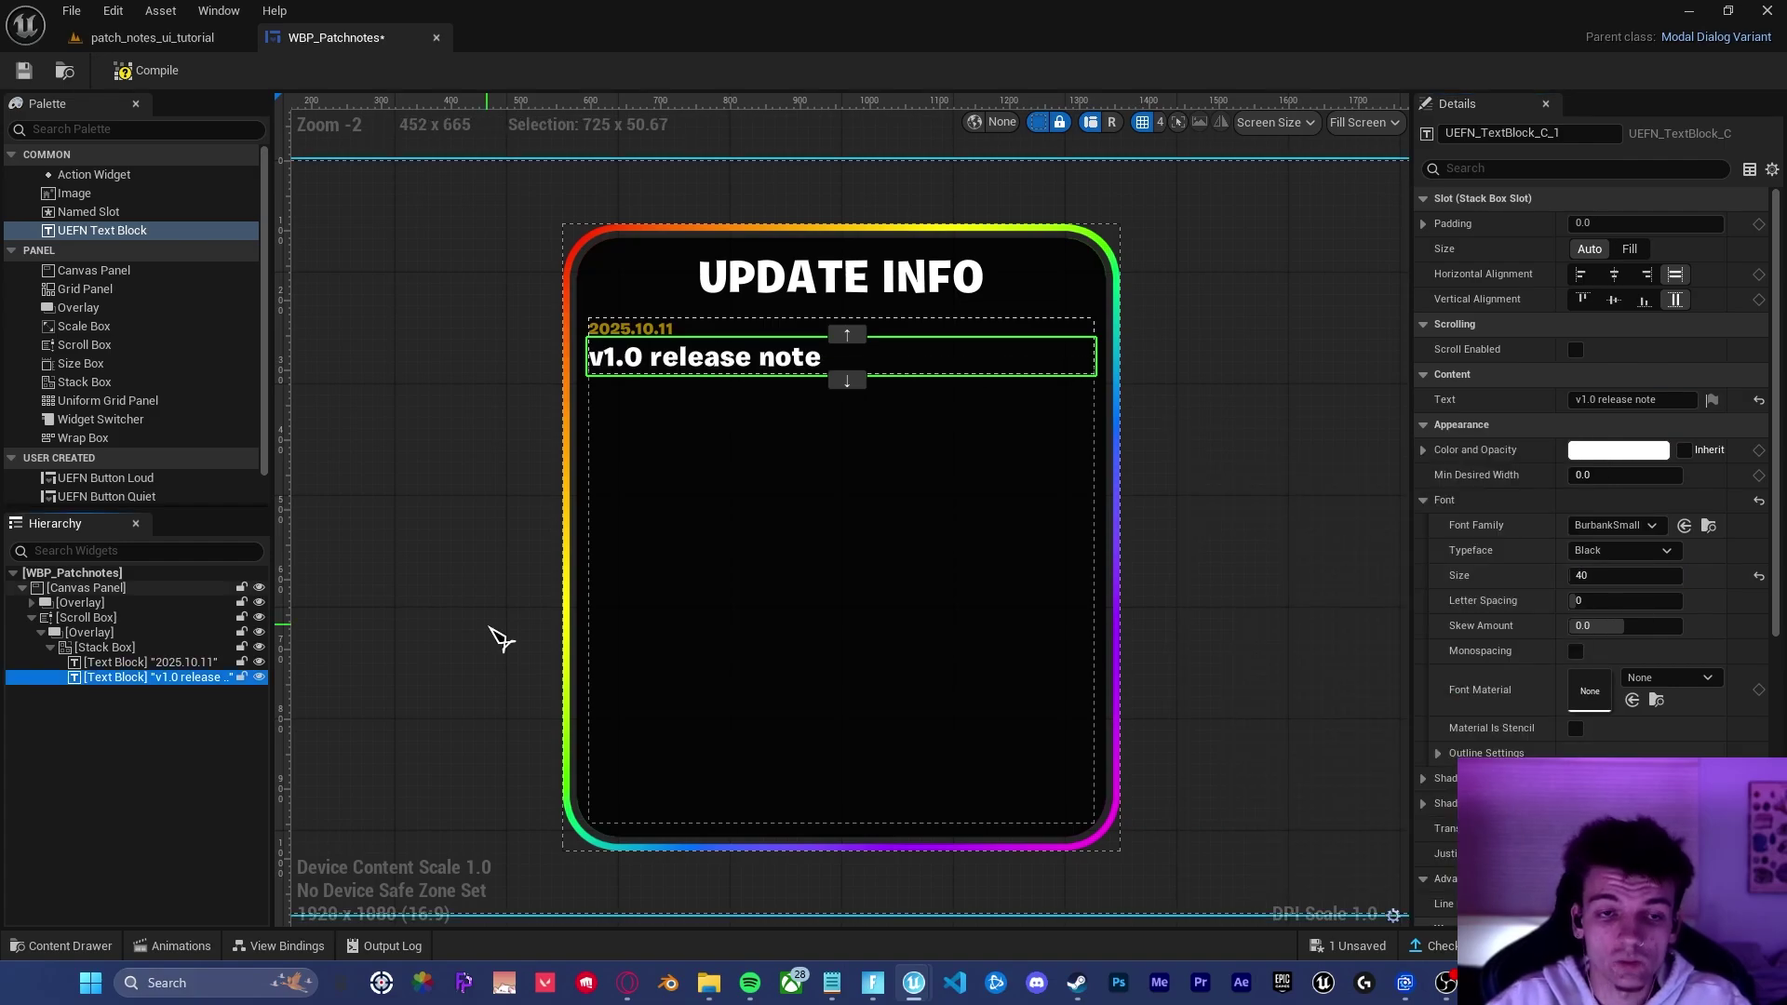
Step: Duplicate the release note line and give the copy a top padding of 24
{"action": "key", "text": "ctrl+d"}
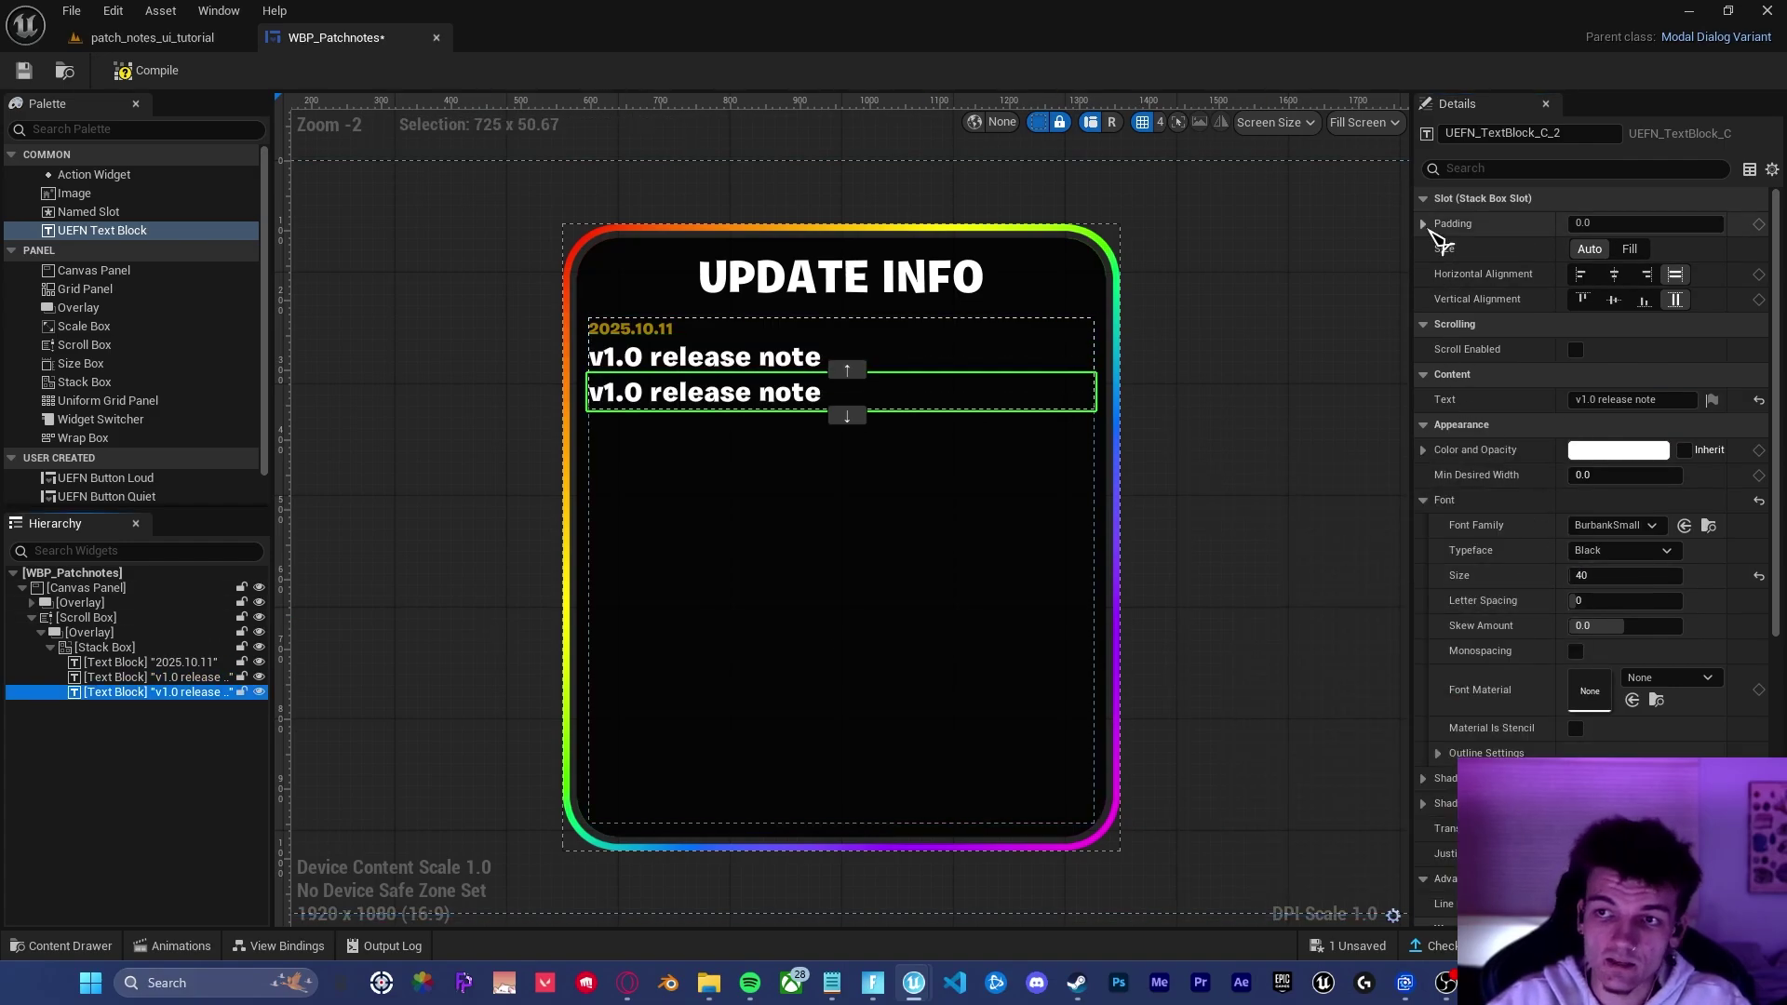
{"action": "left_click", "coordinate": [1423, 224]}
{"action": "left_click", "coordinate": [1619, 274]}
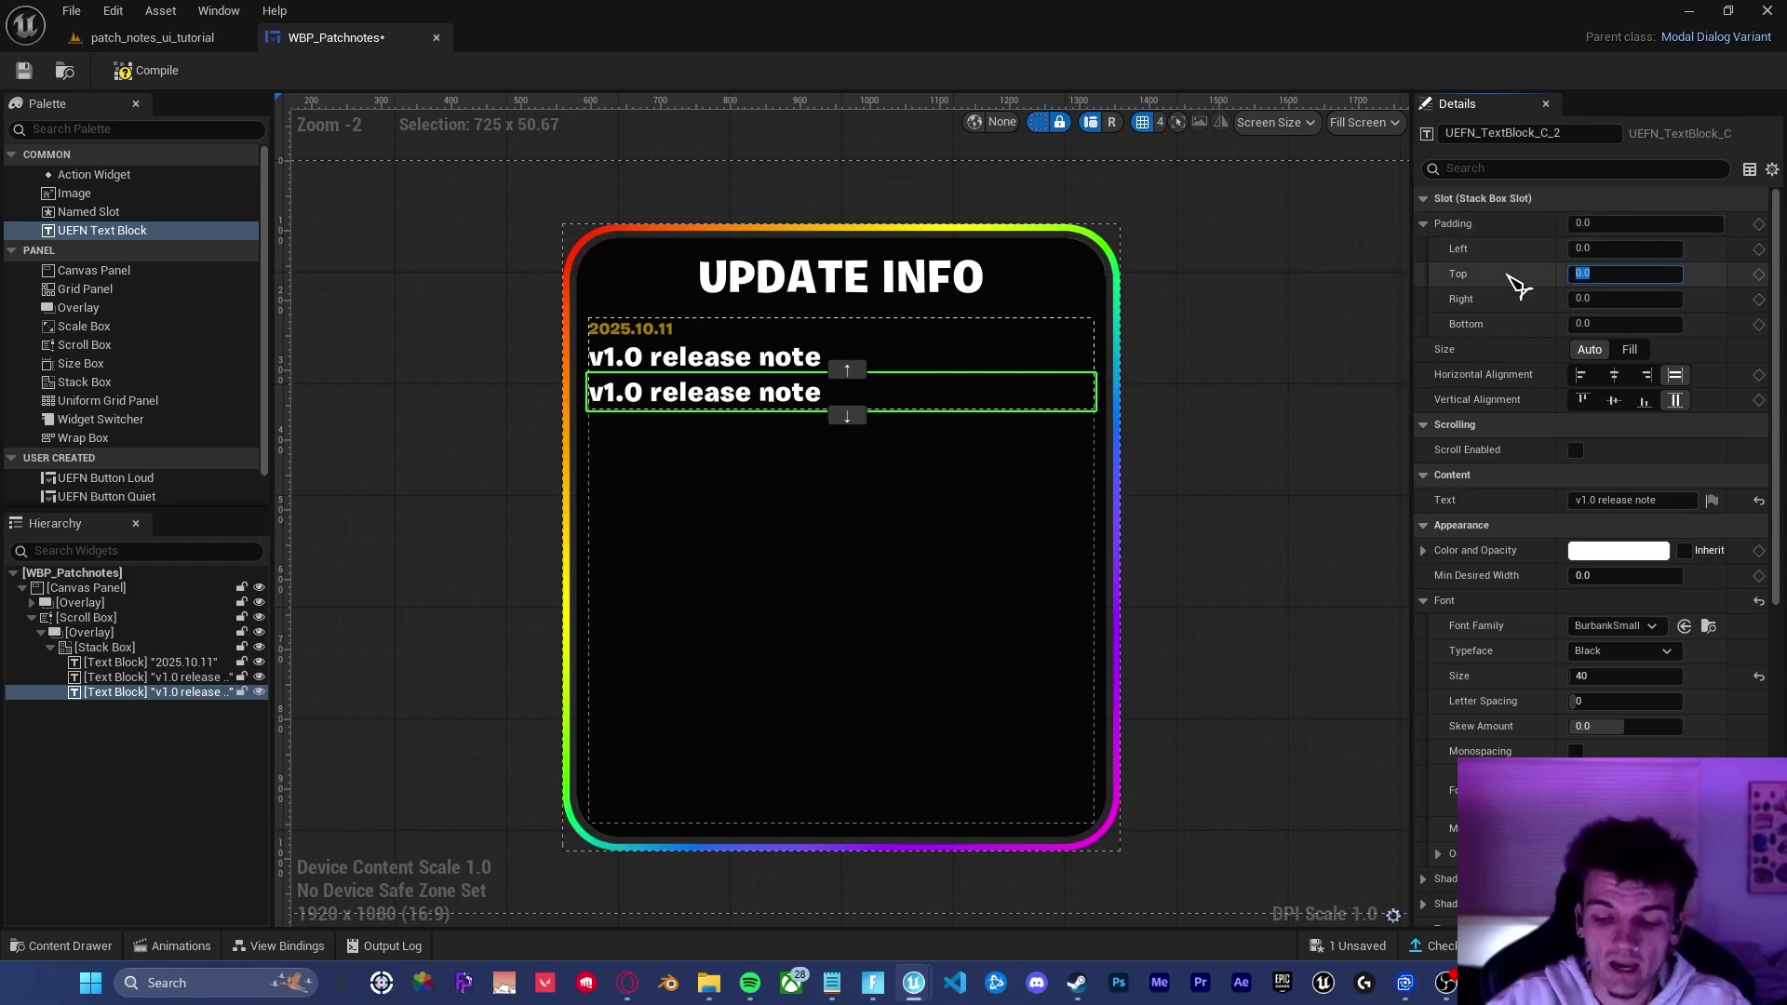
{"action": "type", "text": "24"}
{"action": "key", "text": "Tab"}
Step: Change the copy's text to the rocket emoji followed by 'Update Log'
{"action": "key", "text": "BackSpace"}
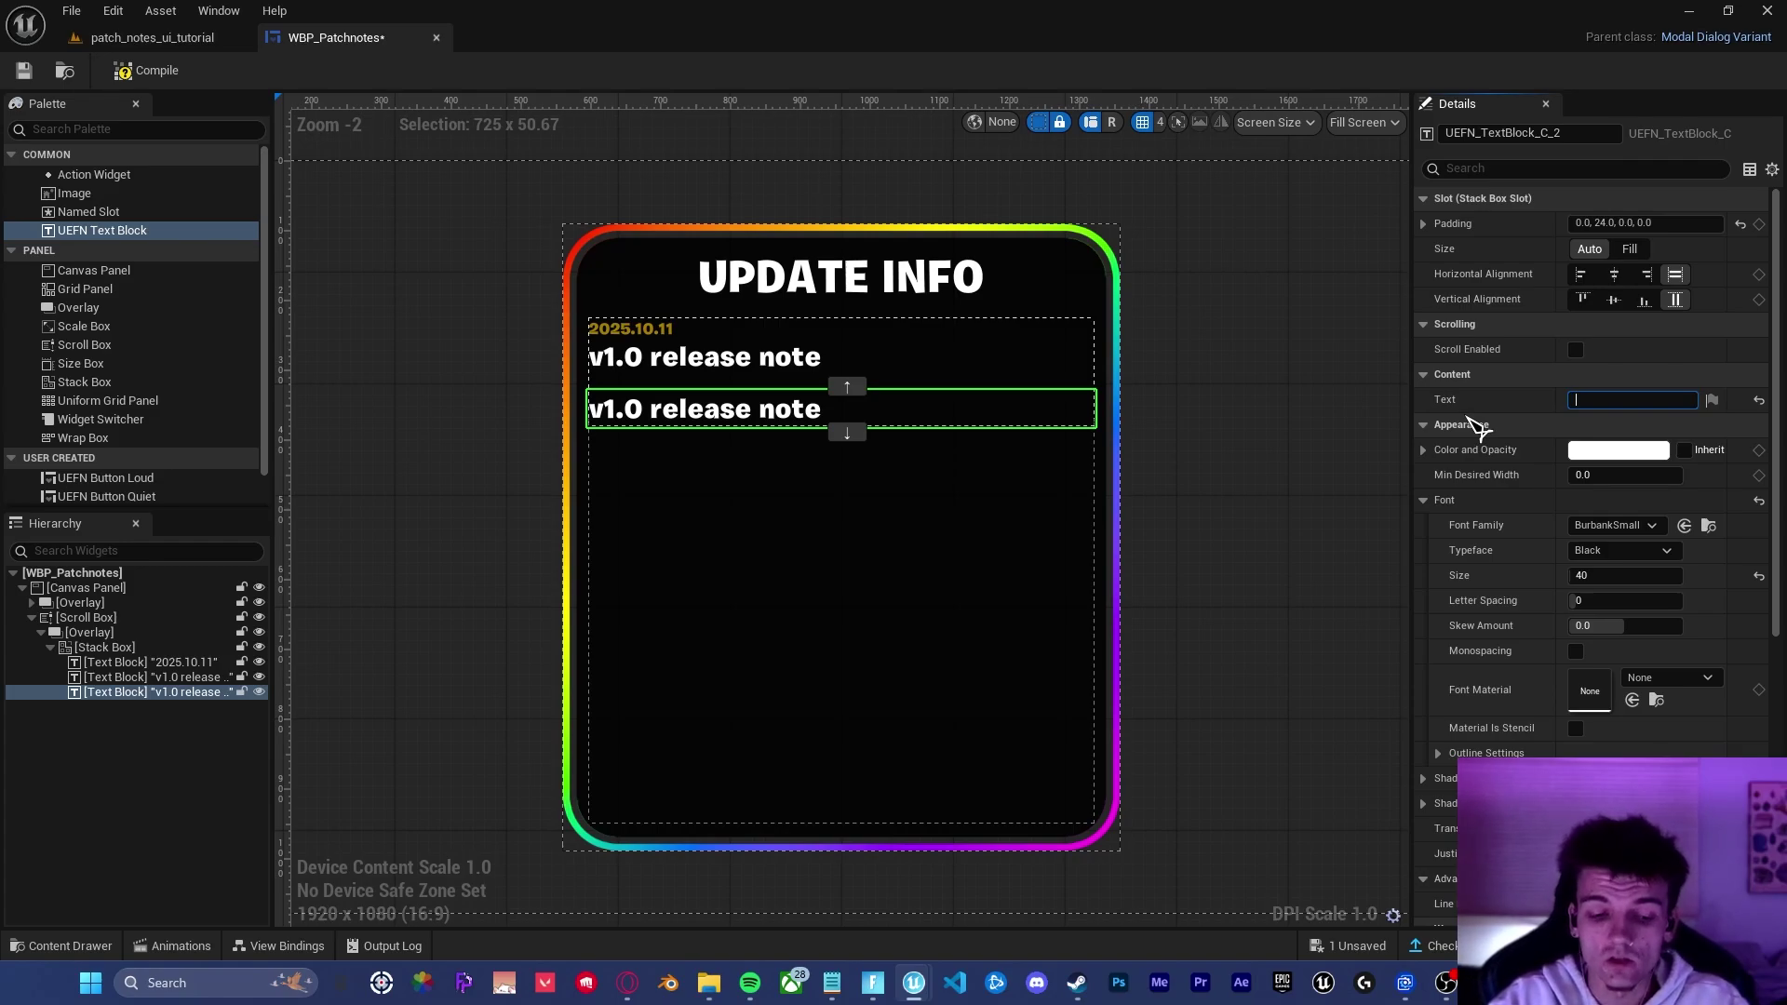
{"action": "key", "text": "super+period"}
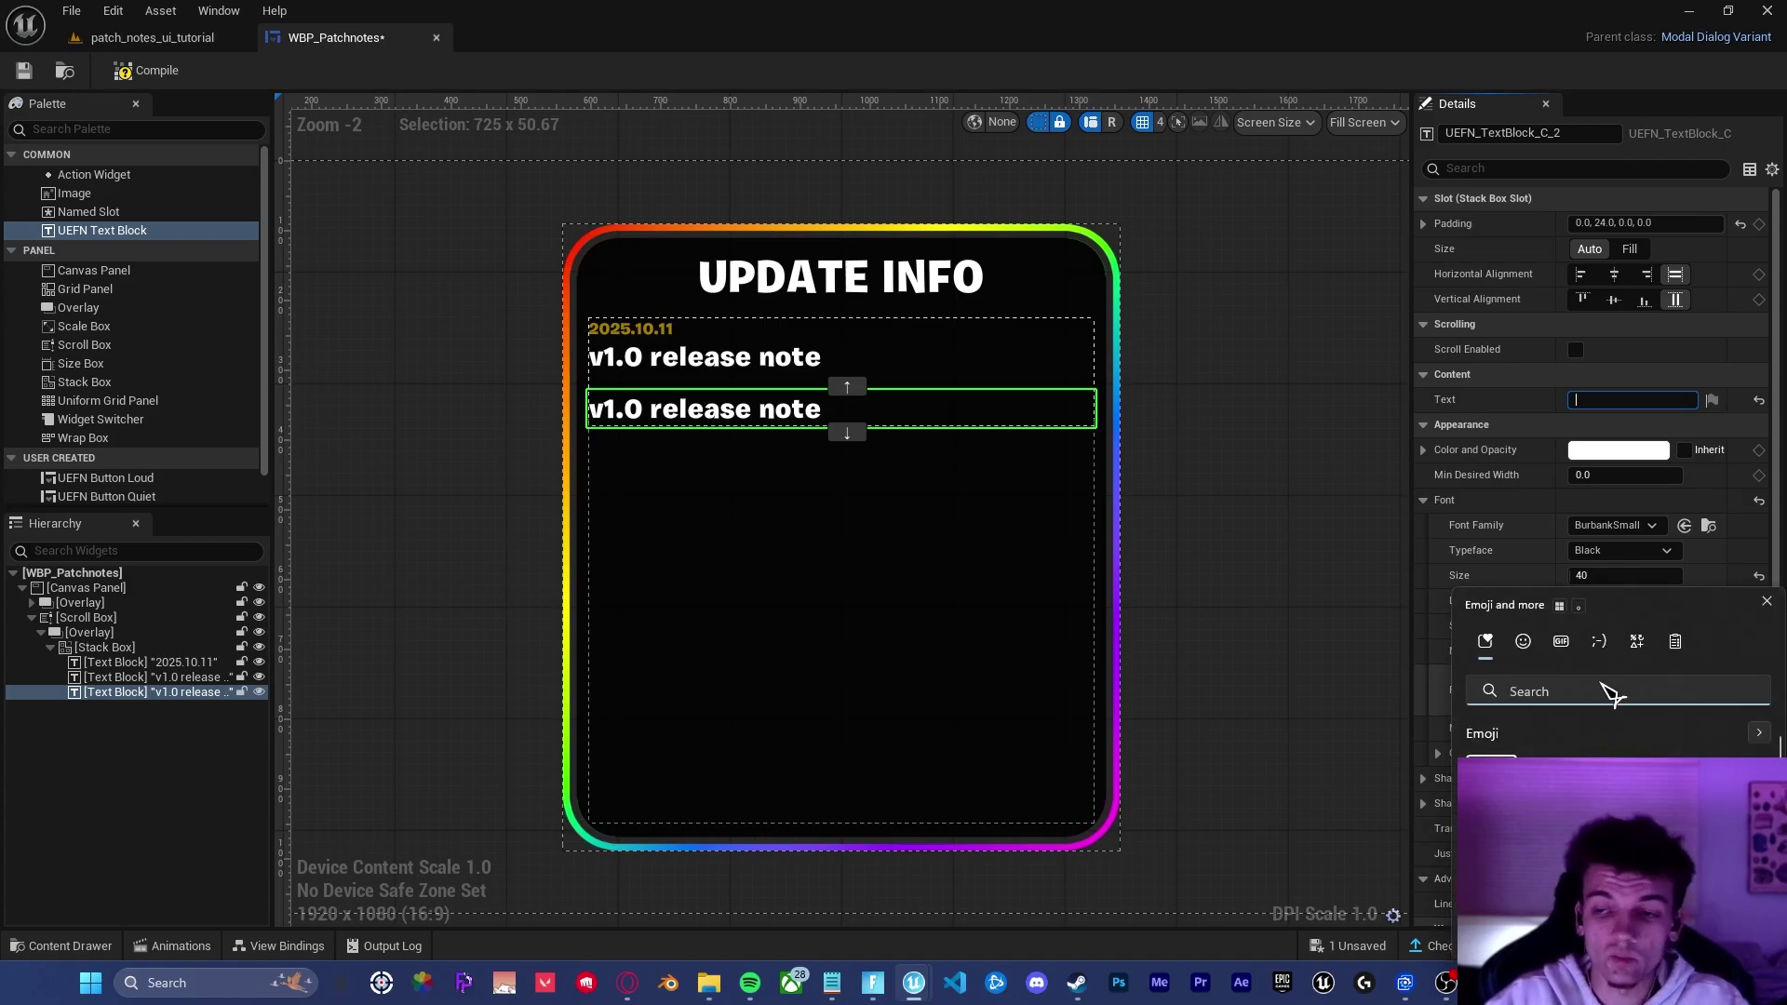
{"action": "left_click", "coordinate": [1560, 690]}
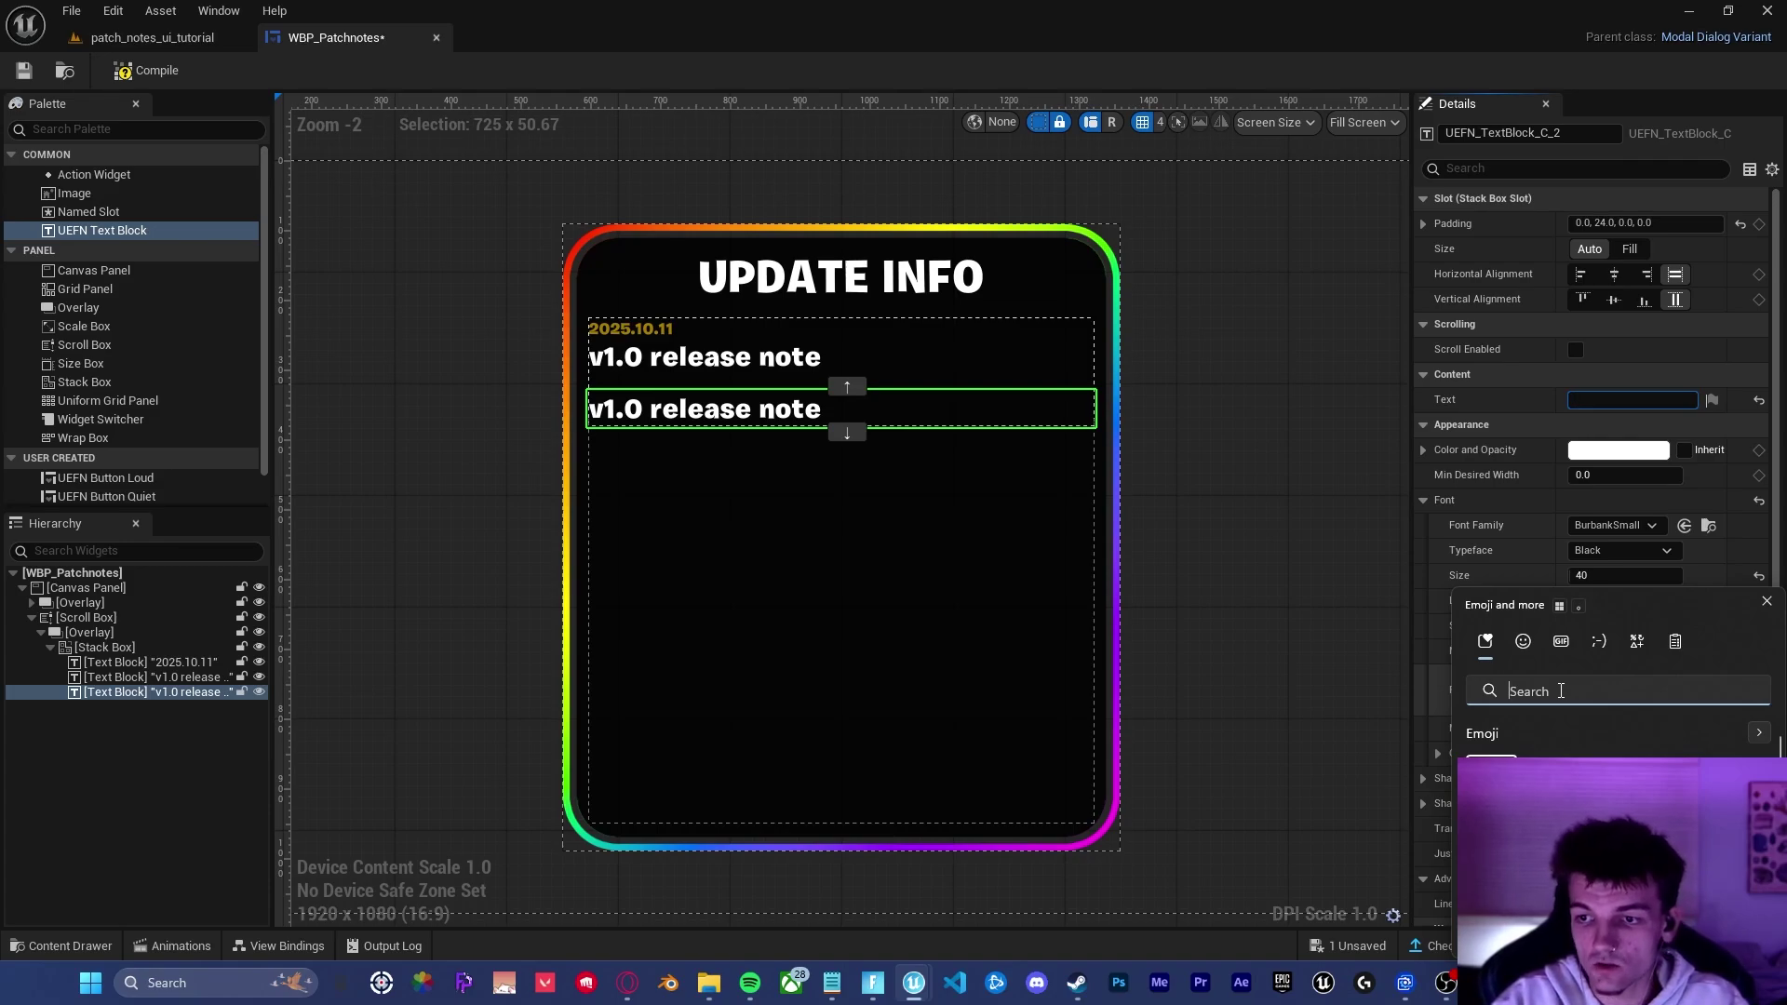
{"action": "type", "text": "rocket"}
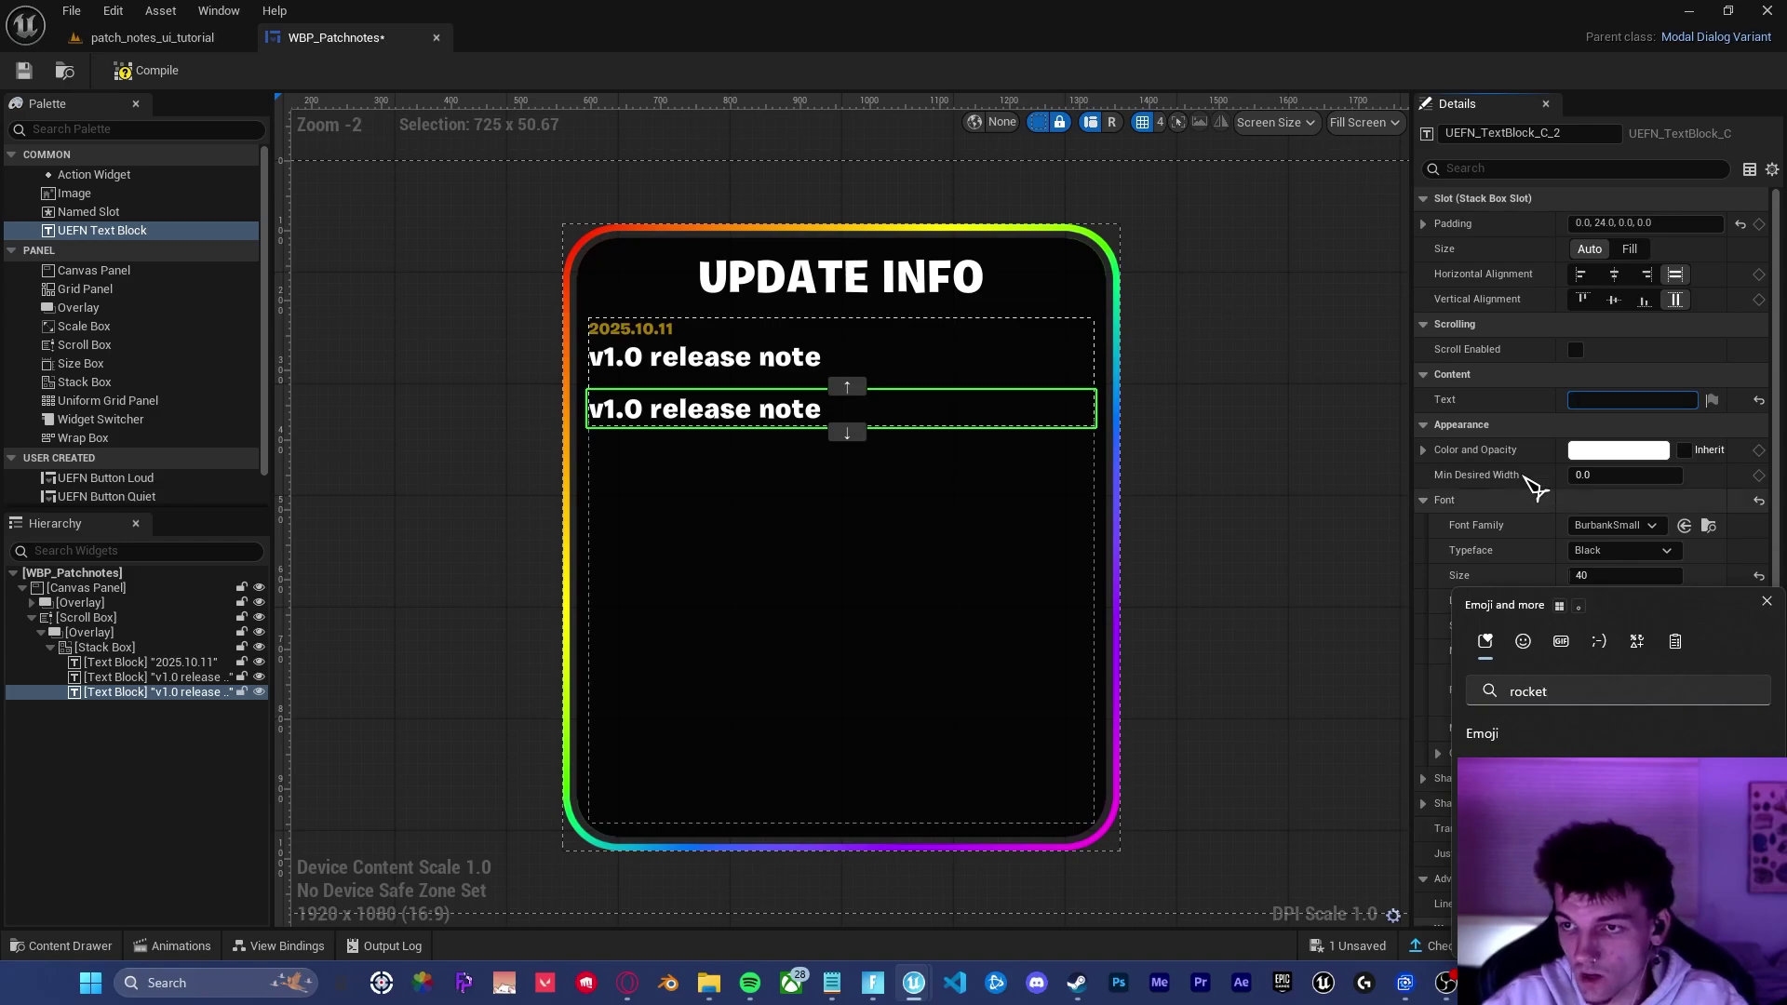
{"action": "key", "text": "Return"}
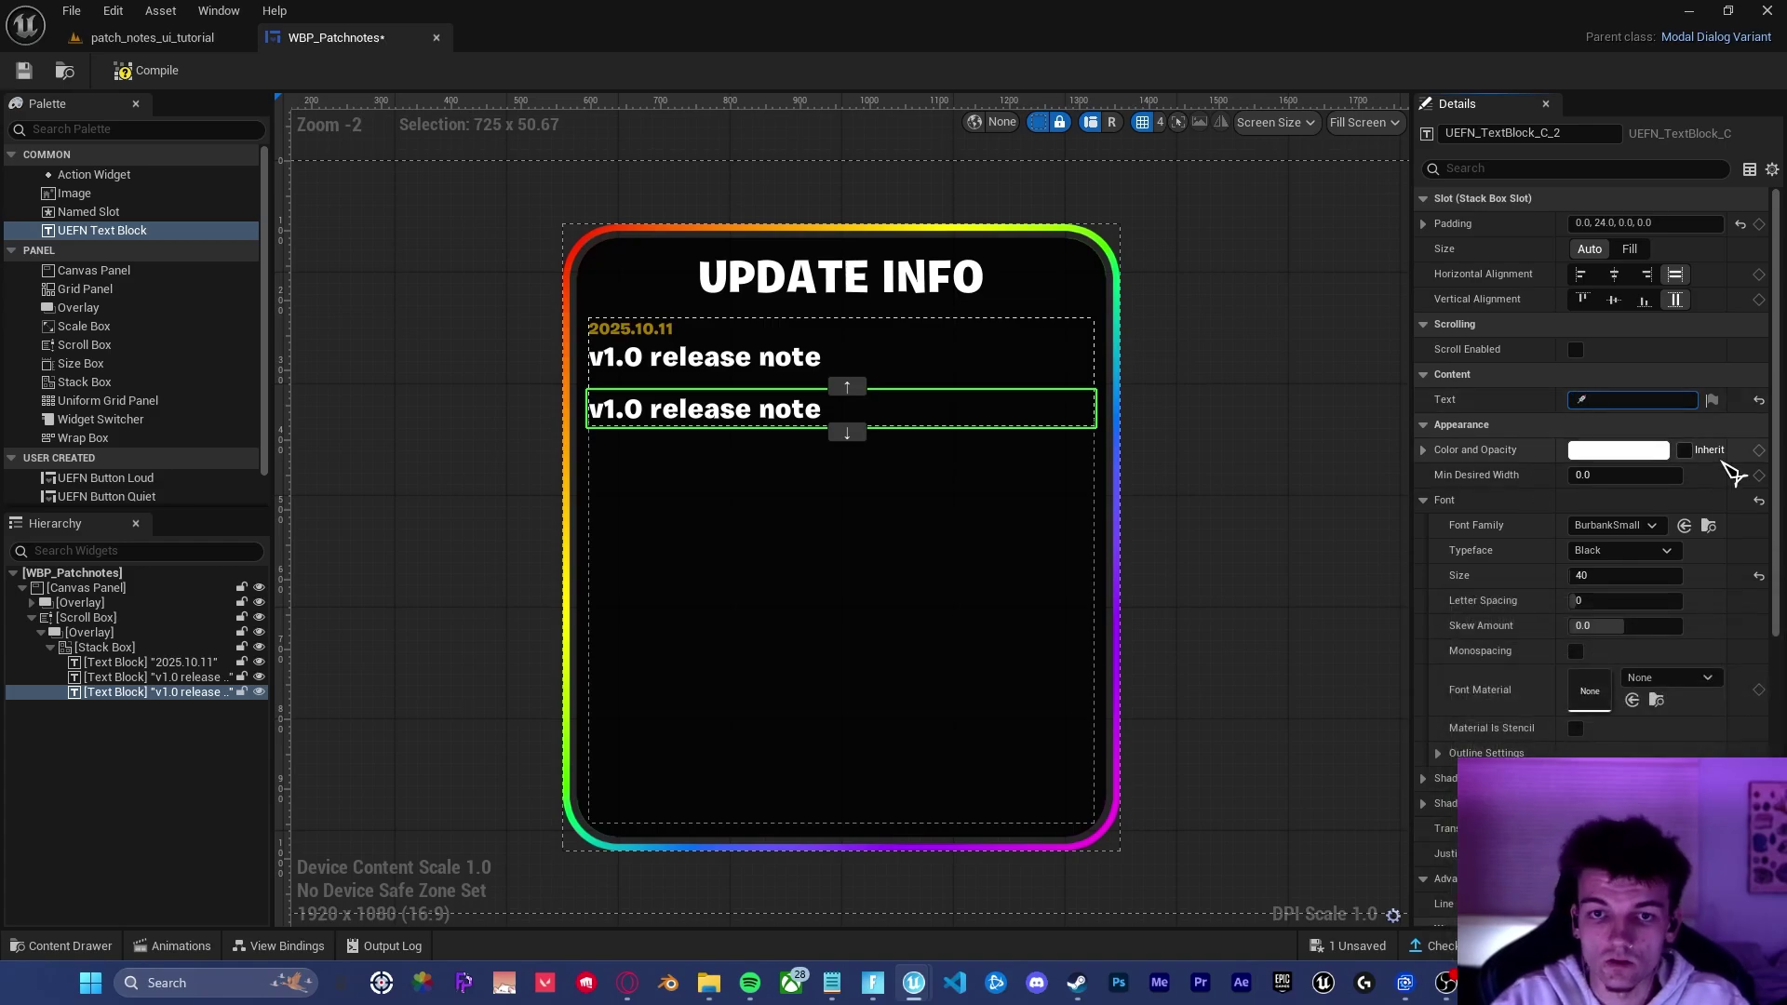
{"action": "type", "text": "Update Log"}
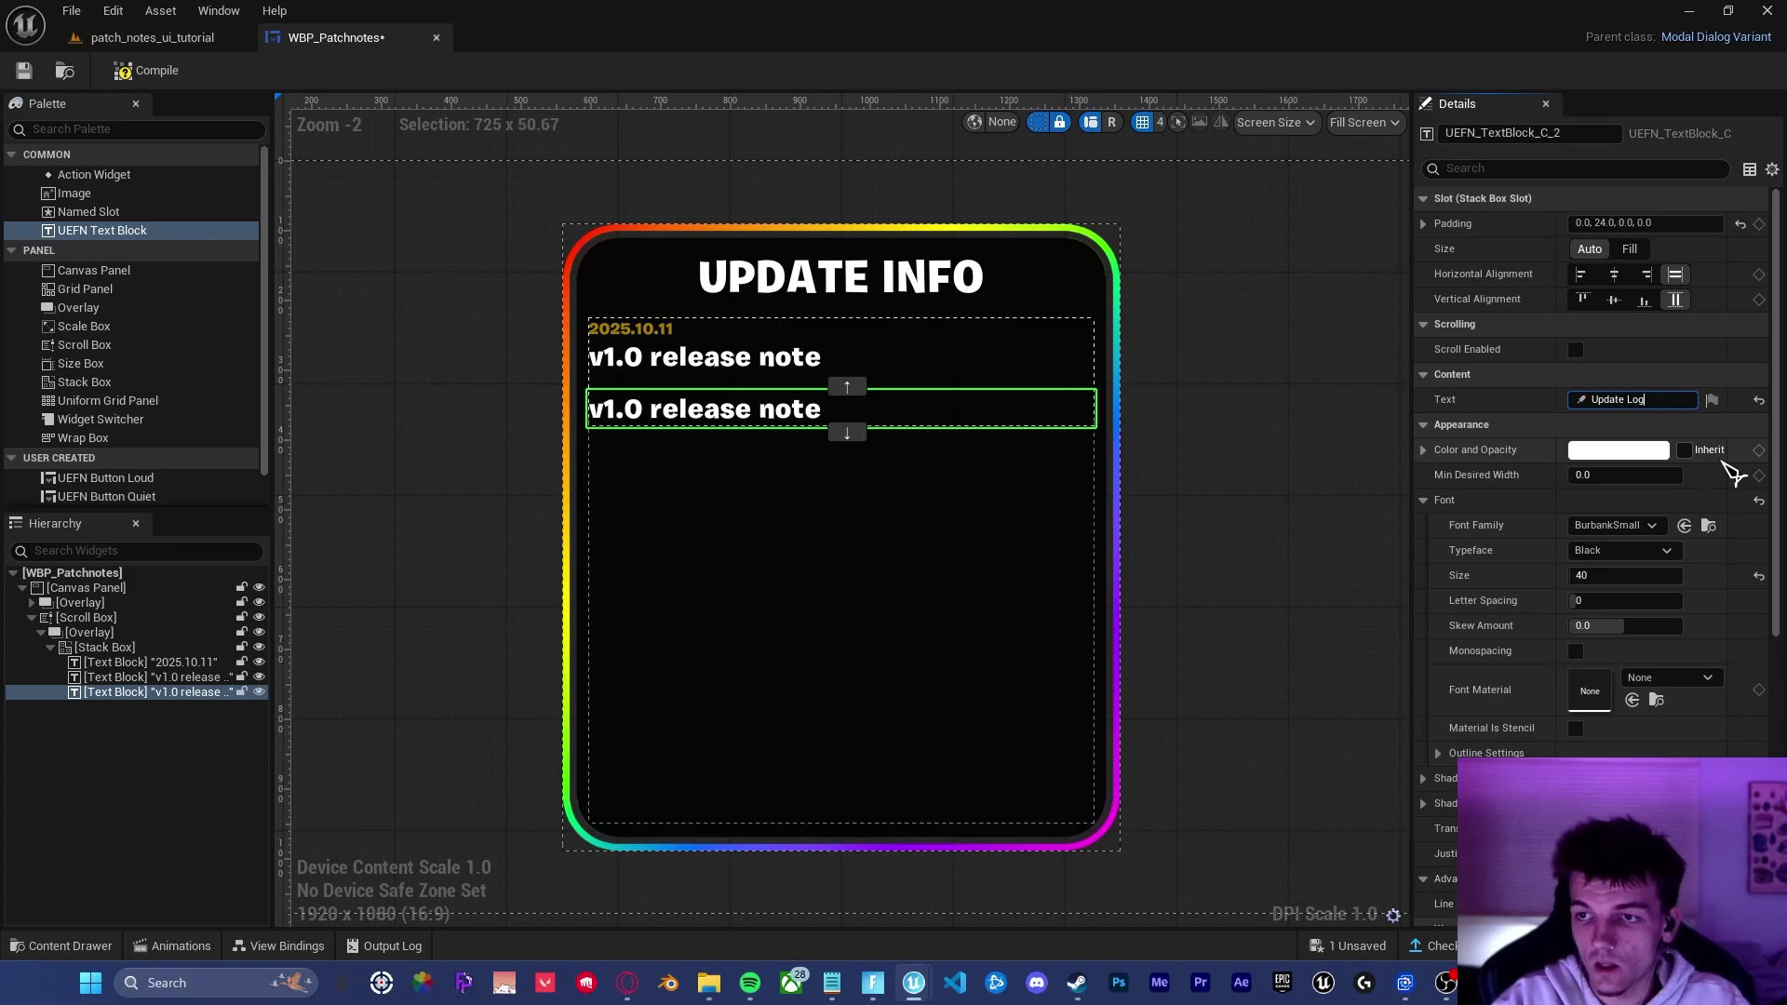
{"action": "key", "text": "Return"}
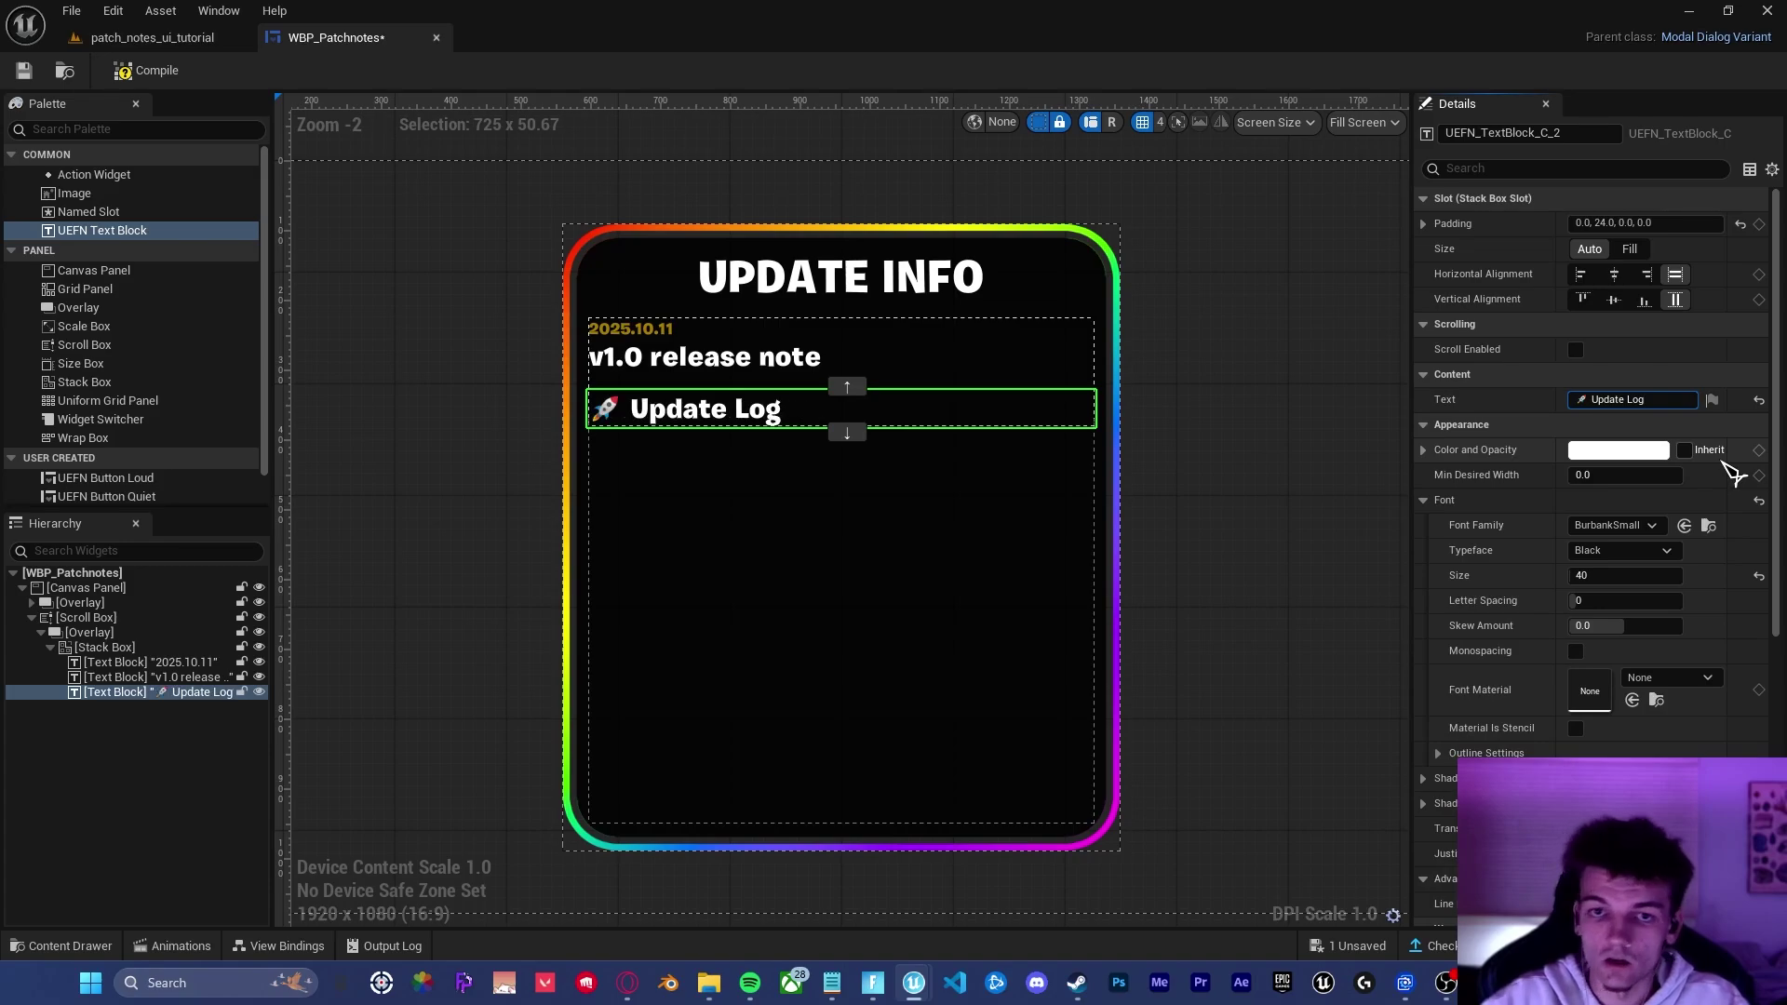
Step: Set the Update Log heading to font size 32 in dark grey
{"action": "left_click", "coordinate": [1589, 575]}
{"action": "type", "text": "32"}
{"action": "key", "text": "Return"}
{"action": "left_click", "coordinate": [1619, 451]}
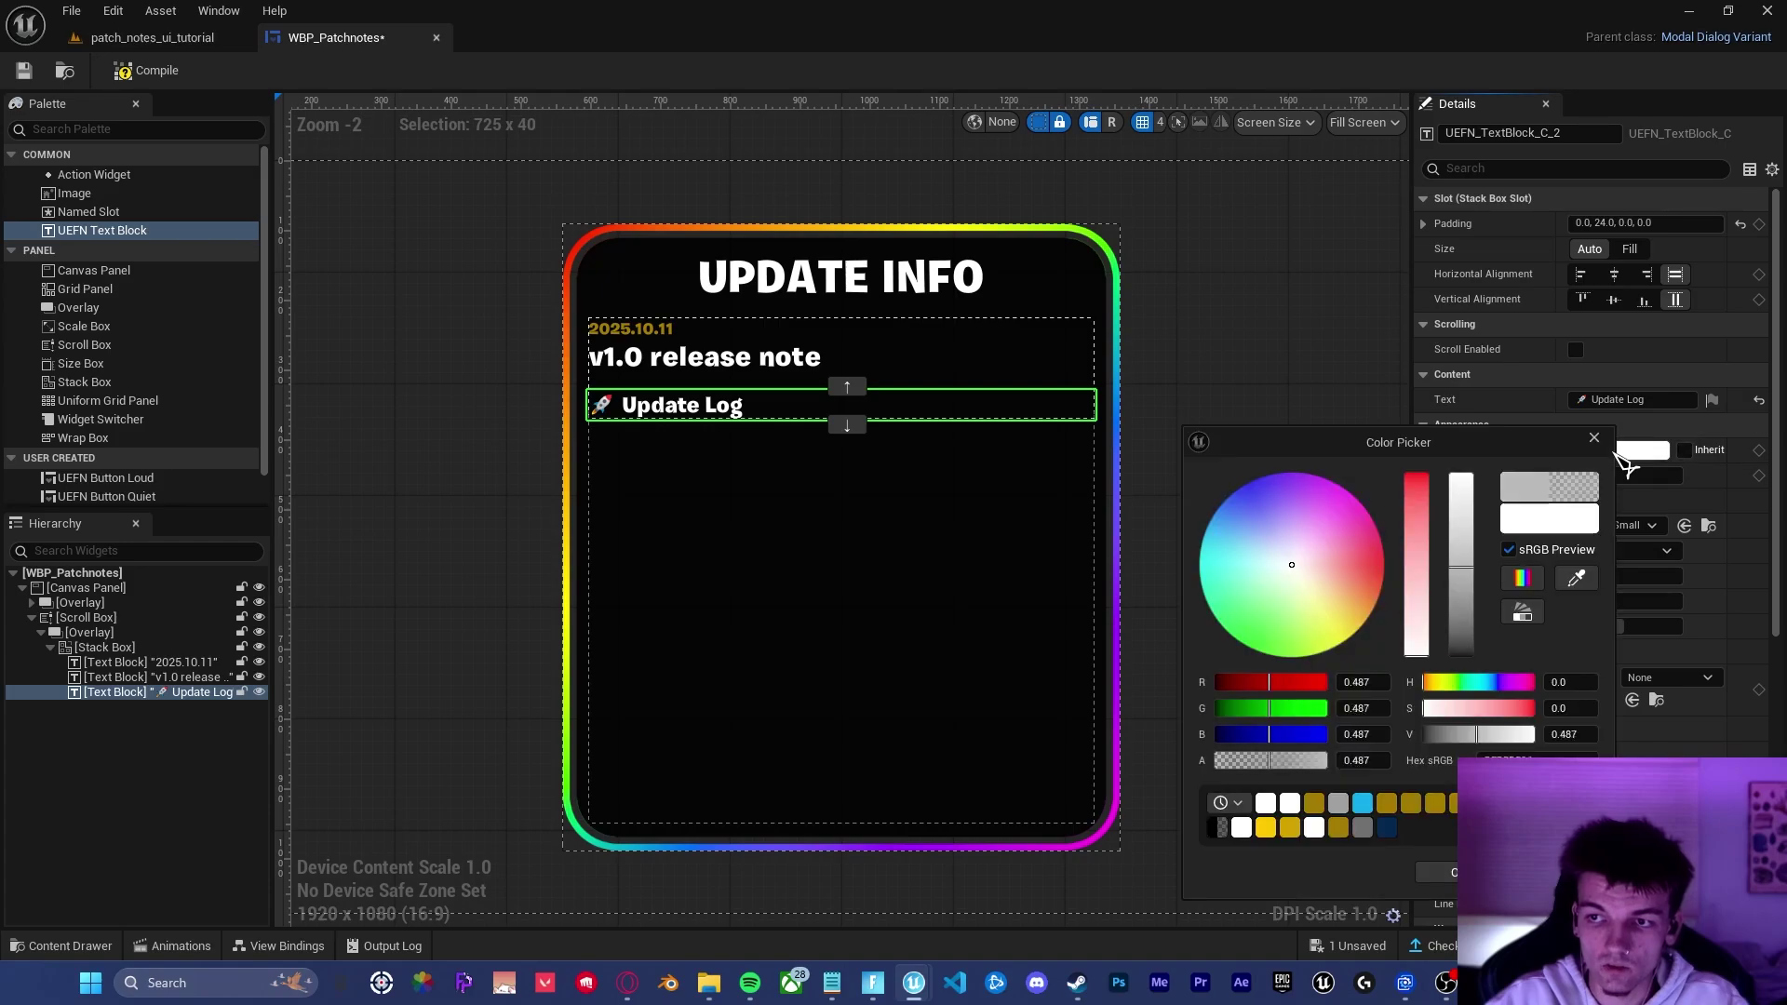
{"action": "left_click", "coordinate": [1468, 602]}
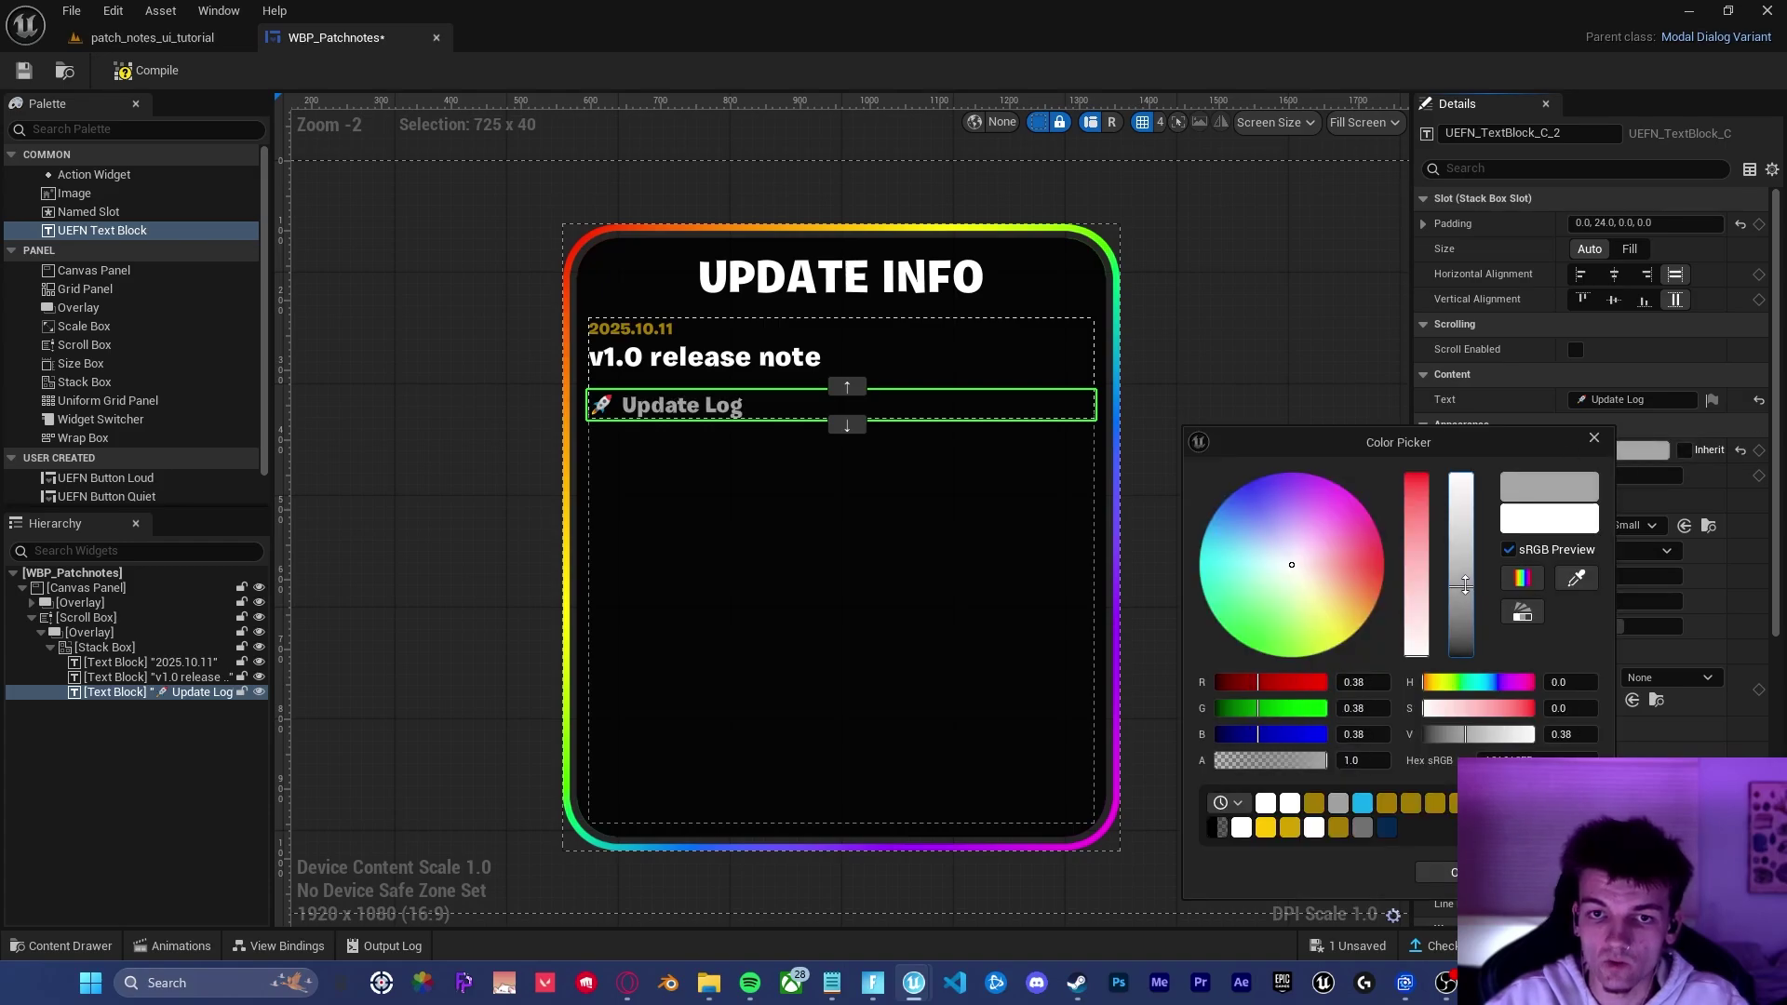
{"action": "left_click_drag", "start_coordinate": [1475, 609], "coordinate": [1469, 632]}
{"action": "left_click", "coordinate": [662, 361]}
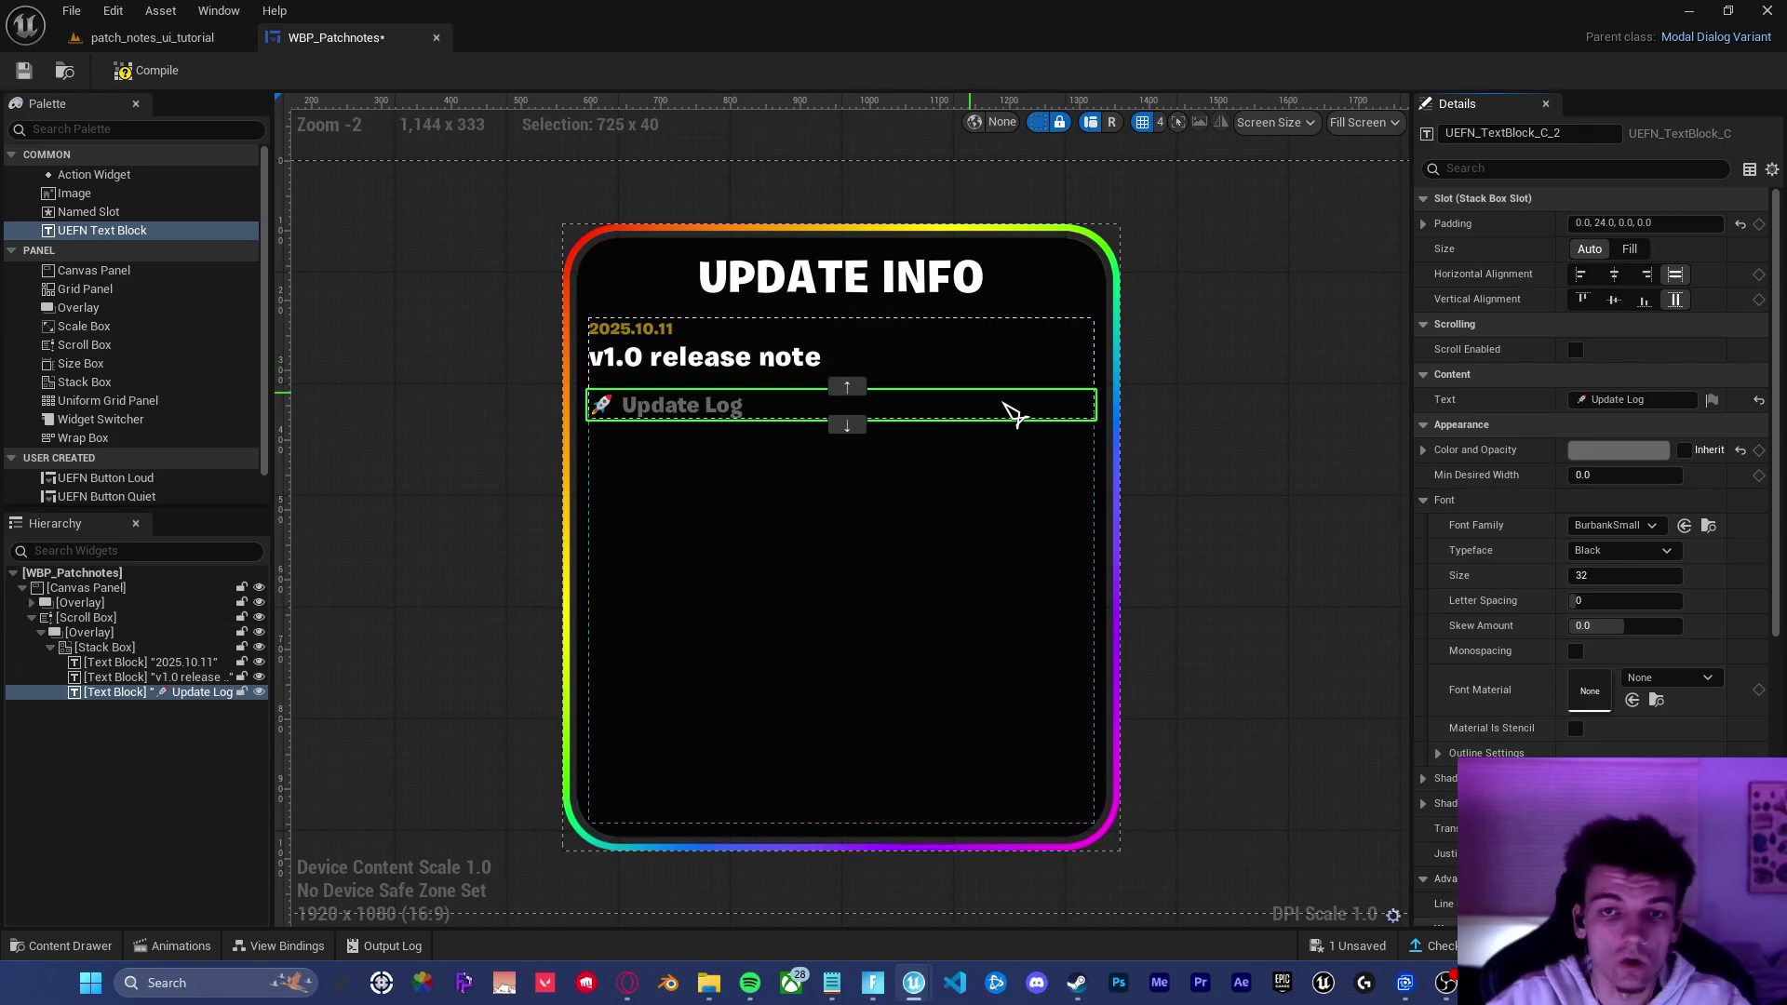
Step: Replace the Update Log text with a star-framed 'Greetings, GOAT' message
{"action": "left_click", "coordinate": [1584, 402]}
{"action": "key", "text": "ctrl+a"}
{"action": "key", "text": "BackSpace"}
{"action": "key", "text": "super+period"}
{"action": "type", "text": "stars"}
{"action": "key", "text": "Return"}
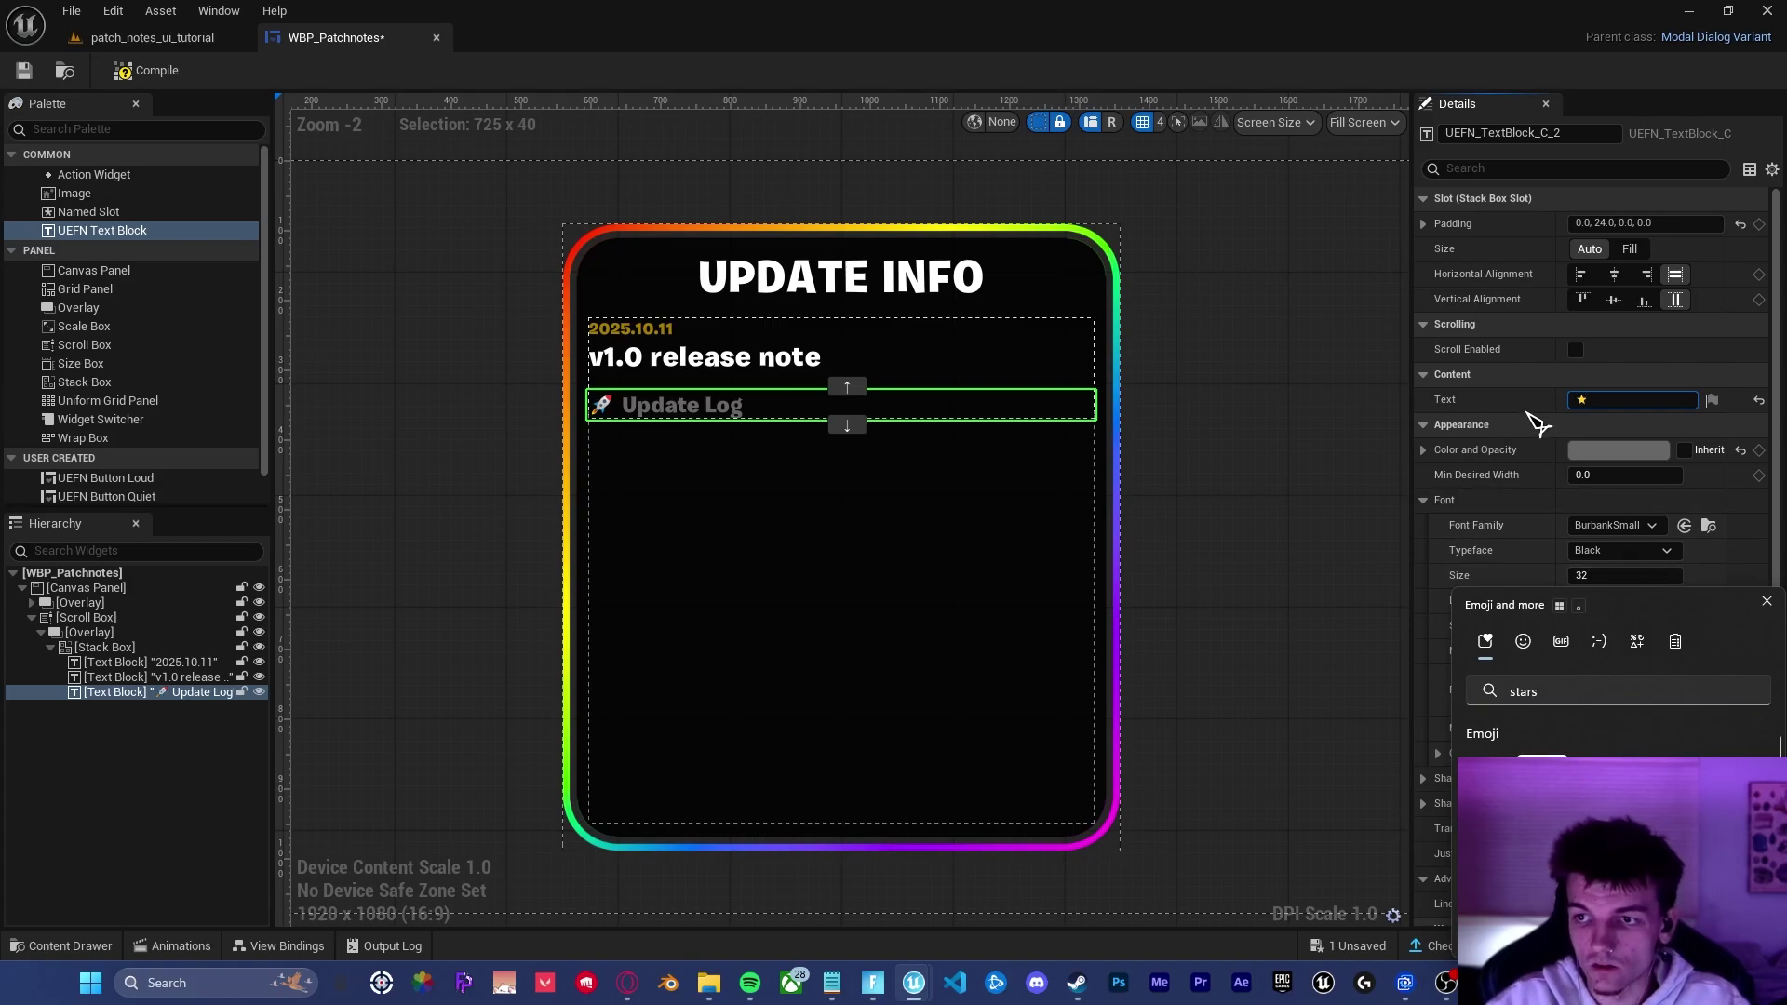
{"action": "left_click", "coordinate": [1617, 402]}
{"action": "type", "text": "Greetings, GOAT"}
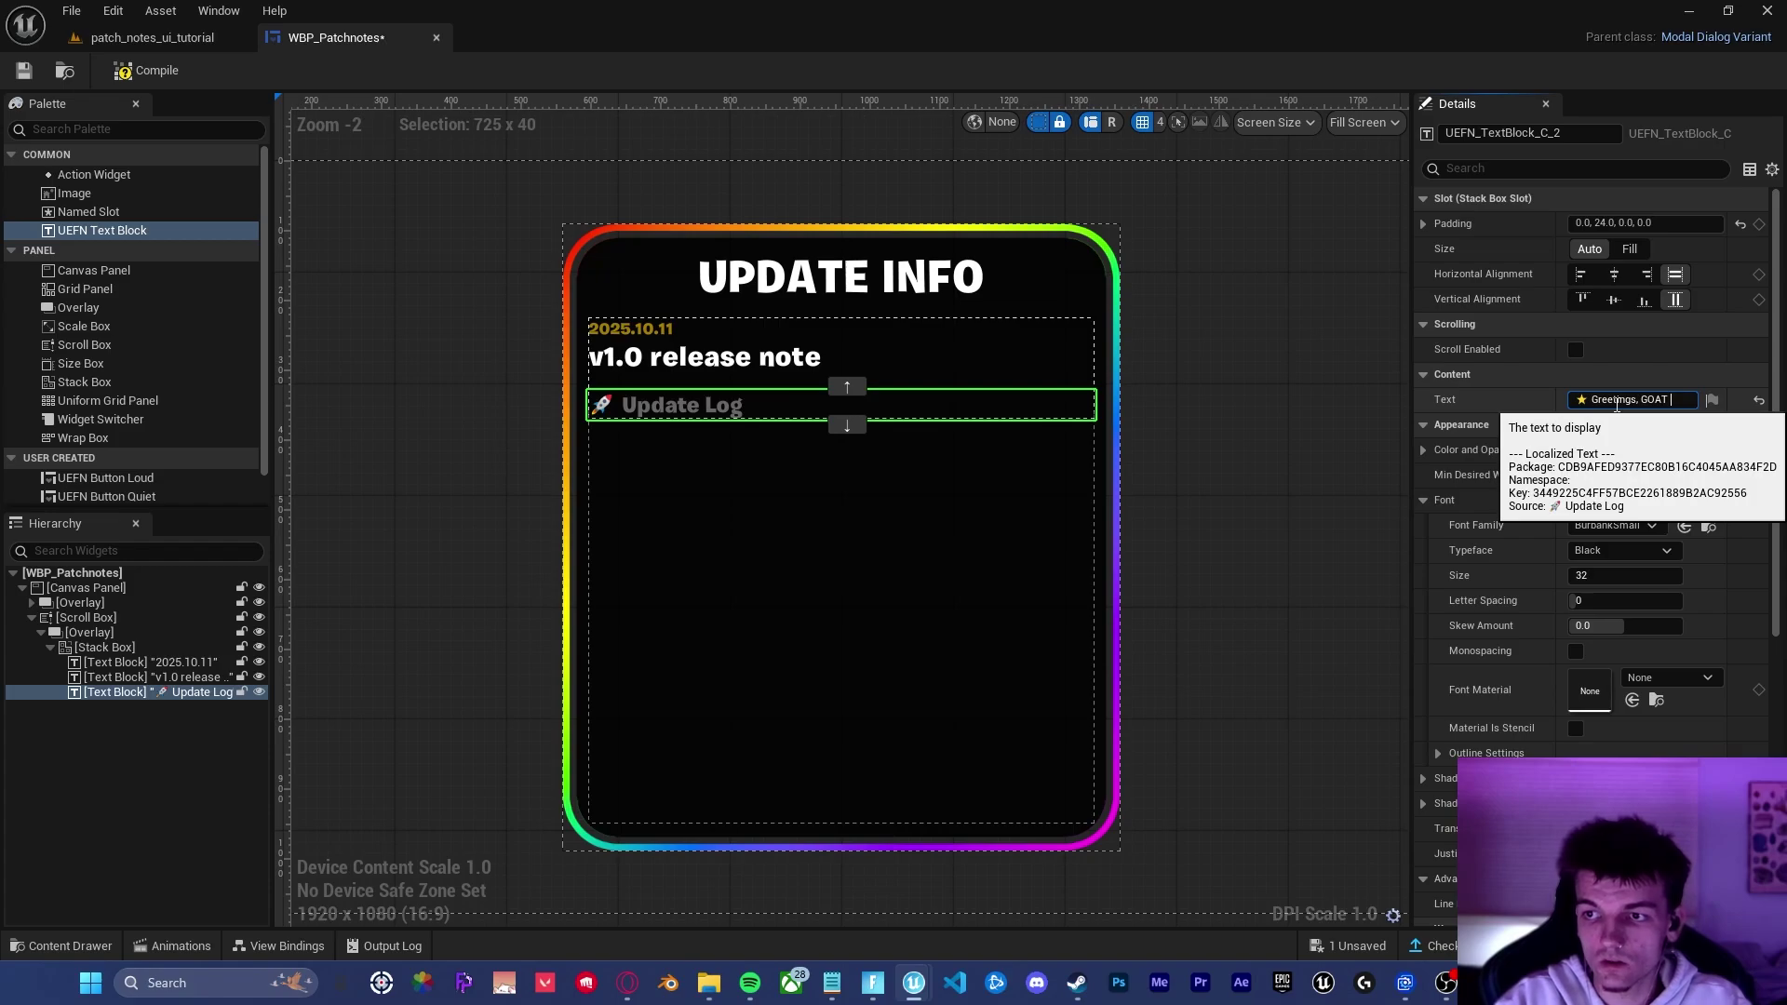
{"action": "type", "text": "🚀"}
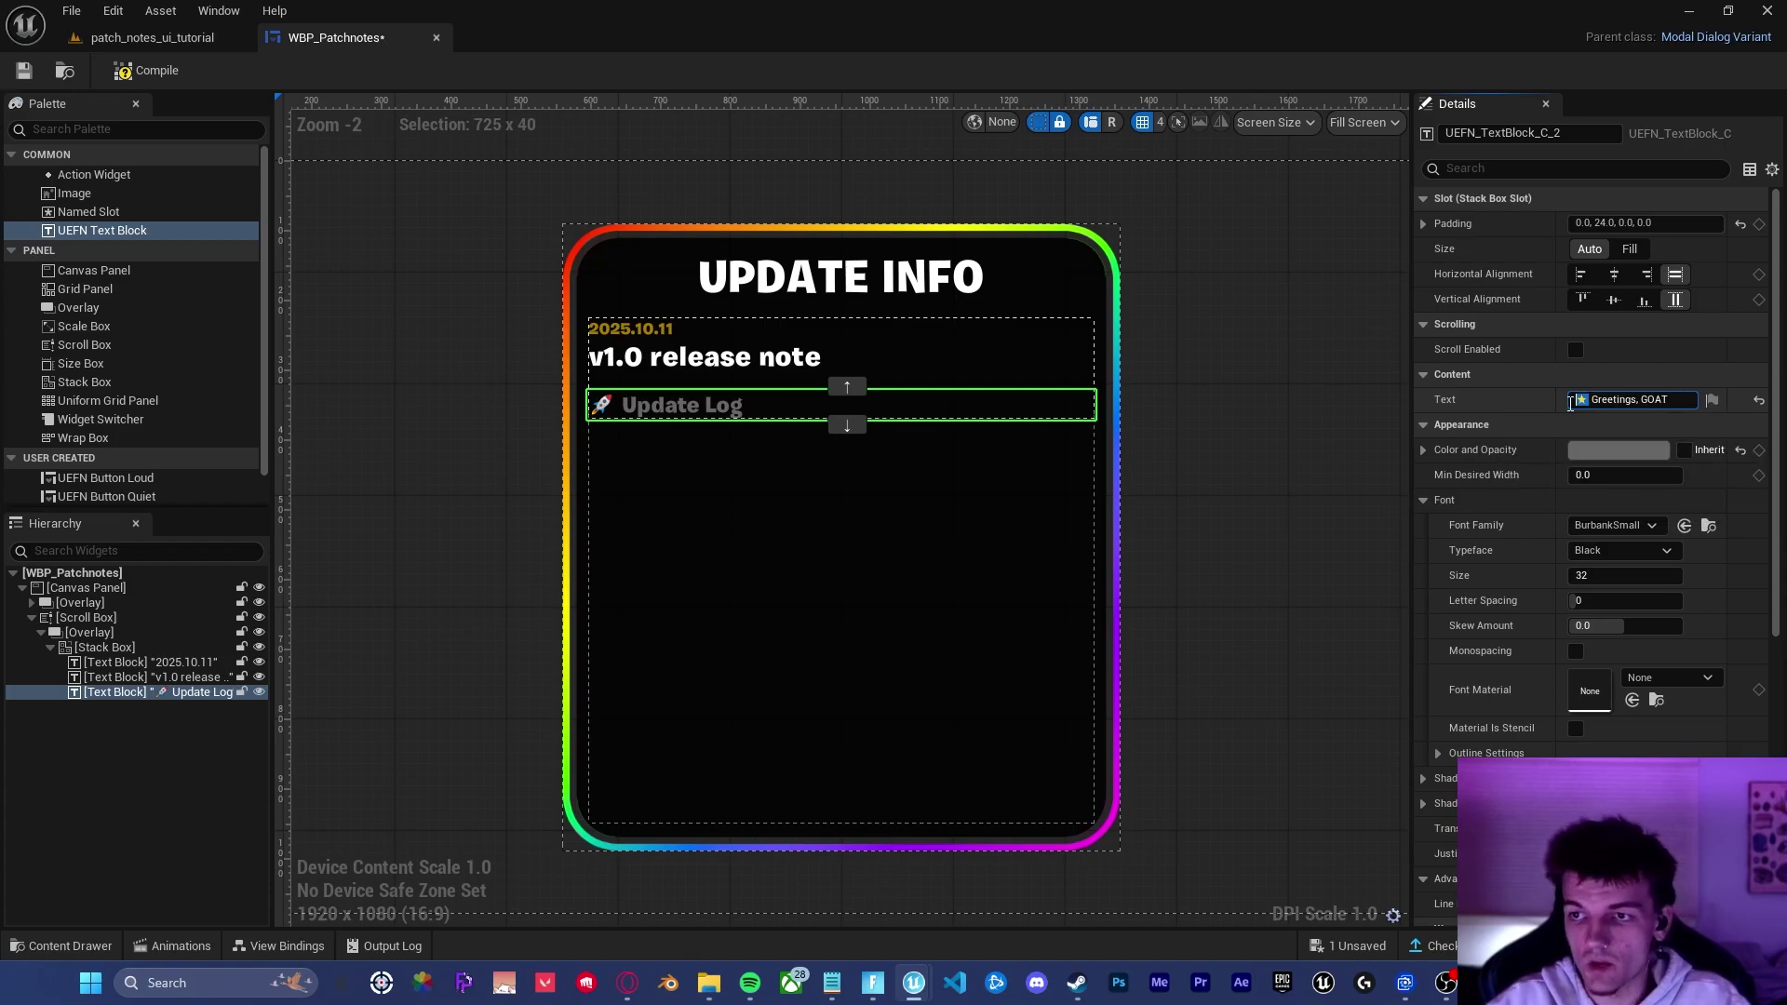
{"action": "key", "text": "Return"}
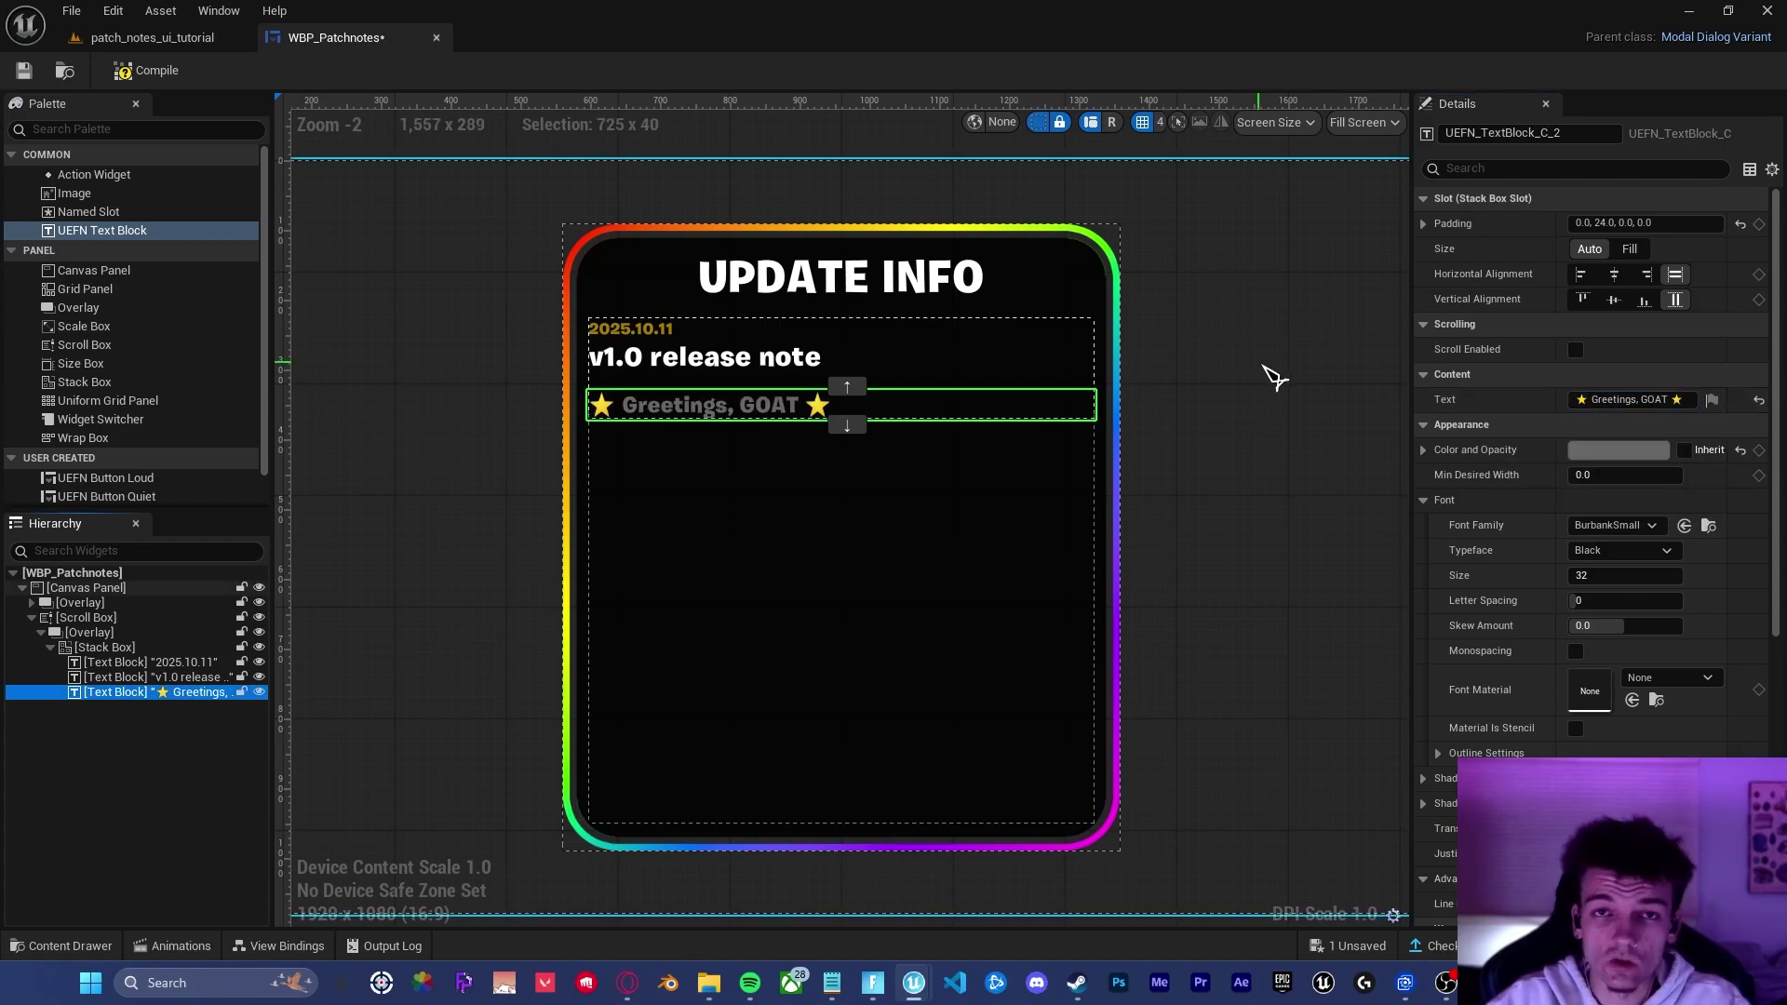
Step: Undo the greeting back to Update Log and remove the extra duplicate
{"action": "key", "text": "ctrl+z"}
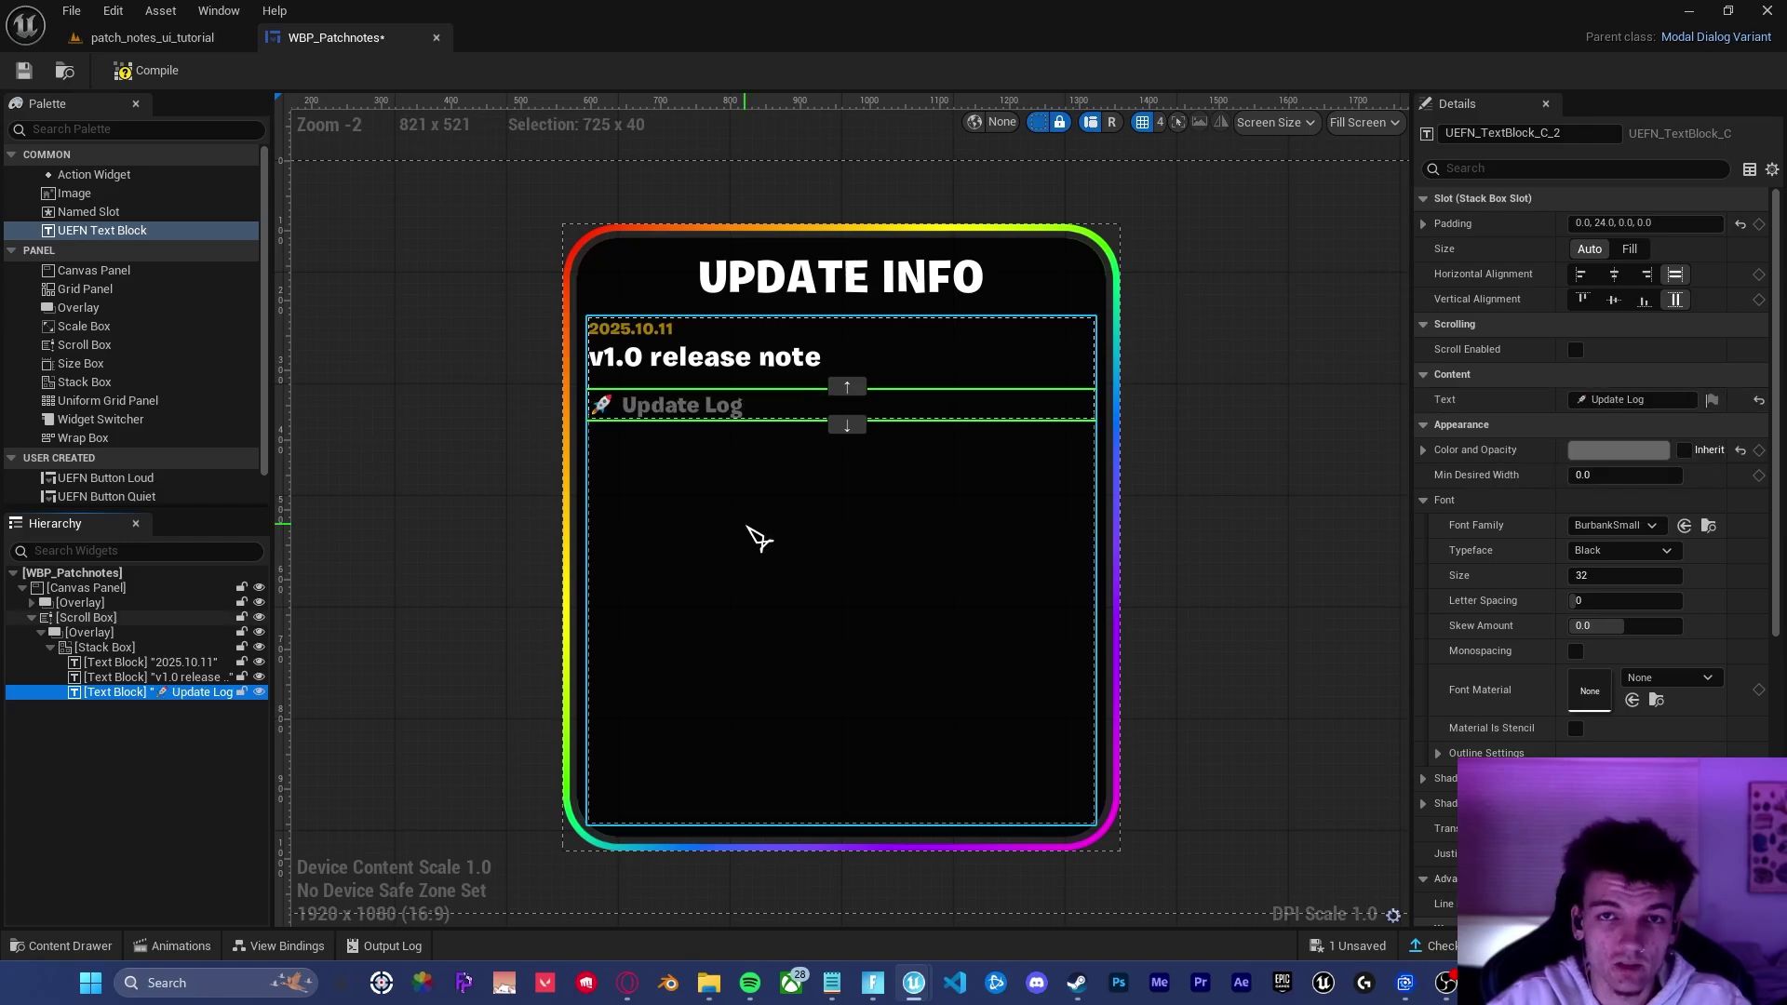
{"action": "key", "text": "ctrl+d"}
{"action": "key", "text": "ctrl+z"}
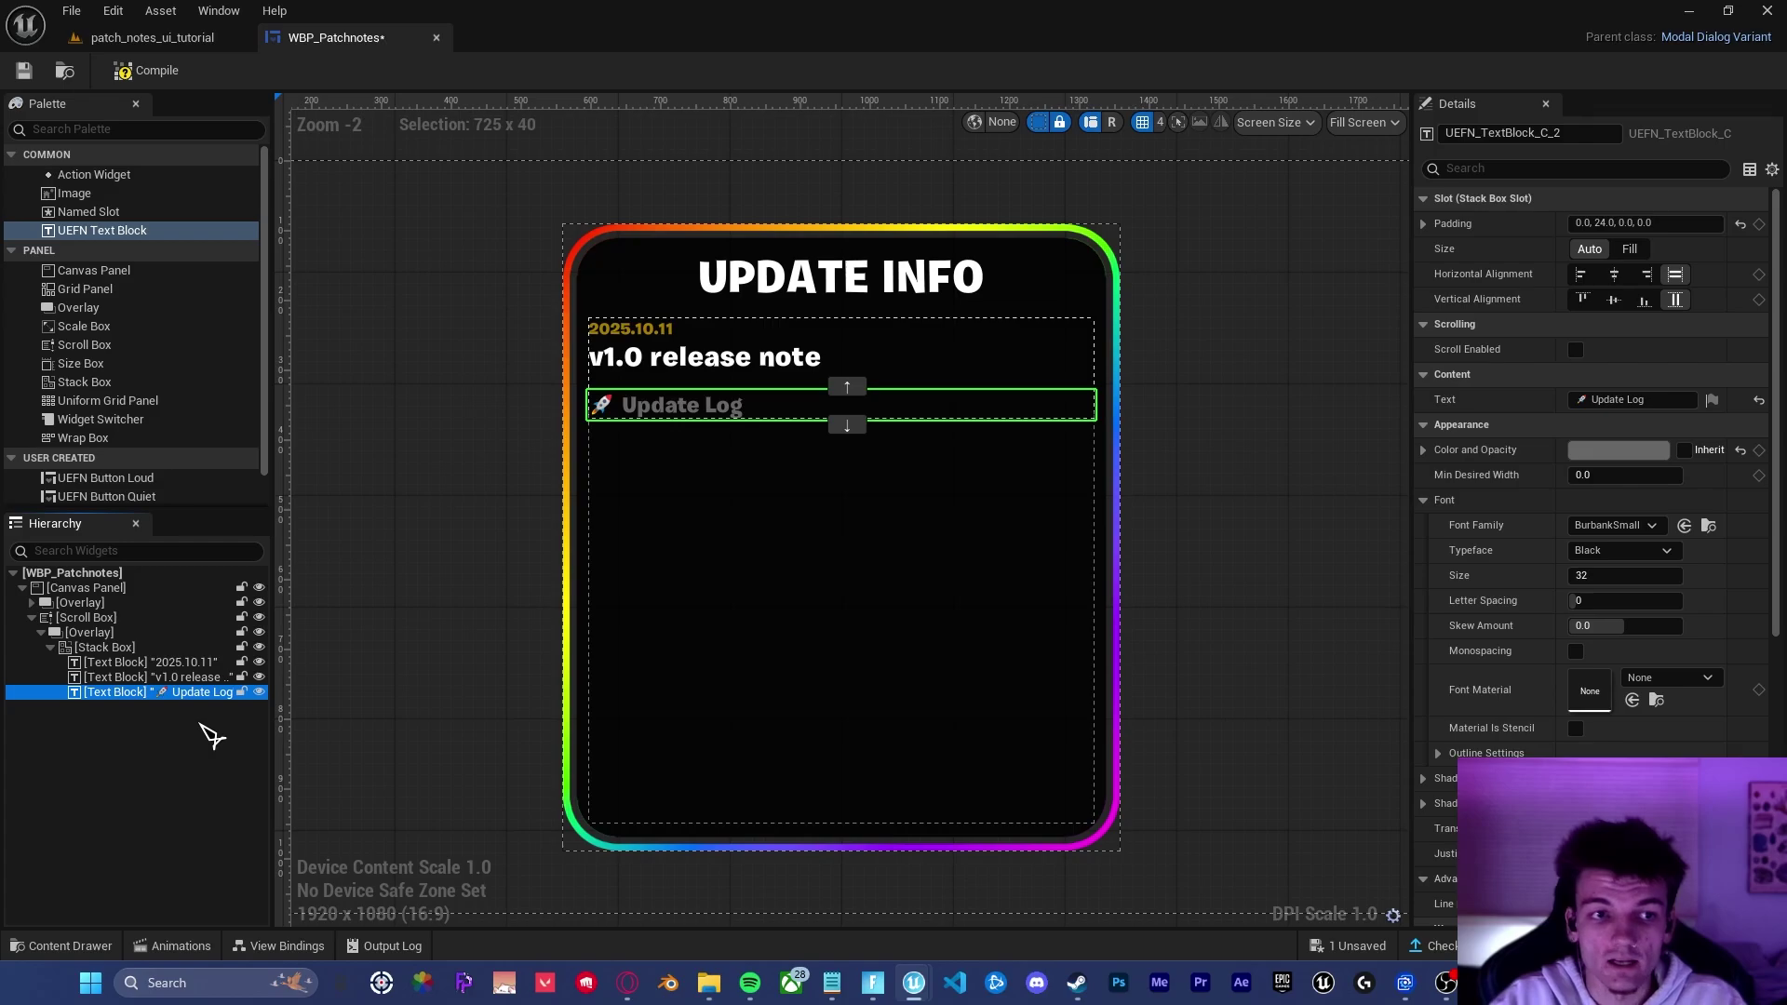
Step: Paste the welcome message line under Update Log and enable Auto Wrap Text
{"action": "key", "text": "ctrl+v"}
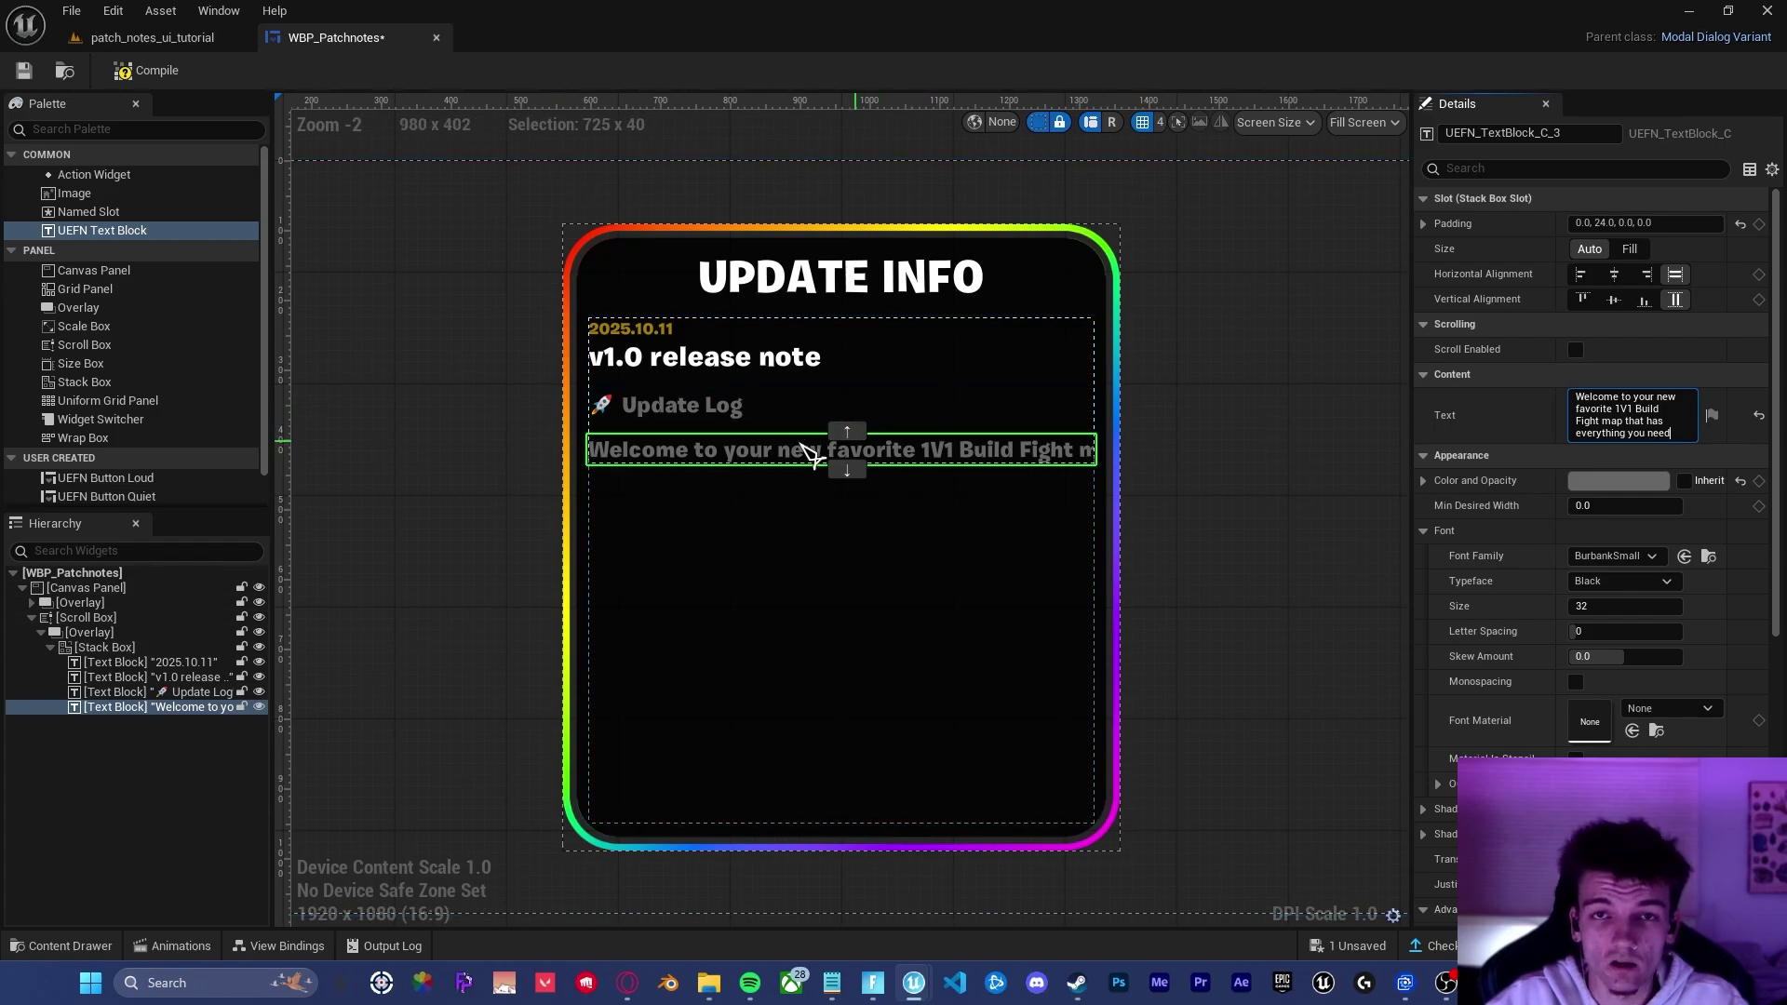
{"action": "scroll", "coordinate": [1631, 475], "scroll_direction": "down", "scroll_amount": 1}
{"action": "scroll", "coordinate": [1632, 484], "scroll_direction": "down", "scroll_amount": 6}
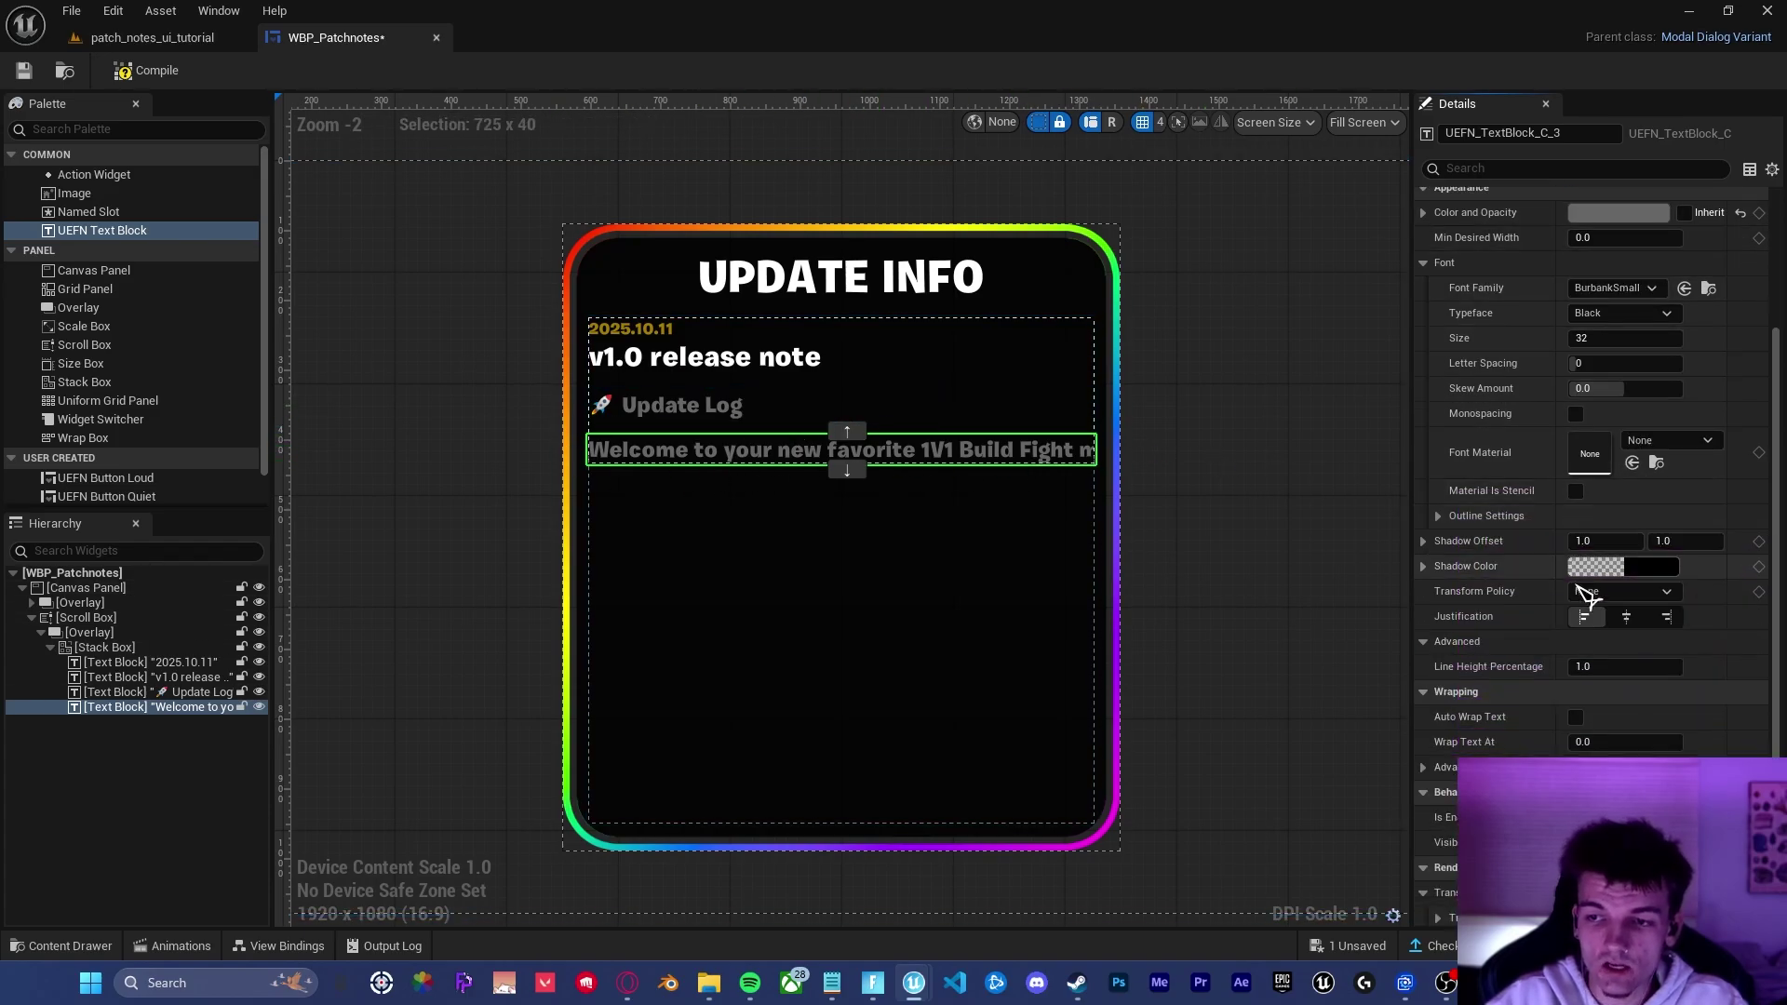
{"action": "left_click", "coordinate": [1575, 717]}
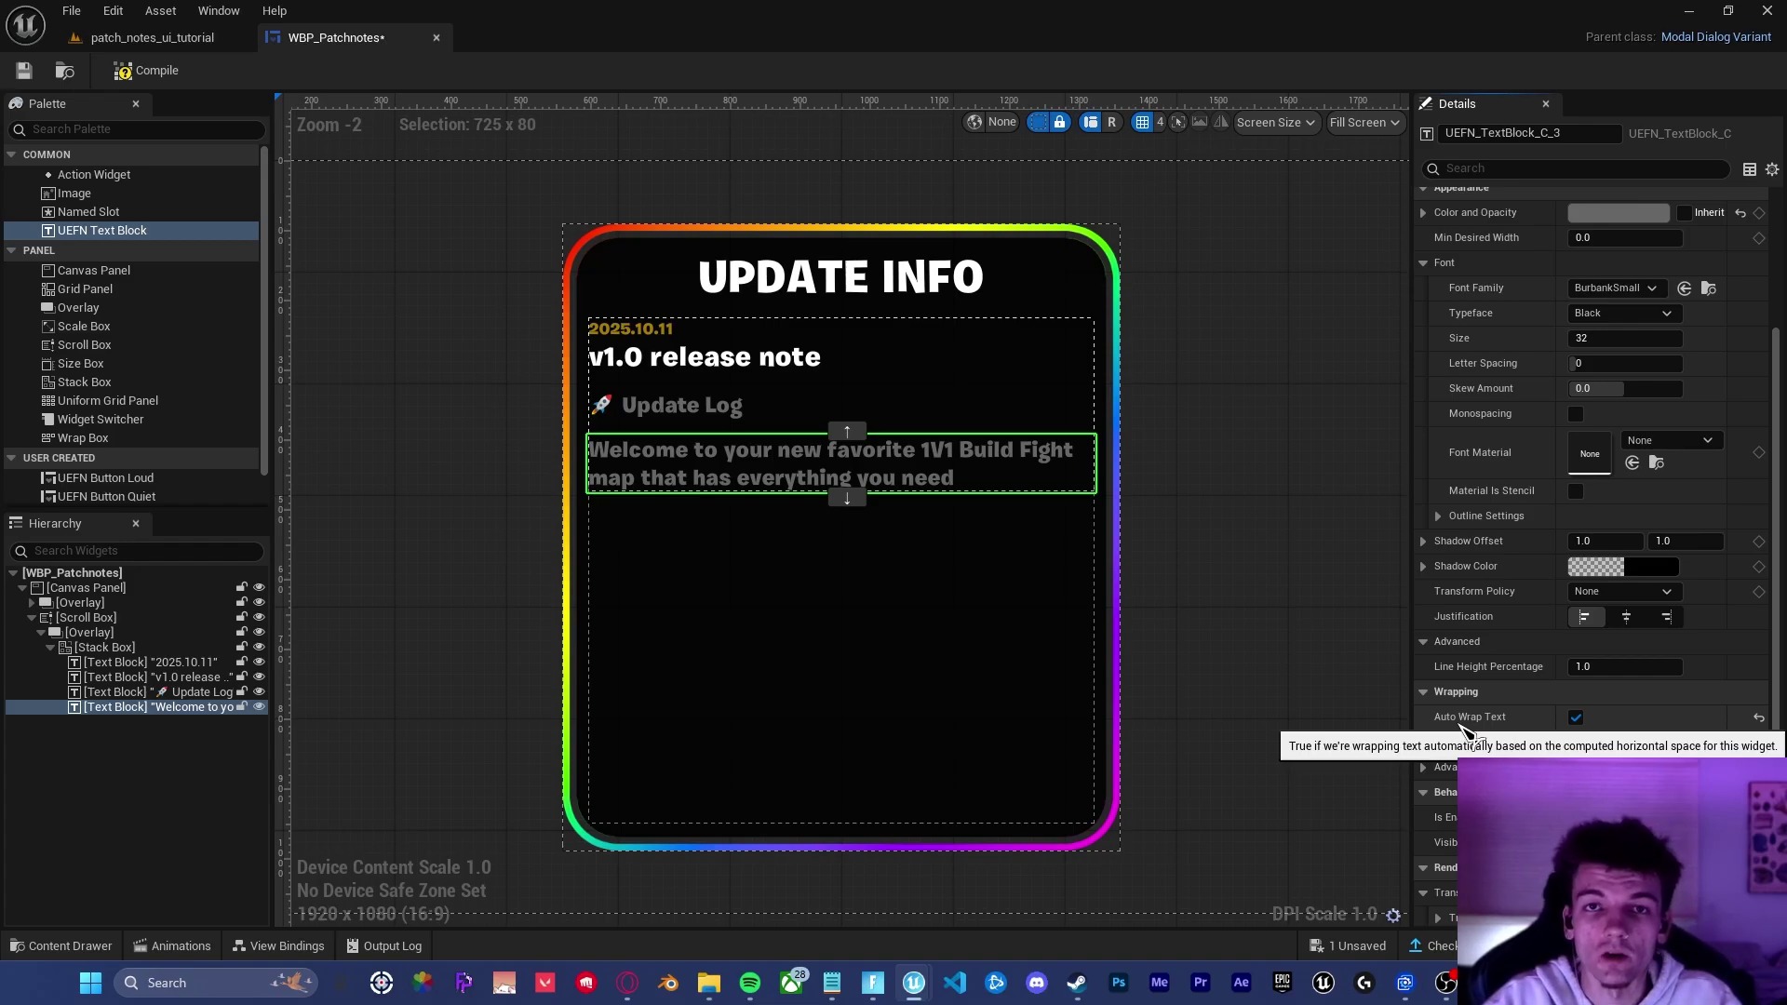
Step: Duplicate the welcome line into the 1V1 Area and target-emoji Aim Course lines
{"action": "key", "text": "ctrl+d"}
{"action": "type", "text": "🏆 1V1 Area"}
{"action": "key", "text": "ctrl+d"}
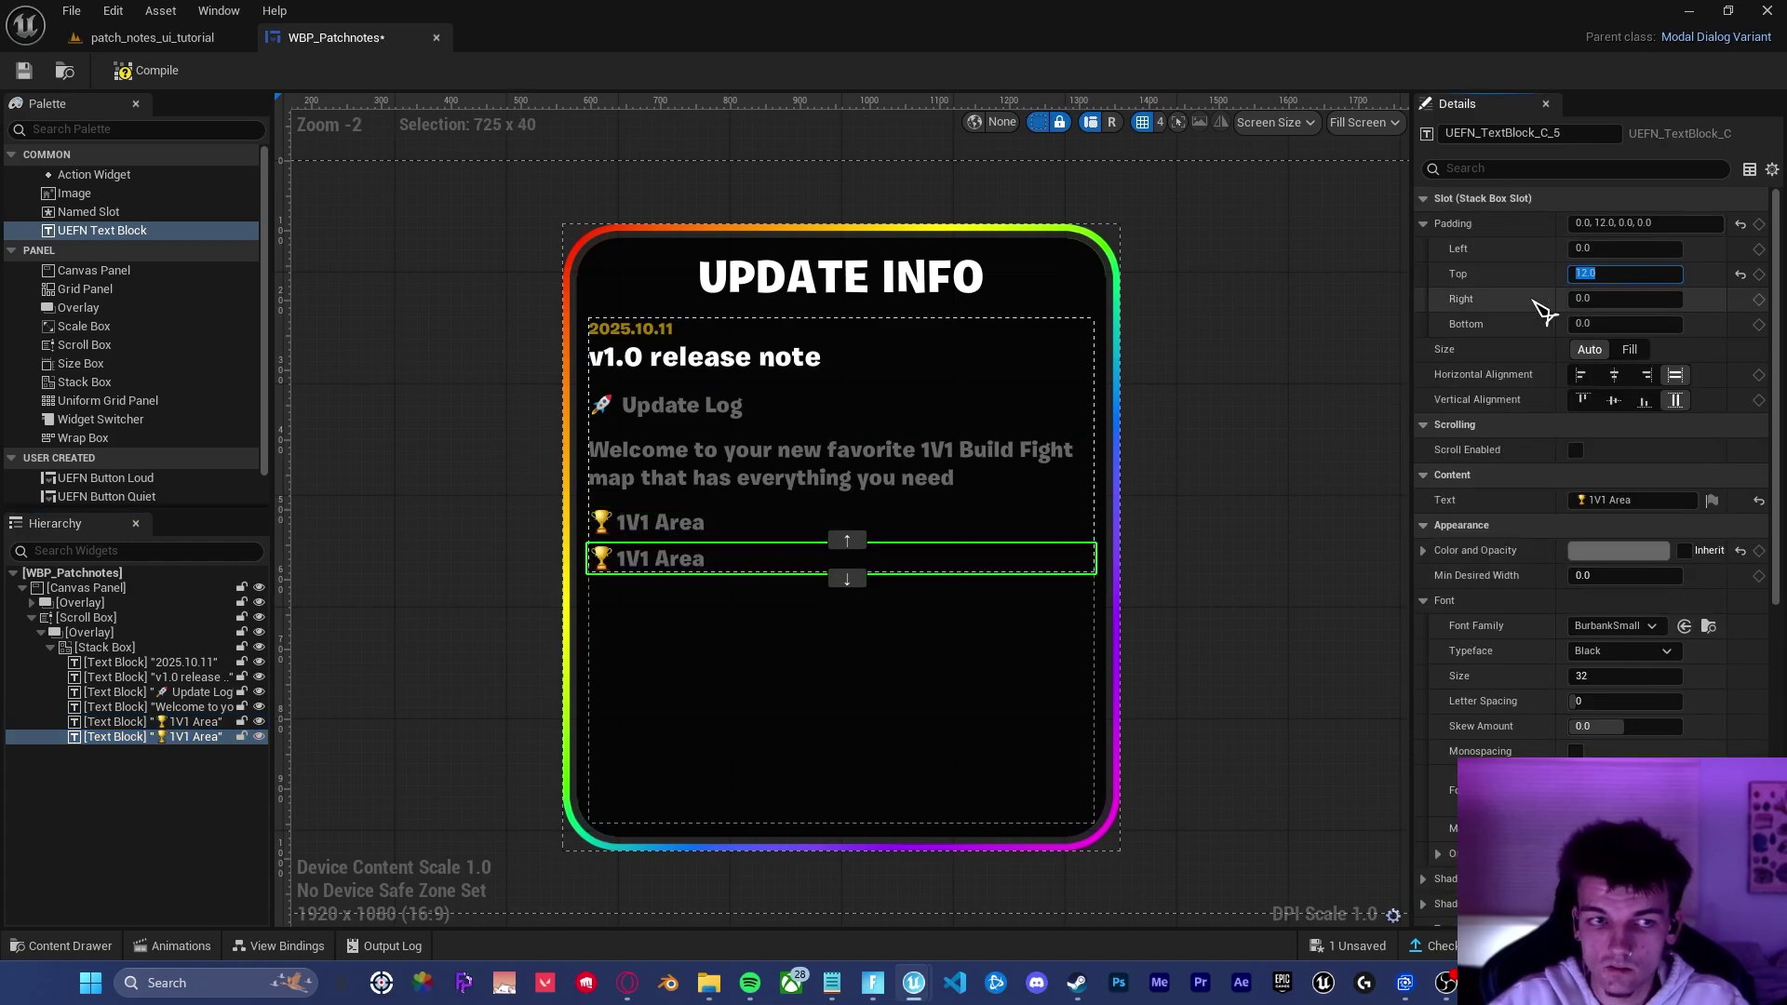
{"action": "left_click", "coordinate": [1631, 499]}
{"action": "key", "text": "super+period"}
{"action": "left_click", "coordinate": [935, 752]}
{"action": "type", "text": "Aim Course"}
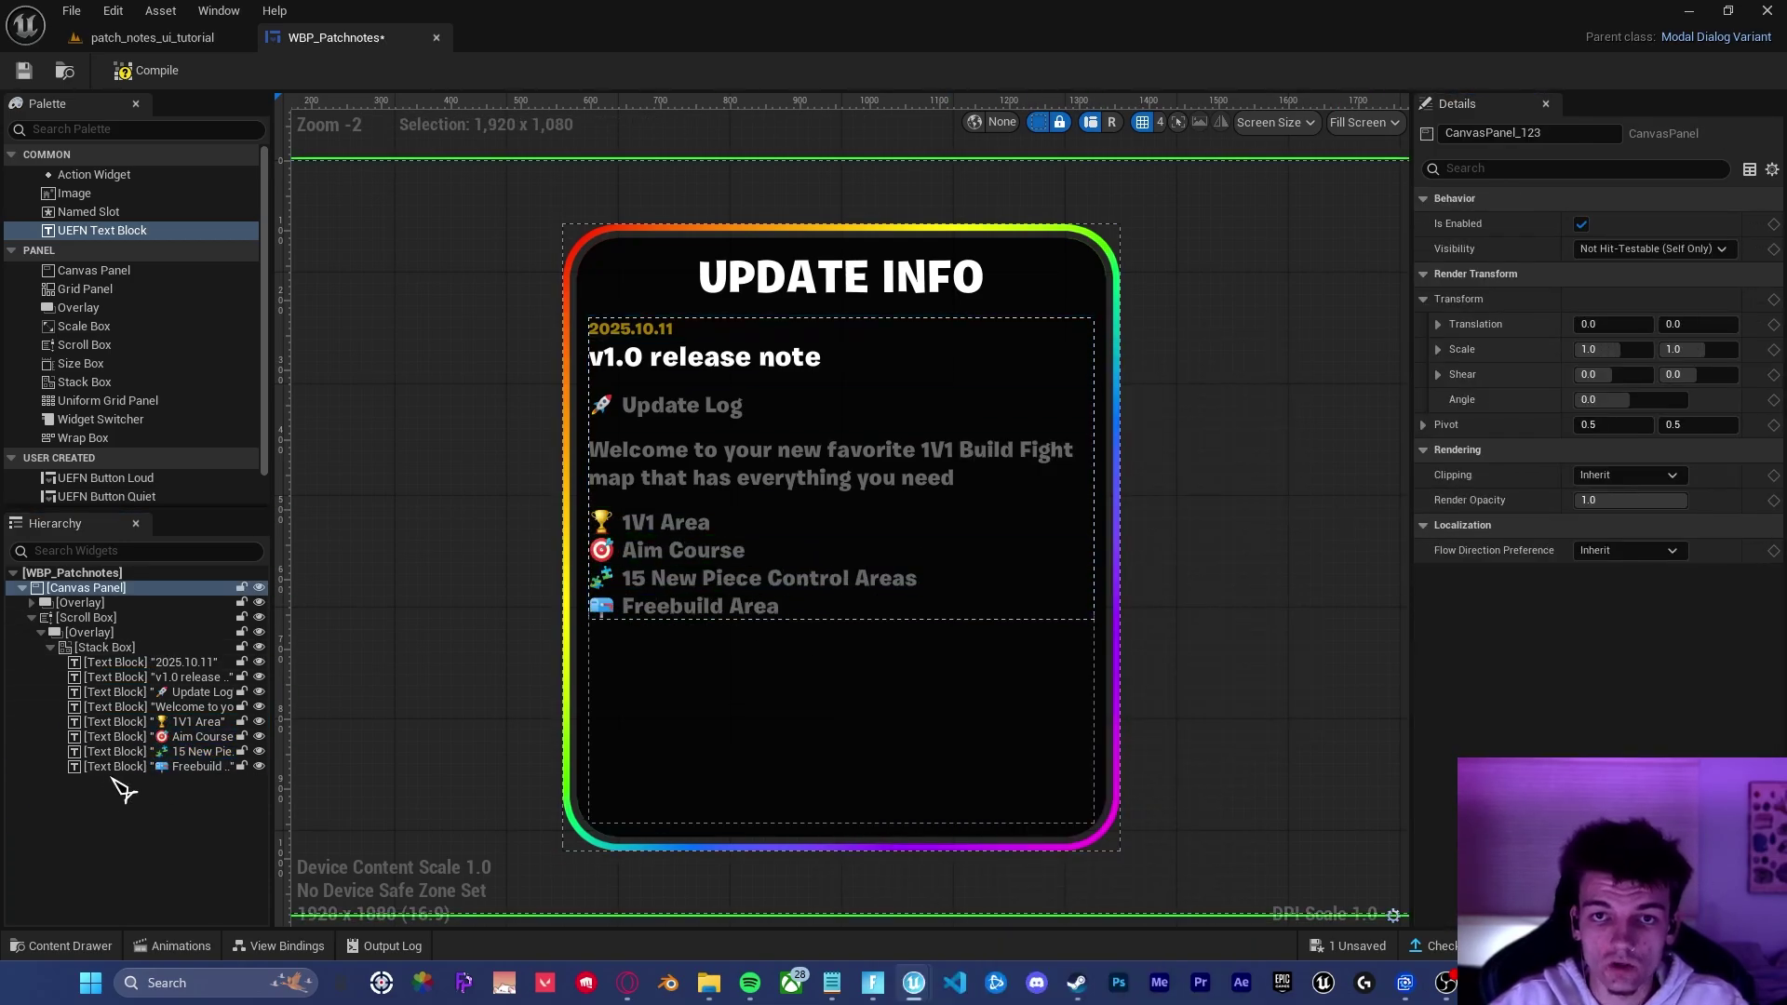
Step: Duplicate the patch-notes overlay and name the two overlays v1.10 and v1.00
{"action": "left_click", "coordinate": [41, 632]}
{"action": "left_click", "coordinate": [90, 633]}
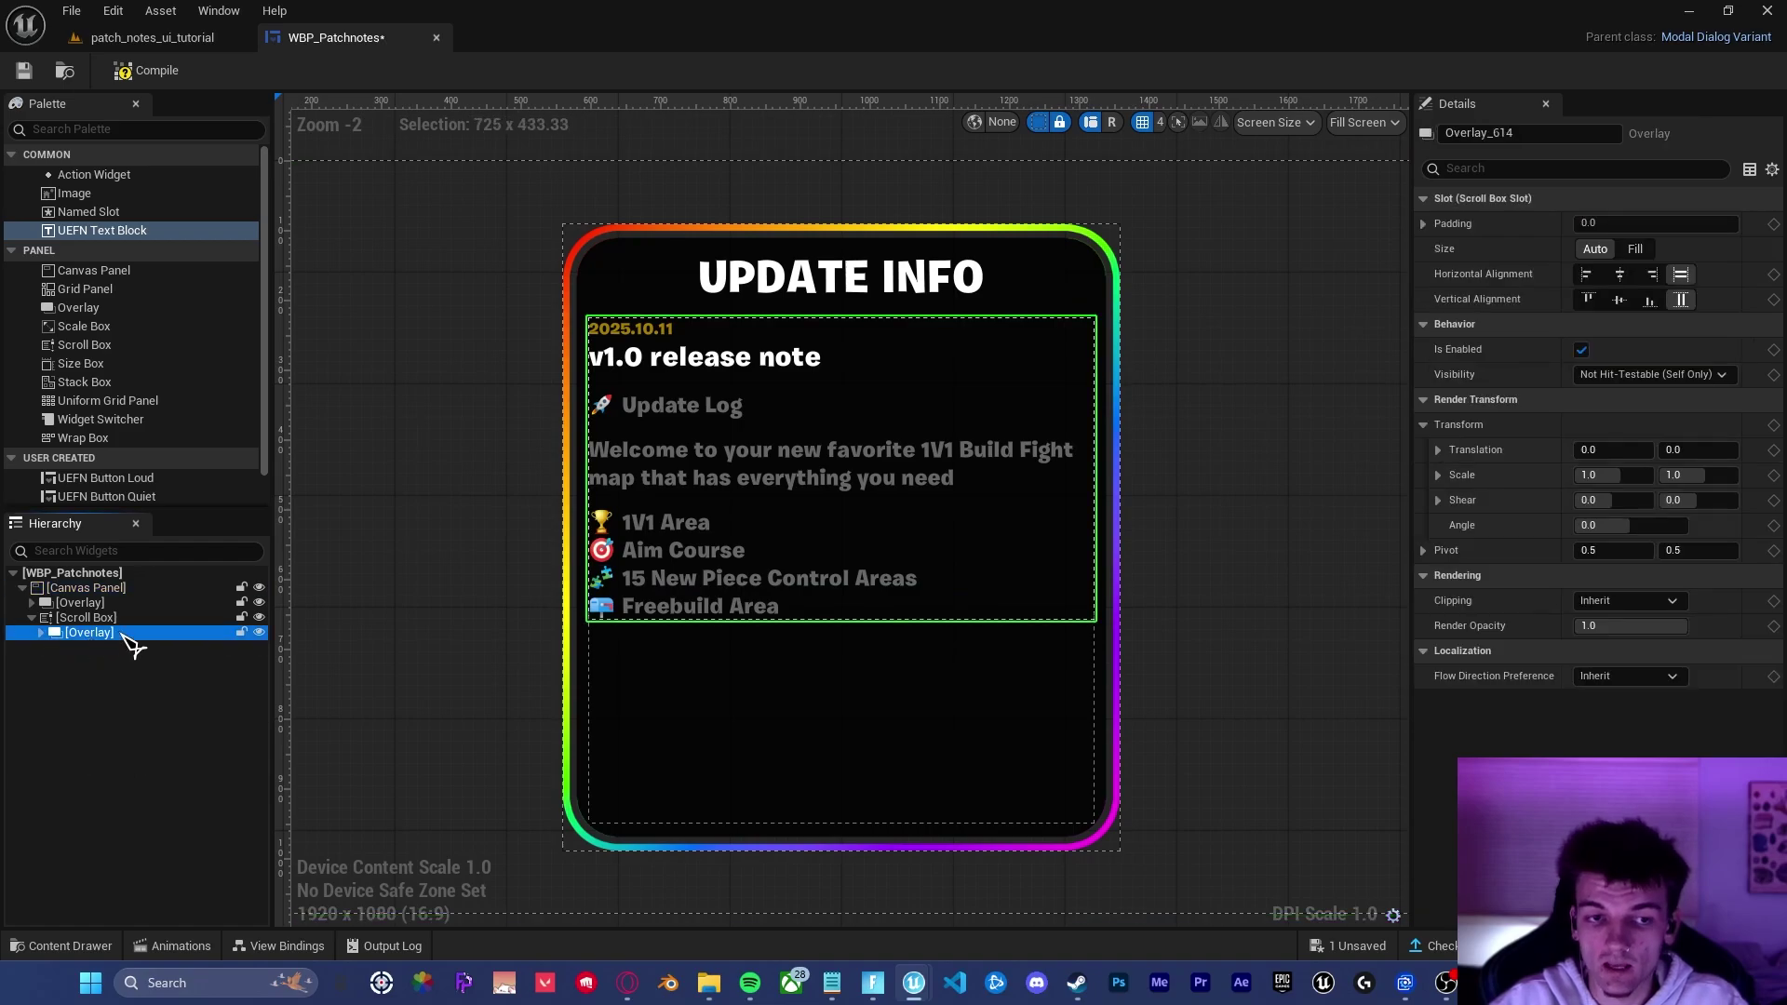
{"action": "key", "text": "ctrl+d"}
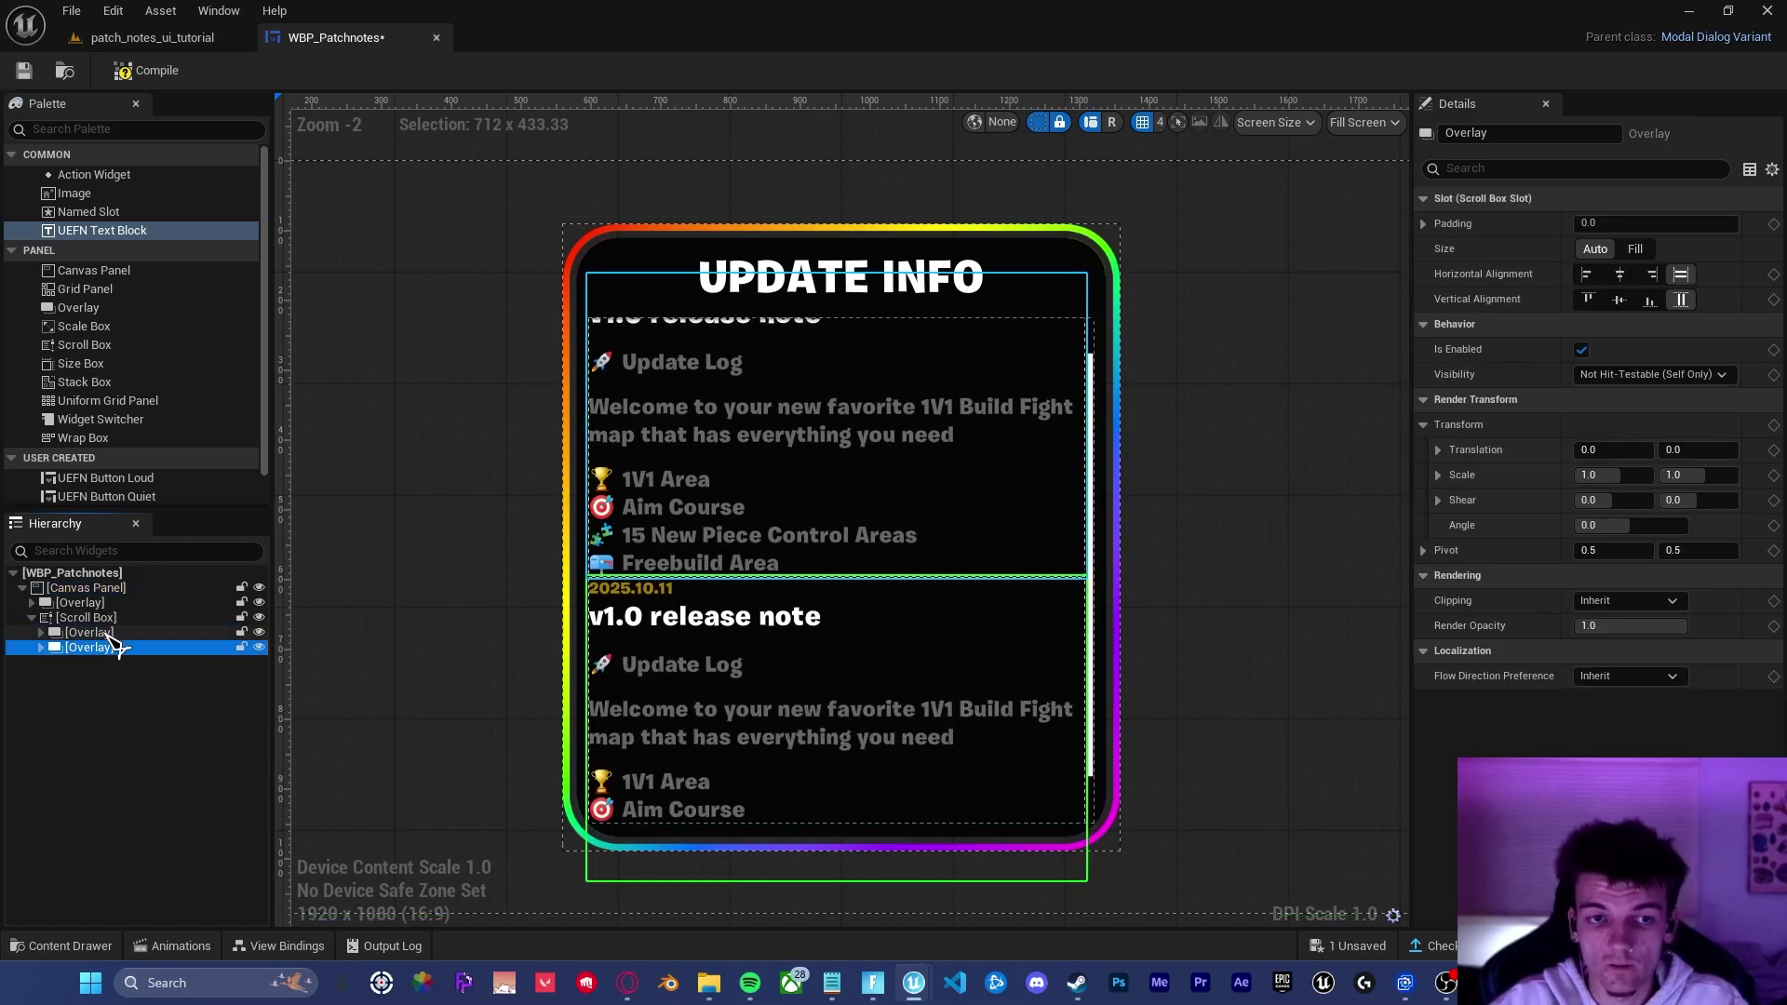
{"action": "left_click", "coordinate": [111, 633]}
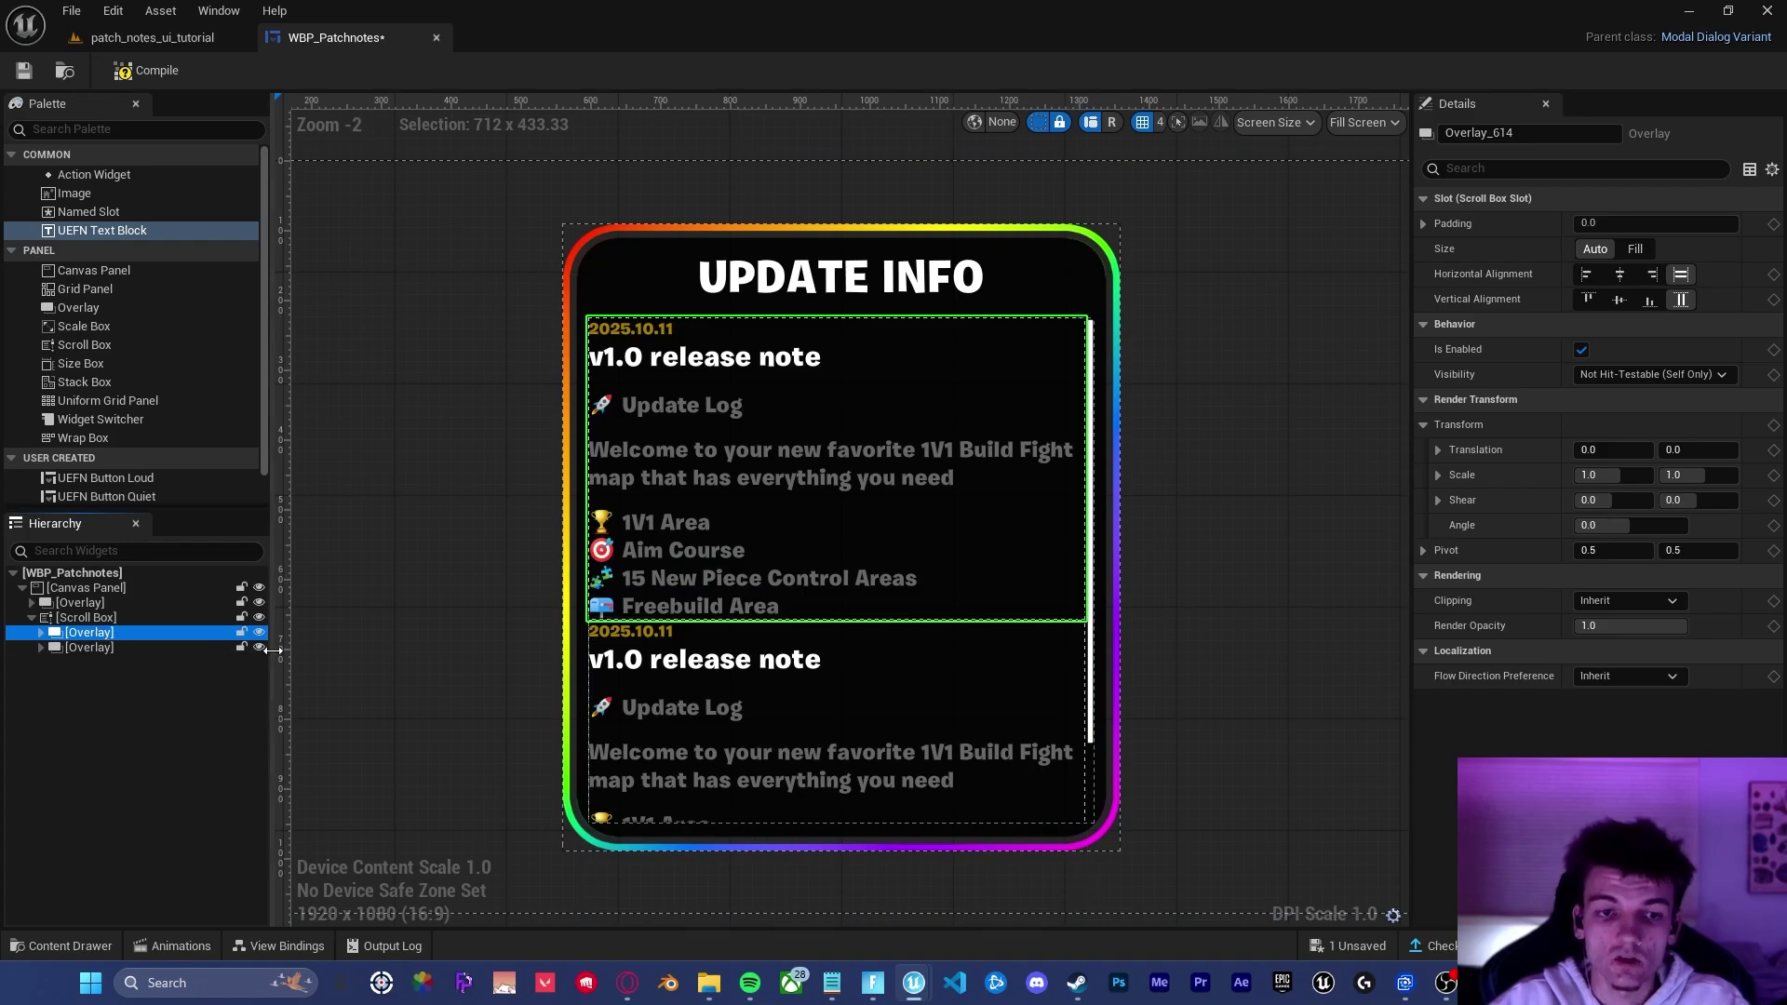
{"action": "key", "text": "F2"}
{"action": "type", "text": "v1.10"}
{"action": "key", "text": "Return"}
{"action": "key", "text": "Down"}
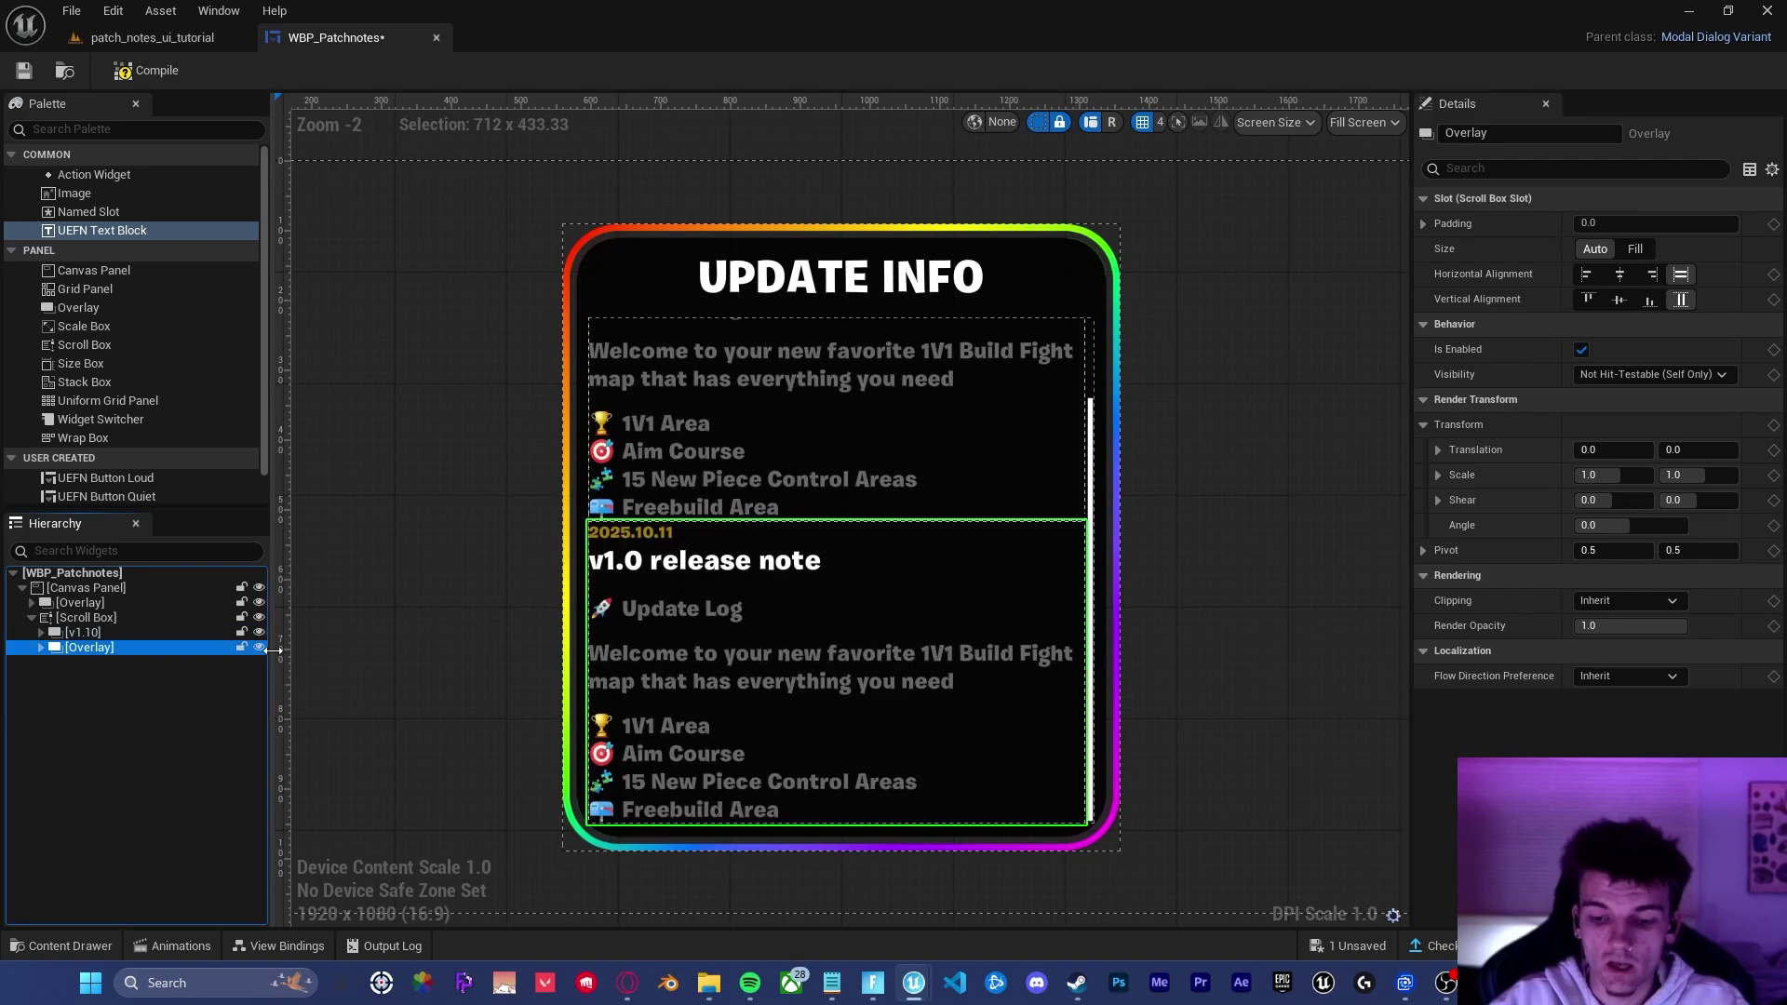
{"action": "key", "text": "F2"}
{"action": "type", "text": "v1.00"}
{"action": "key", "text": "Return"}
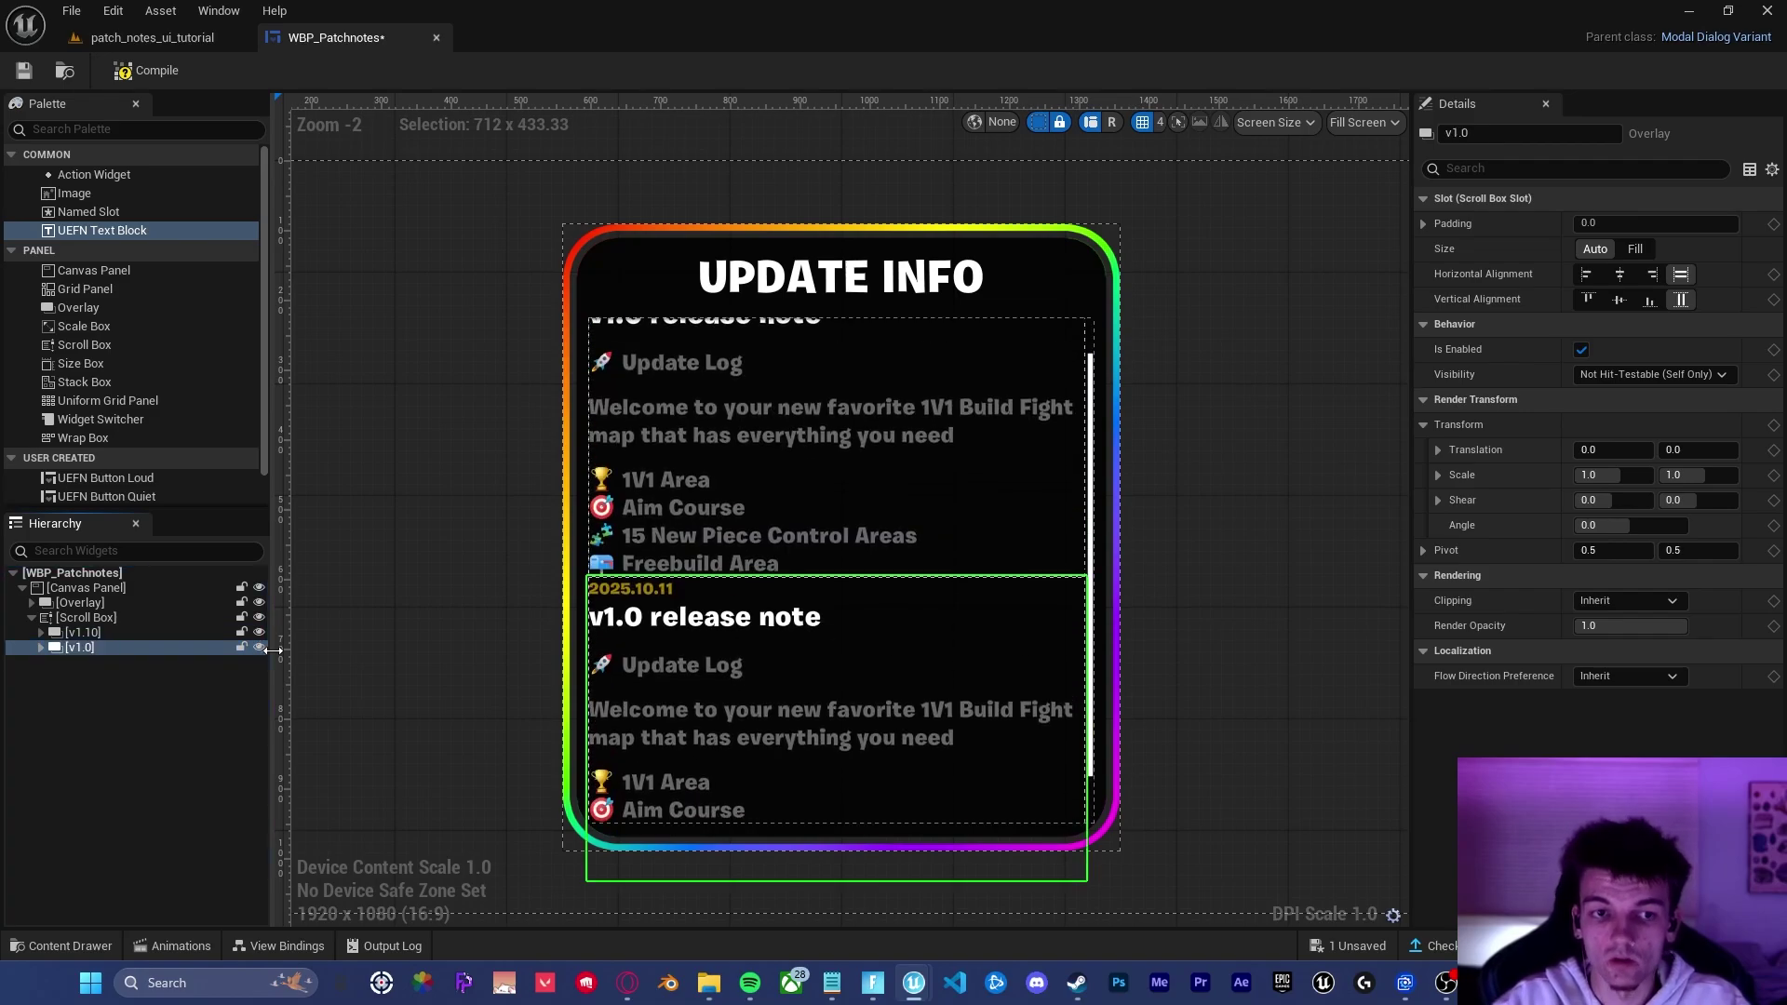
Step: Duplicate v1.10 as a v1.20 copy, then delete that copy
{"action": "left_click", "coordinate": [102, 633]}
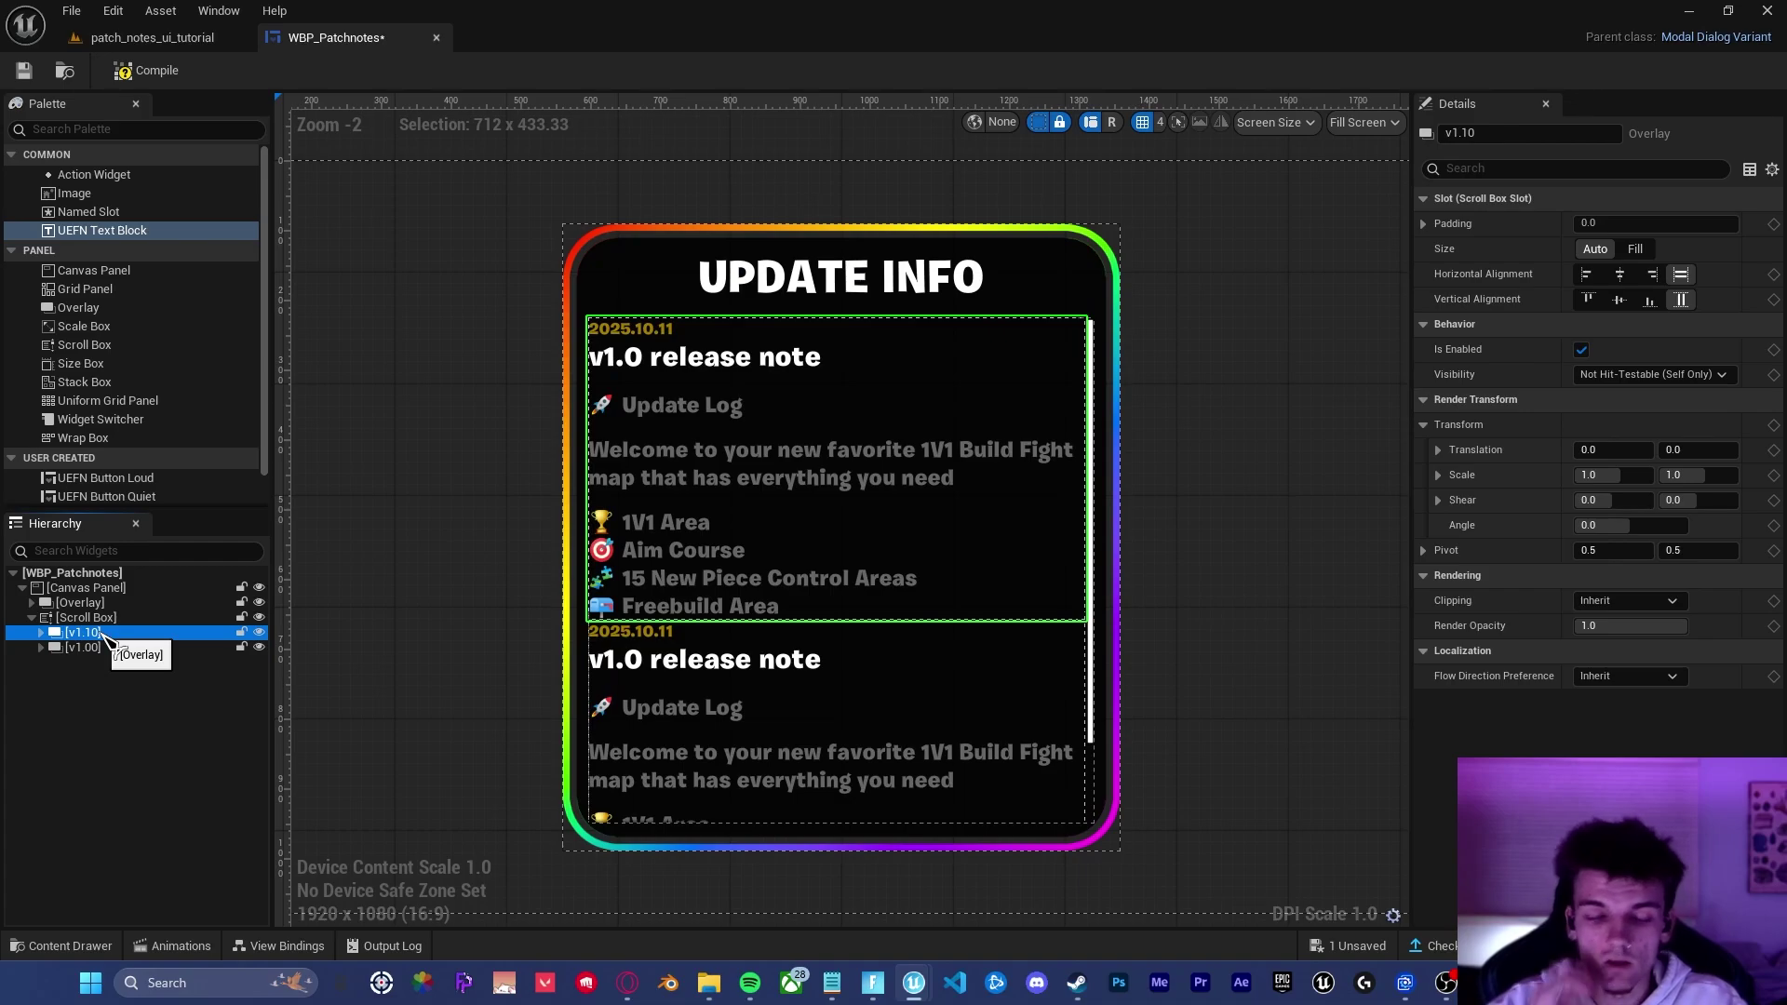
{"action": "key", "text": "ctrl+d"}
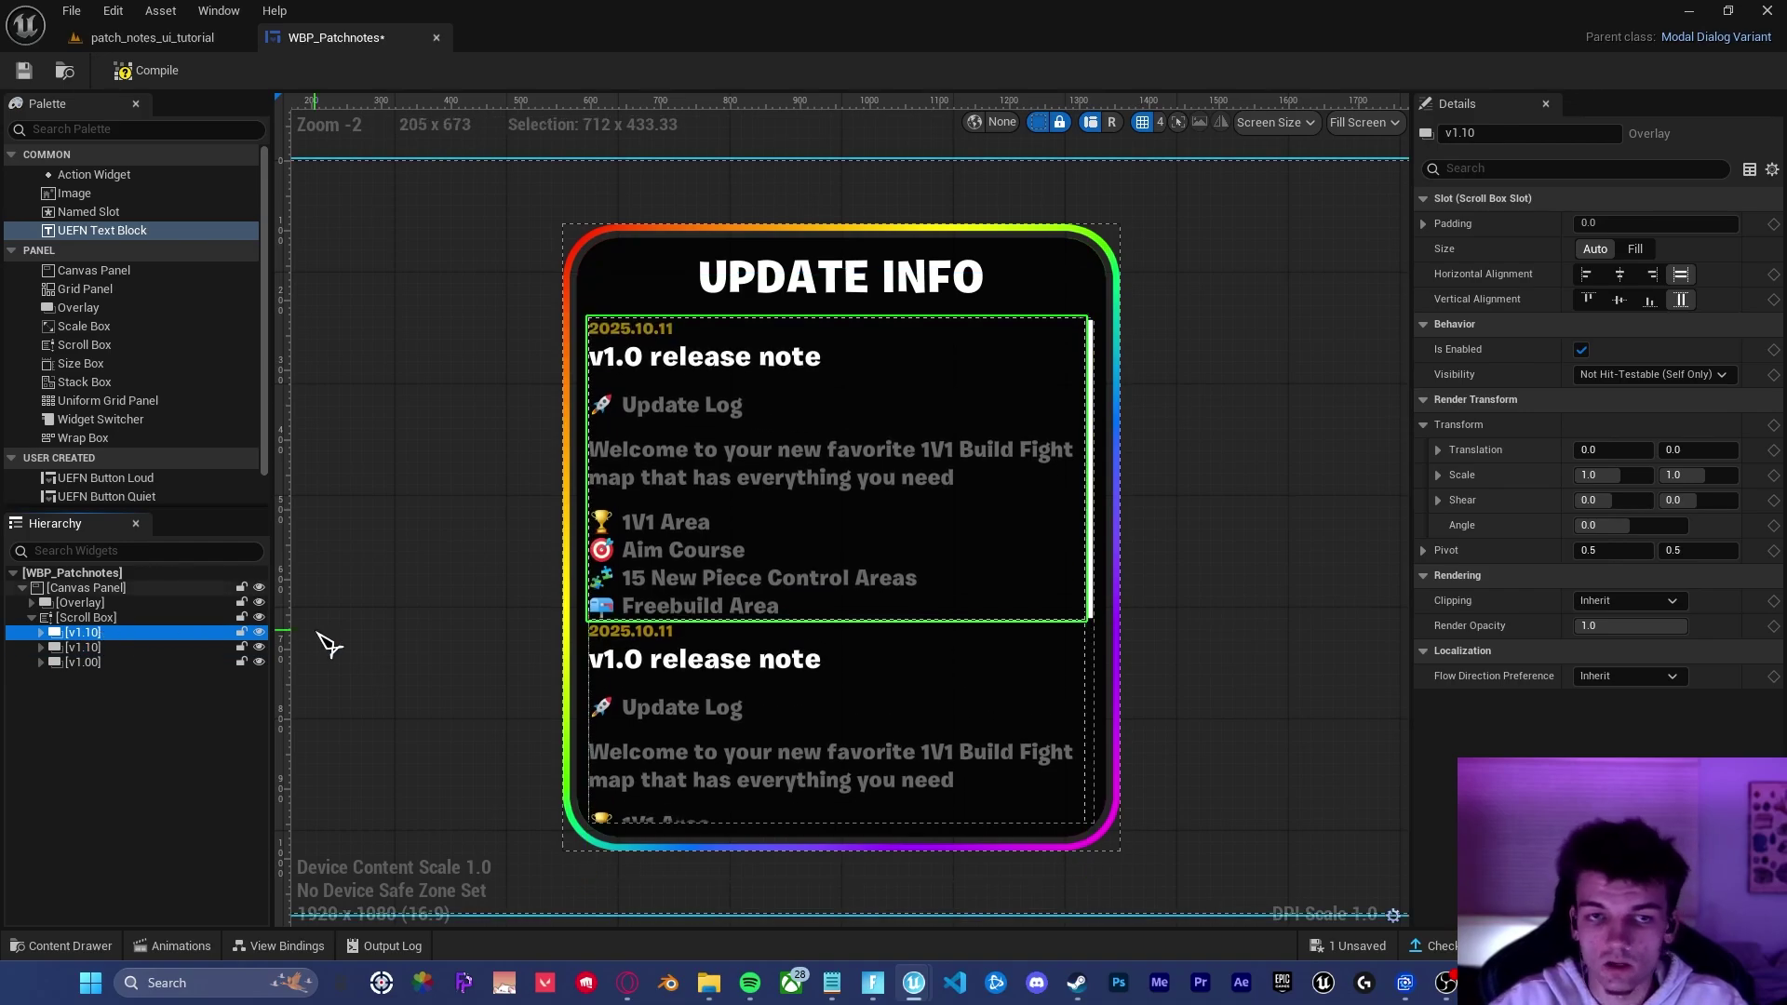
{"action": "key", "text": "F2"}
{"action": "type", "text": "v1.20"}
{"action": "key", "text": "Return"}
{"action": "key", "text": "Delete"}
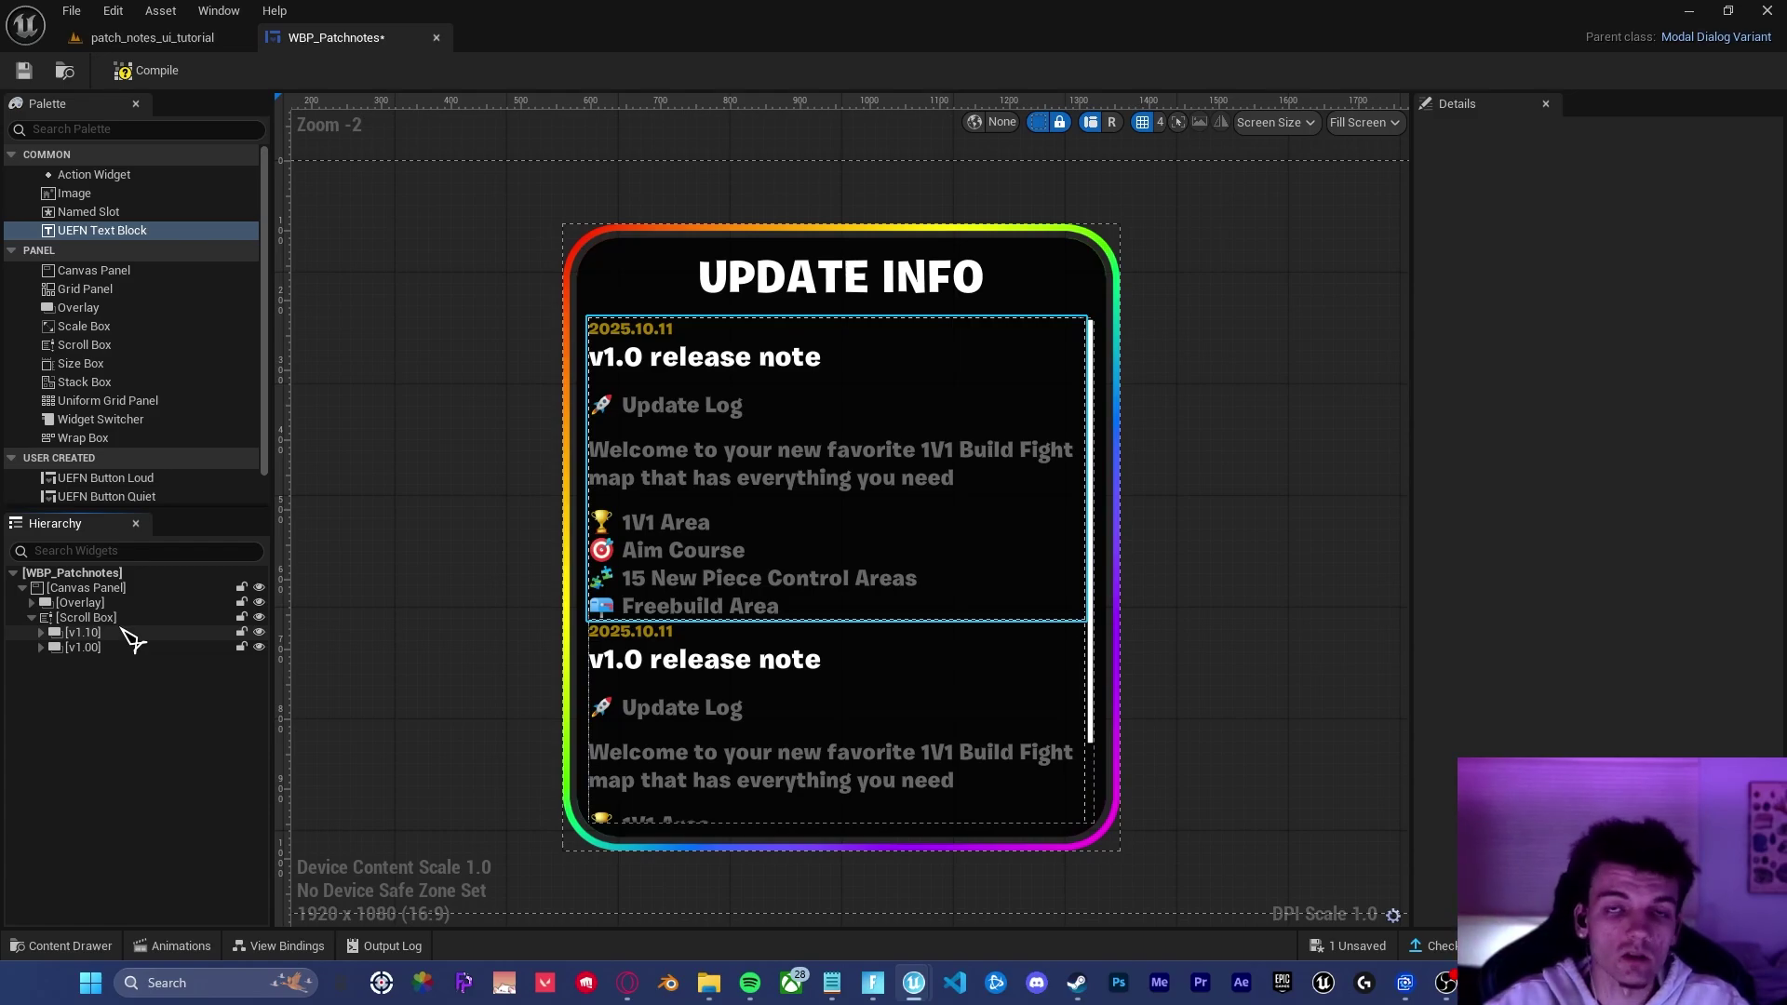
Step: Expand v1.10 and remove its old Update Log through Freebuild feature lines
{"action": "double_click", "coordinate": [121, 632]}
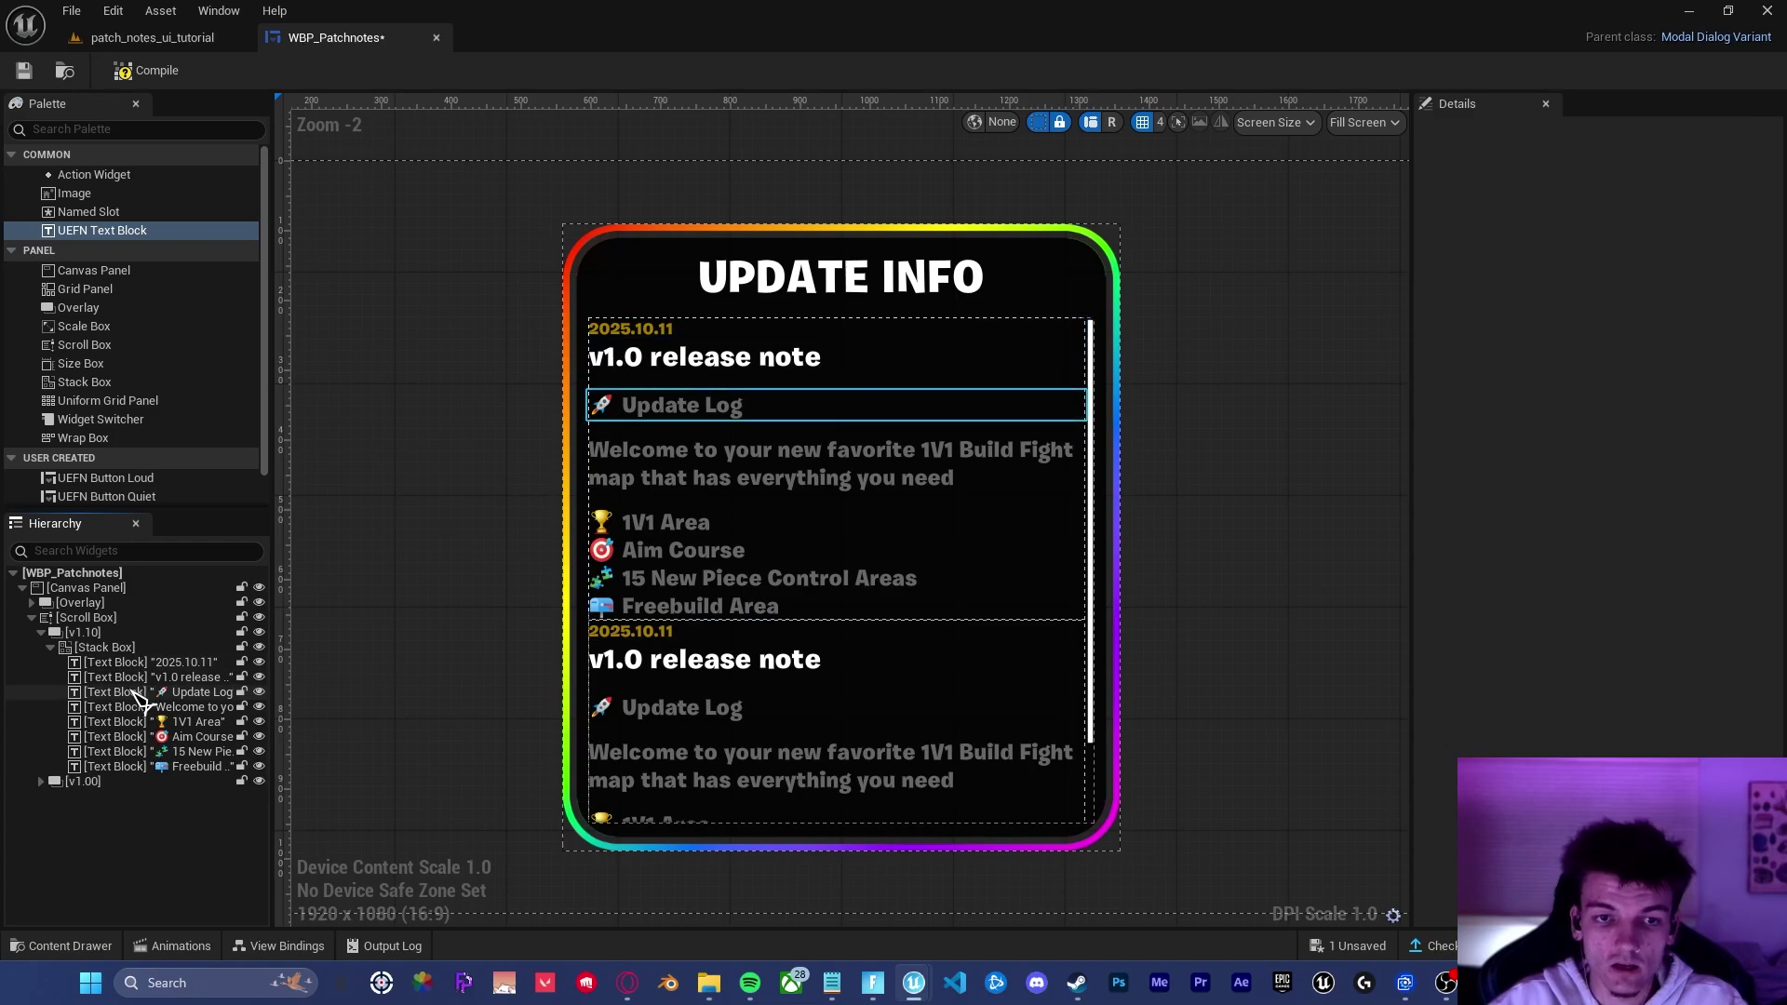
{"action": "left_click", "coordinate": [153, 766]}
{"action": "left_click", "coordinate": [158, 691], "text": "shift"}
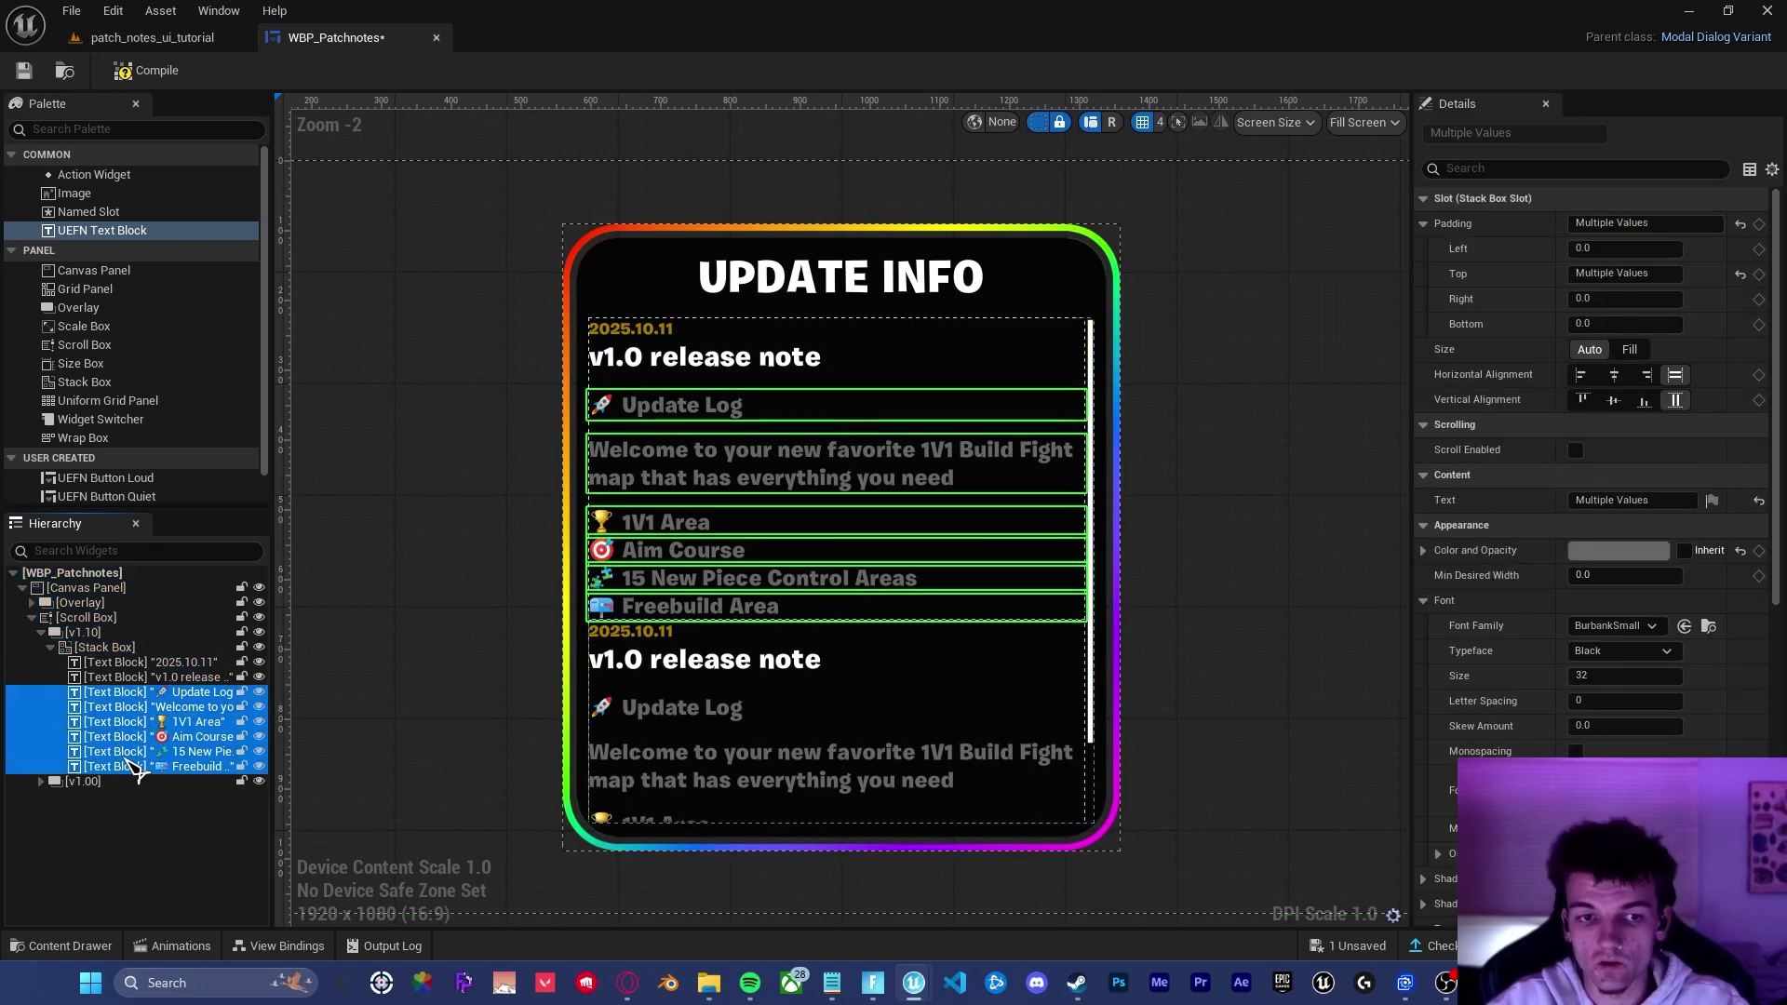
{"action": "left_click_drag", "start_coordinate": [136, 768], "coordinate": [722, 373]}
{"action": "left_click", "coordinate": [185, 663]}
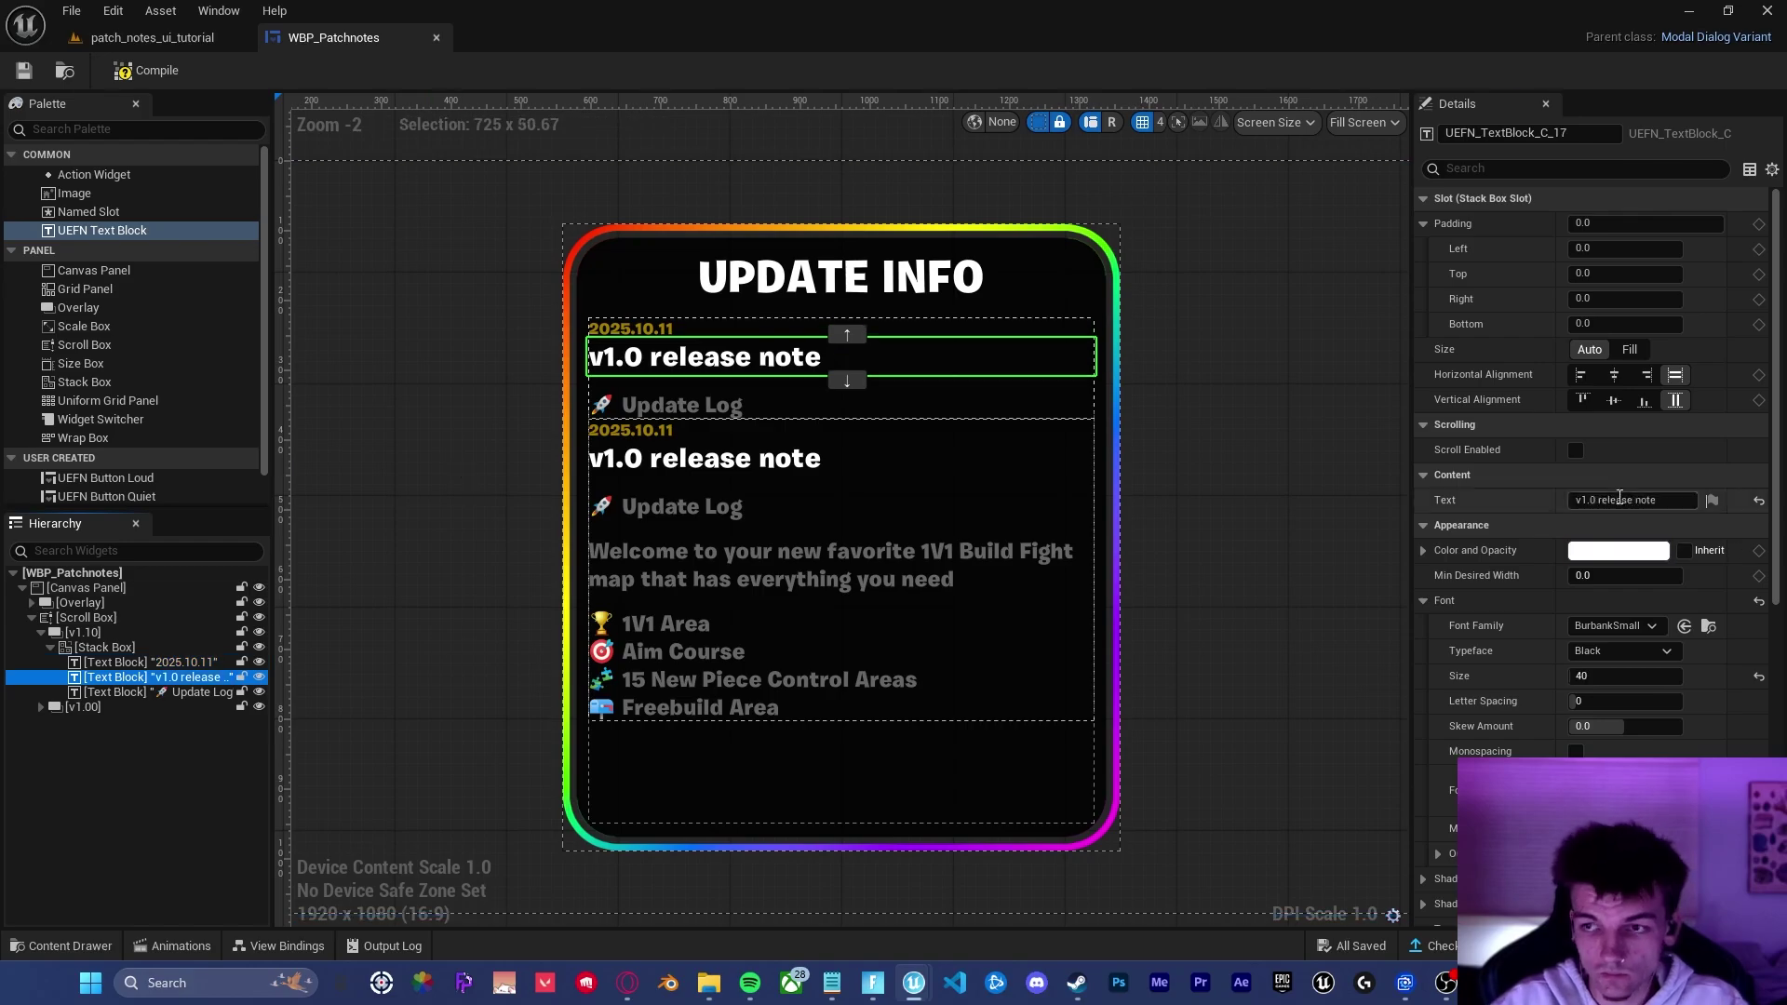
Step: Retitle as v1.10 and add New Features, Rift in a Jar fix, UI Fixes & Improvements, Sentry Spawner entries
{"action": "key", "text": "super+period"}
{"action": "left_click", "coordinate": [425, 577]}
{"action": "type", "text": "New Features- Added Patch Notes UI for in-game updates- Added a Secret Code Locker UI for managing unlocked rewards Rift in a Jar Fix"}
{"action": "key", "text": "ctrl+d"}
{"action": "type", "text": "- Fixed an exploit allowing players to use the Rift in a Jar outside the 1V1 areaPiece Control Adjustement- Jumping no longer drains stamina"}
{"action": "key", "text": "ctrl+d"}
{"action": "type", "text": "UI Fixes & Improvements"}
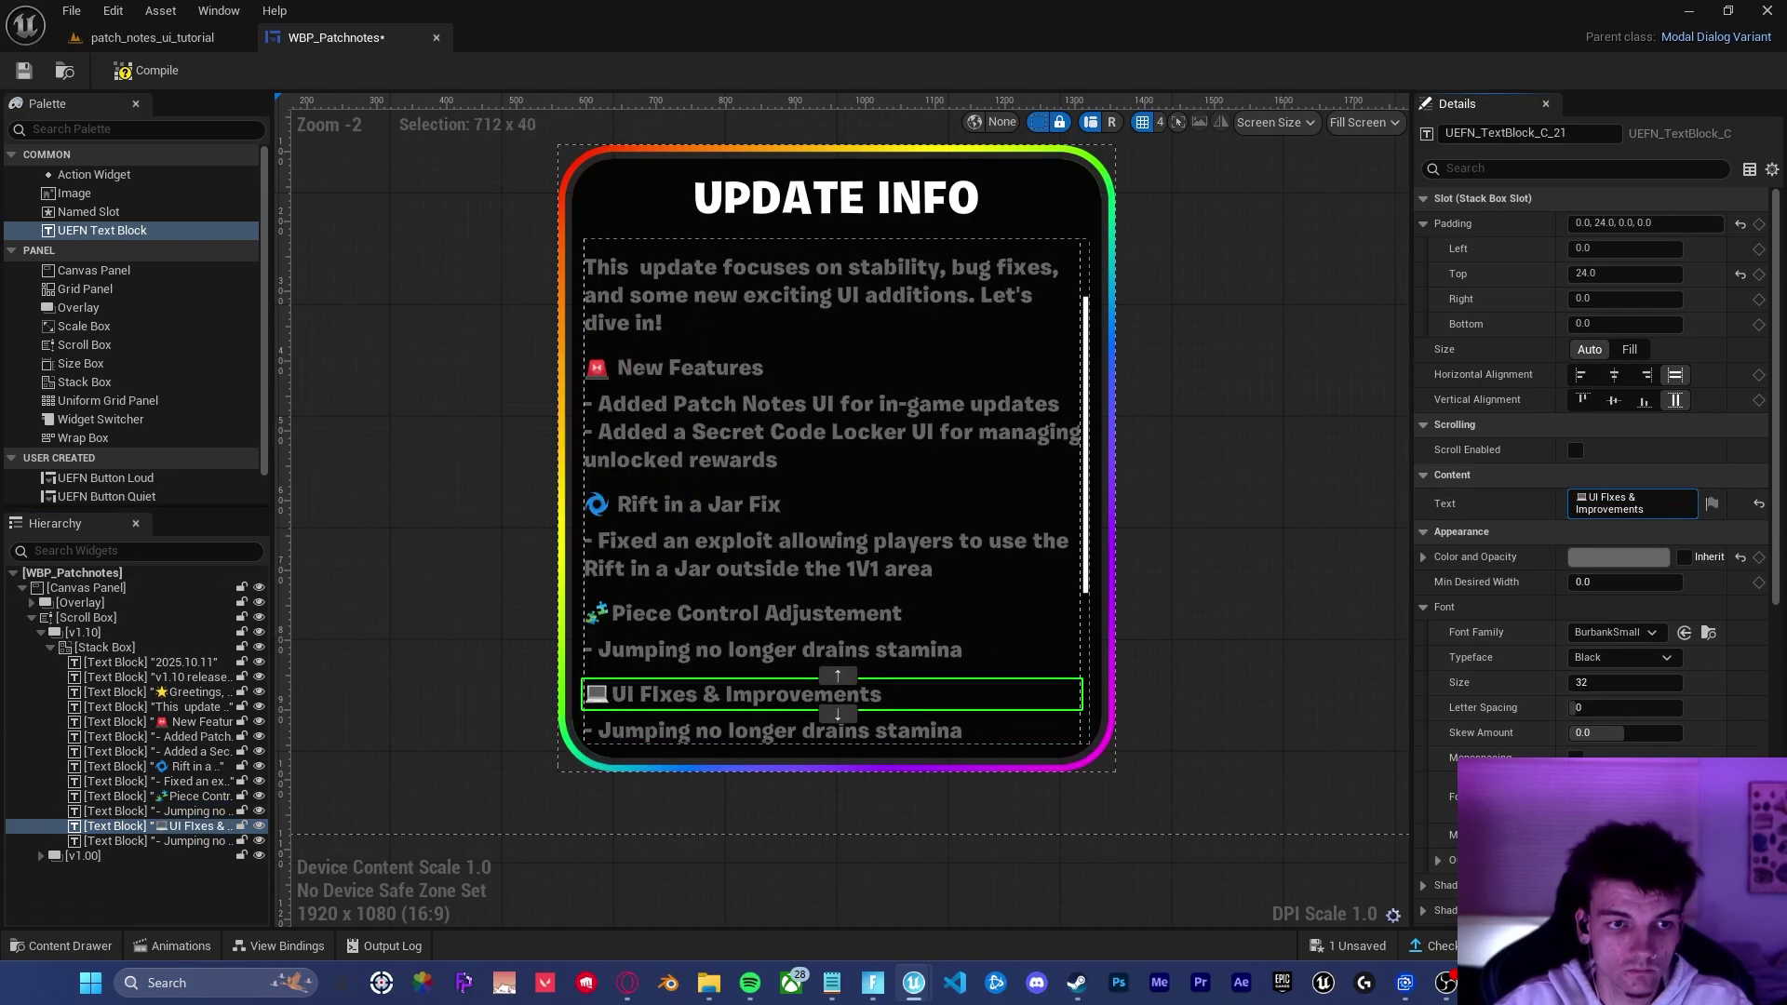
{"action": "key", "text": "ctrl+d"}
{"action": "type", "text": "Sentry Spawner"}
Step: Select the root canvas panel and collapse the v1.10 section in the hierarchy
{"action": "left_click", "coordinate": [86, 587]}
{"action": "scroll", "coordinate": [837, 558], "scroll_direction": "down", "scroll_amount": 1}
{"action": "left_click", "coordinate": [40, 632]}
{"action": "right_click_drag", "start_coordinate": [520, 432], "coordinate": [510, 417]}
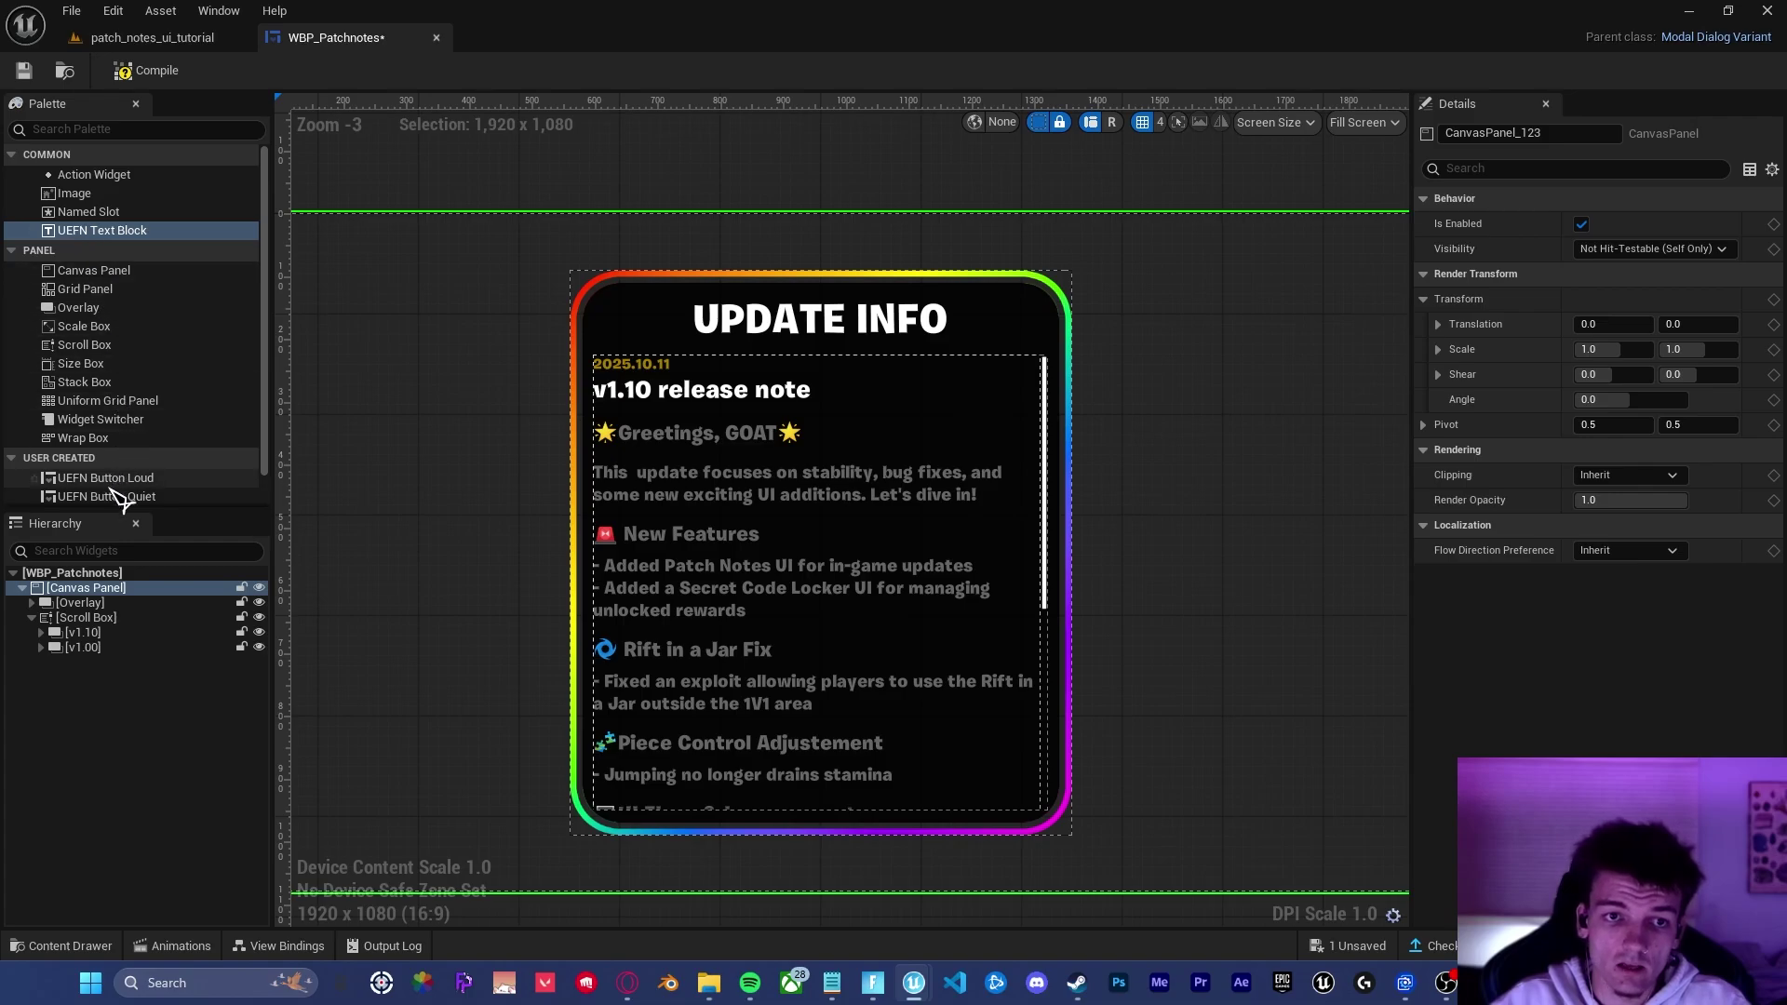
Step: Add a UEFN Button Regular to the canvas panel, anchored to the centre
{"action": "scroll", "coordinate": [125, 480], "scroll_direction": "down", "scroll_amount": 1}
{"action": "left_click_drag", "start_coordinate": [110, 479], "coordinate": [98, 599]}
{"action": "left_click", "coordinate": [104, 662]}
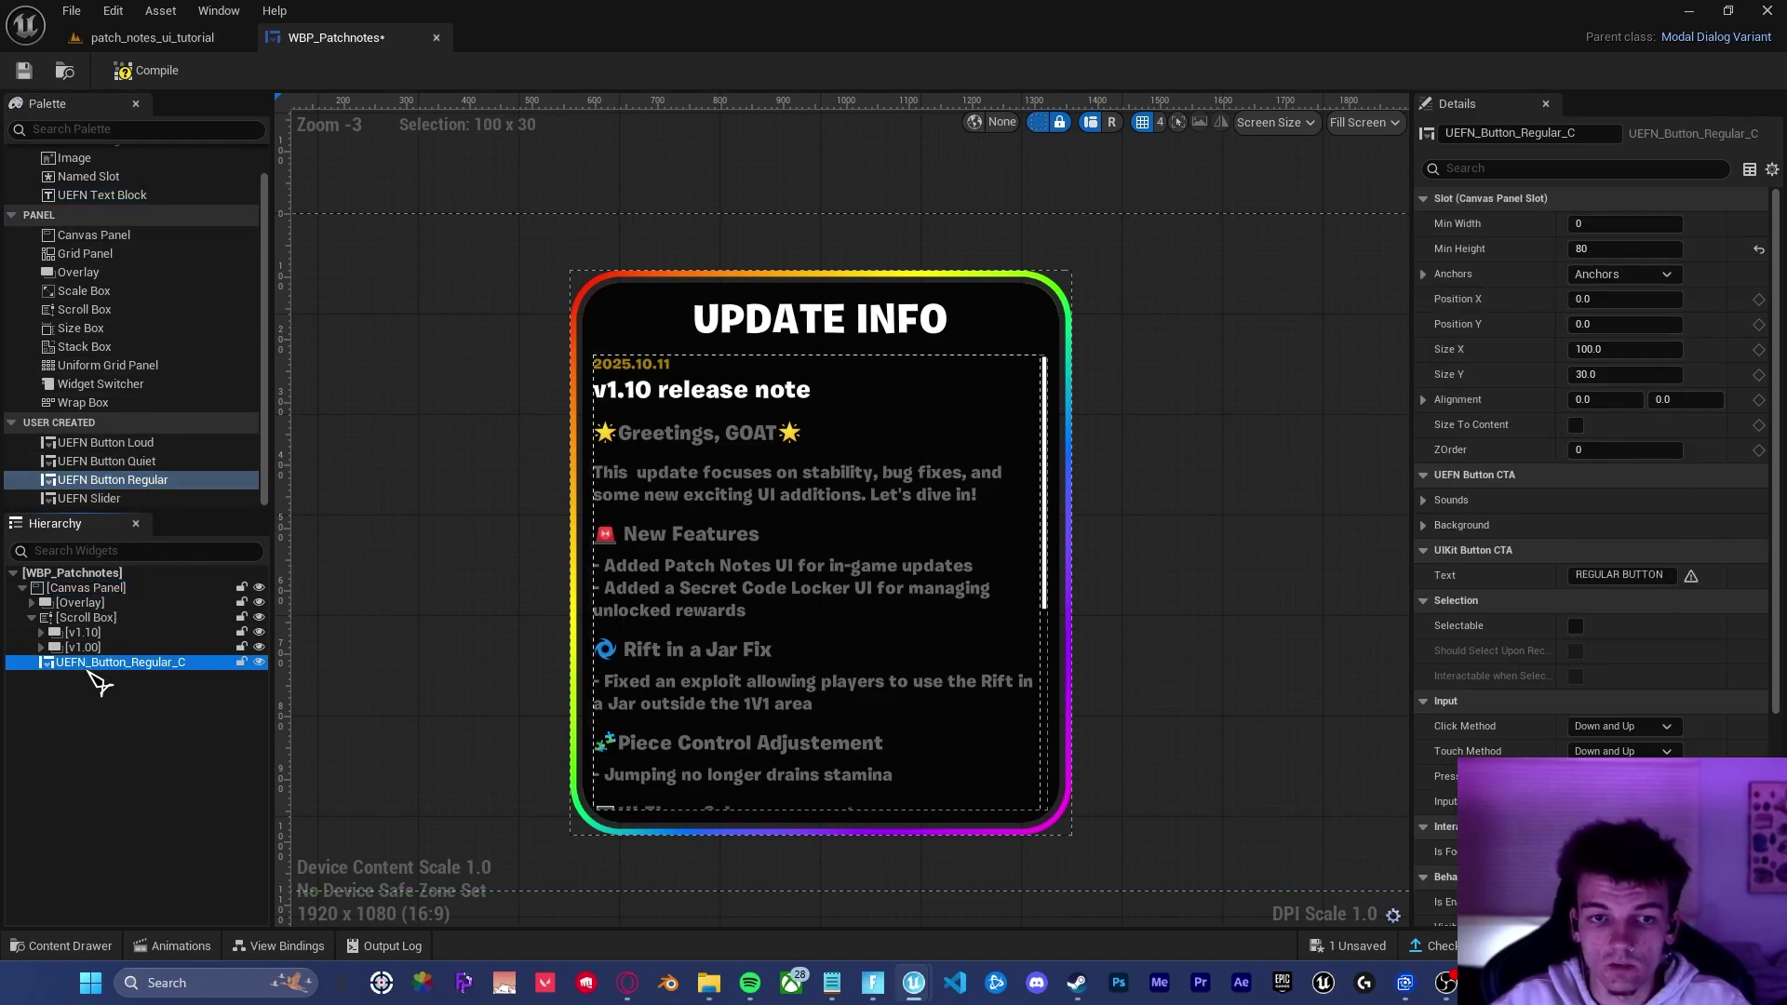
{"action": "left_click", "coordinate": [1652, 273]}
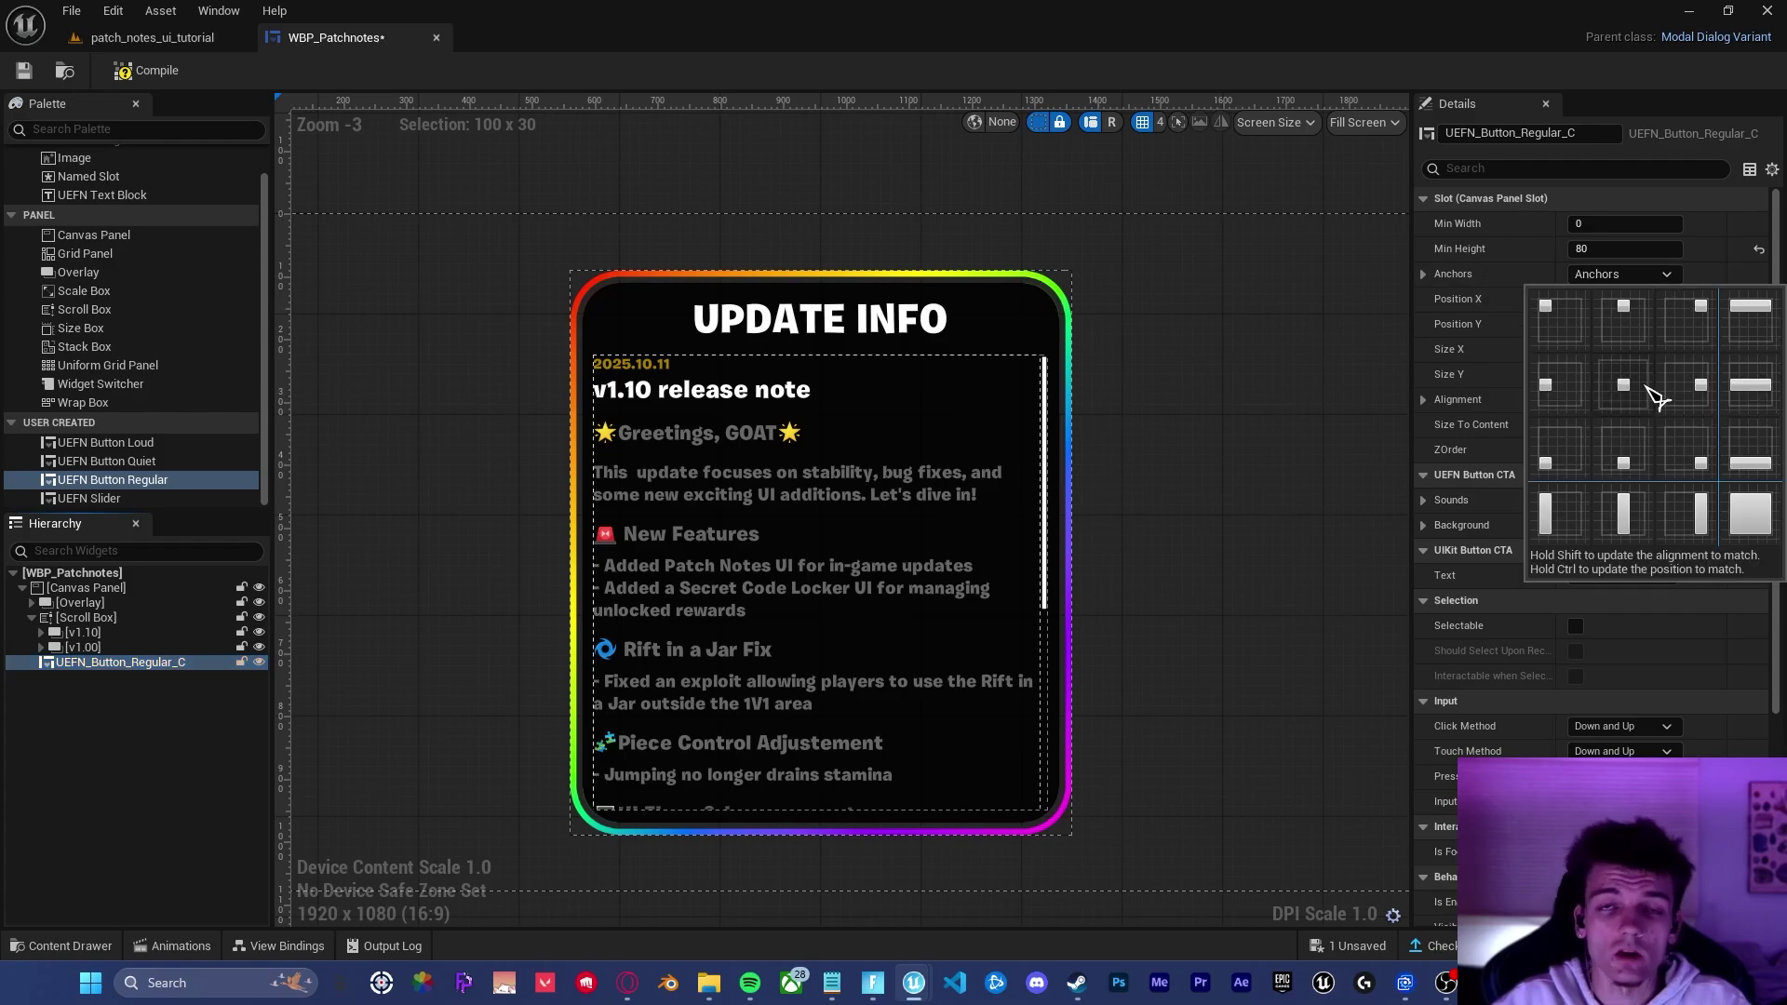
{"action": "left_click", "coordinate": [1647, 391]}
Step: Place the button at X 0, Y 465, size 250 x 55, alignment X 0.5
{"action": "left_click", "coordinate": [1624, 299]}
{"action": "type", "text": "0"}
{"action": "key", "text": "Tab"}
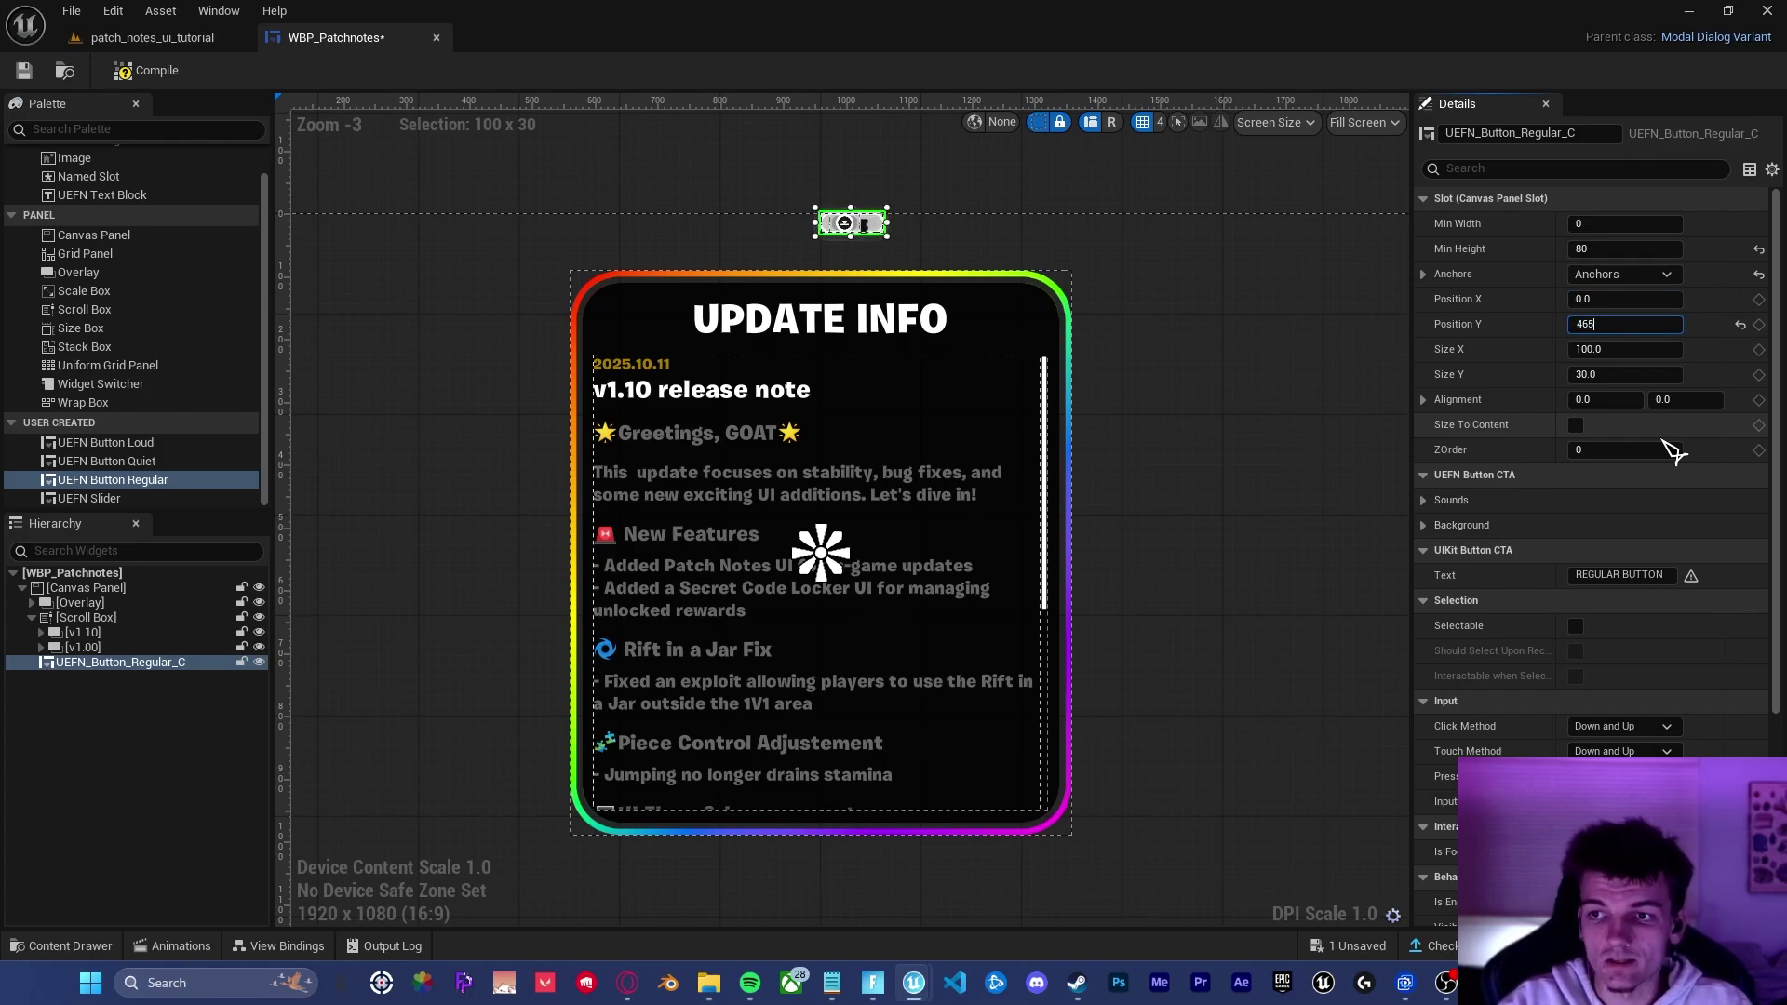
{"action": "key", "text": "Tab"}
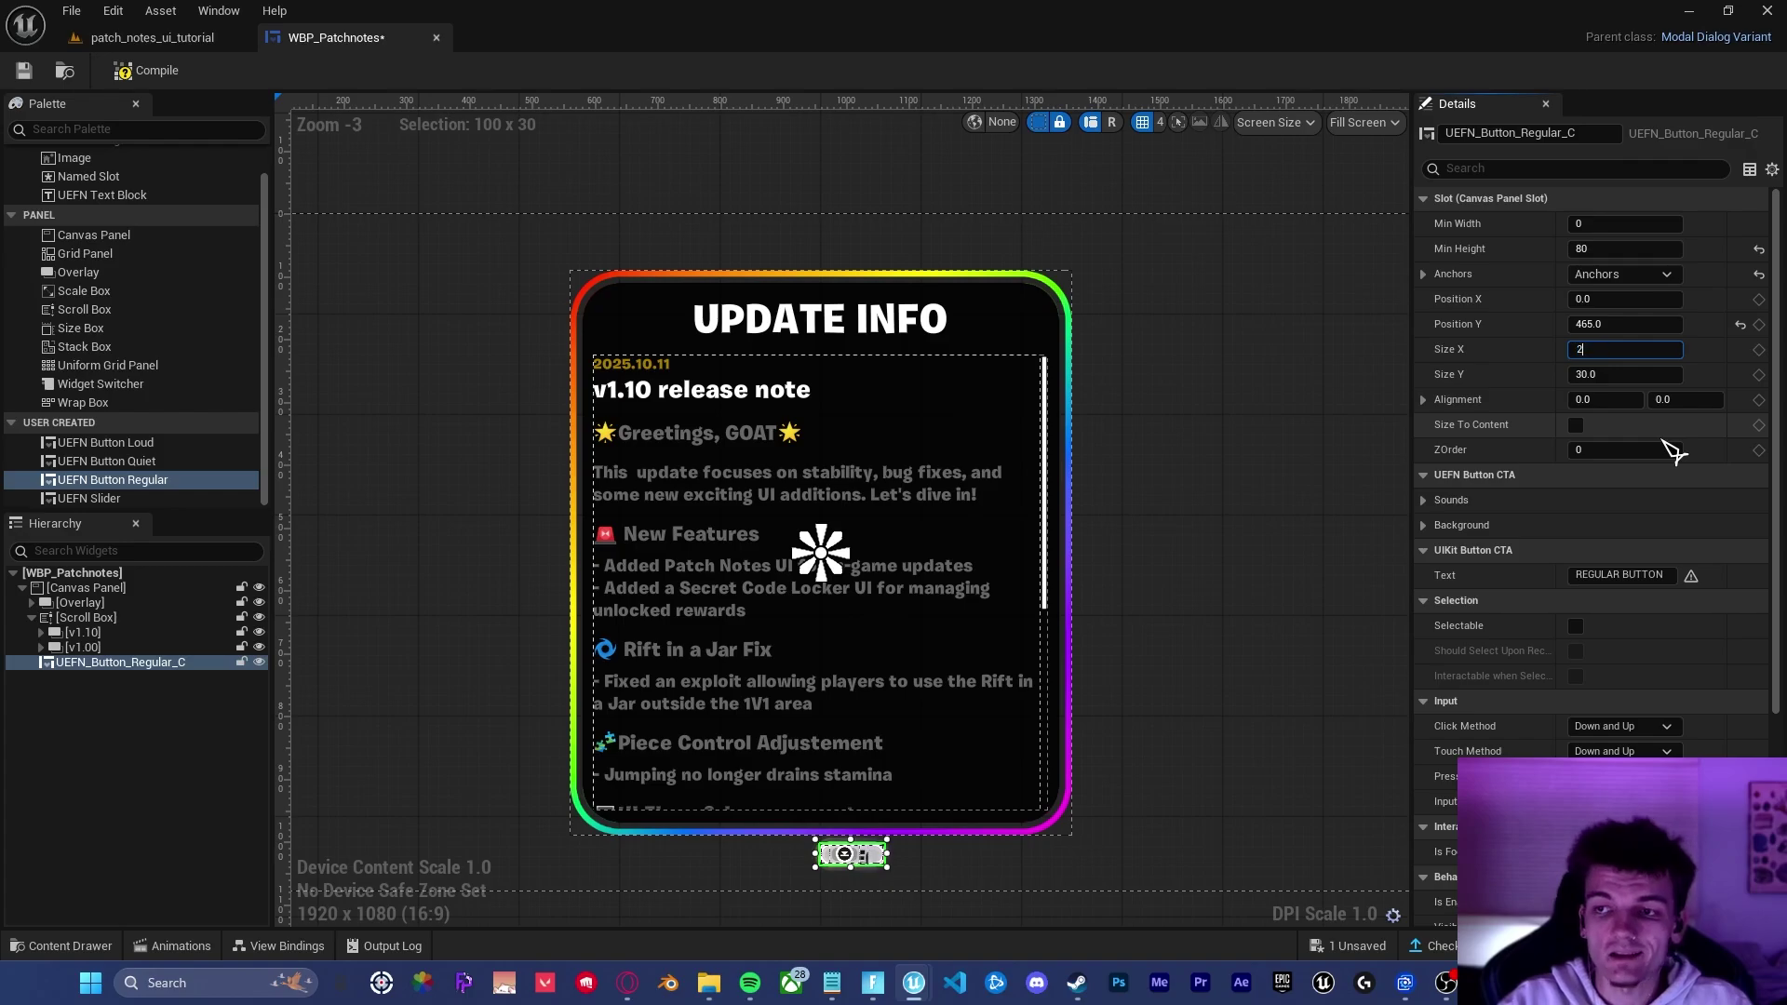
{"action": "key", "text": "Tab"}
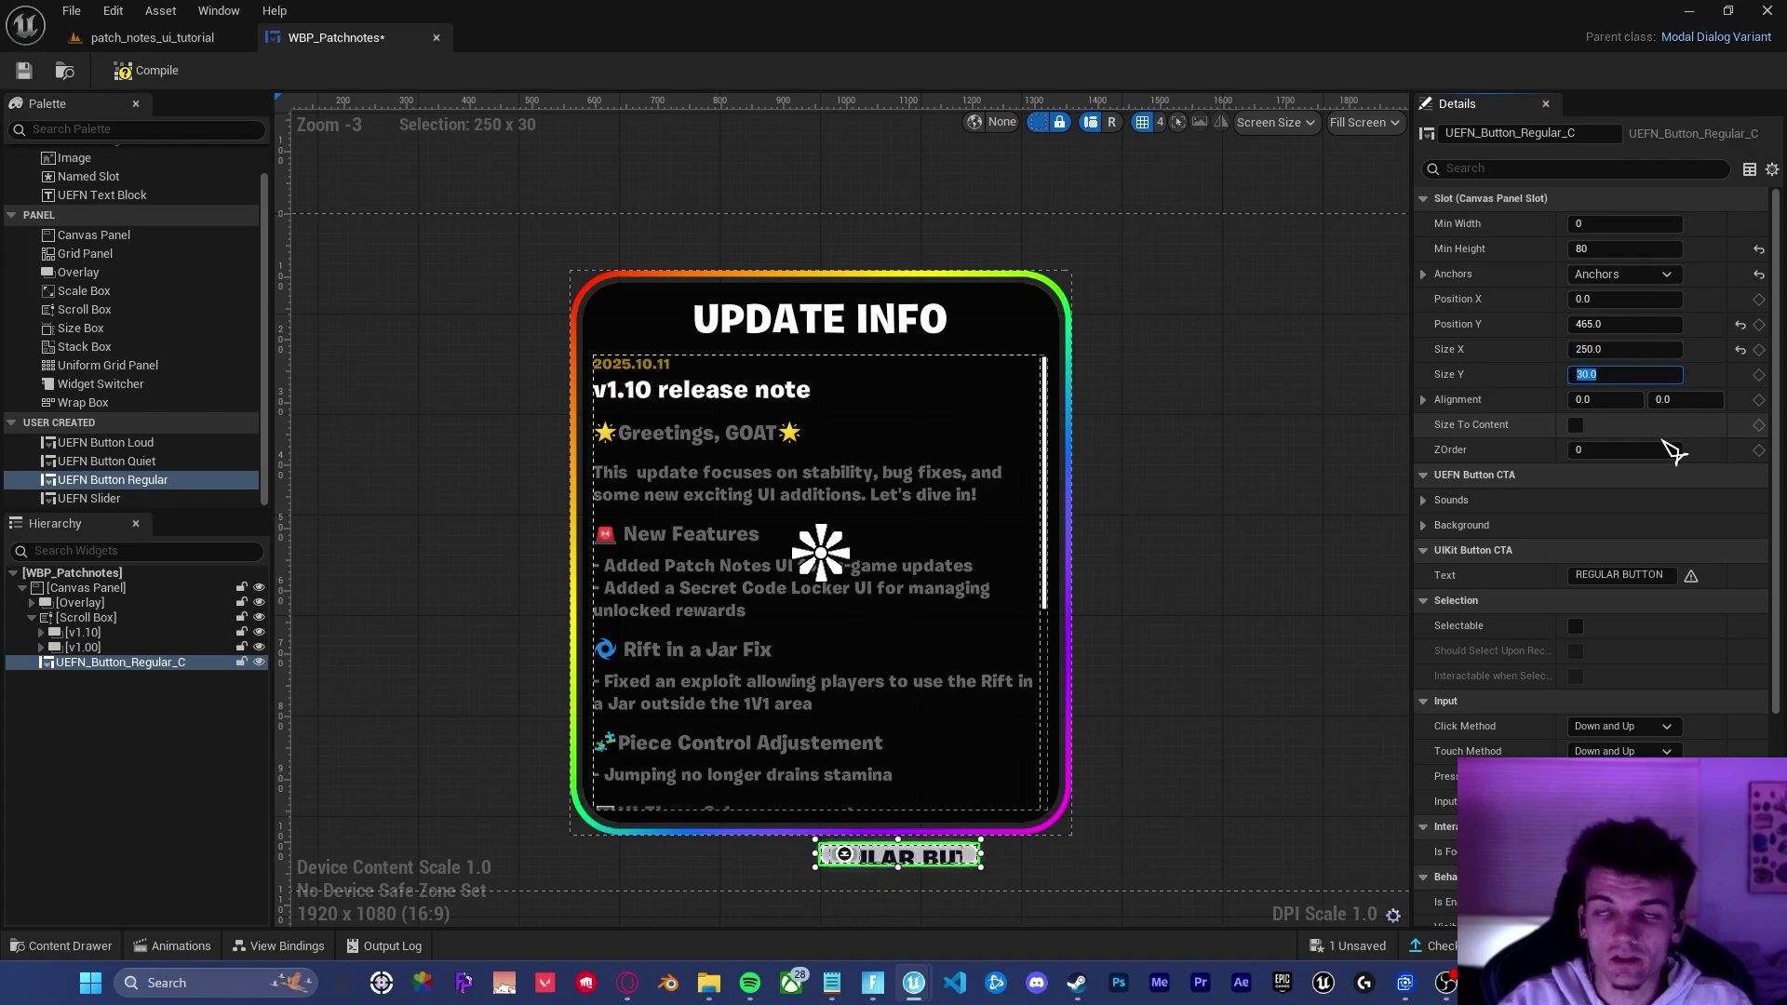
{"action": "type", "text": "55"}
{"action": "key", "text": "Return"}
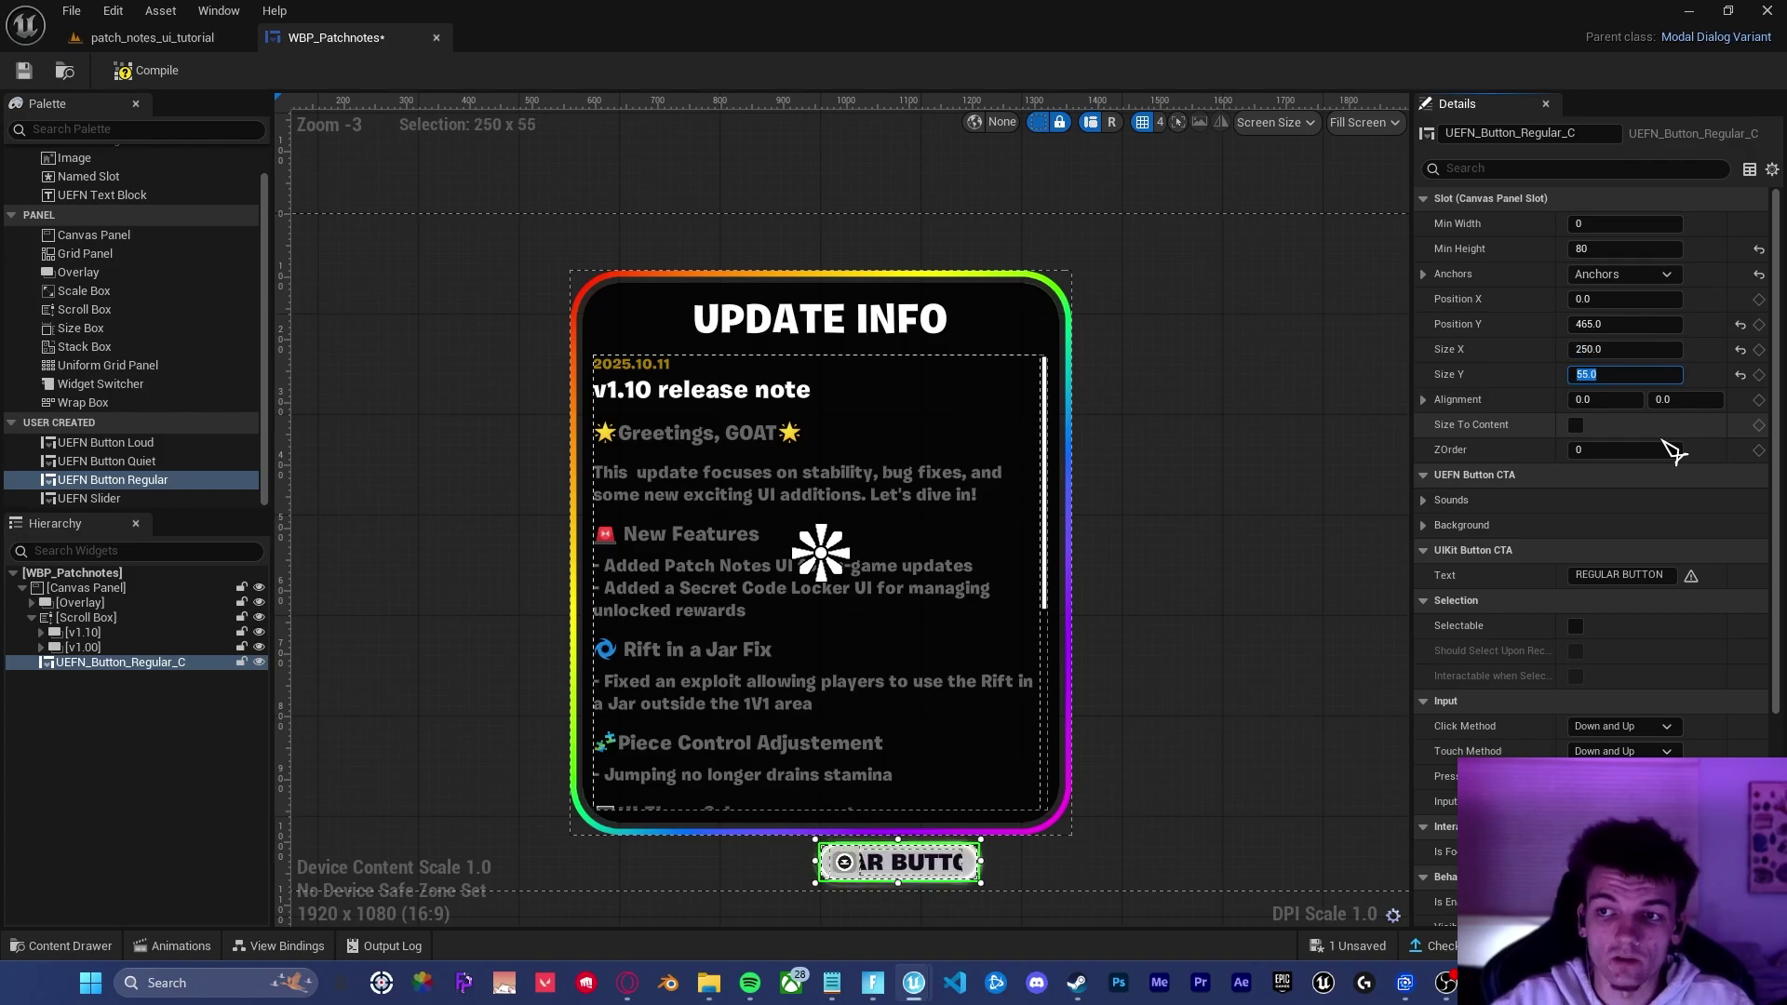
{"action": "left_click_drag", "start_coordinate": [1593, 399], "coordinate": [1628, 406]}
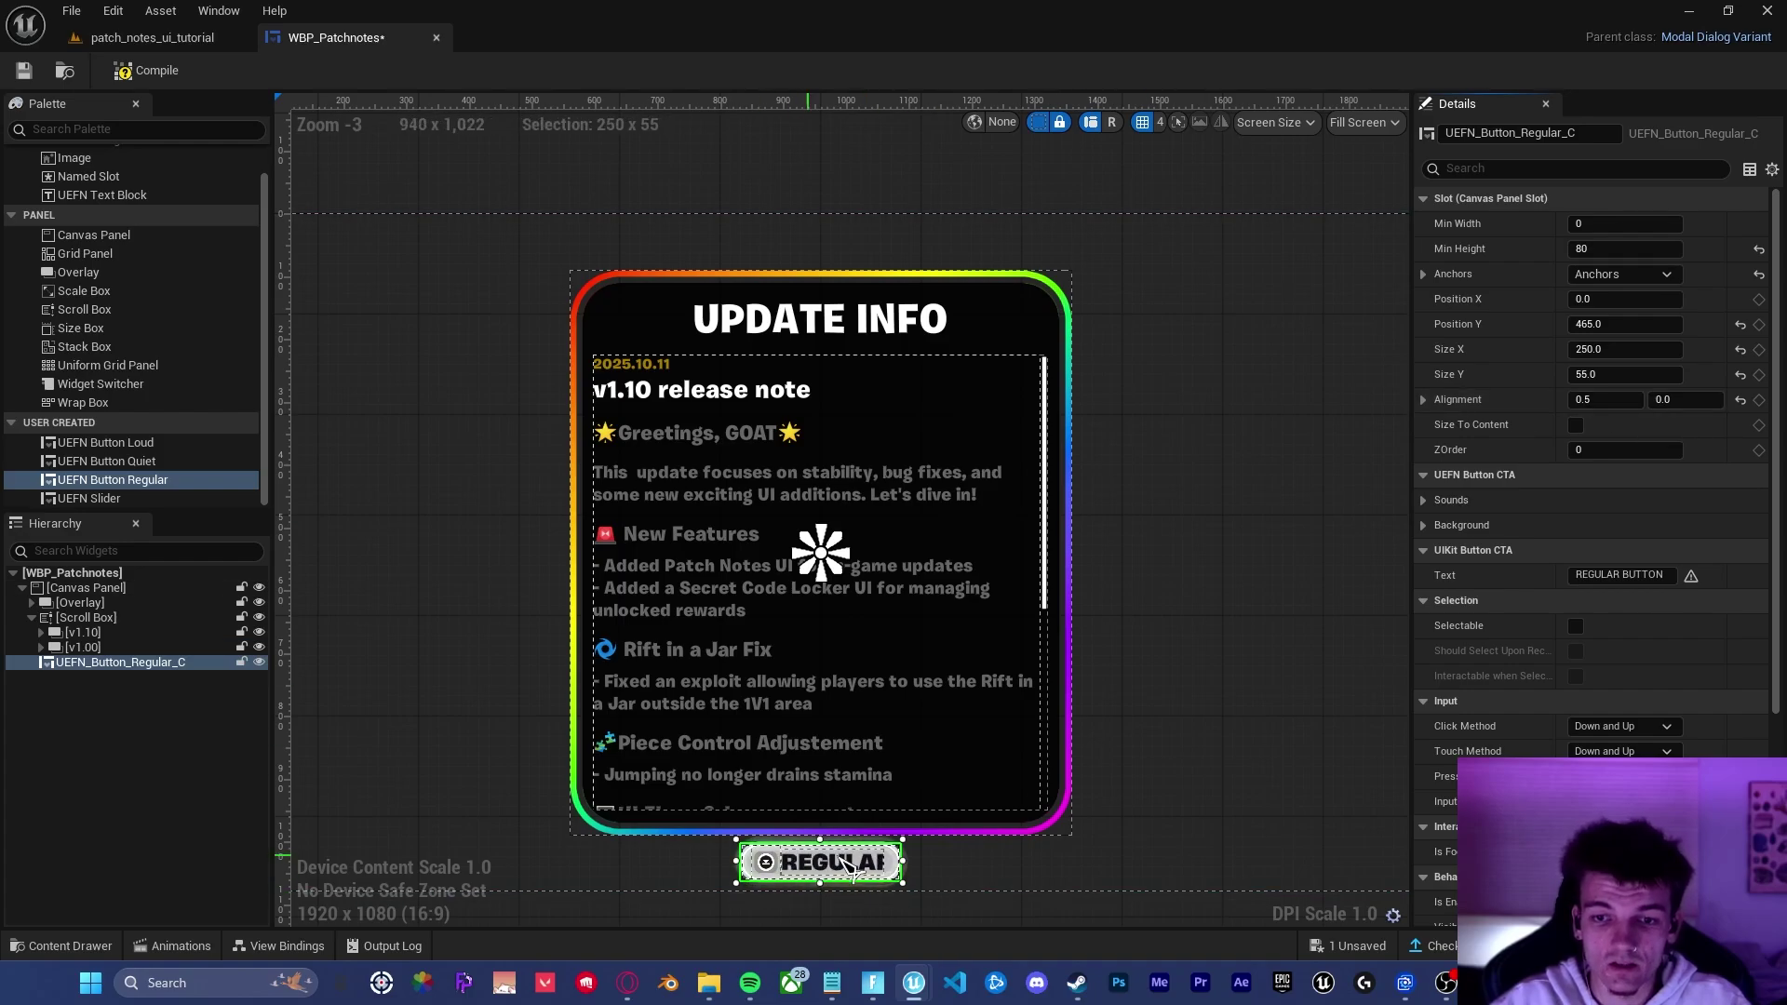
Step: Relabel the button RETURN and save the widget
{"action": "double_click", "coordinate": [816, 873]}
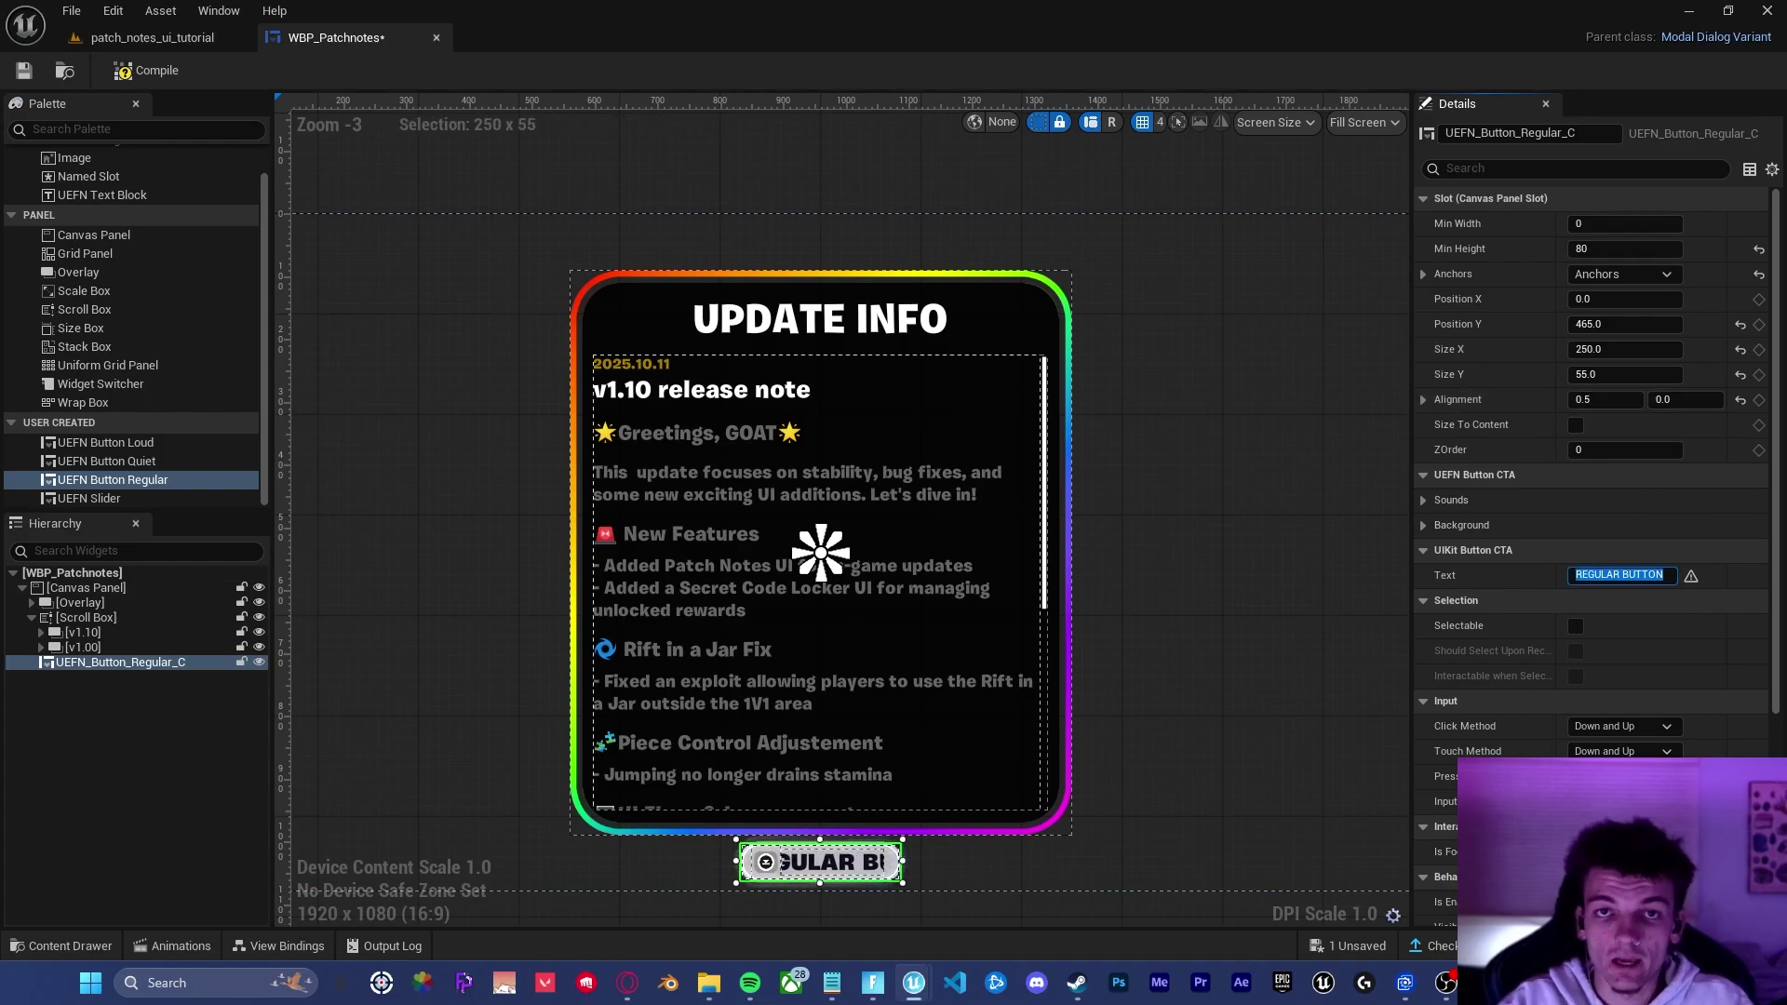
{"action": "type", "text": "RES"}
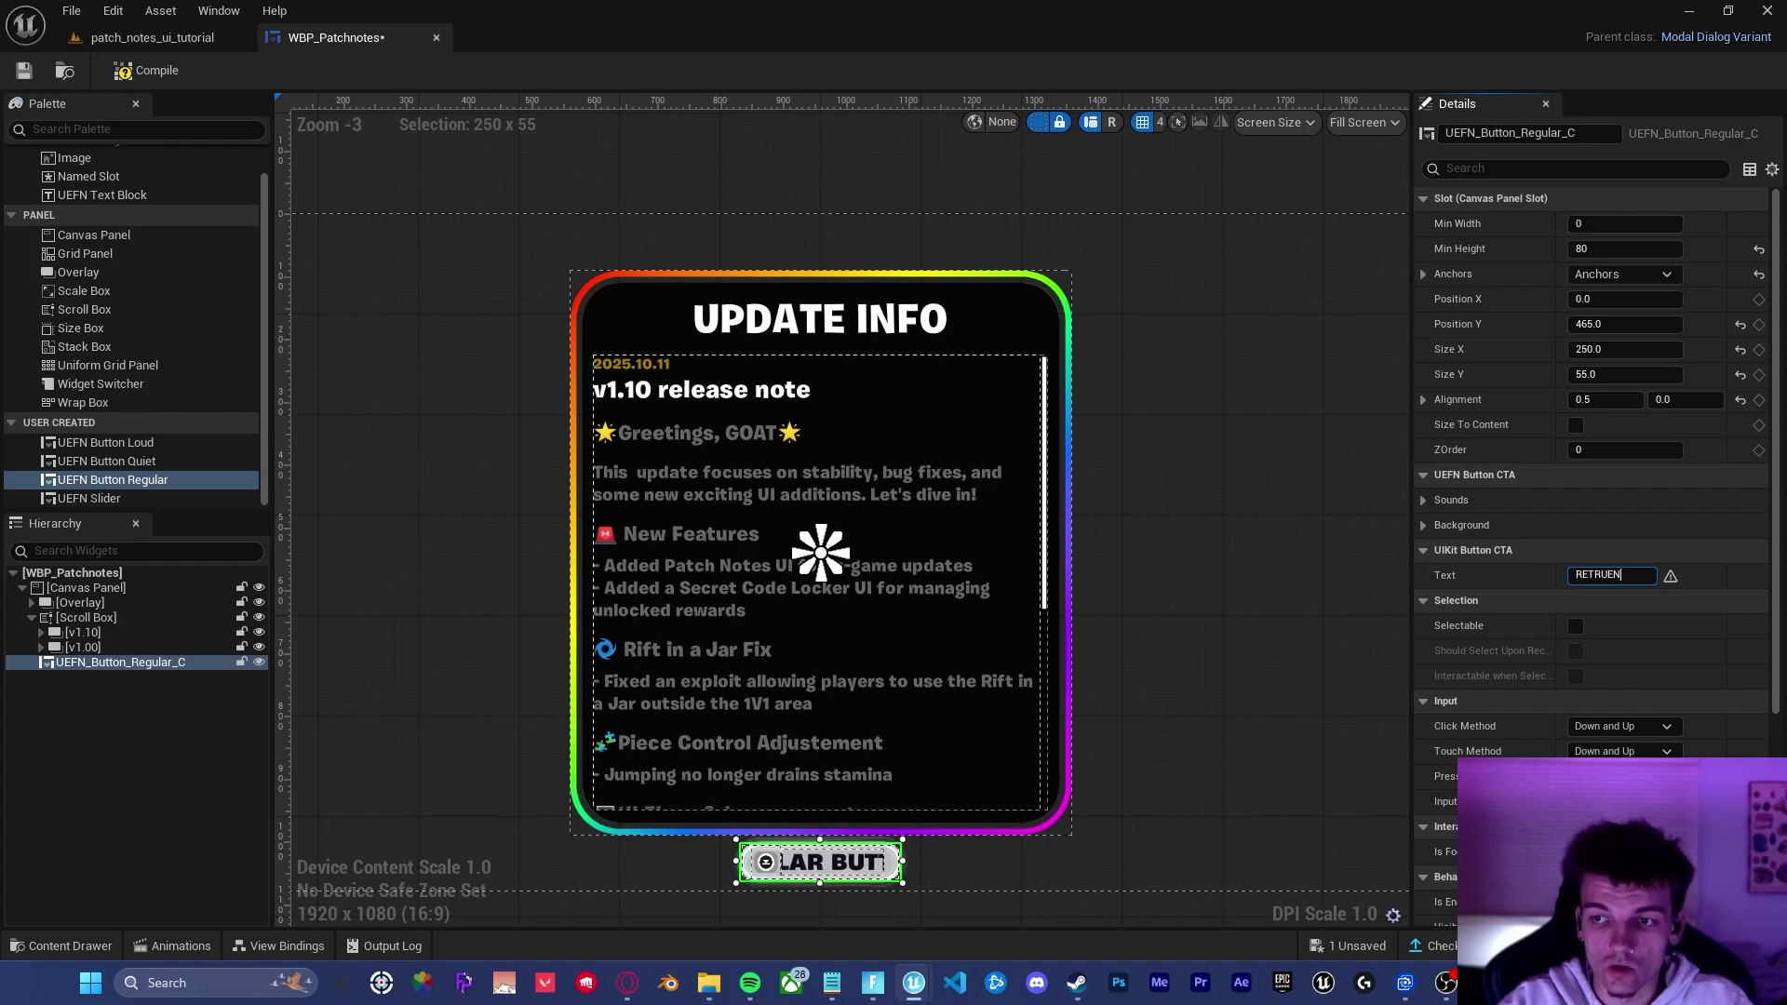
{"action": "type", "text": "URN"}
{"action": "key", "text": "ctrl+s"}
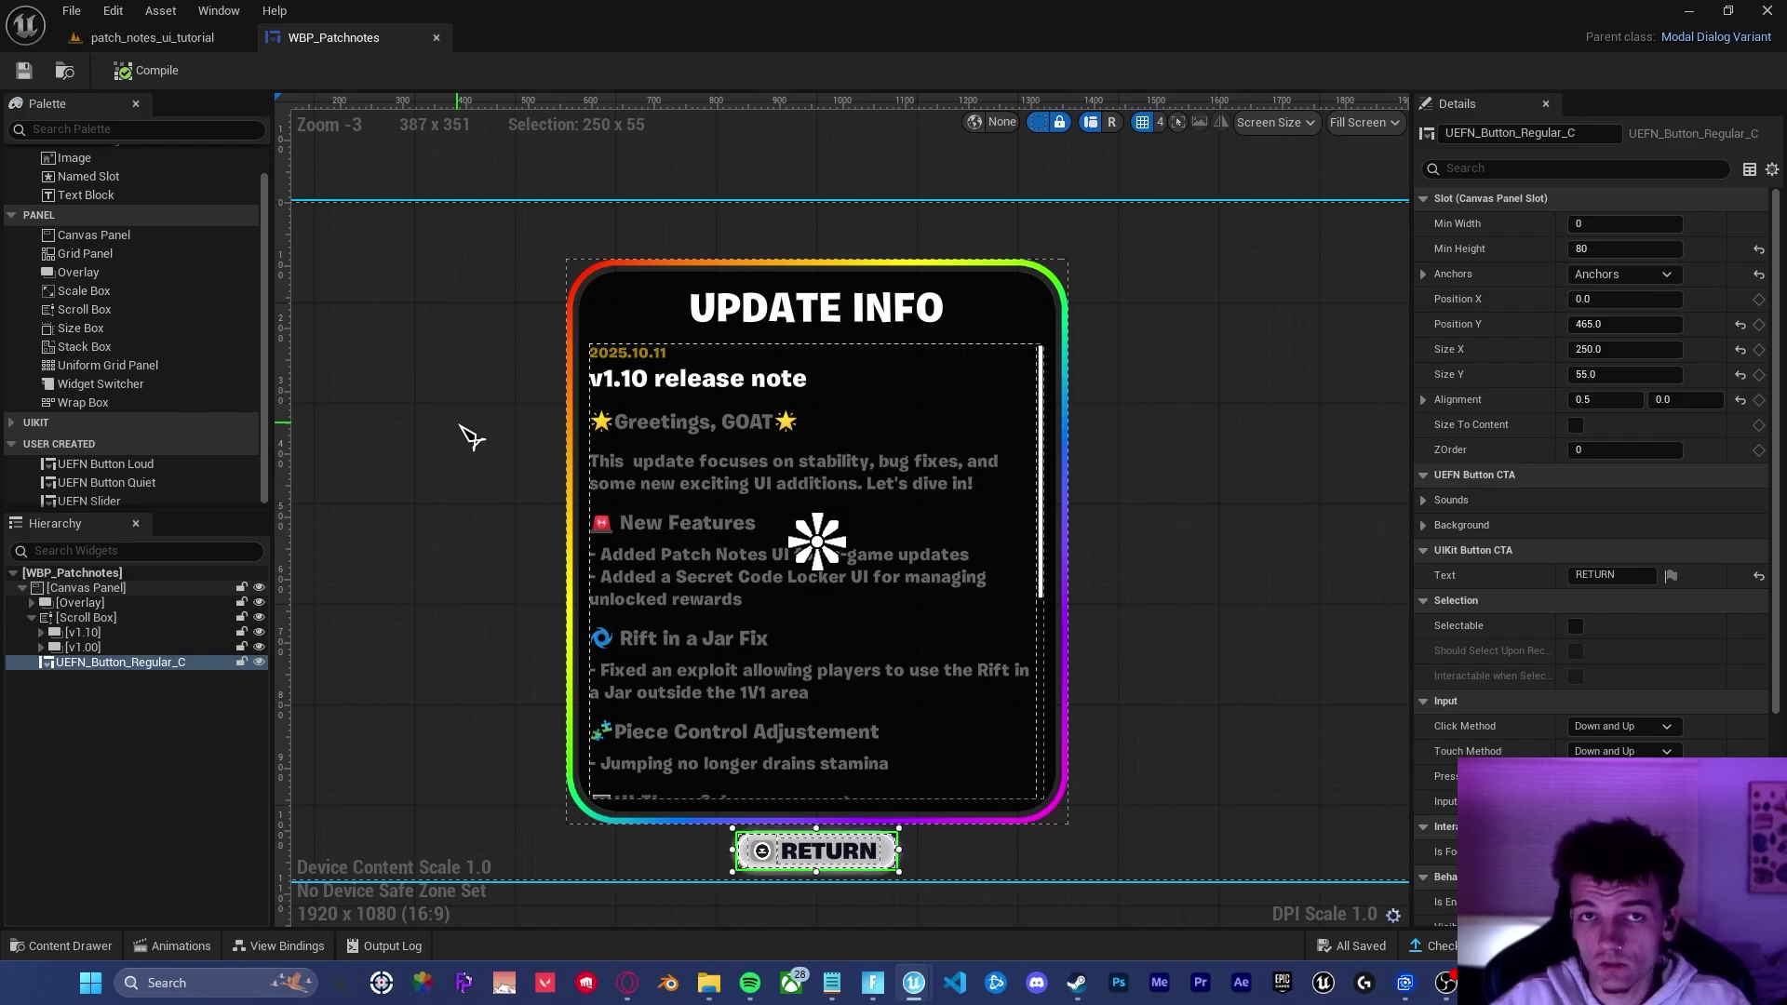
Step: In View Bindings, add a new binding set to One Way To View Model
{"action": "left_click", "coordinate": [284, 945]}
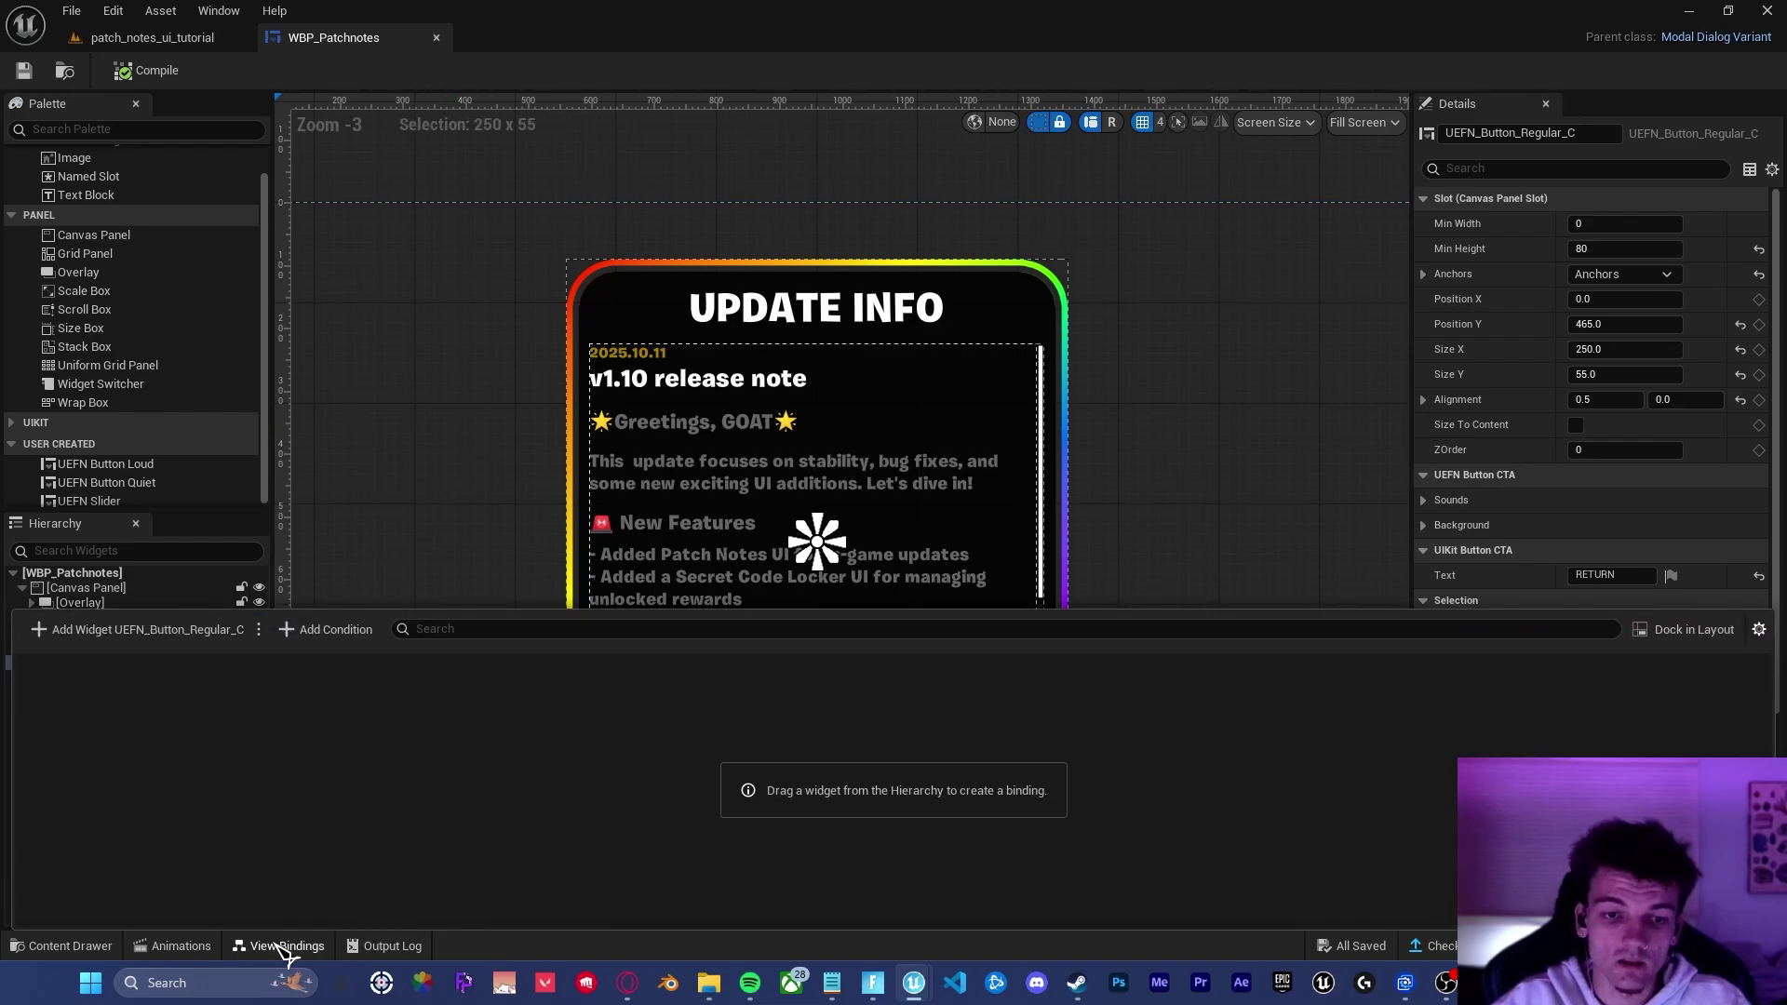
{"action": "left_click", "coordinate": [1689, 631]}
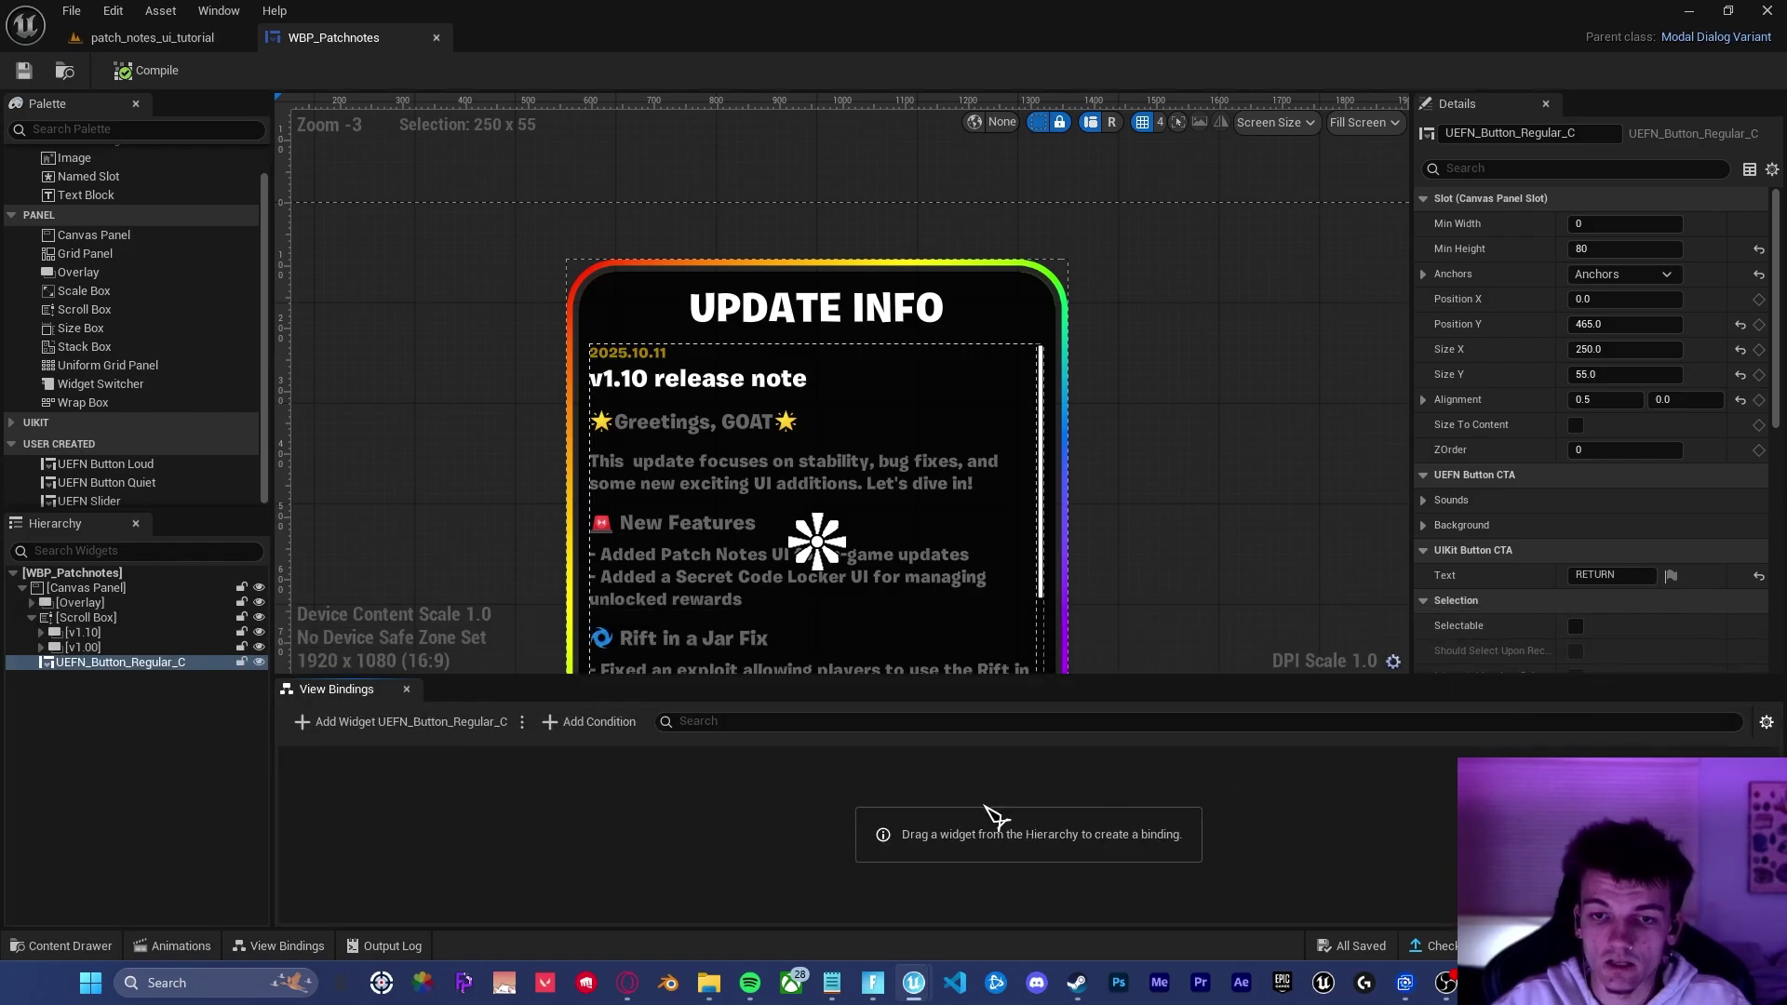
{"action": "left_click", "coordinate": [965, 812]}
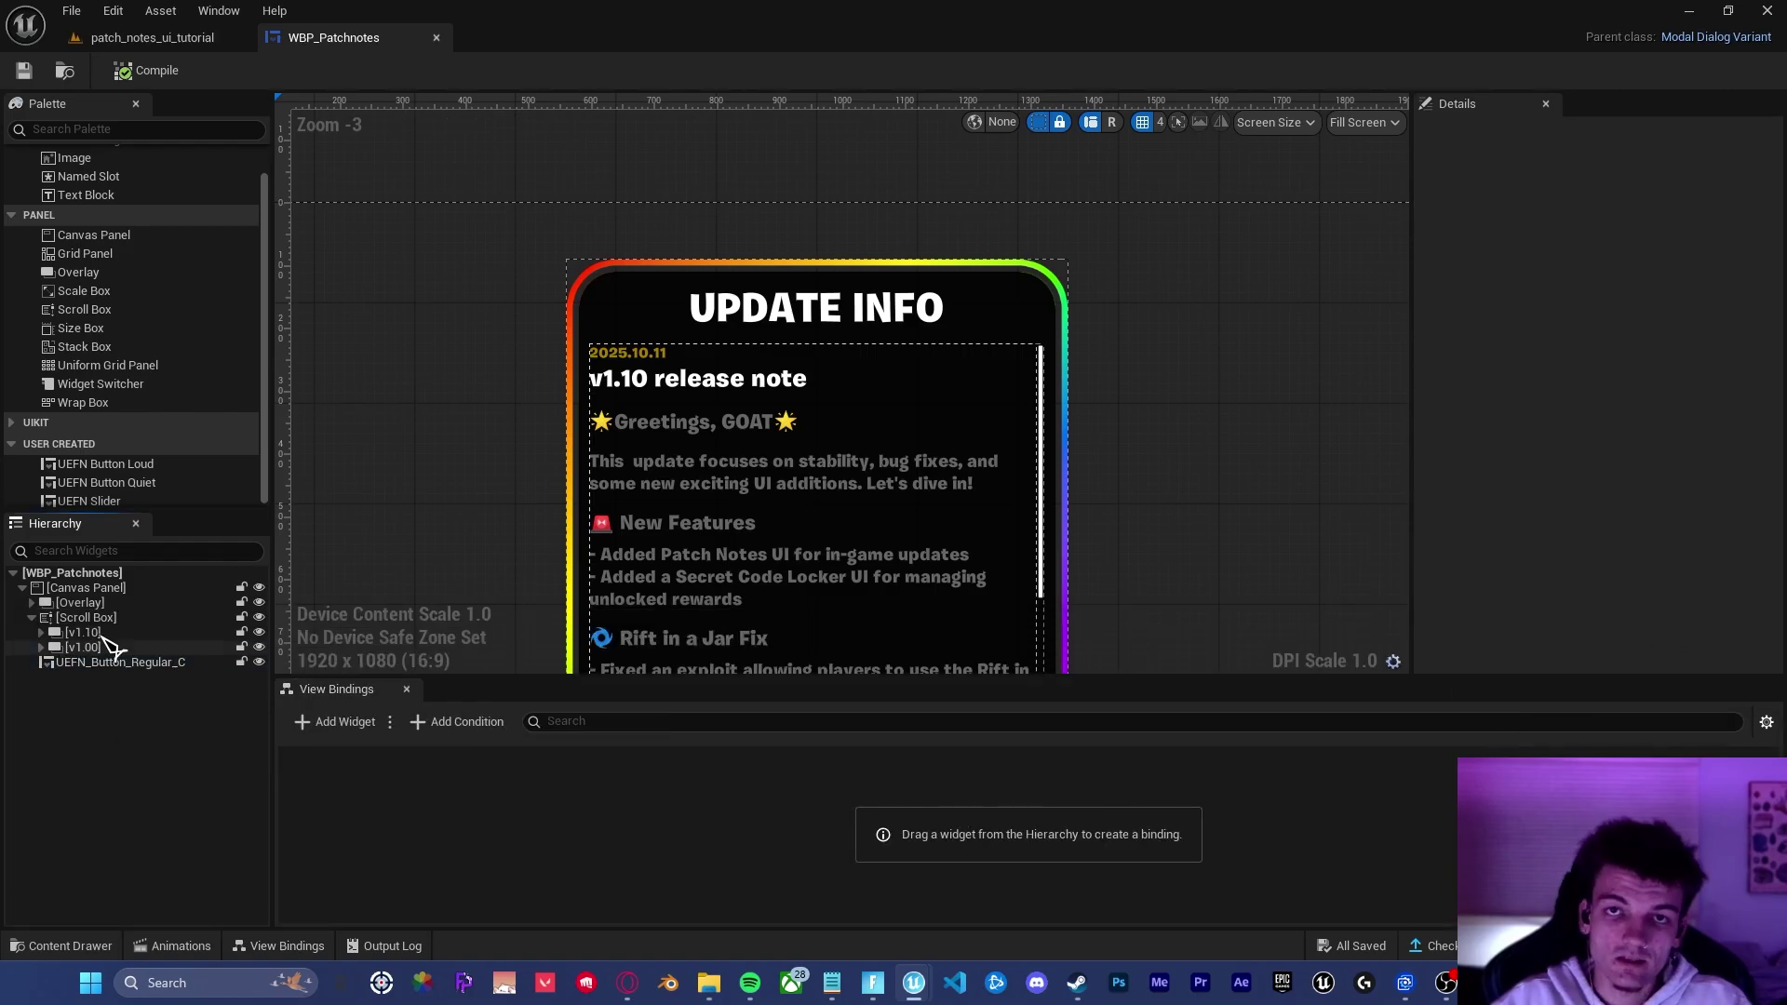
{"action": "left_click", "coordinate": [346, 725]}
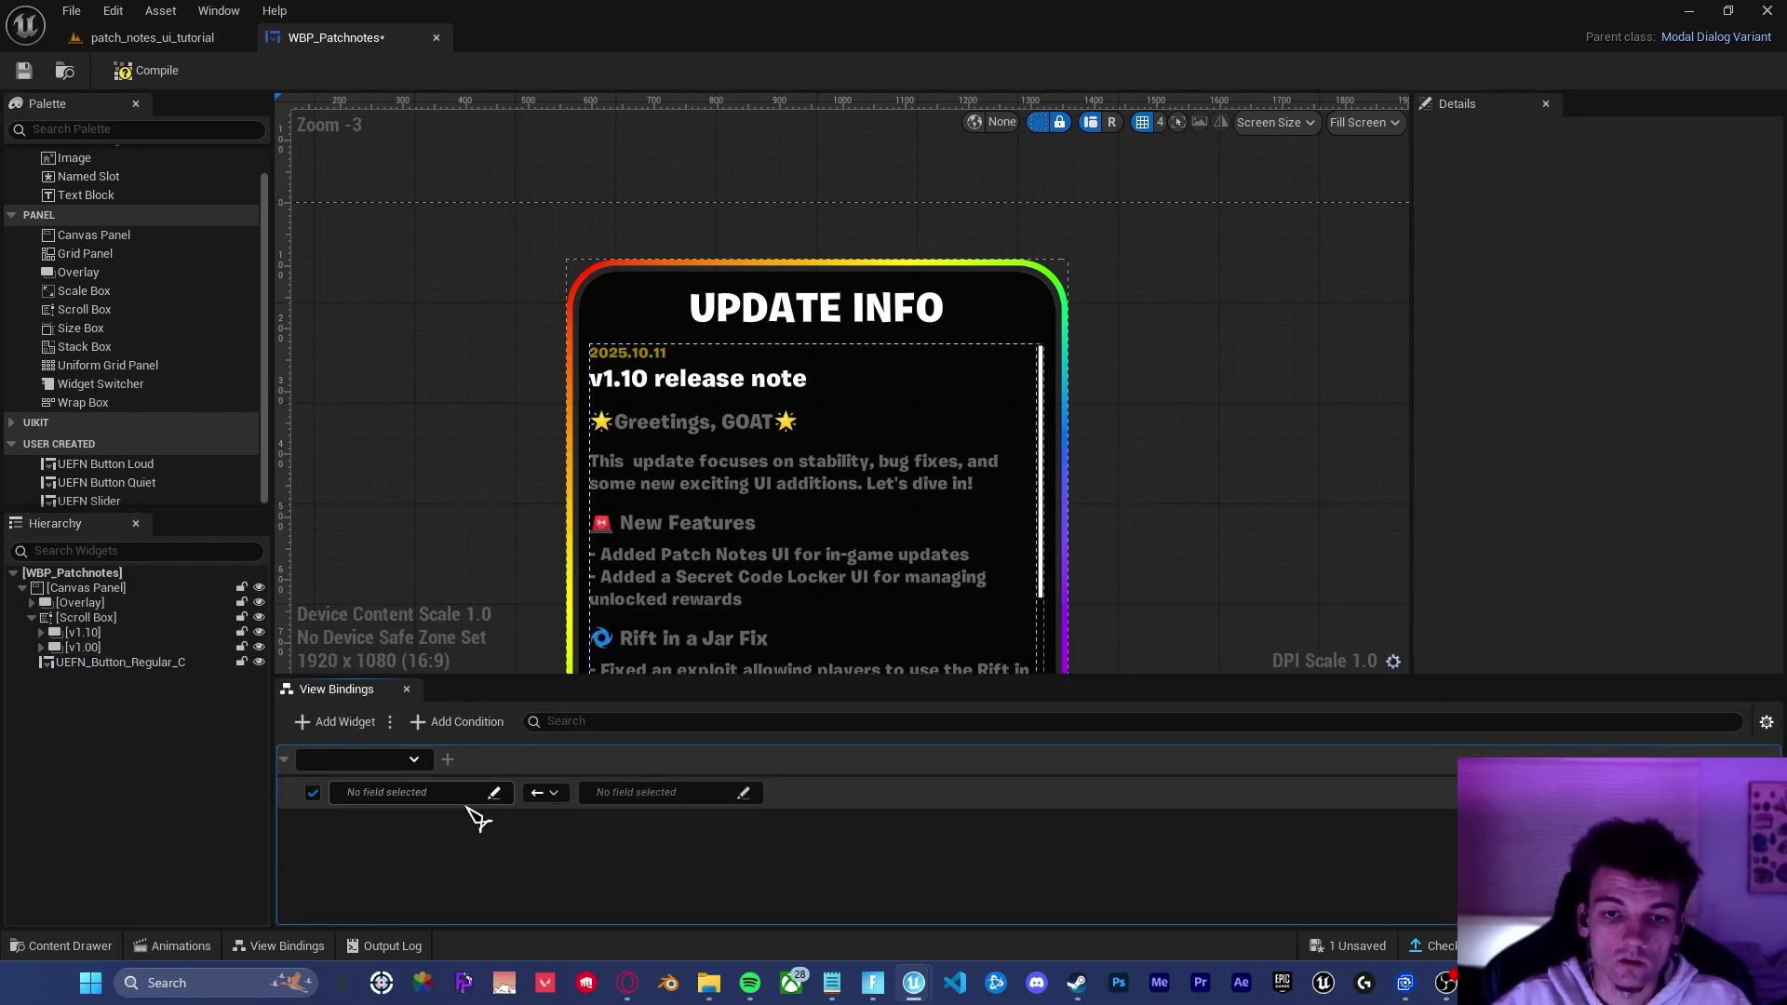
{"action": "left_click", "coordinate": [543, 794]}
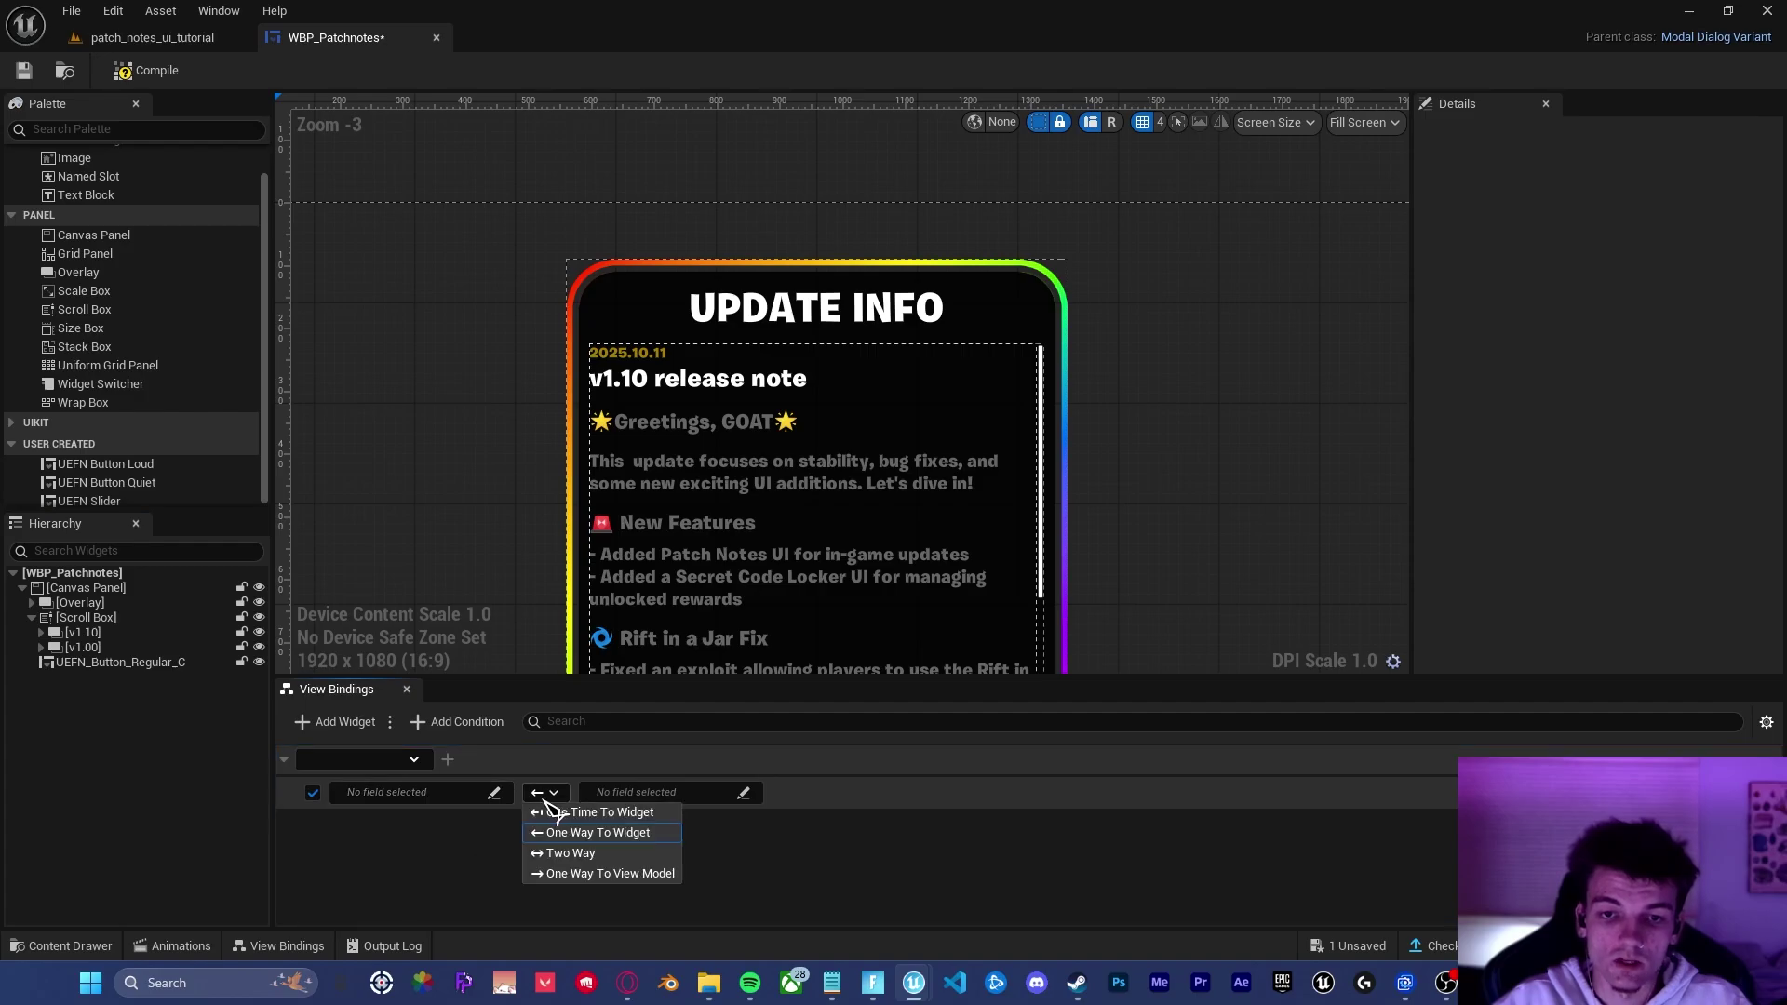
{"action": "left_click", "coordinate": [657, 874]}
Step: Bind Get Response Button 1 to the CreativeModalDialogViewmodel's Response field
{"action": "left_click", "coordinate": [494, 792]}
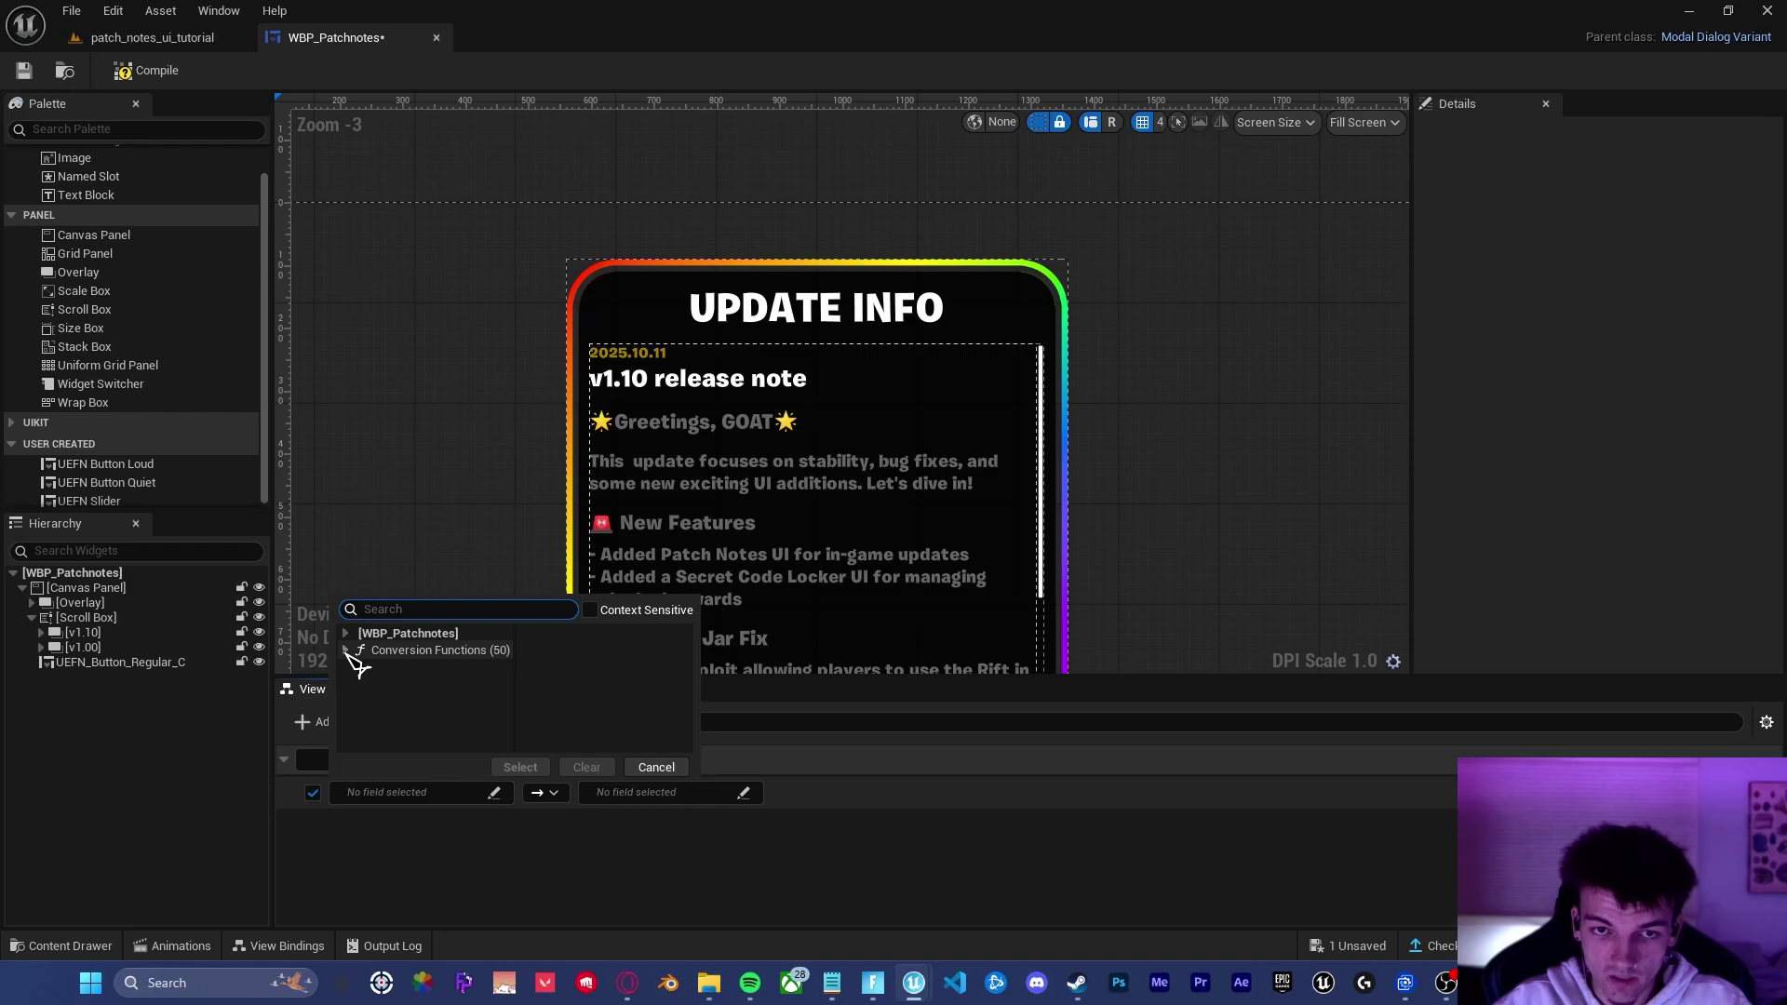
{"action": "left_click", "coordinate": [346, 652]}
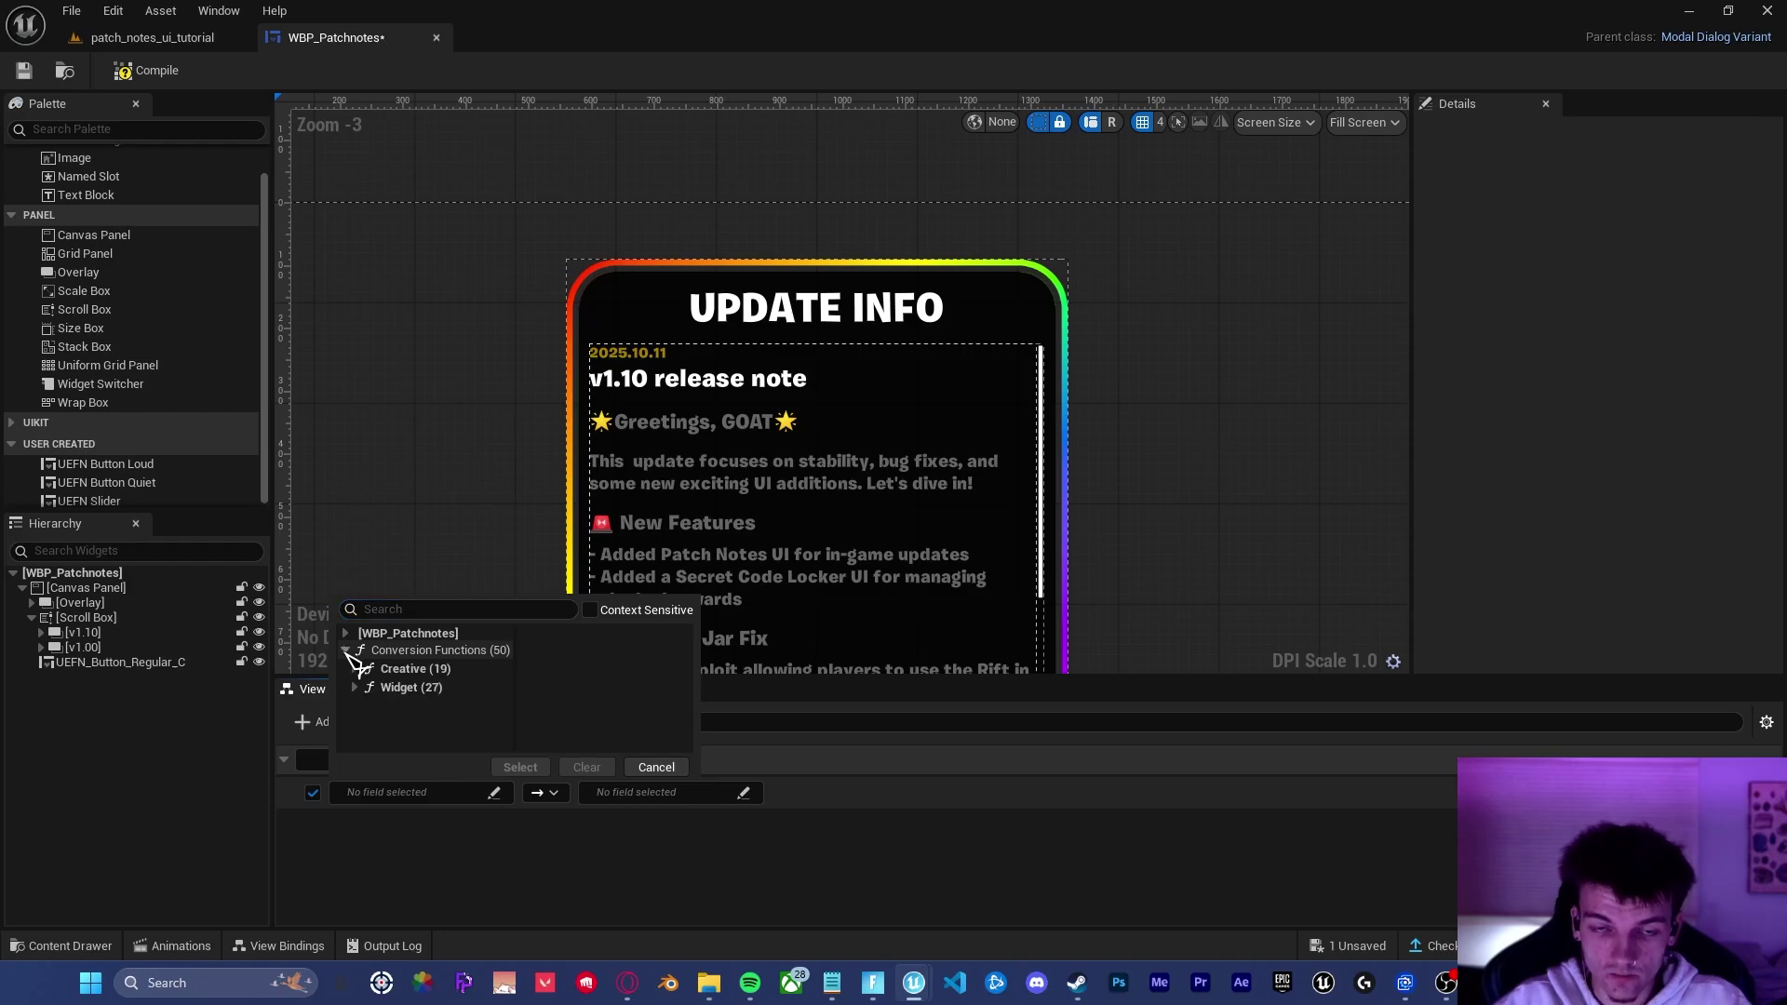
{"action": "left_click", "coordinate": [398, 652]}
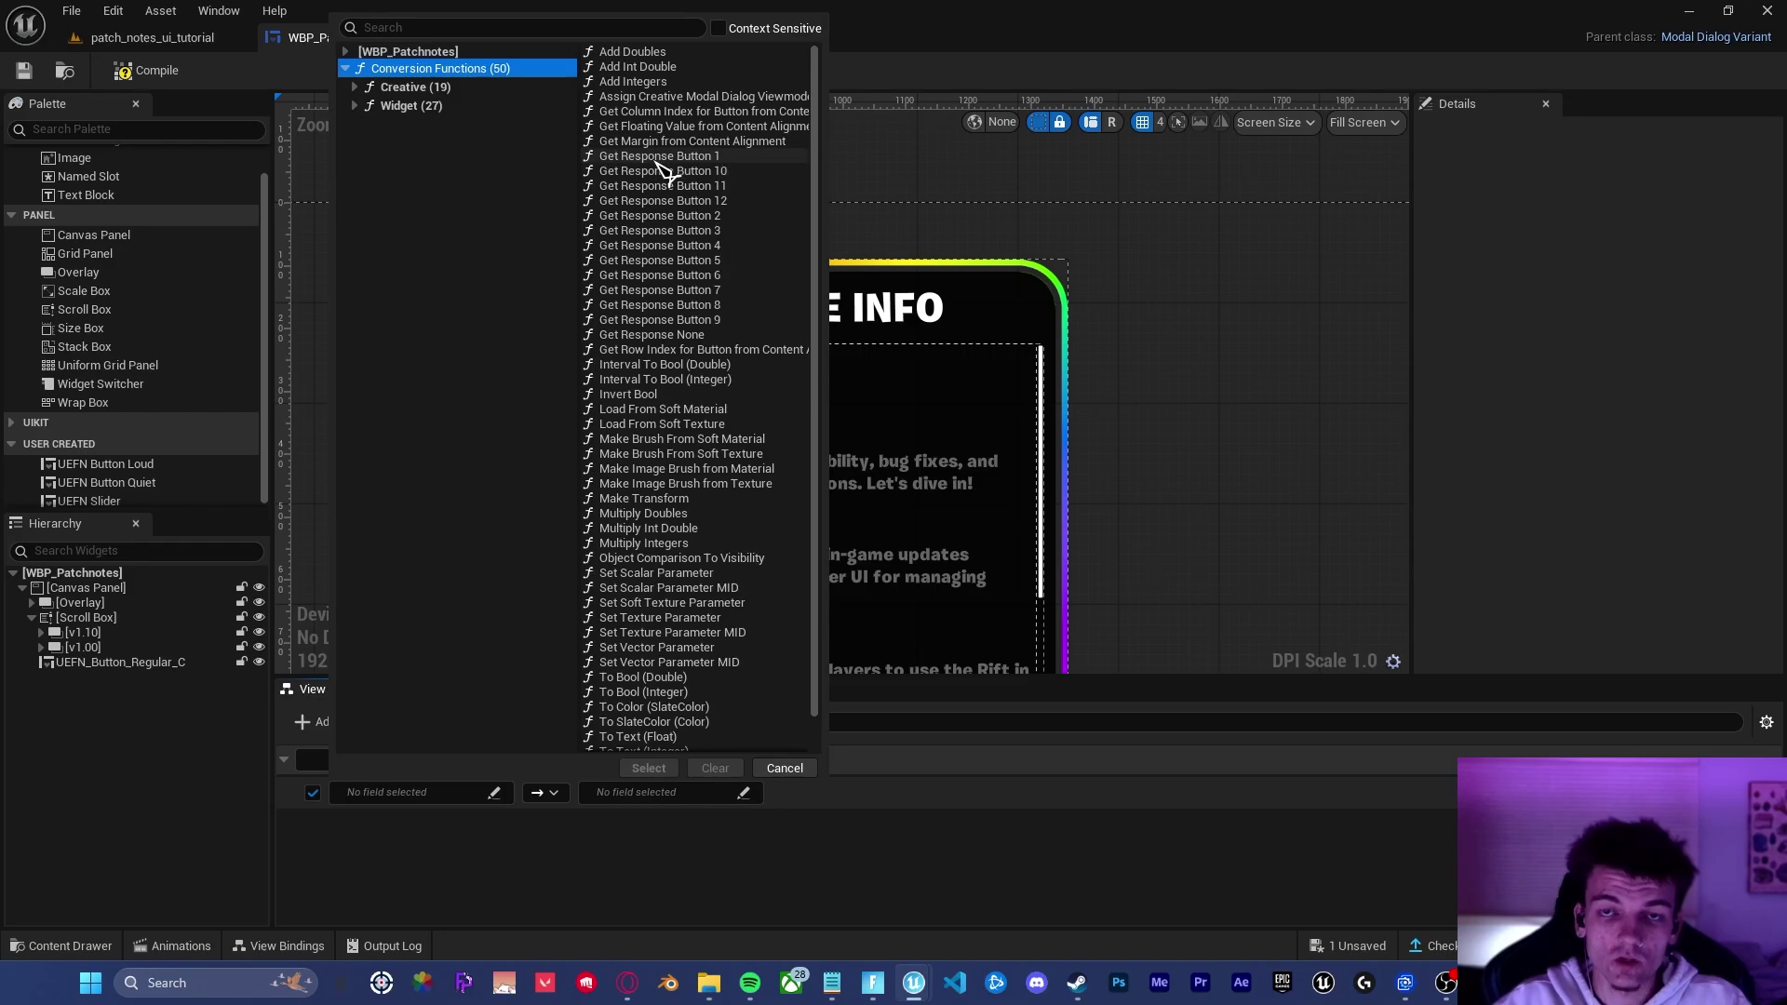
{"action": "left_click", "coordinate": [688, 157]}
{"action": "left_click", "coordinate": [649, 768]}
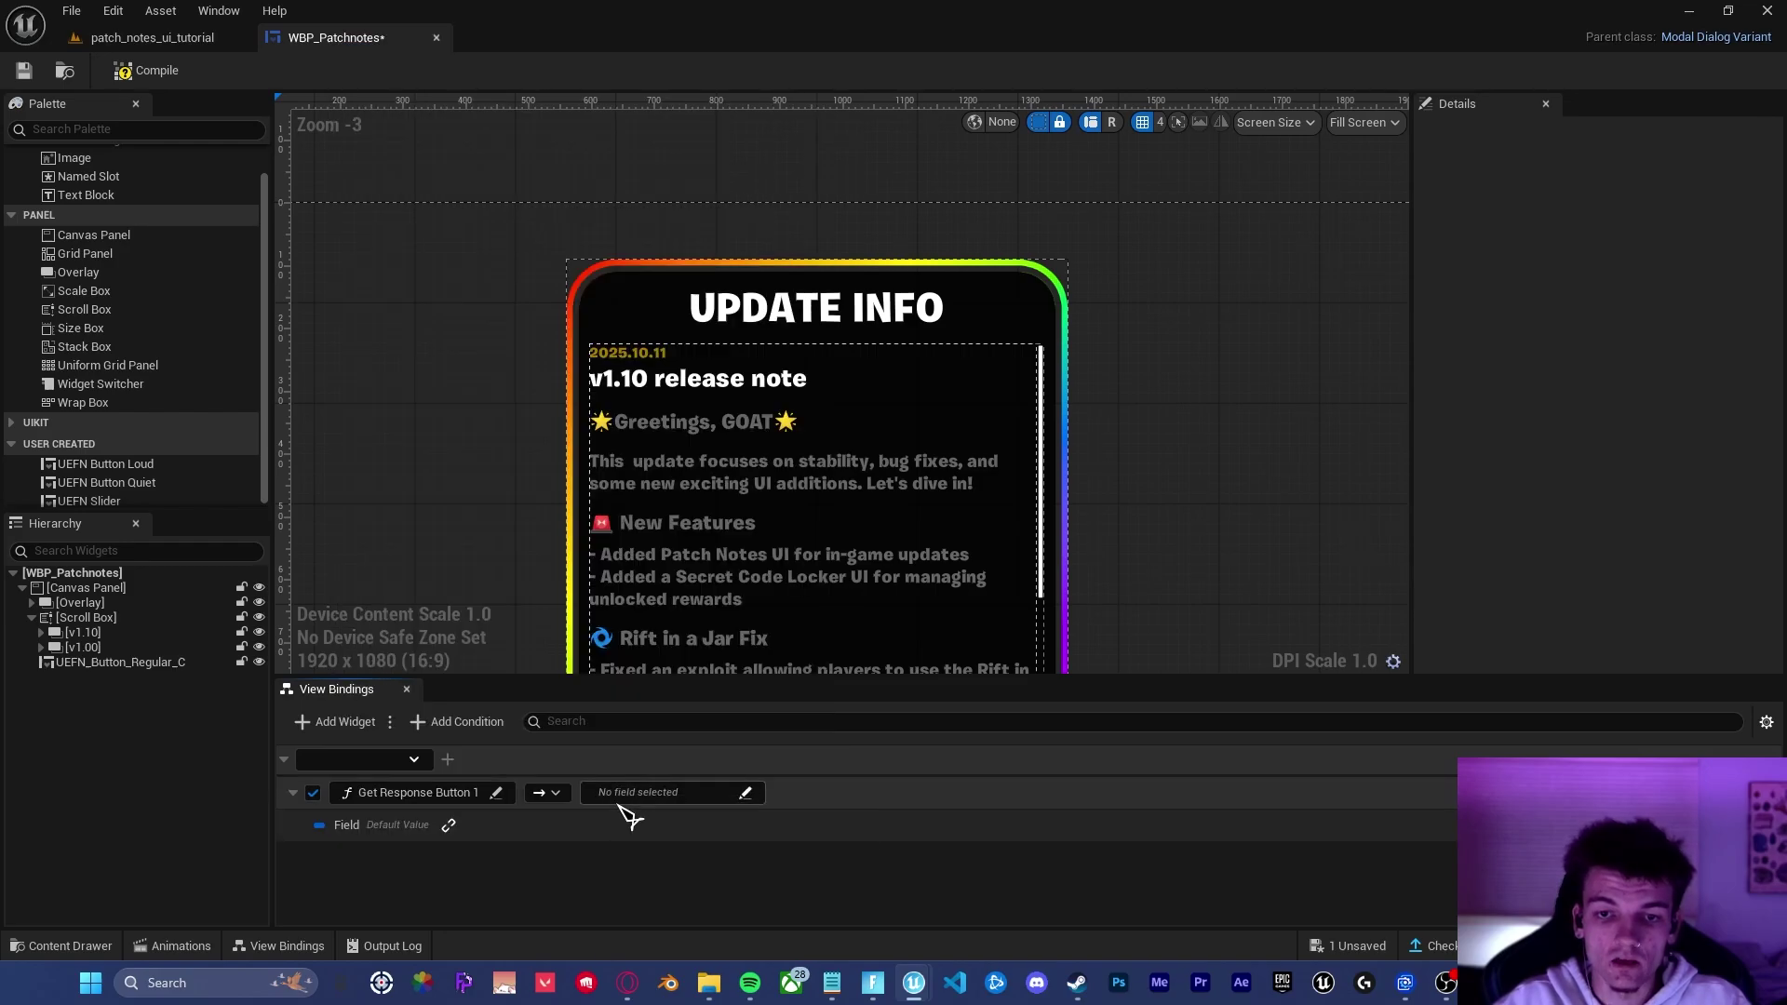
{"action": "left_click", "coordinate": [652, 794]}
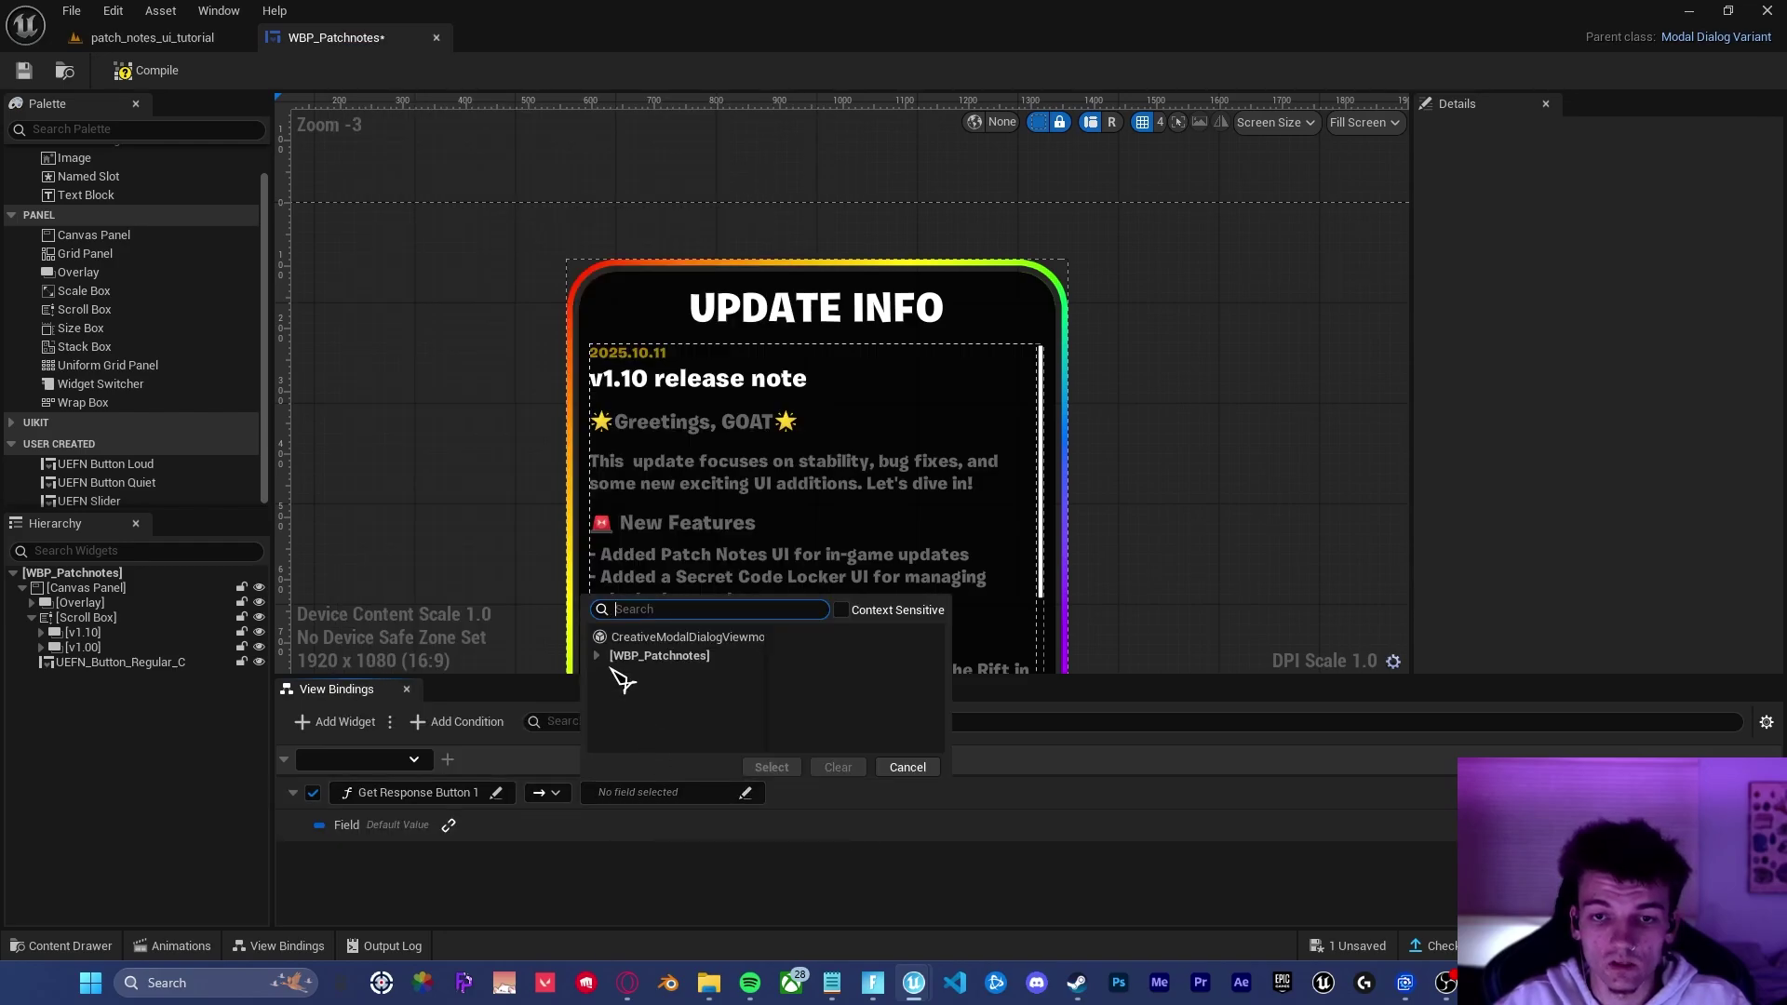
{"action": "left_click", "coordinate": [689, 637]}
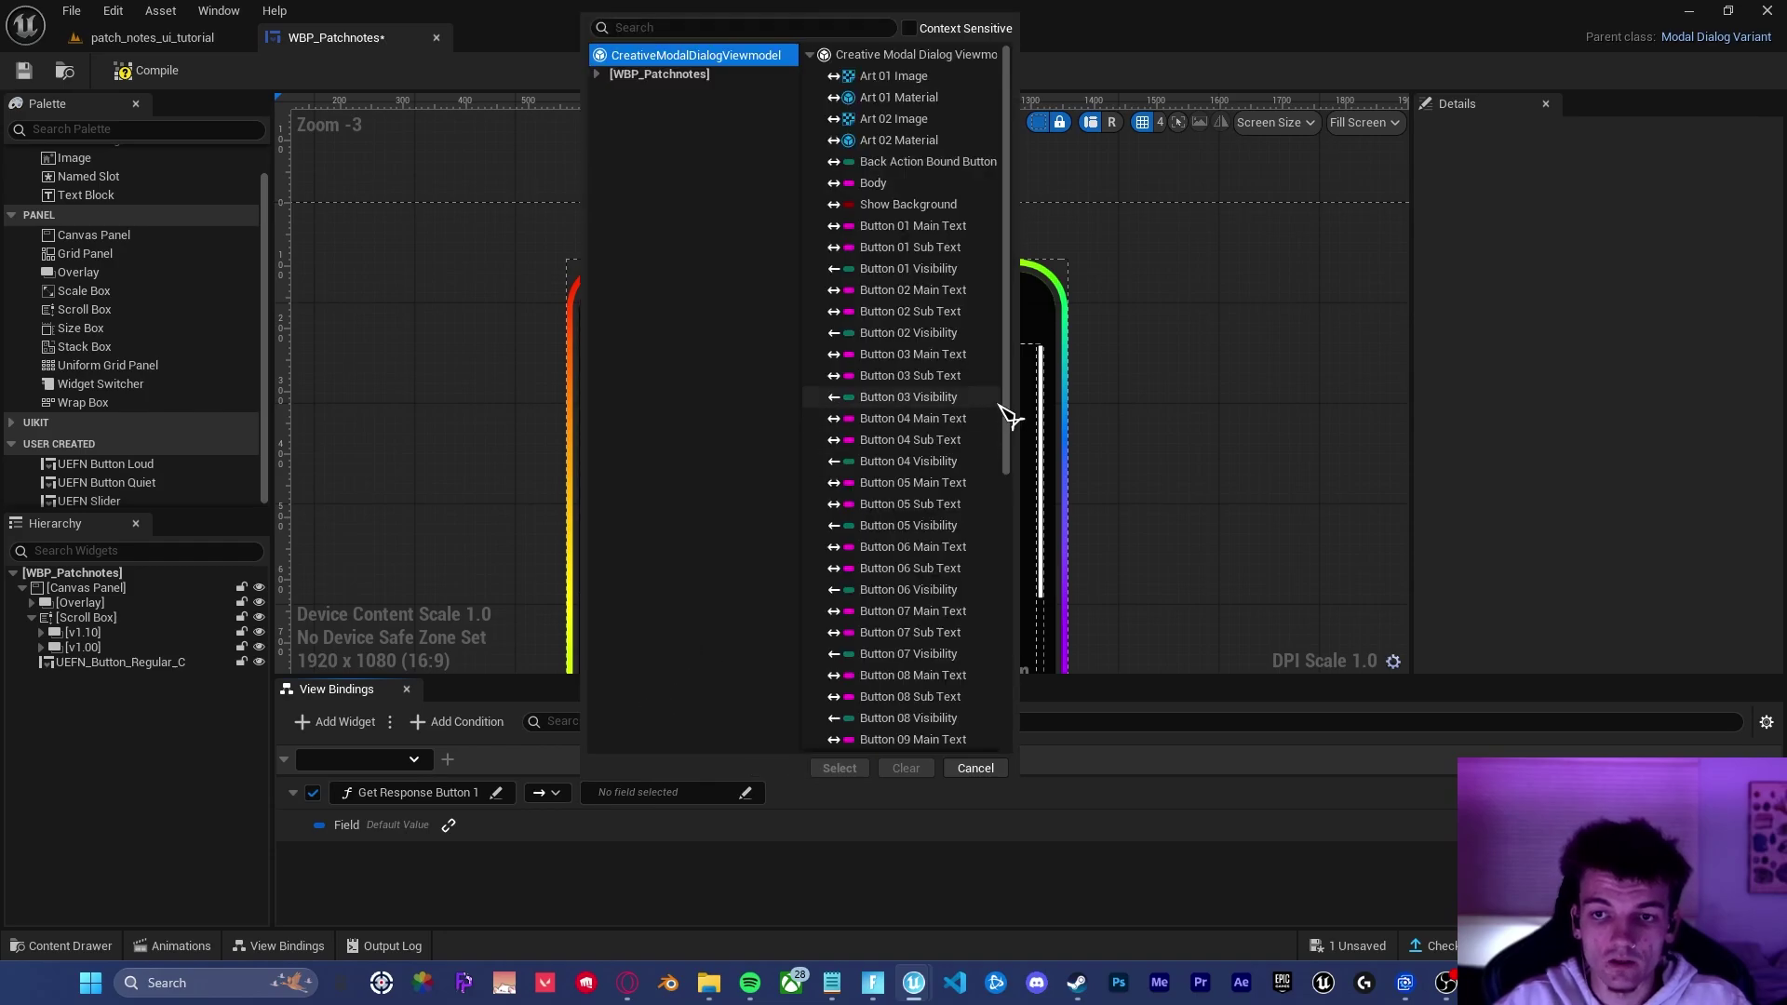
{"action": "left_click_drag", "start_coordinate": [1010, 415], "coordinate": [1029, 710]}
{"action": "left_click", "coordinate": [893, 654]}
{"action": "left_click", "coordinate": [837, 767]}
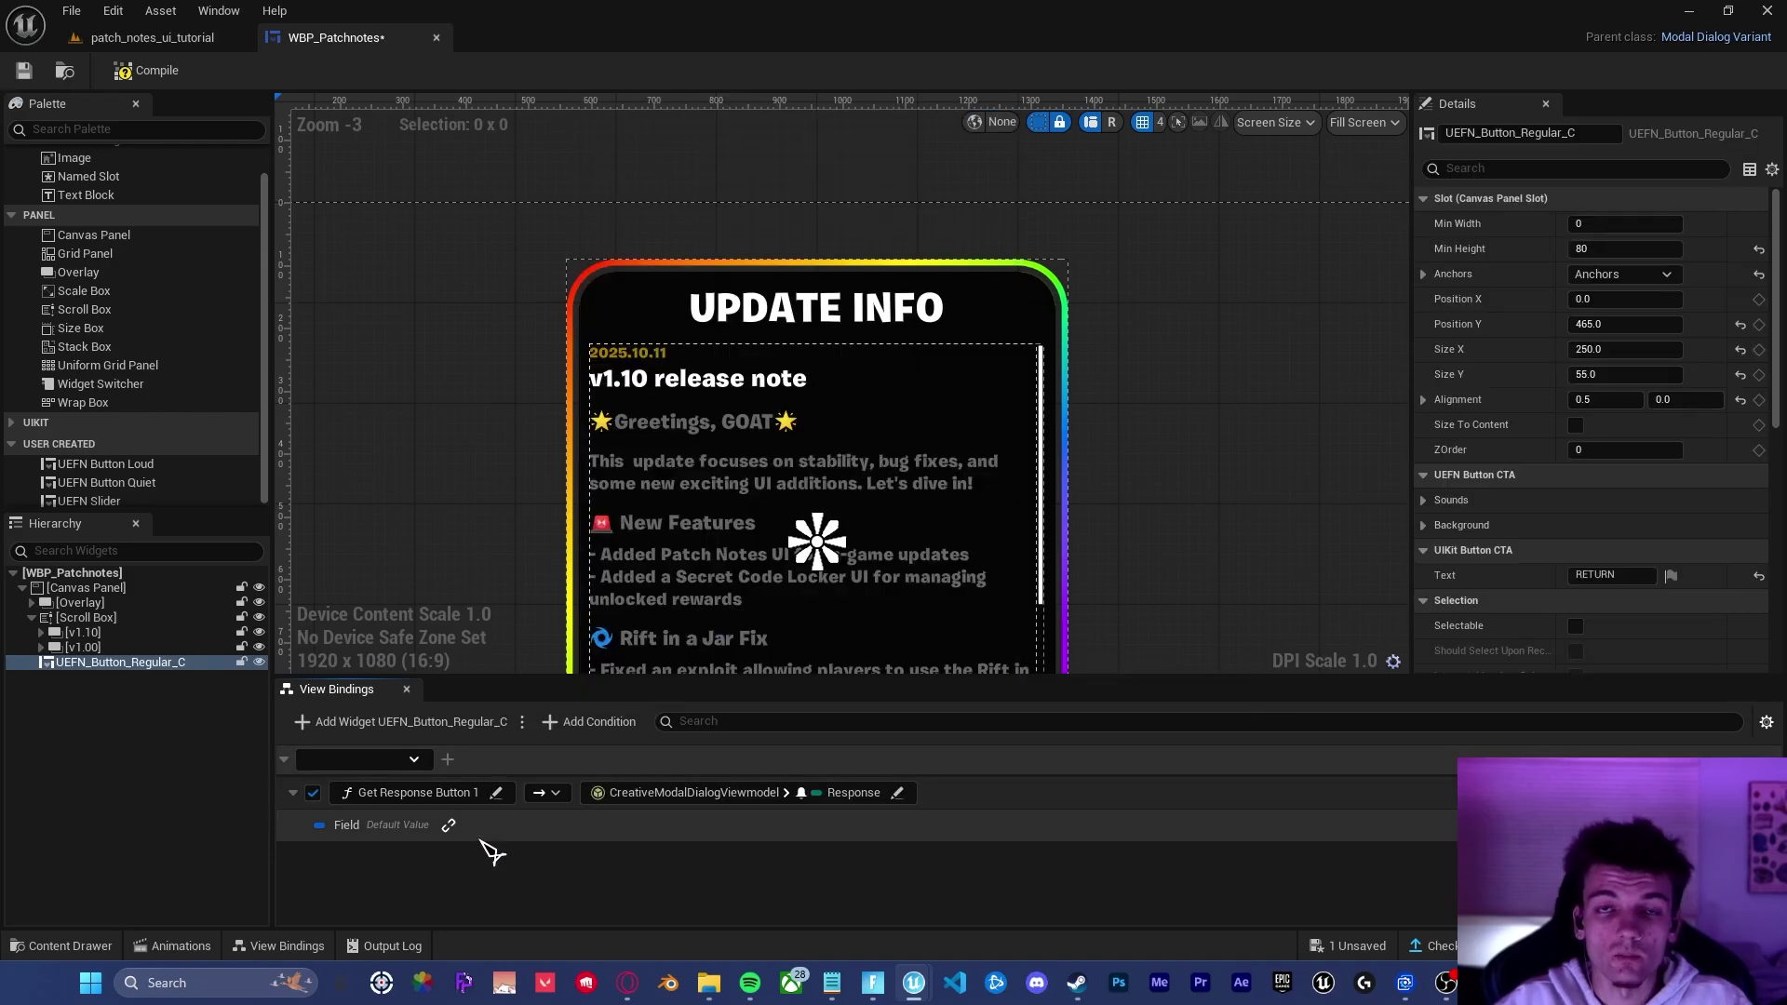
Step: Feed the RETURN button's Click Event into the function input and save the widget
{"action": "left_click", "coordinate": [449, 826]}
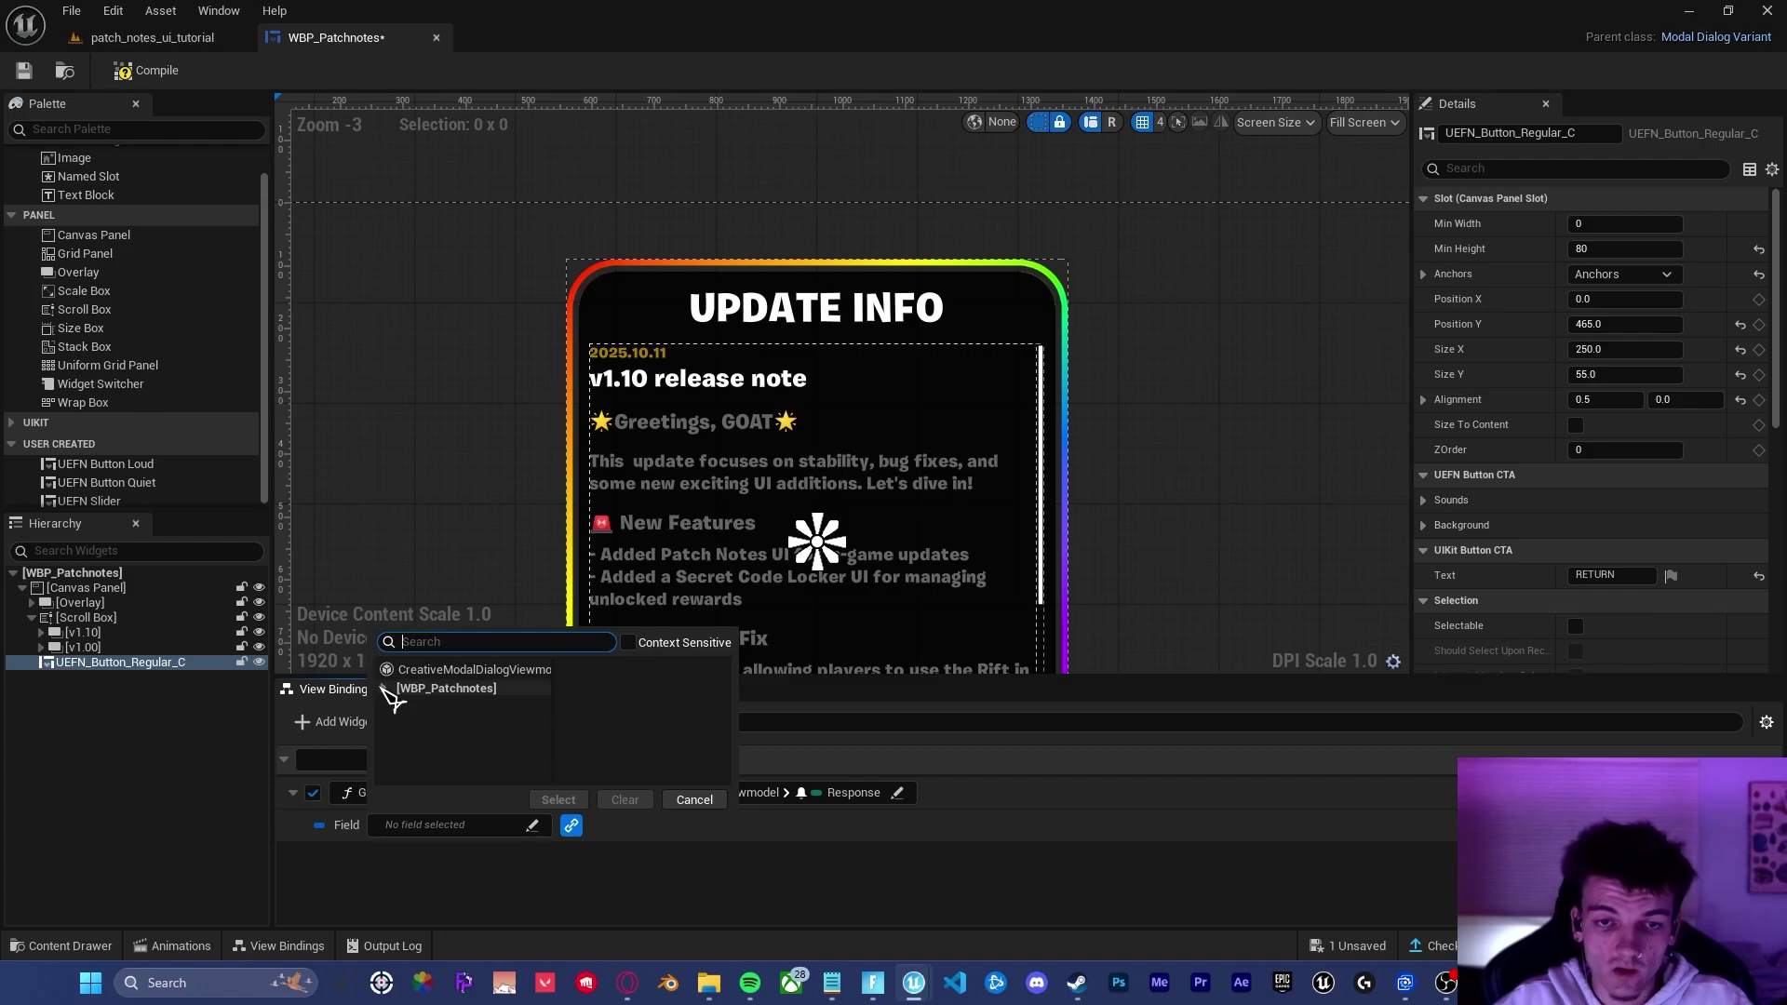
{"action": "left_click", "coordinate": [383, 687]}
{"action": "left_click", "coordinate": [392, 705]}
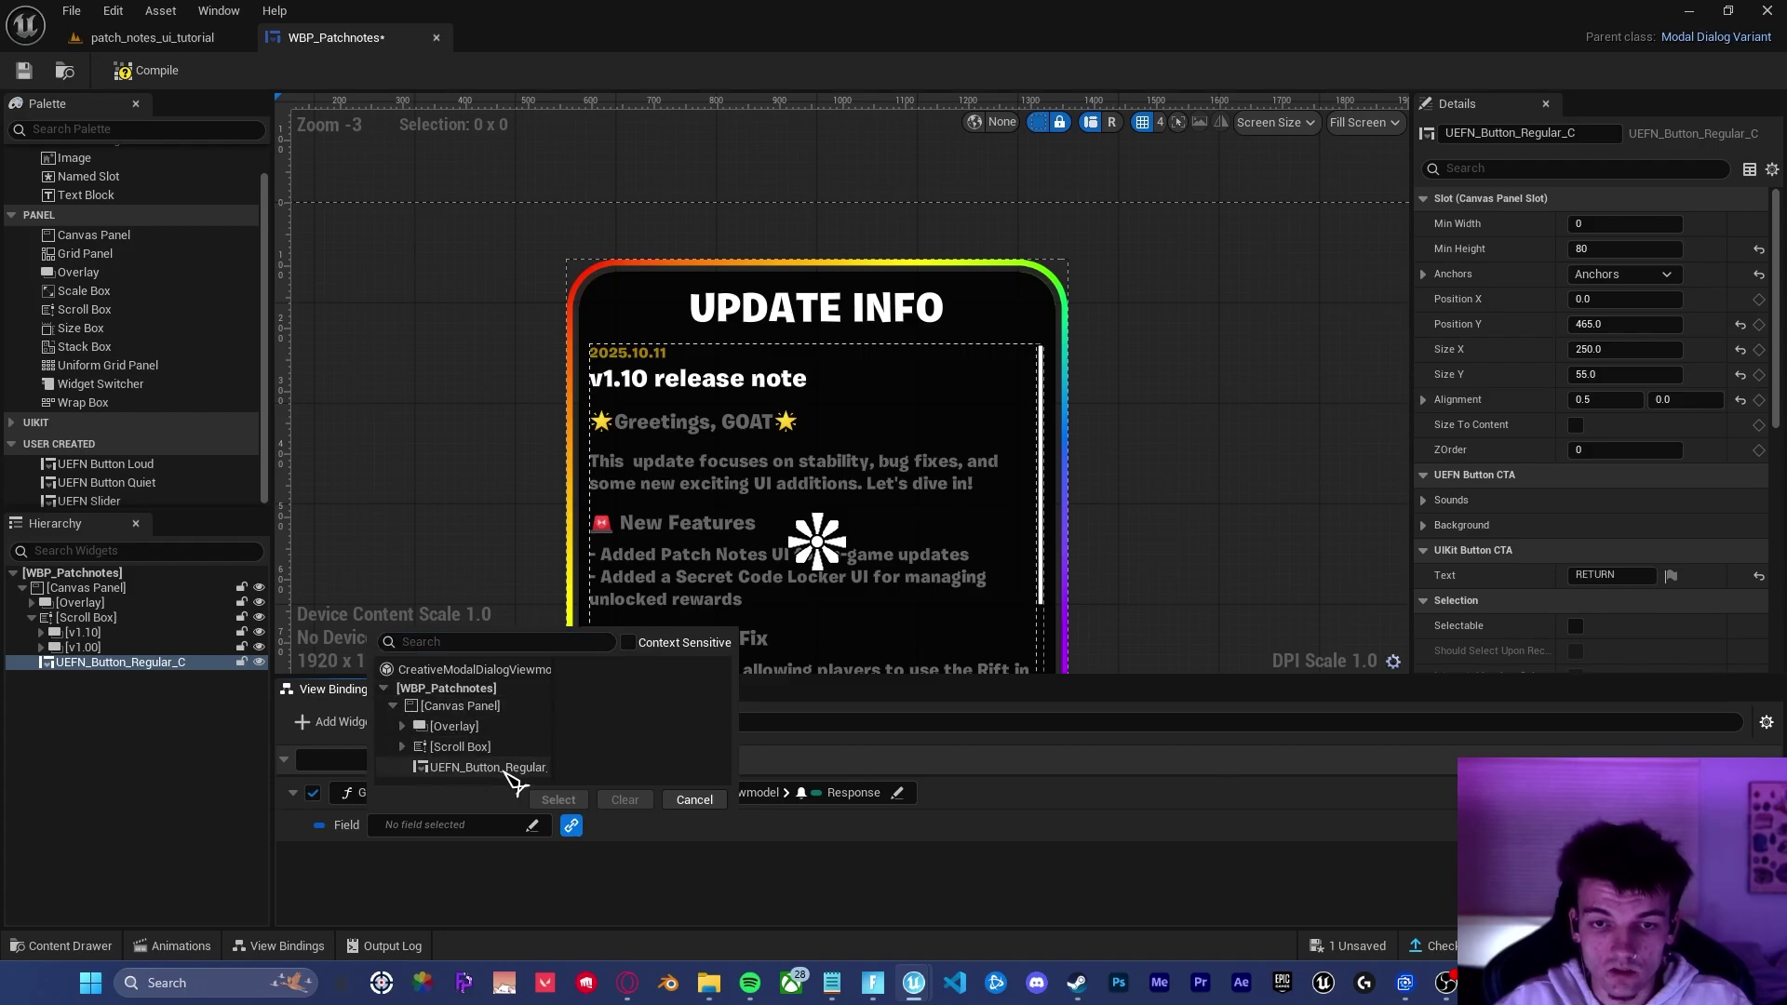
{"action": "left_click", "coordinate": [494, 768]}
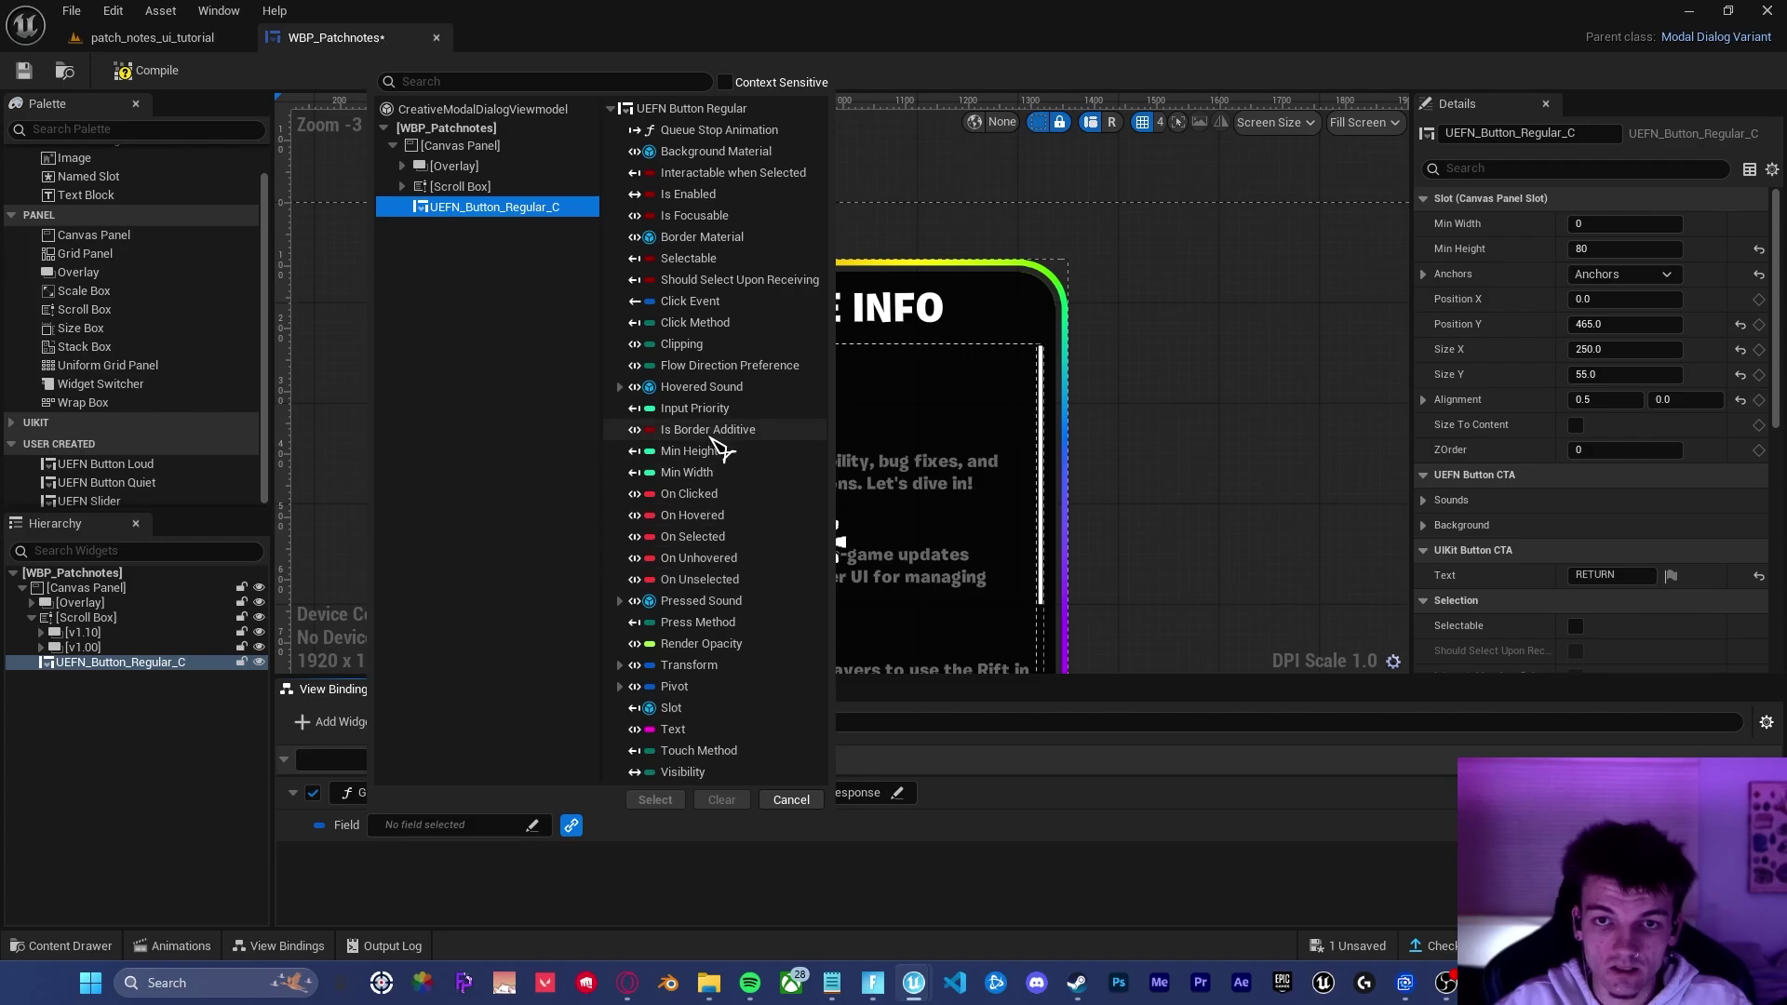
{"action": "left_click", "coordinate": [689, 300]}
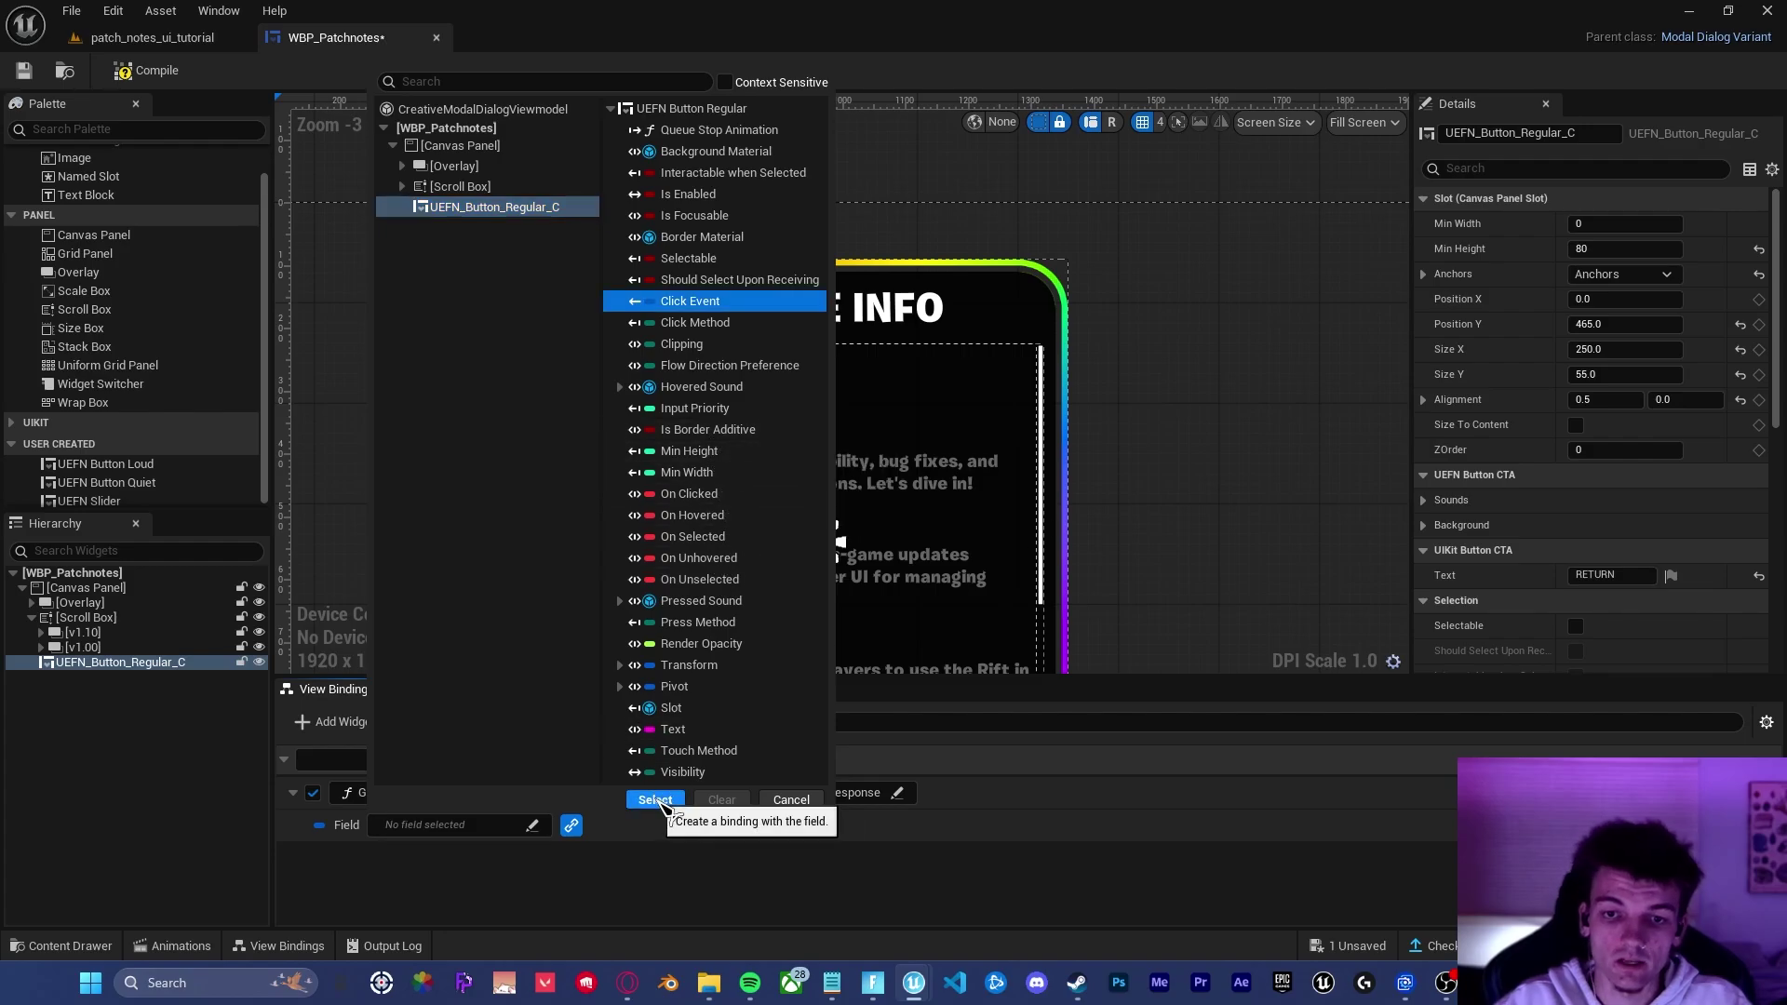
{"action": "left_click", "coordinate": [655, 799]}
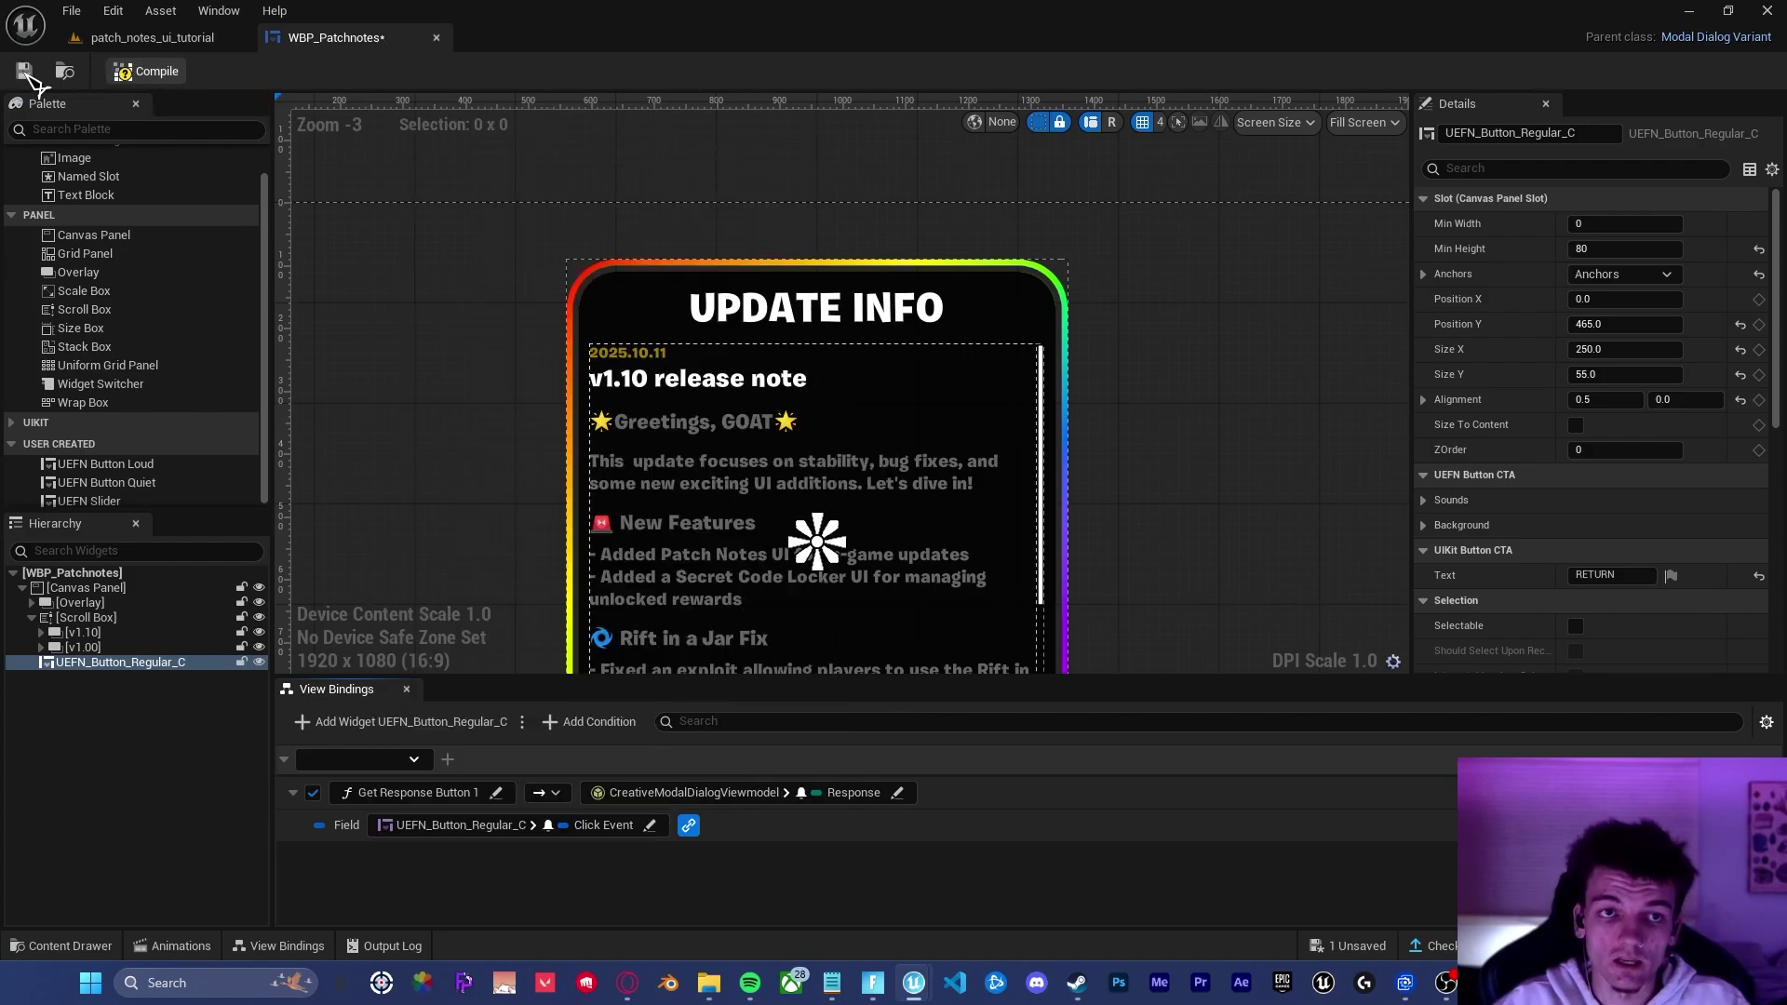
{"action": "left_click", "coordinate": [26, 73]}
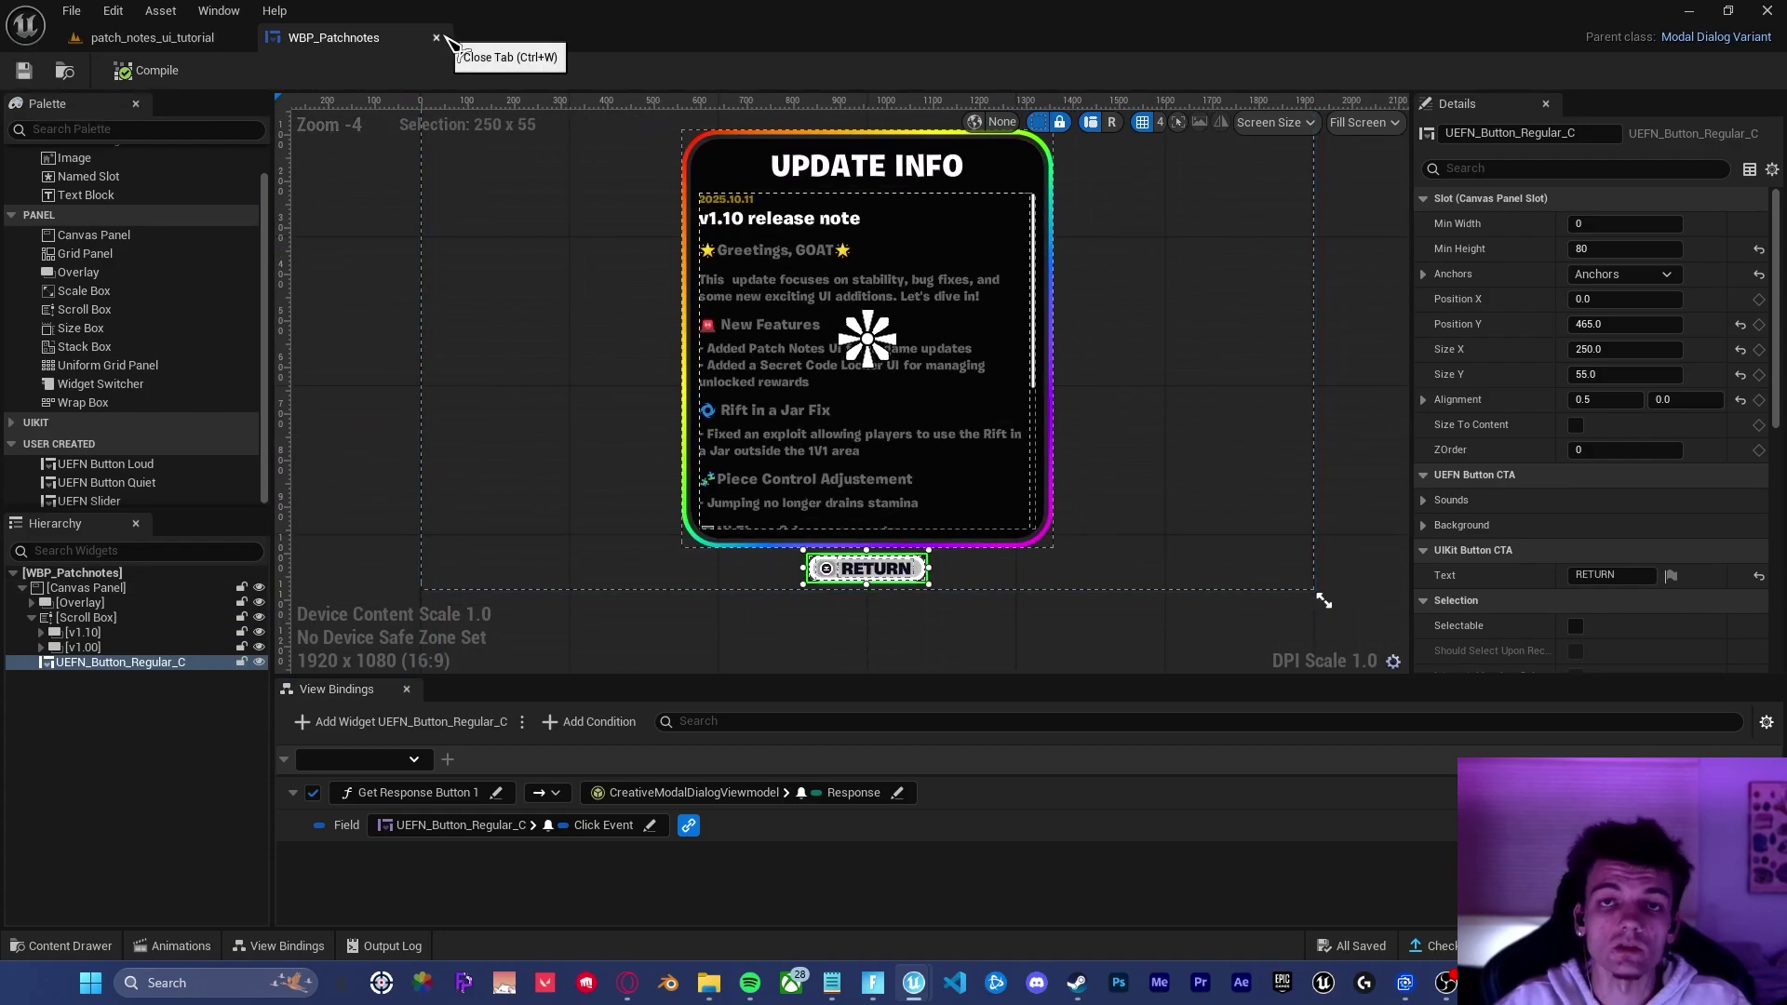
Step: Place a Pop-up Dialog Device in the level, raised above the ground
{"action": "left_click", "coordinate": [152, 37]}
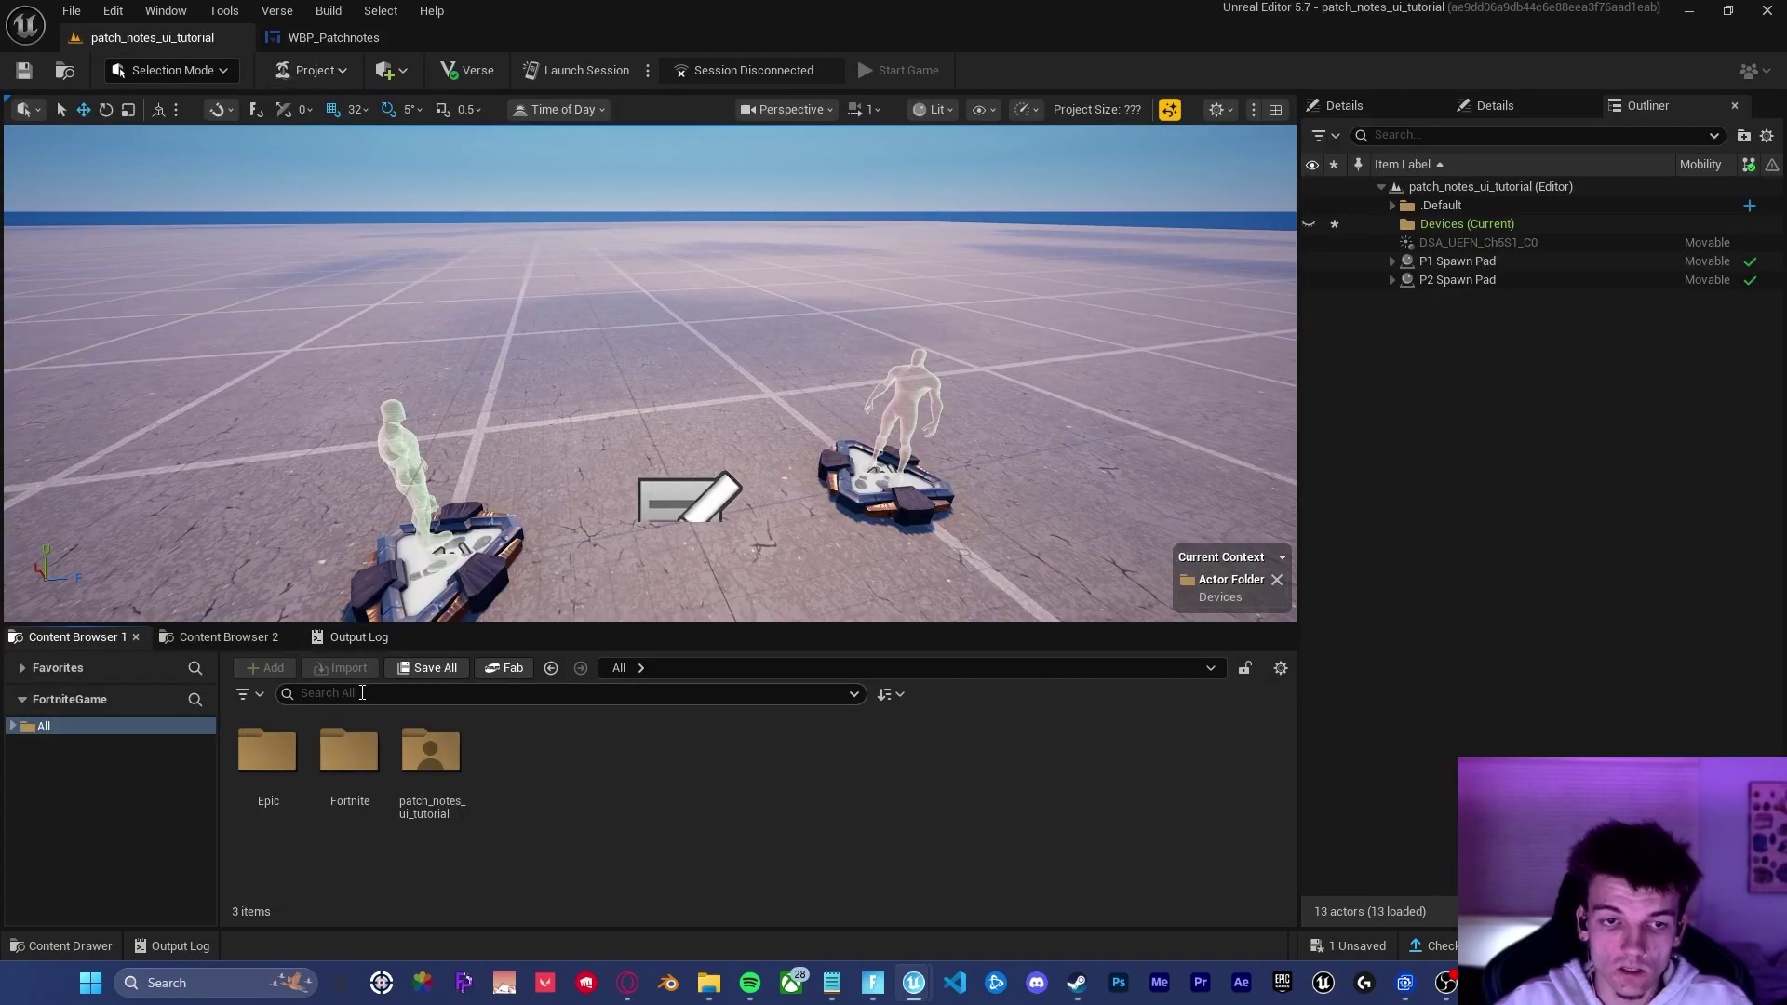
{"action": "type", "text": "pop up dialog"}
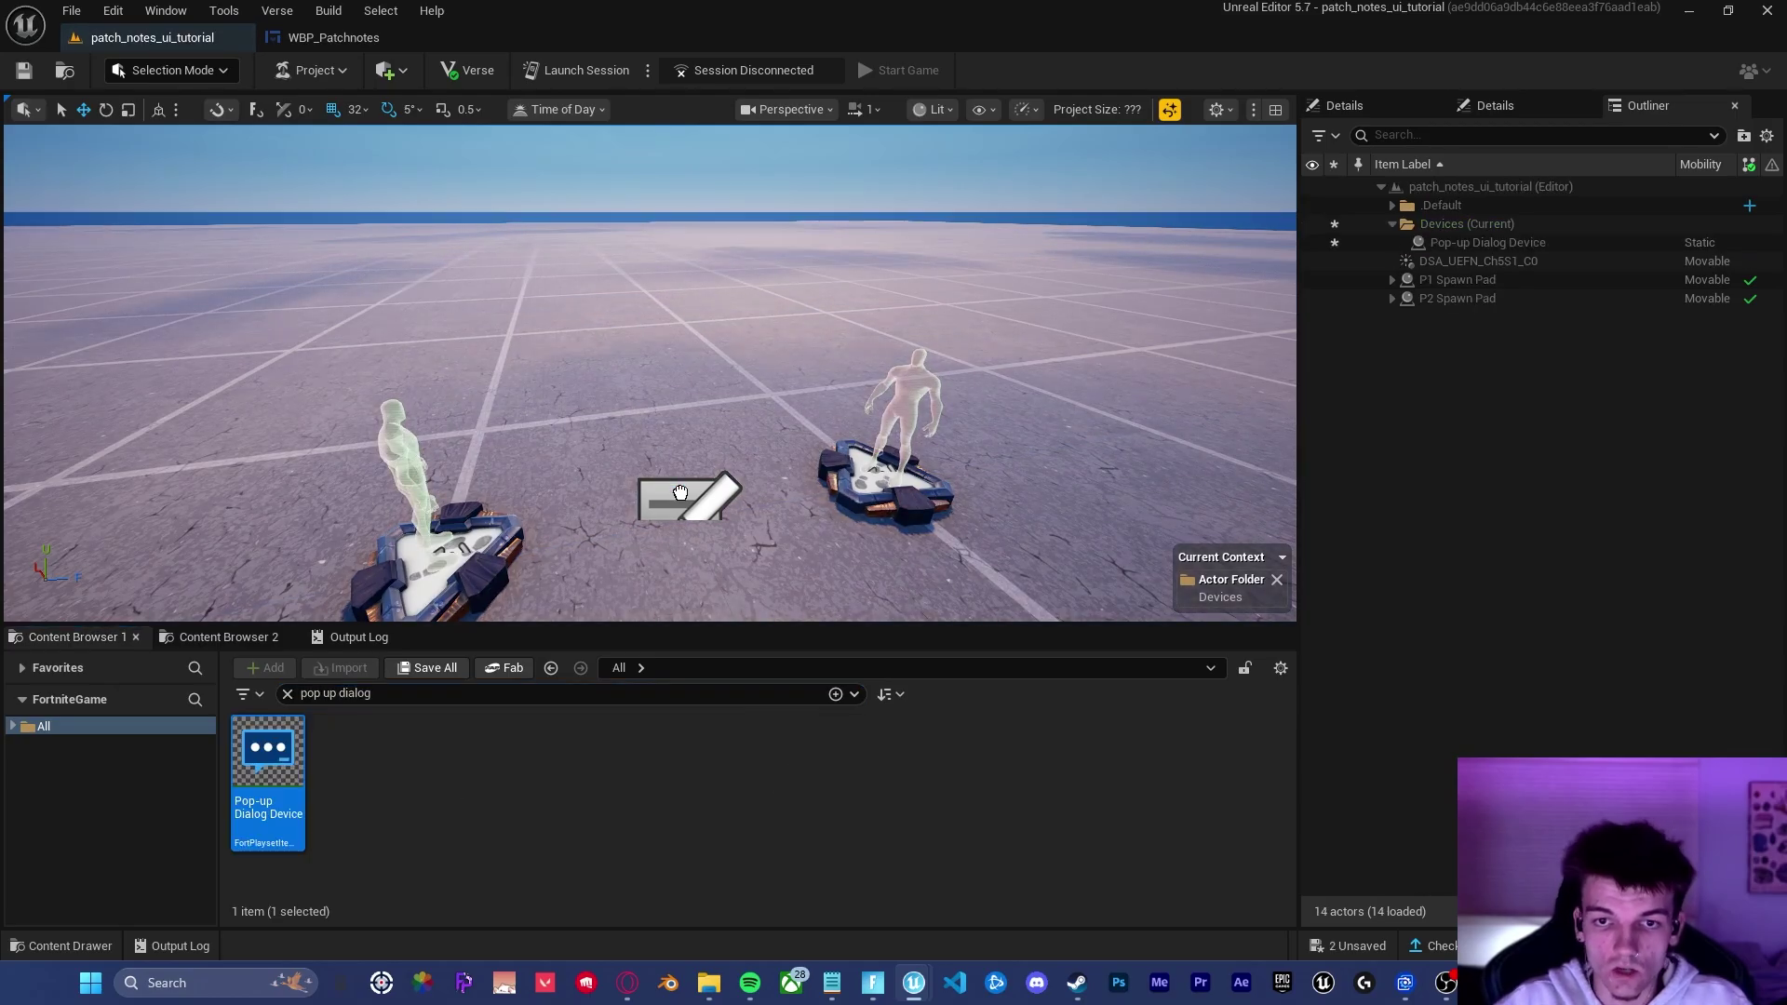
{"action": "left_click_drag", "start_coordinate": [268, 754], "coordinate": [696, 346]}
{"action": "right_click_drag", "start_coordinate": [696, 346], "coordinate": [838, 353]}
{"action": "left_click", "coordinate": [1364, 108]}
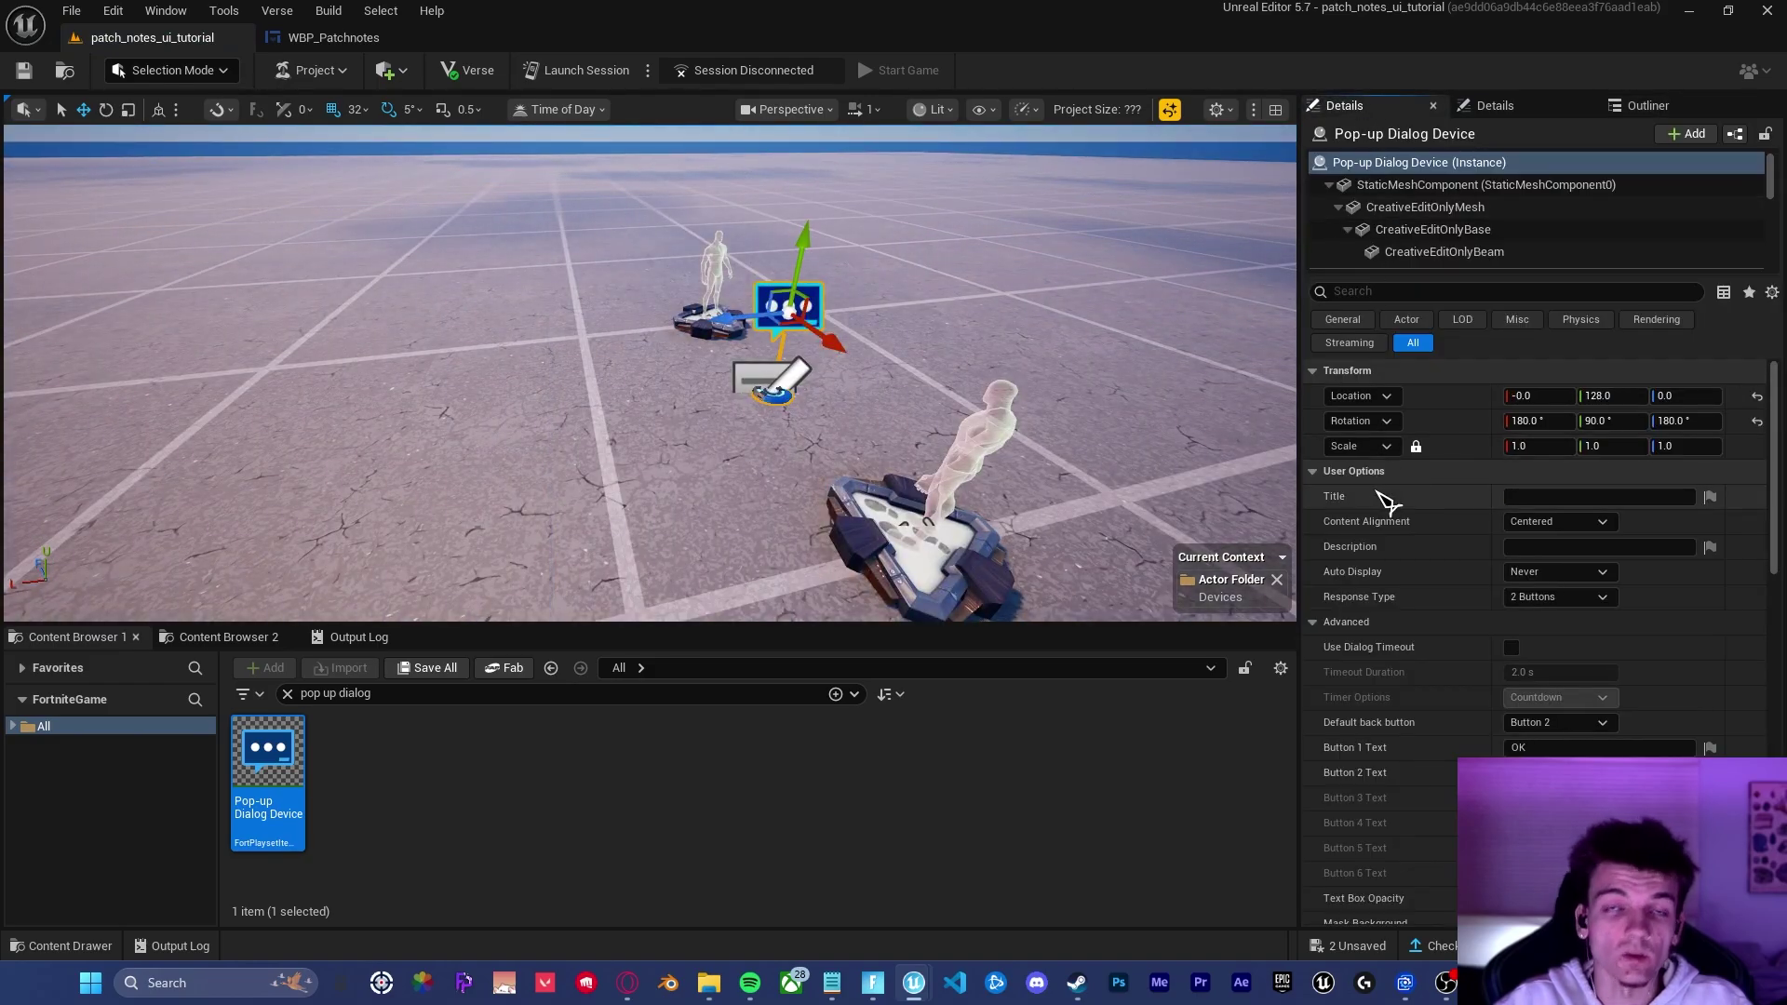
{"action": "scroll", "coordinate": [1385, 507], "scroll_direction": "down", "scroll_amount": 2}
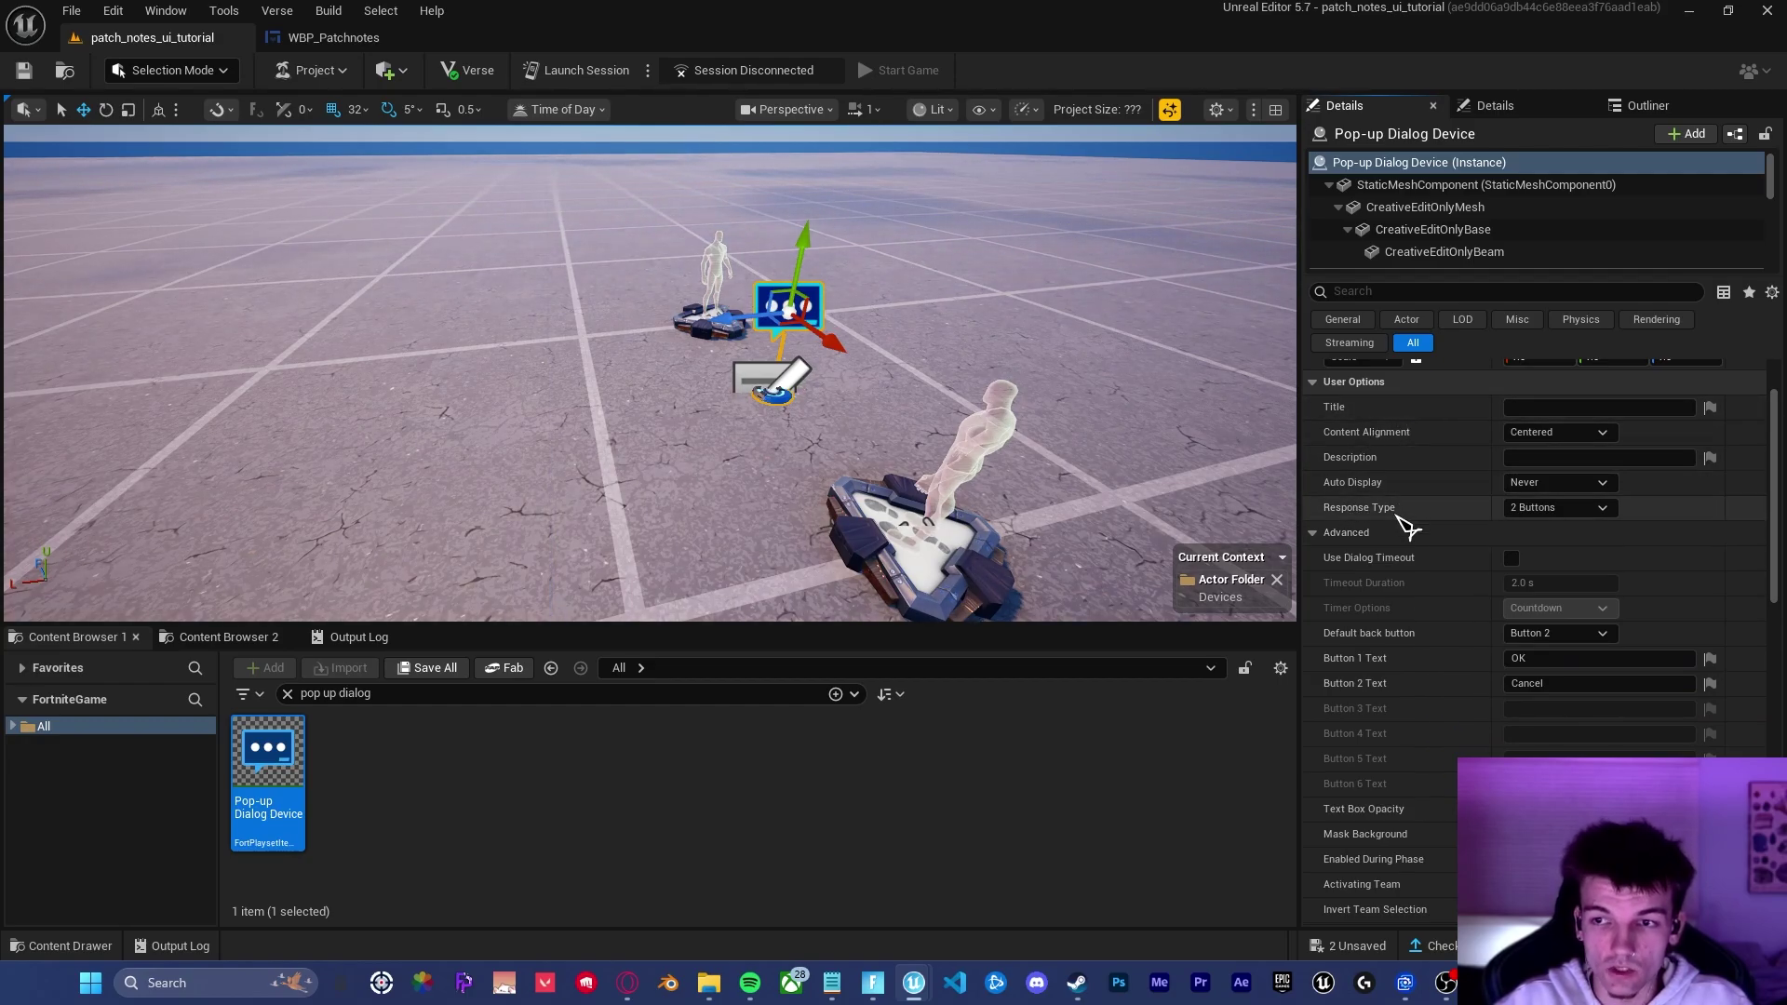
Step: Set the dialog's Response Type to 1 Button and Default back button to Button 1
{"action": "left_click", "coordinate": [1540, 508]}
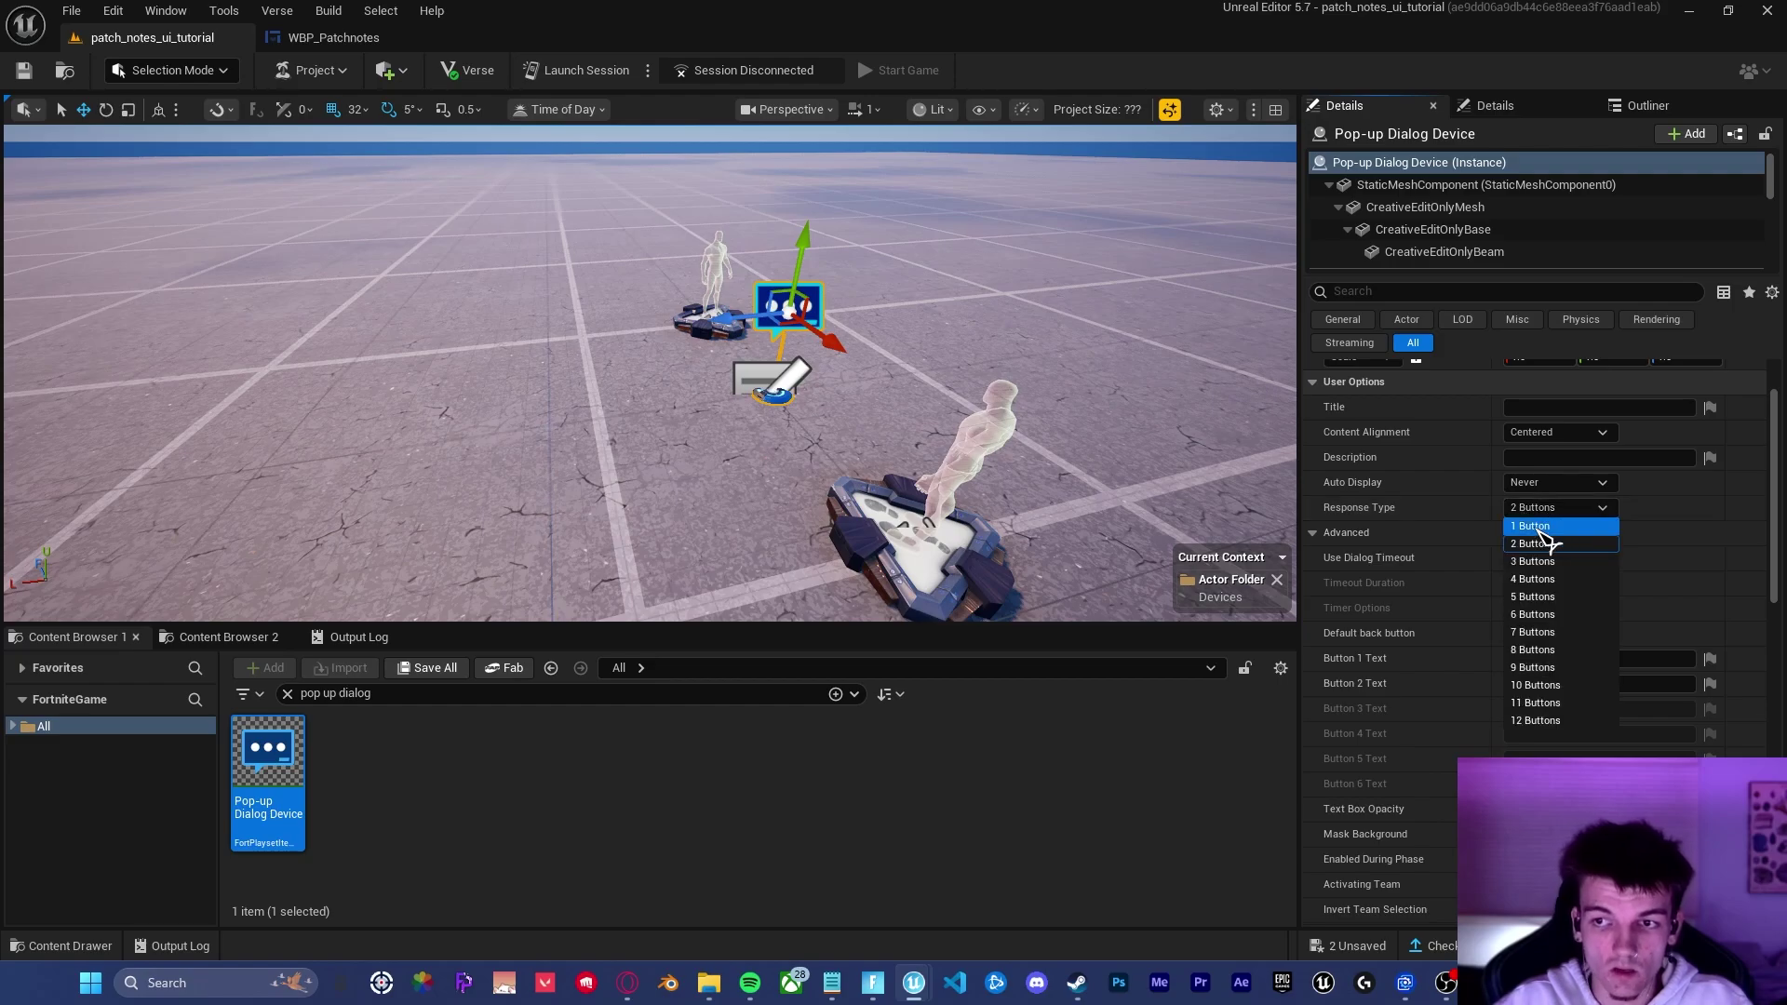
{"action": "left_click", "coordinate": [1536, 527]}
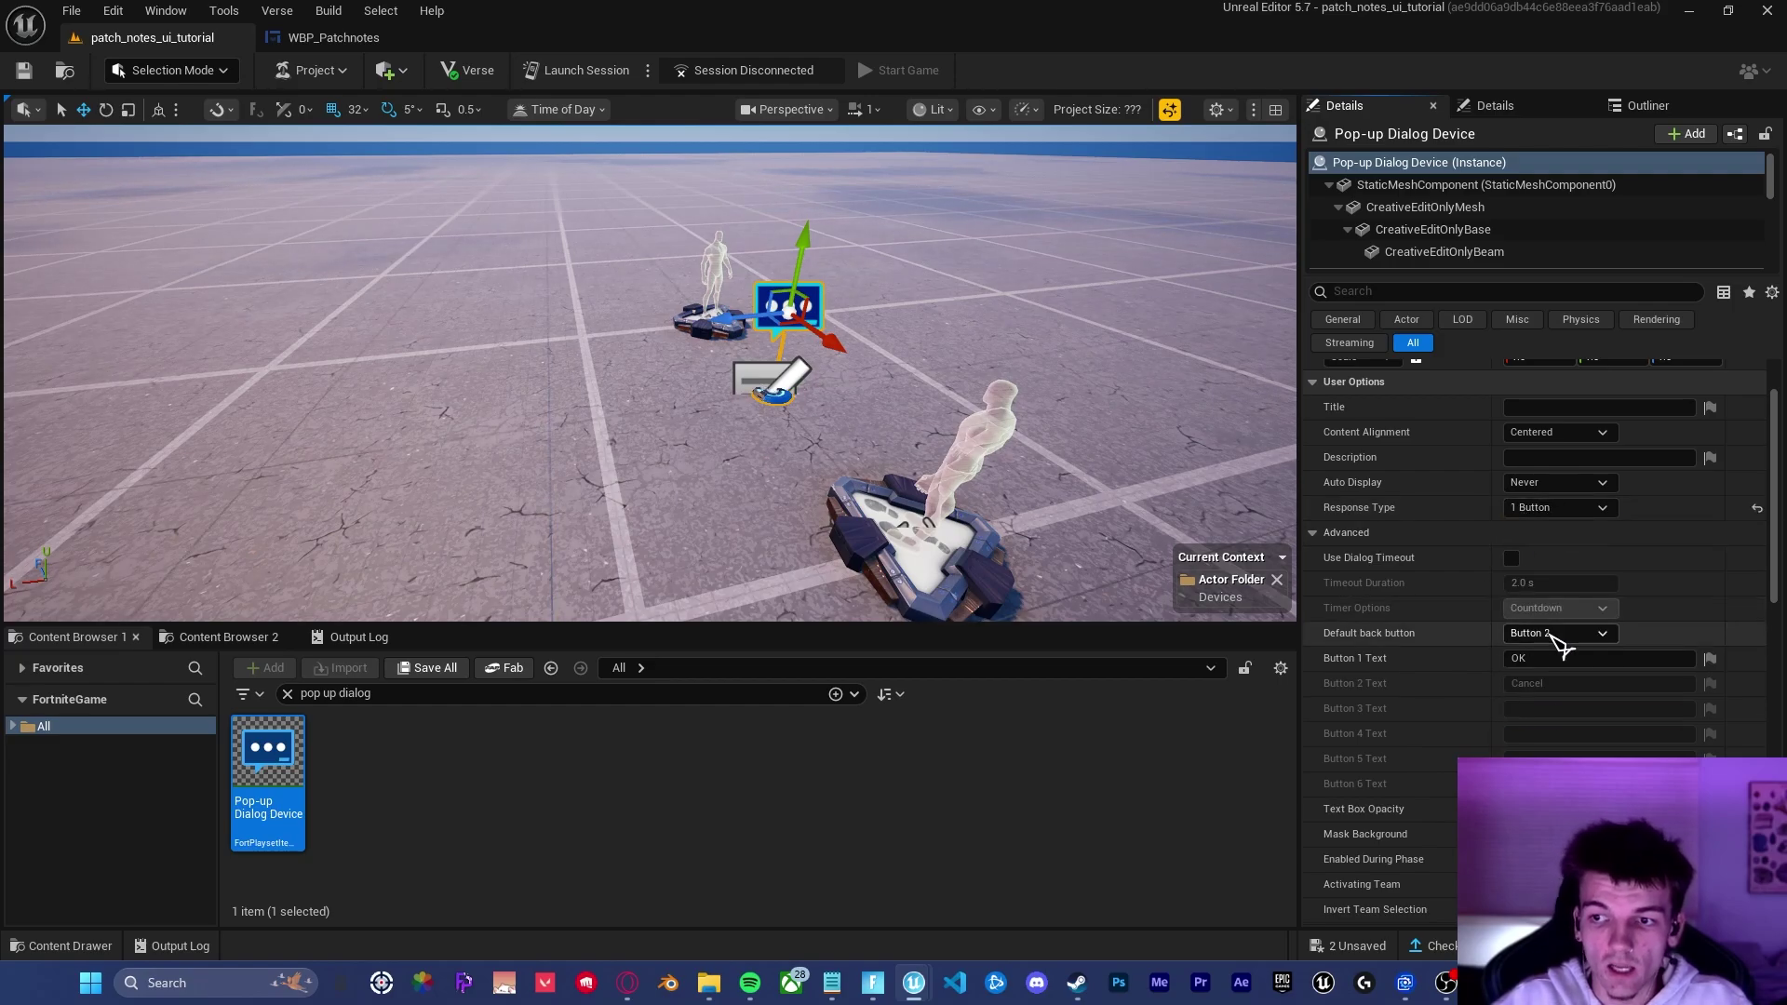
{"action": "left_click", "coordinate": [1552, 635]}
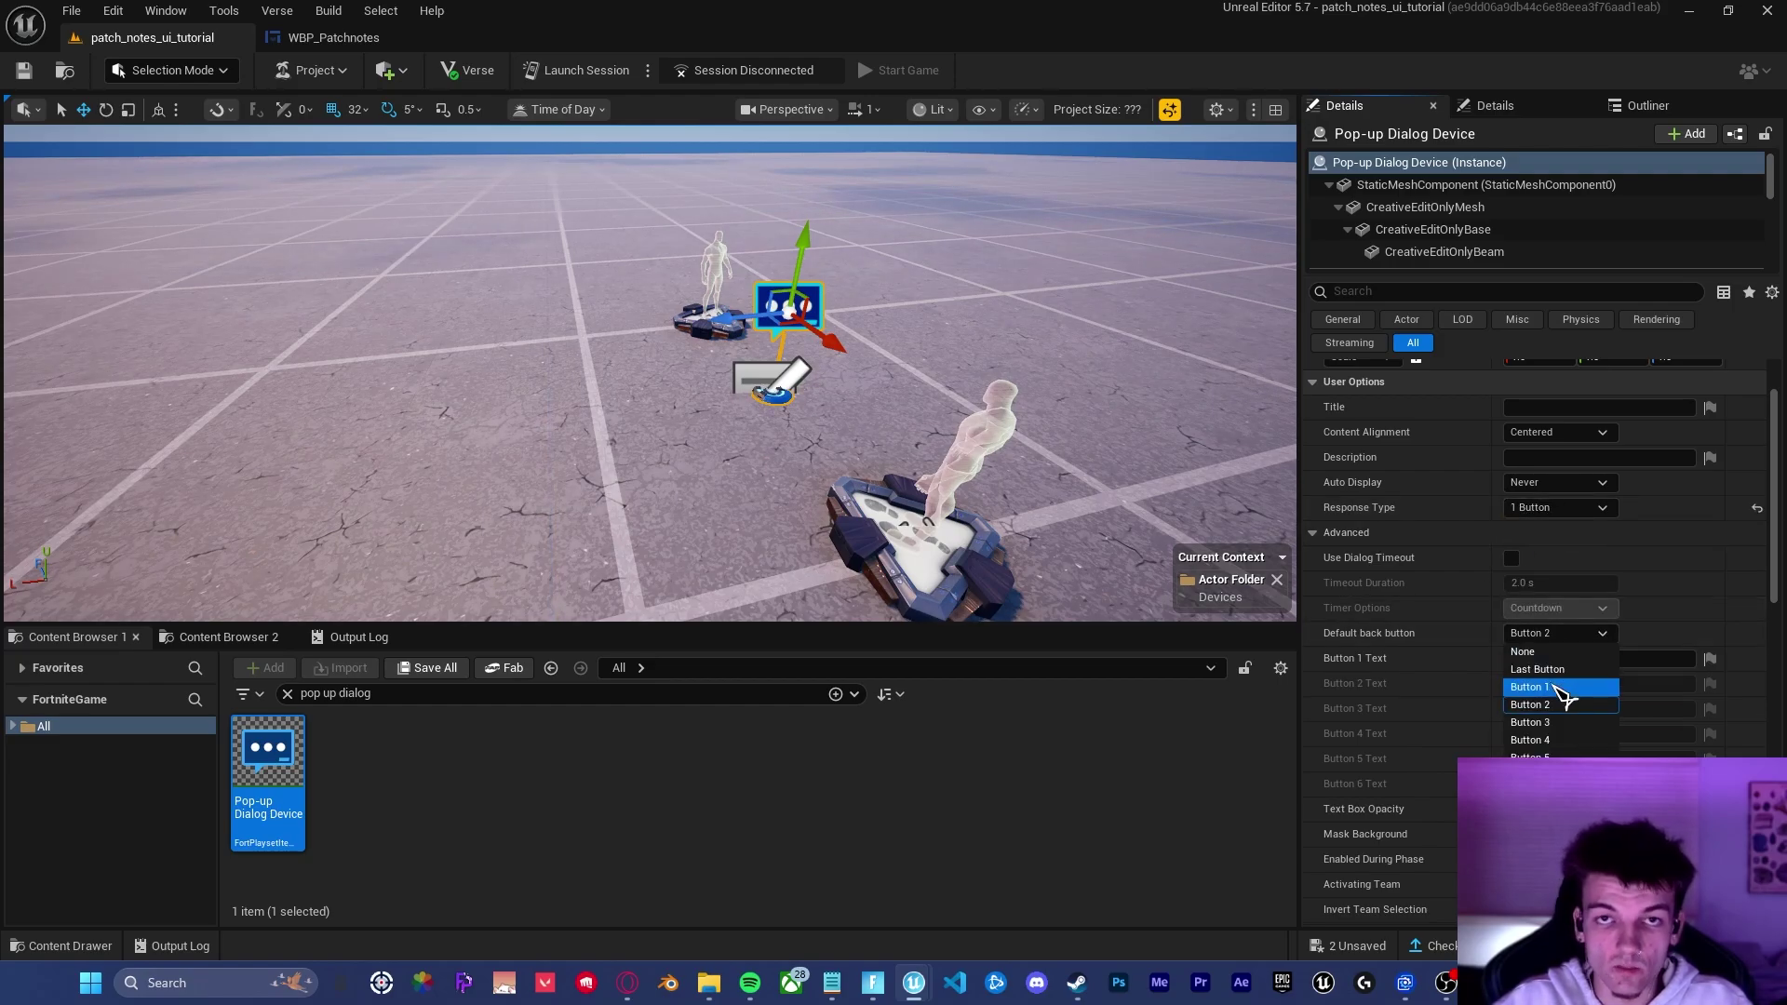
{"action": "left_click", "coordinate": [1552, 688]}
{"action": "scroll", "coordinate": [1370, 438], "scroll_direction": "down", "scroll_amount": 3}
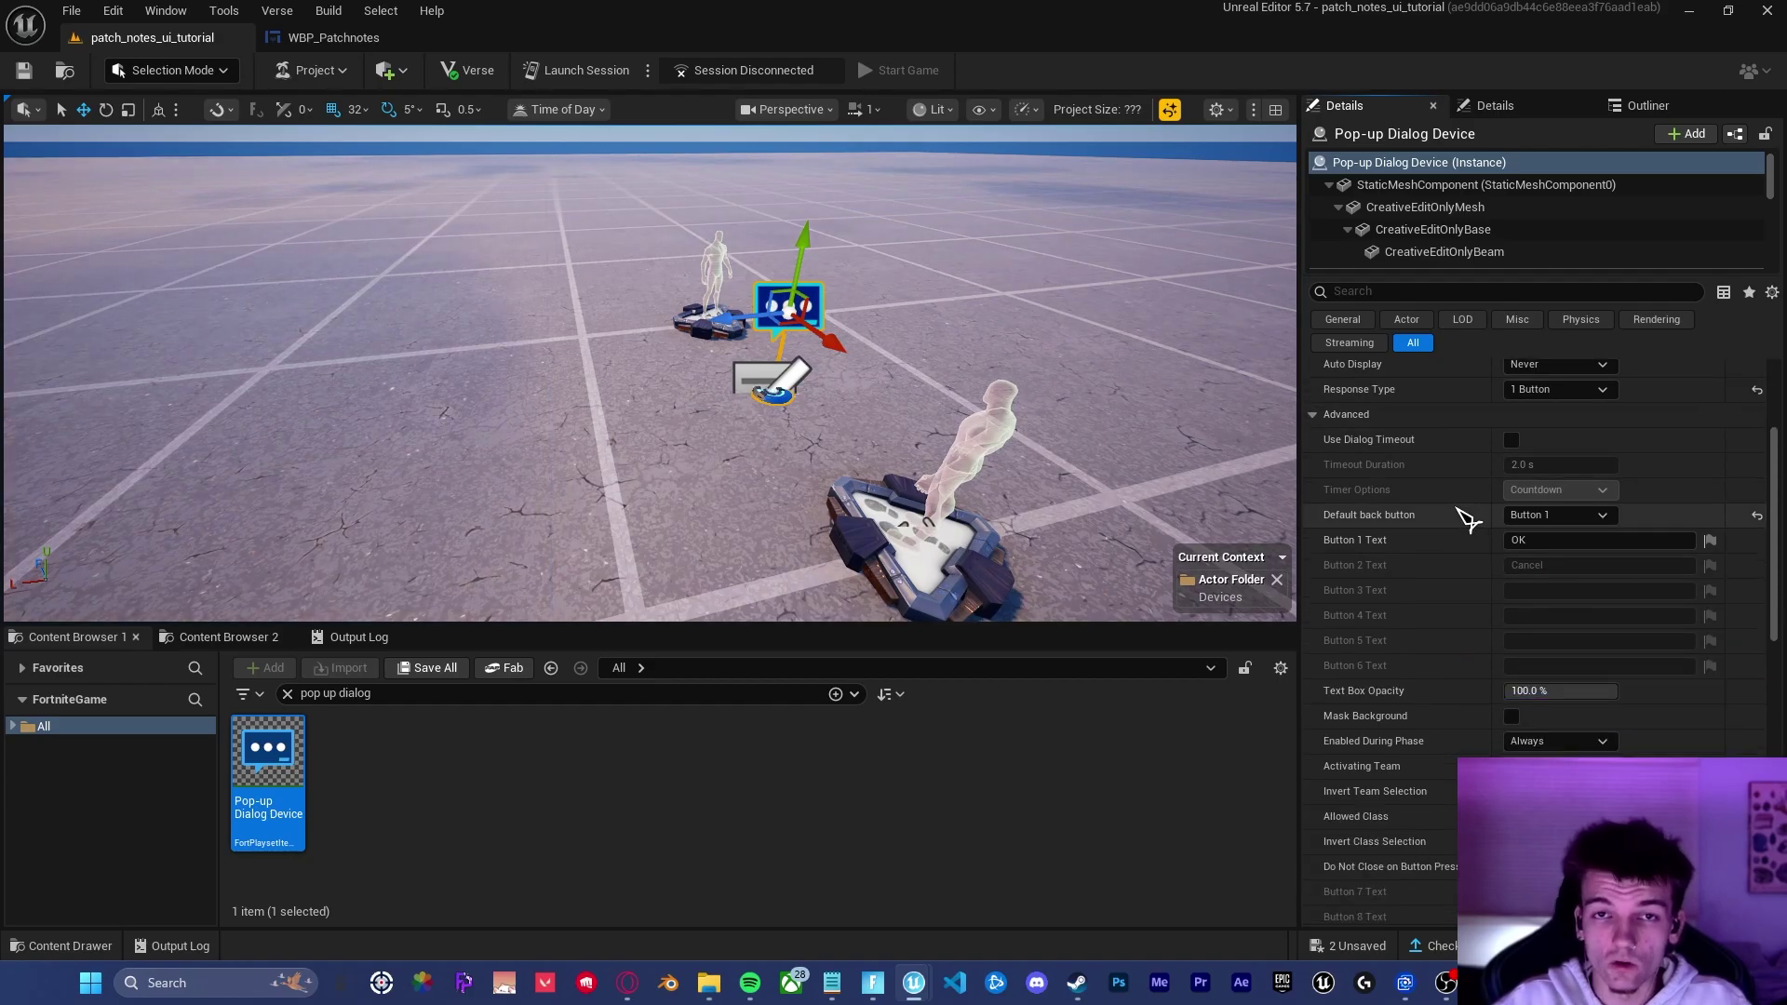
{"action": "scroll", "coordinate": [1461, 518], "scroll_direction": "down", "scroll_amount": 5}
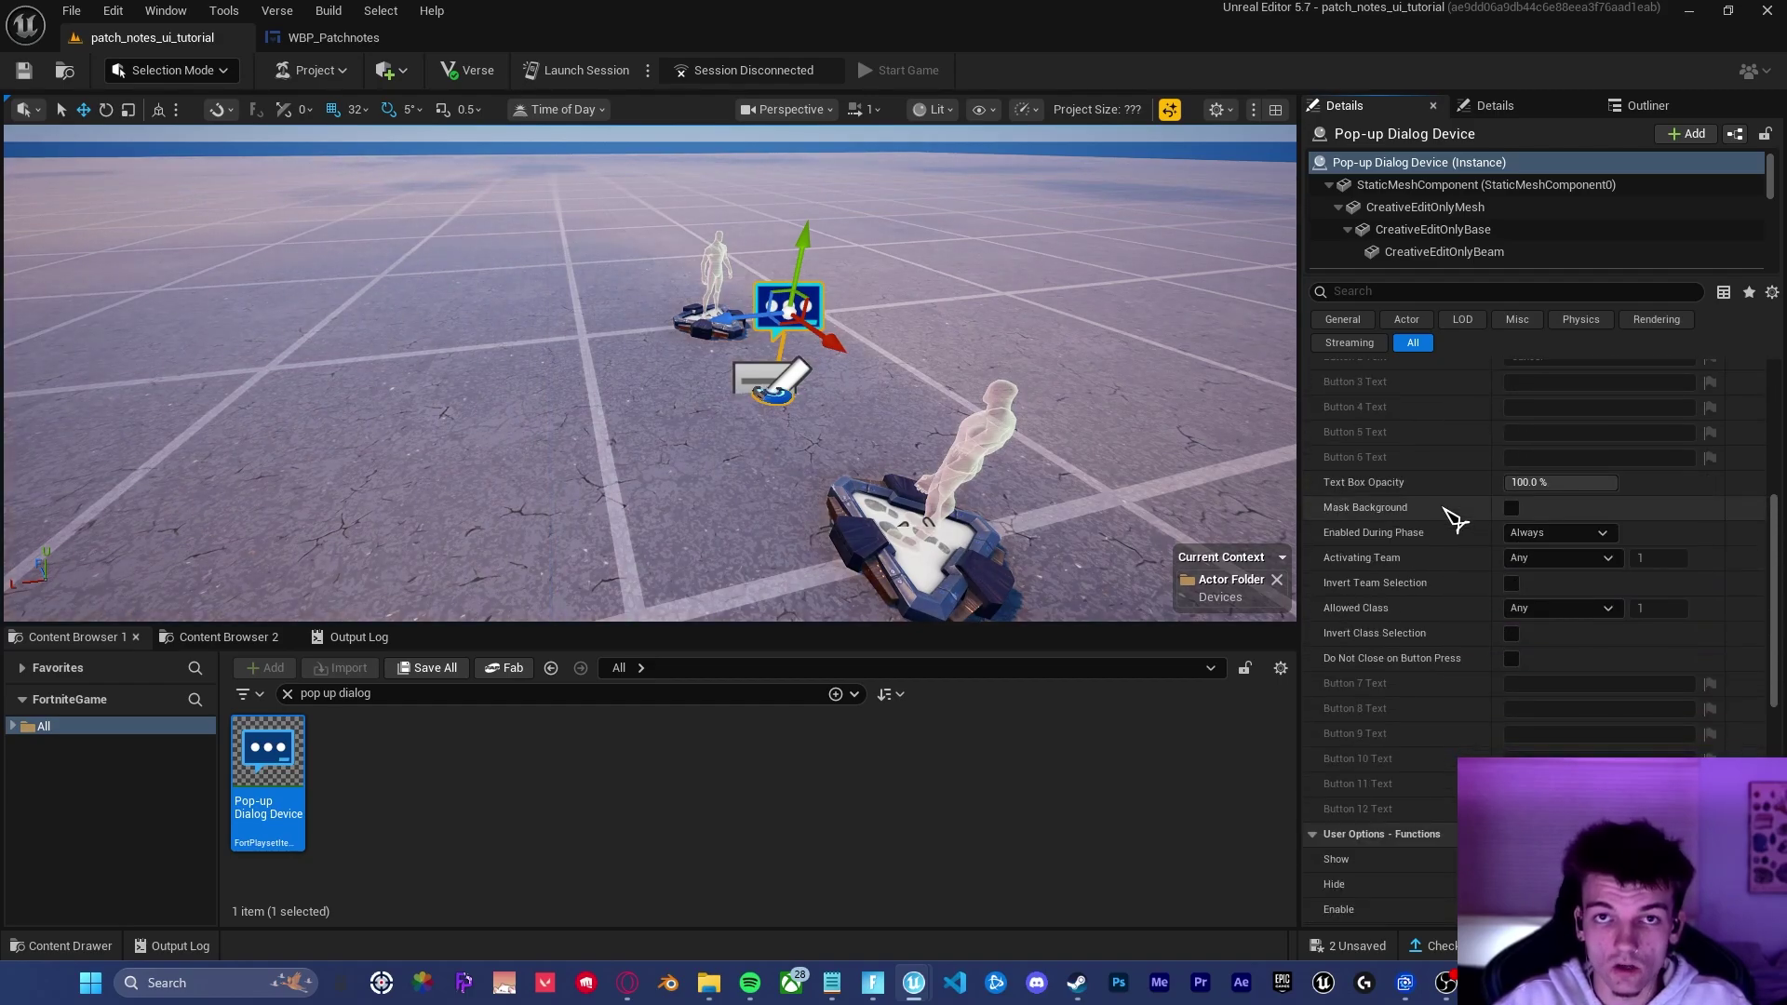
{"action": "scroll", "coordinate": [1456, 517], "scroll_direction": "down", "scroll_amount": 4}
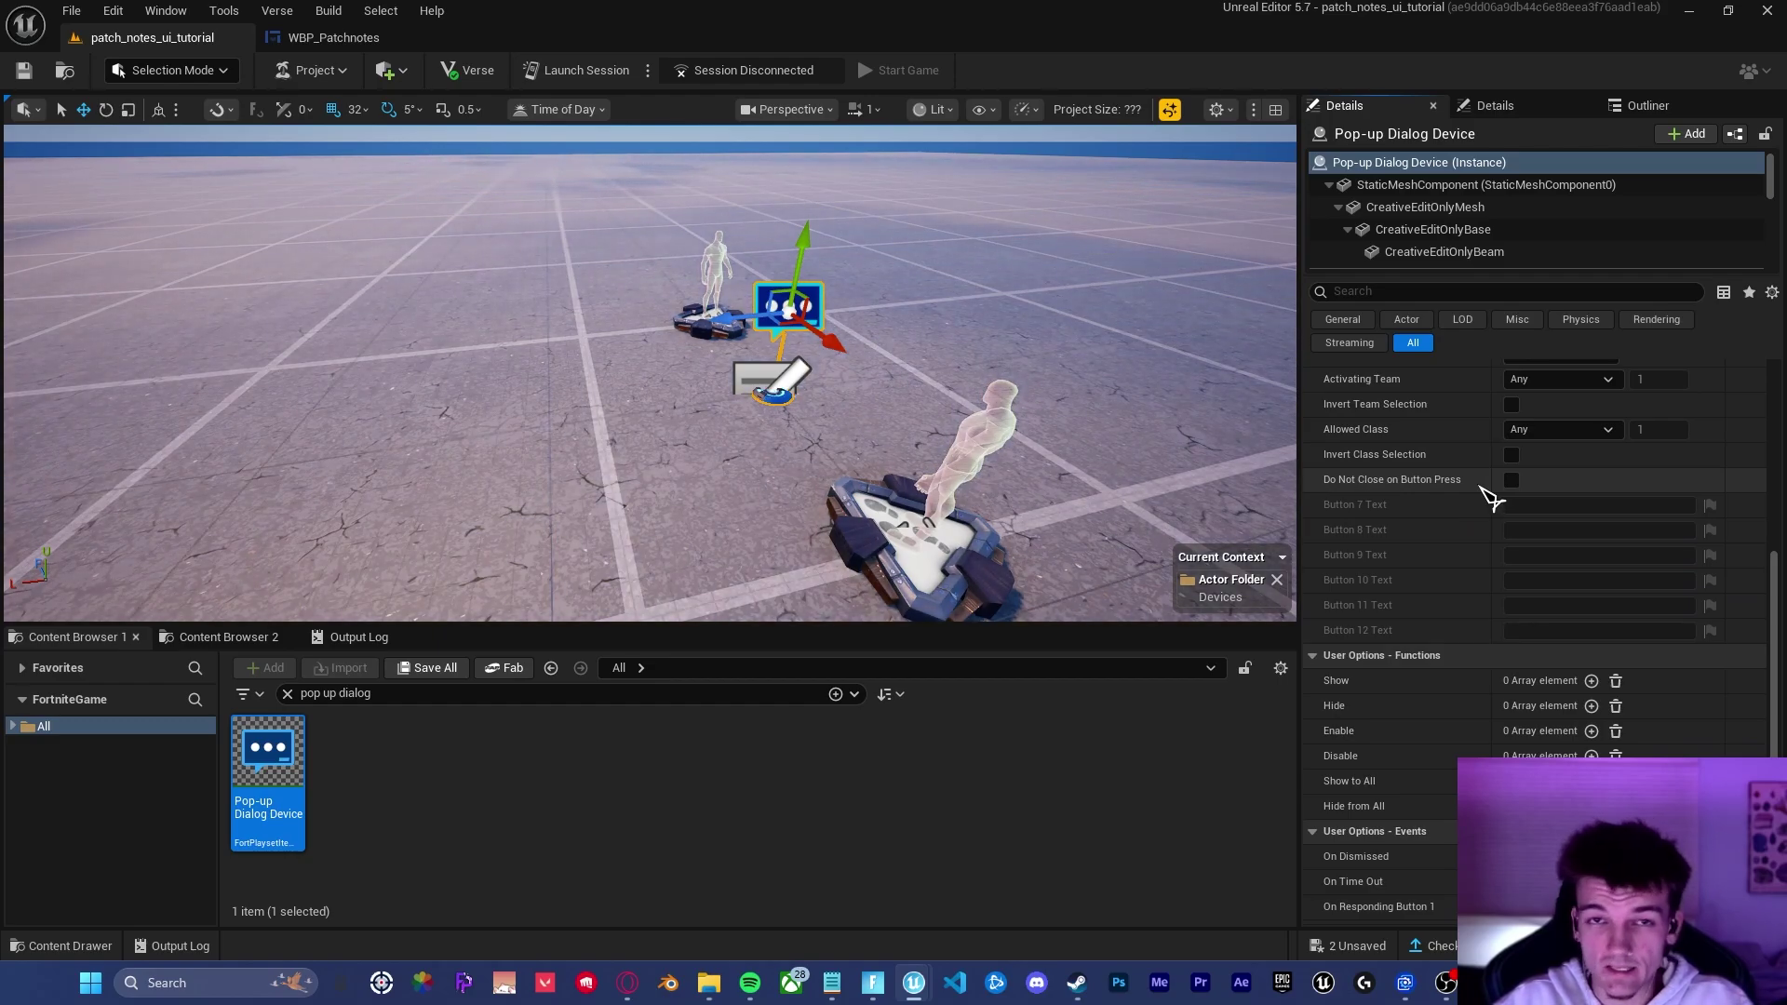
Step: Save all unsaved project changes with Ctrl+S
{"action": "mouse_move", "coordinate": [1408, 486]}
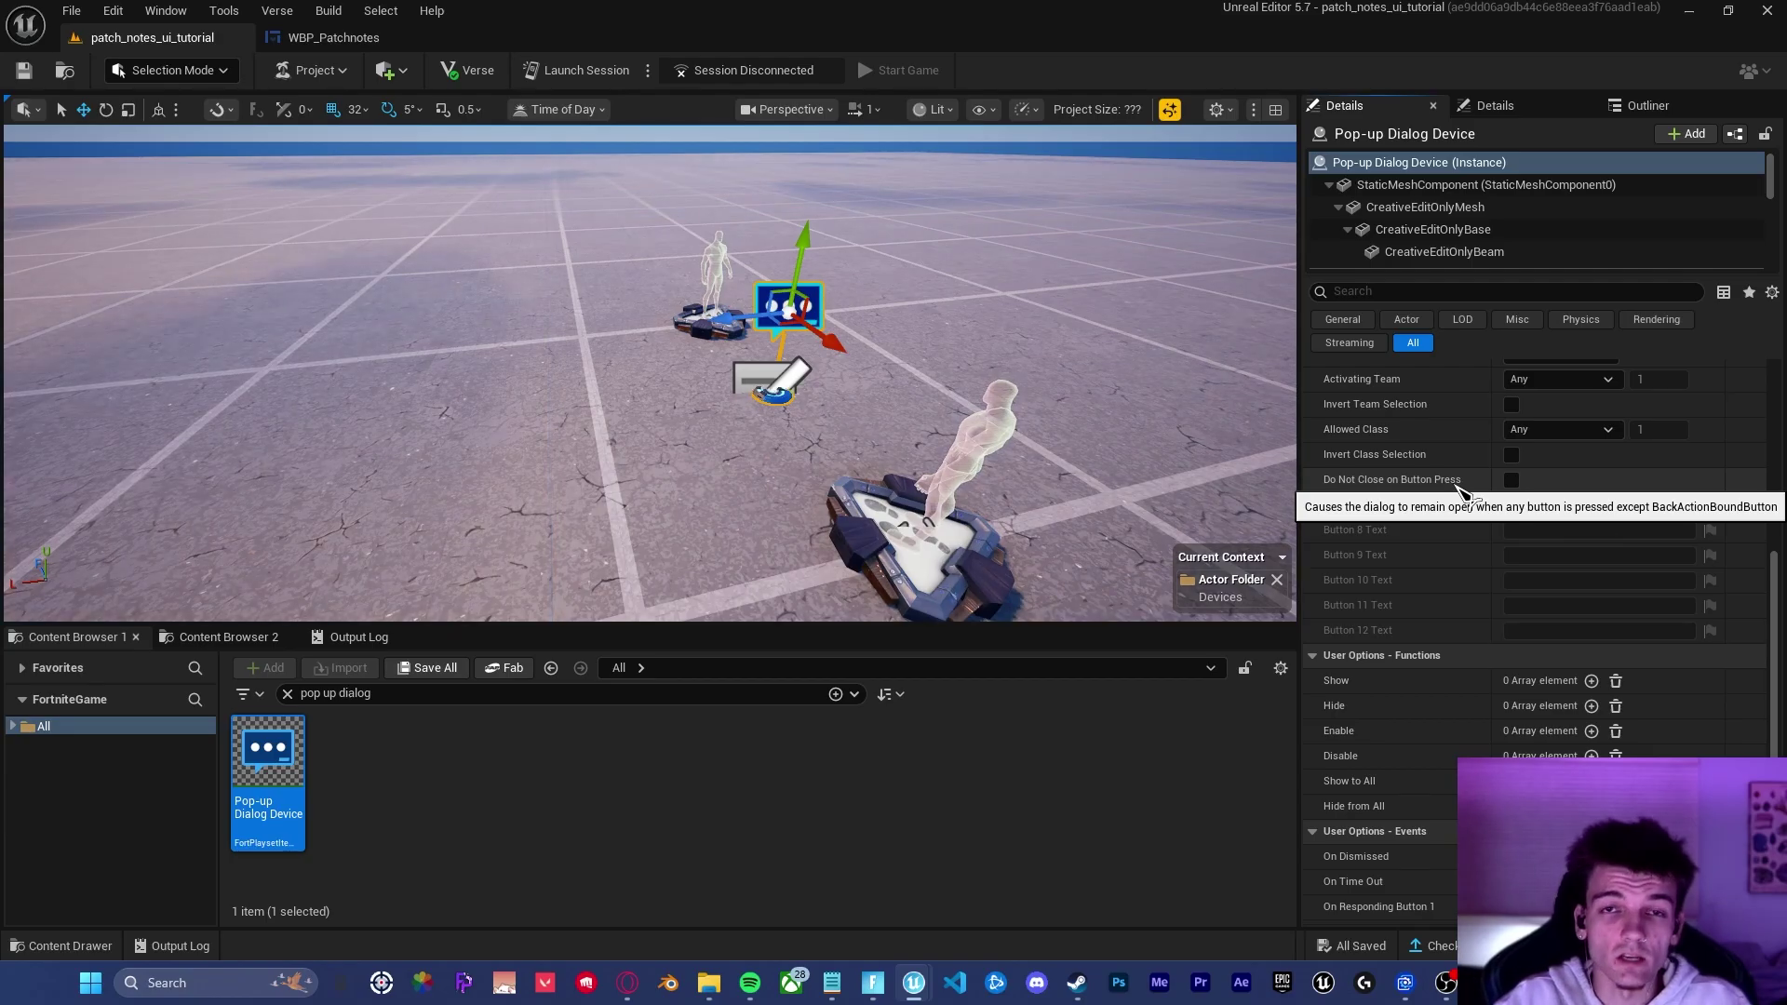
{"action": "key", "text": "ctrl+s"}
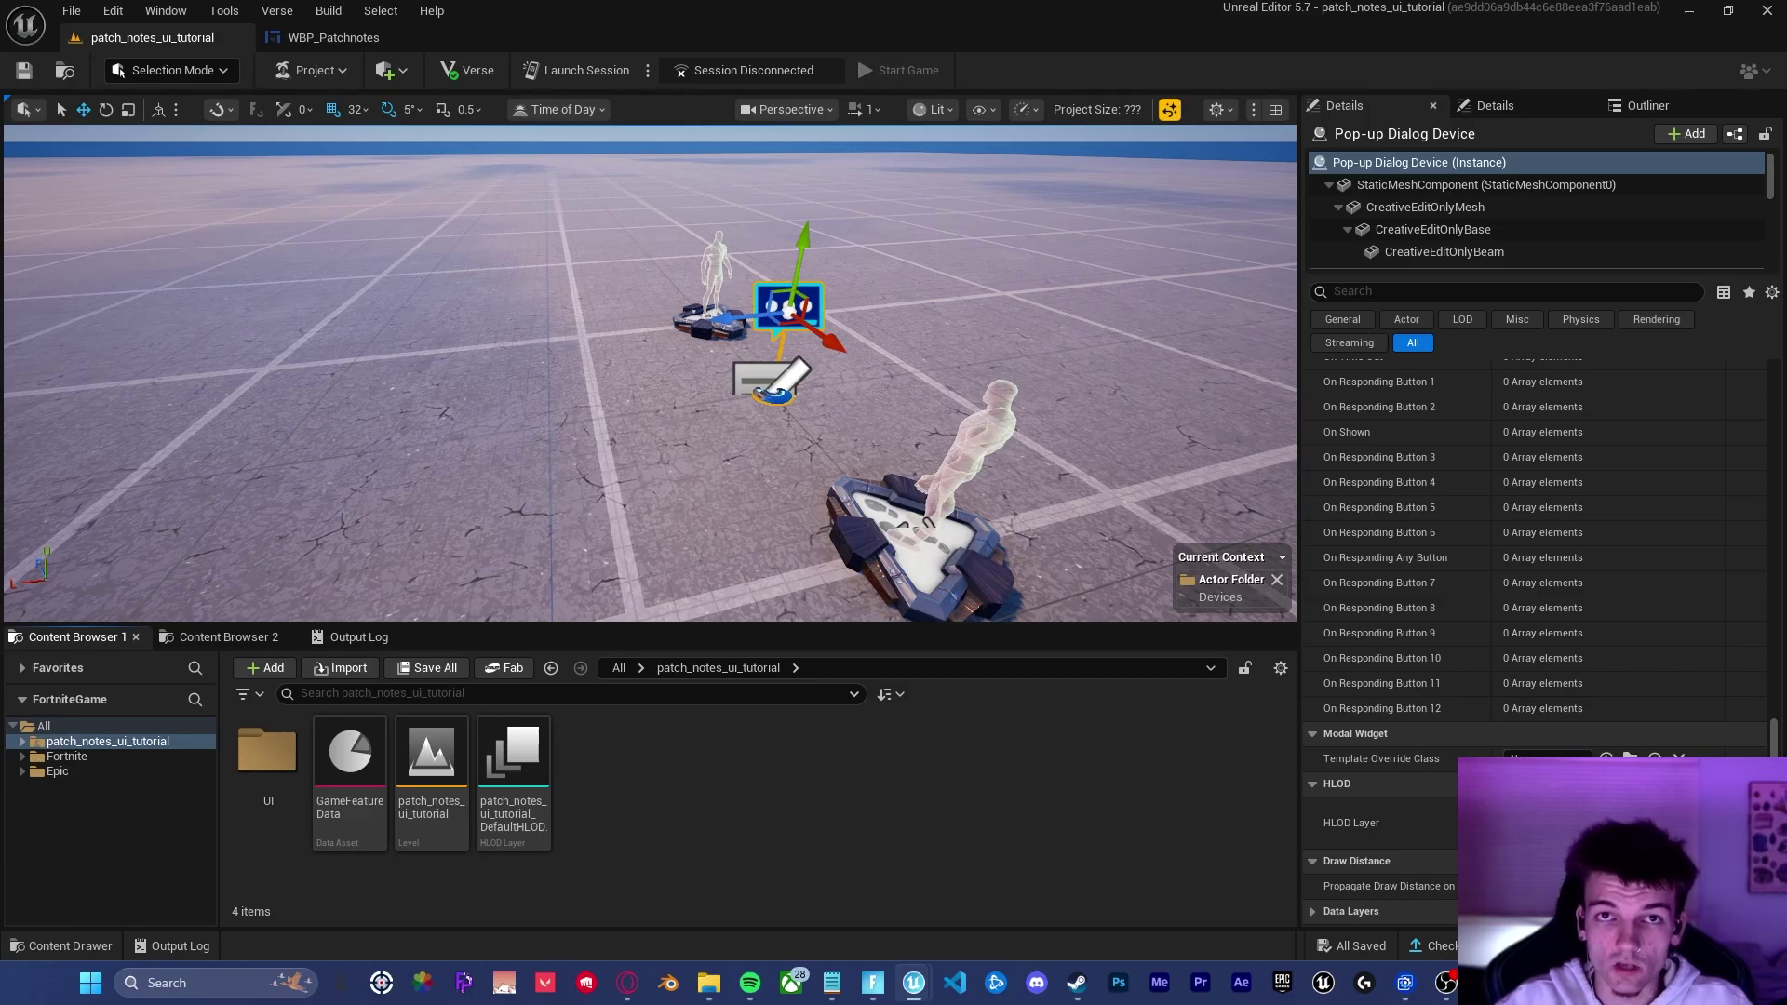
Step: Find the Button device in the Content Browser and place it in the level, raised slightly
{"action": "left_click", "coordinate": [43, 725]}
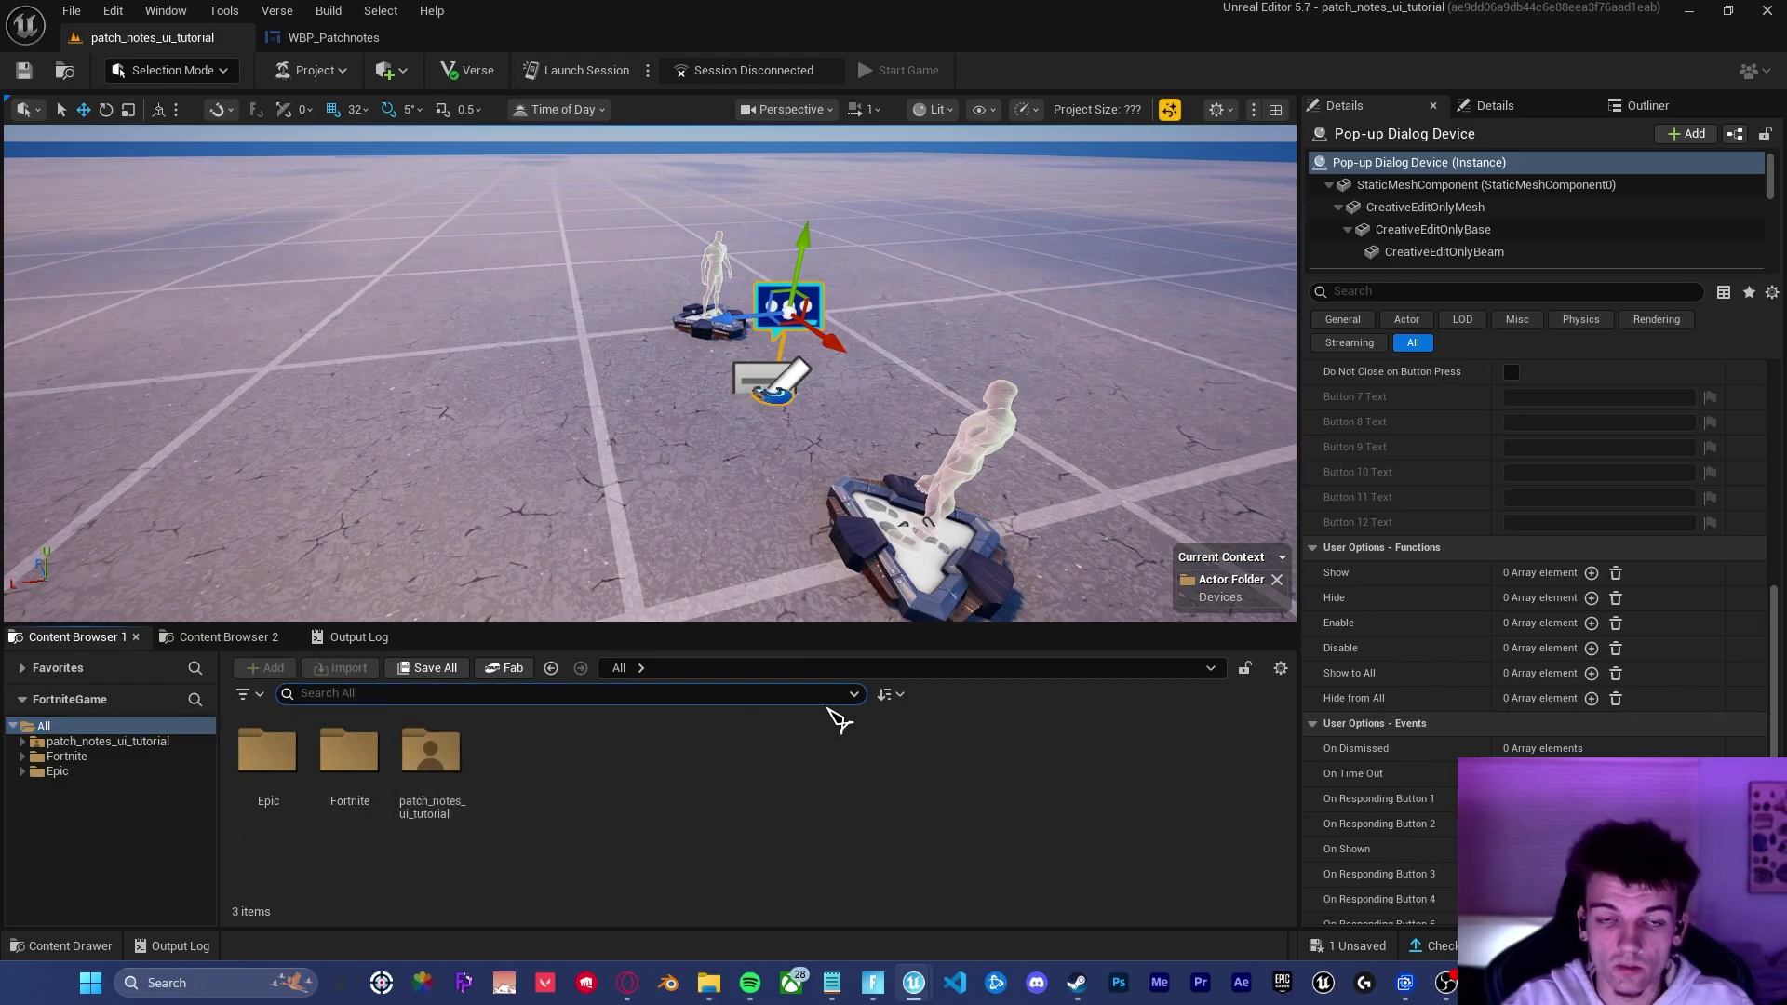
{"action": "type", "text": "cutton device"}
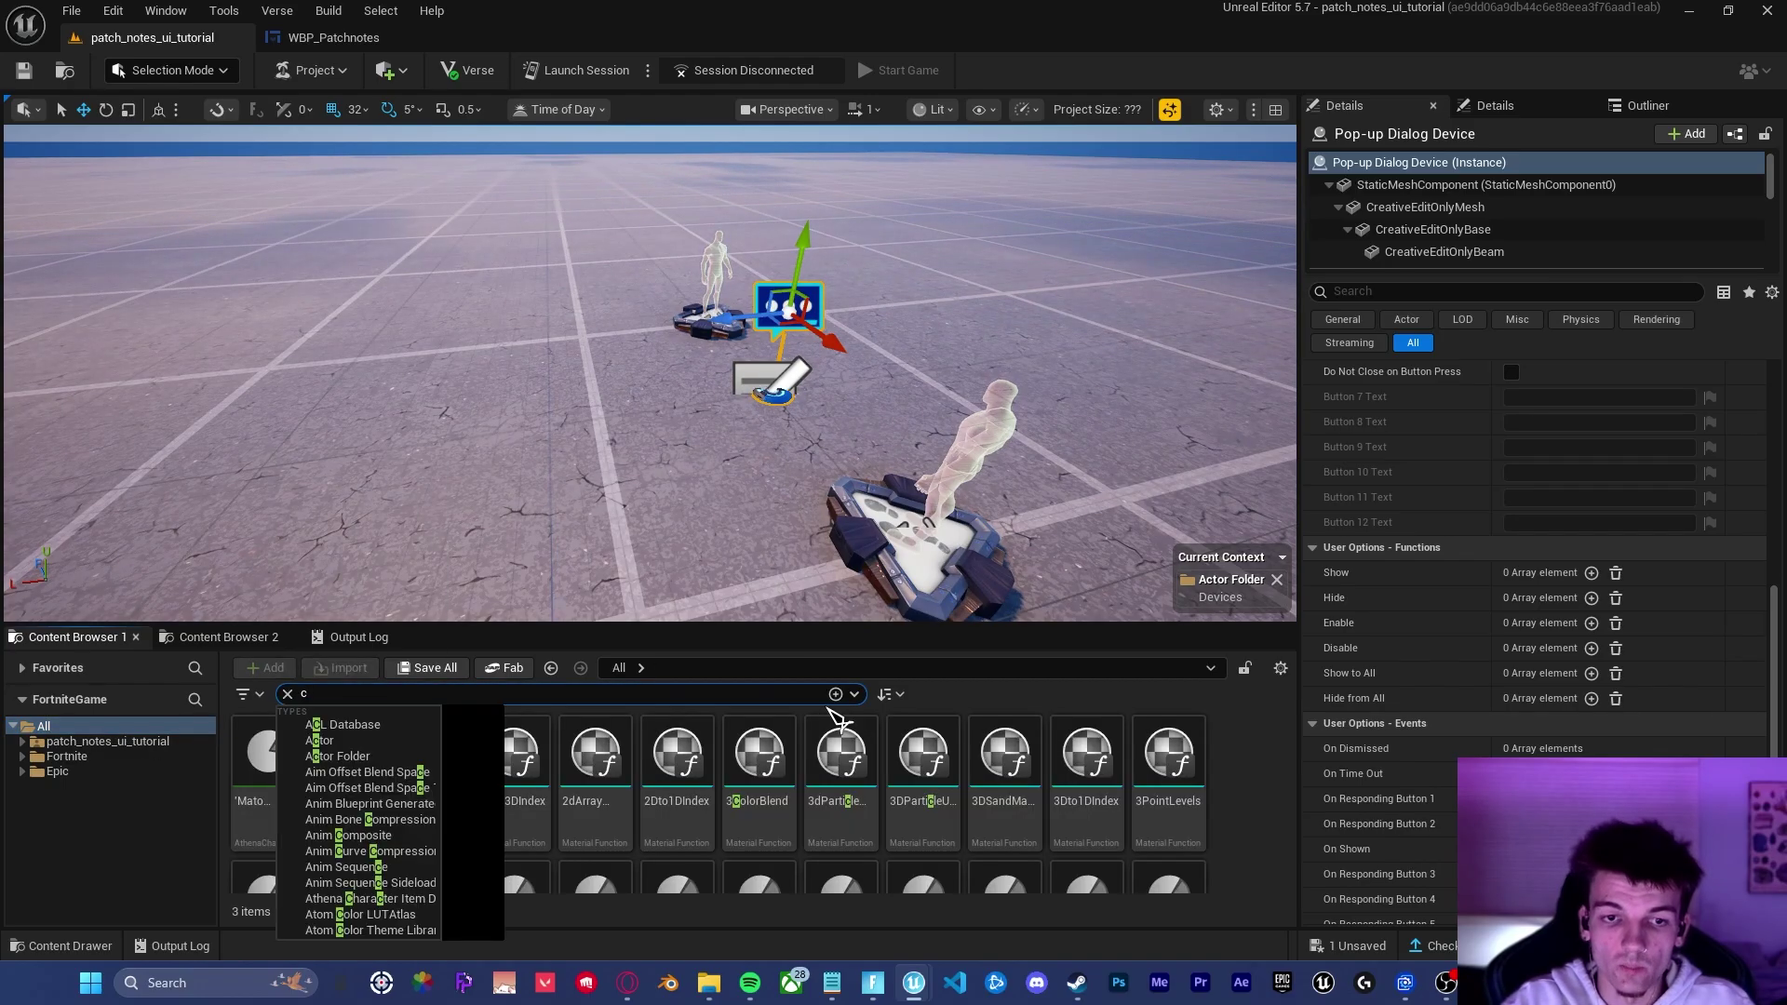
{"action": "left_click_drag", "start_coordinate": [267, 753], "coordinate": [599, 421]}
{"action": "left_click_drag", "start_coordinate": [589, 324], "coordinate": [589, 242]}
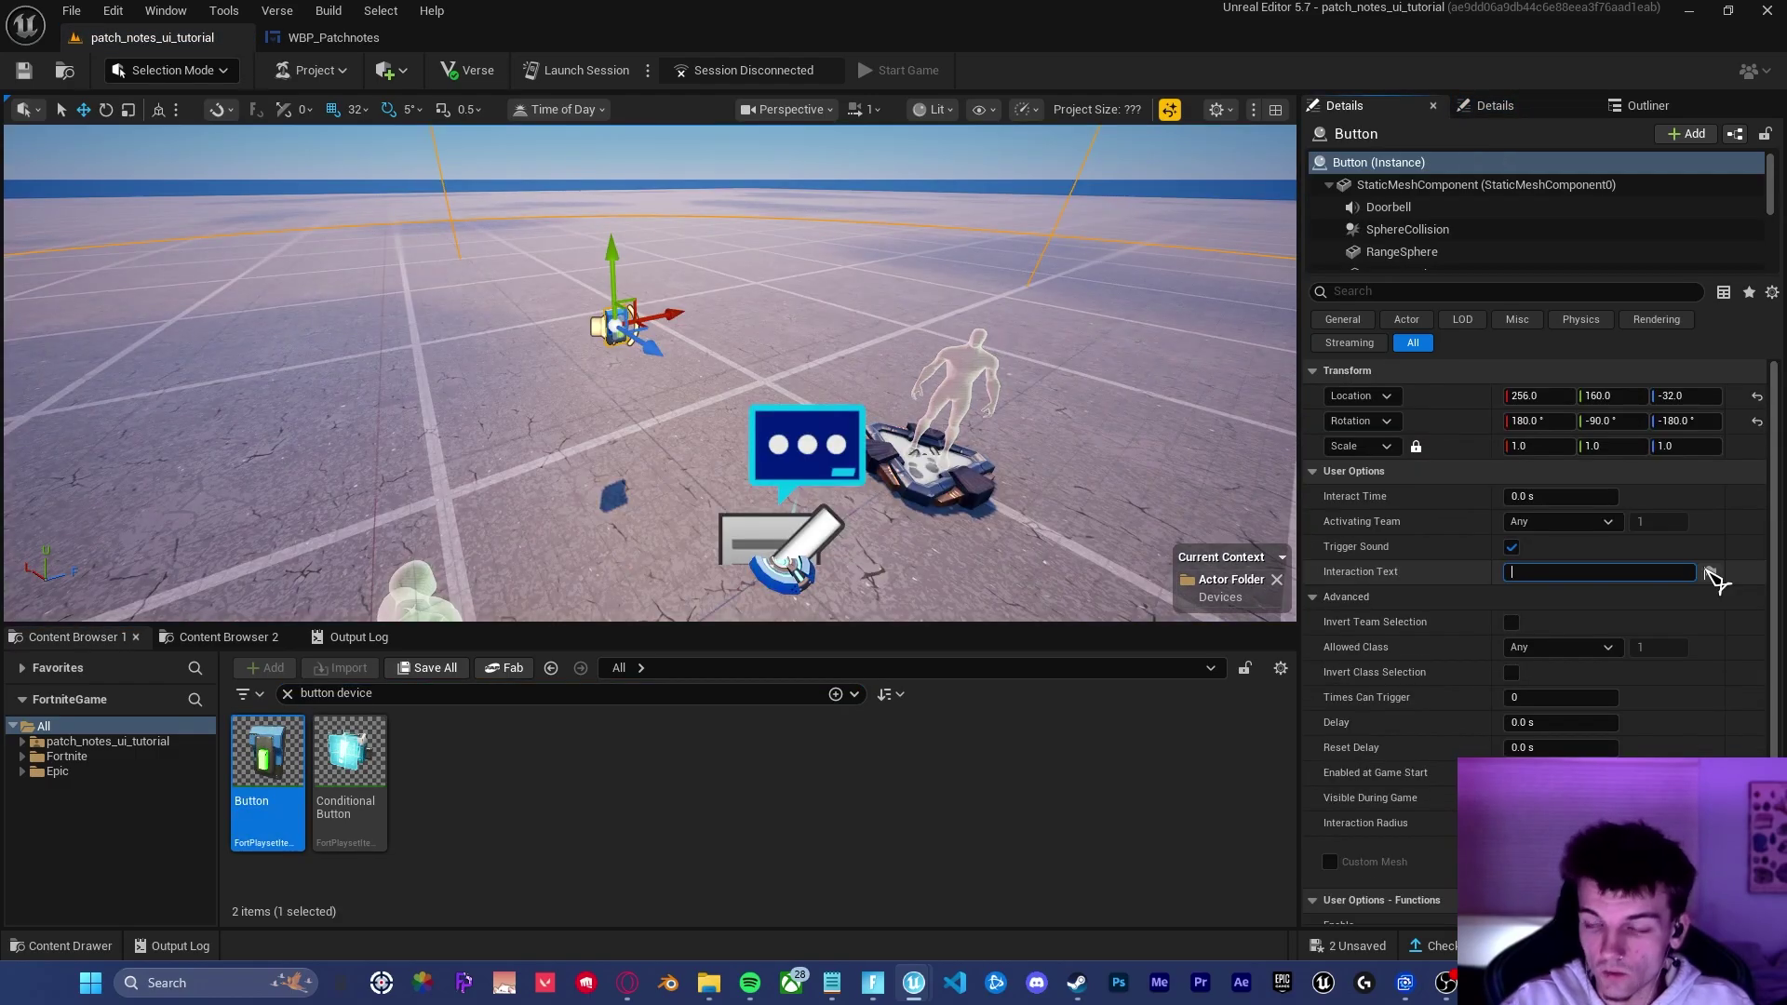
Step: Set the button's interaction text to 'Open Patch Notes' and interaction radius to 0.33 m
{"action": "type", "text": "Open Patch Notes"}
{"action": "key", "text": "Return"}
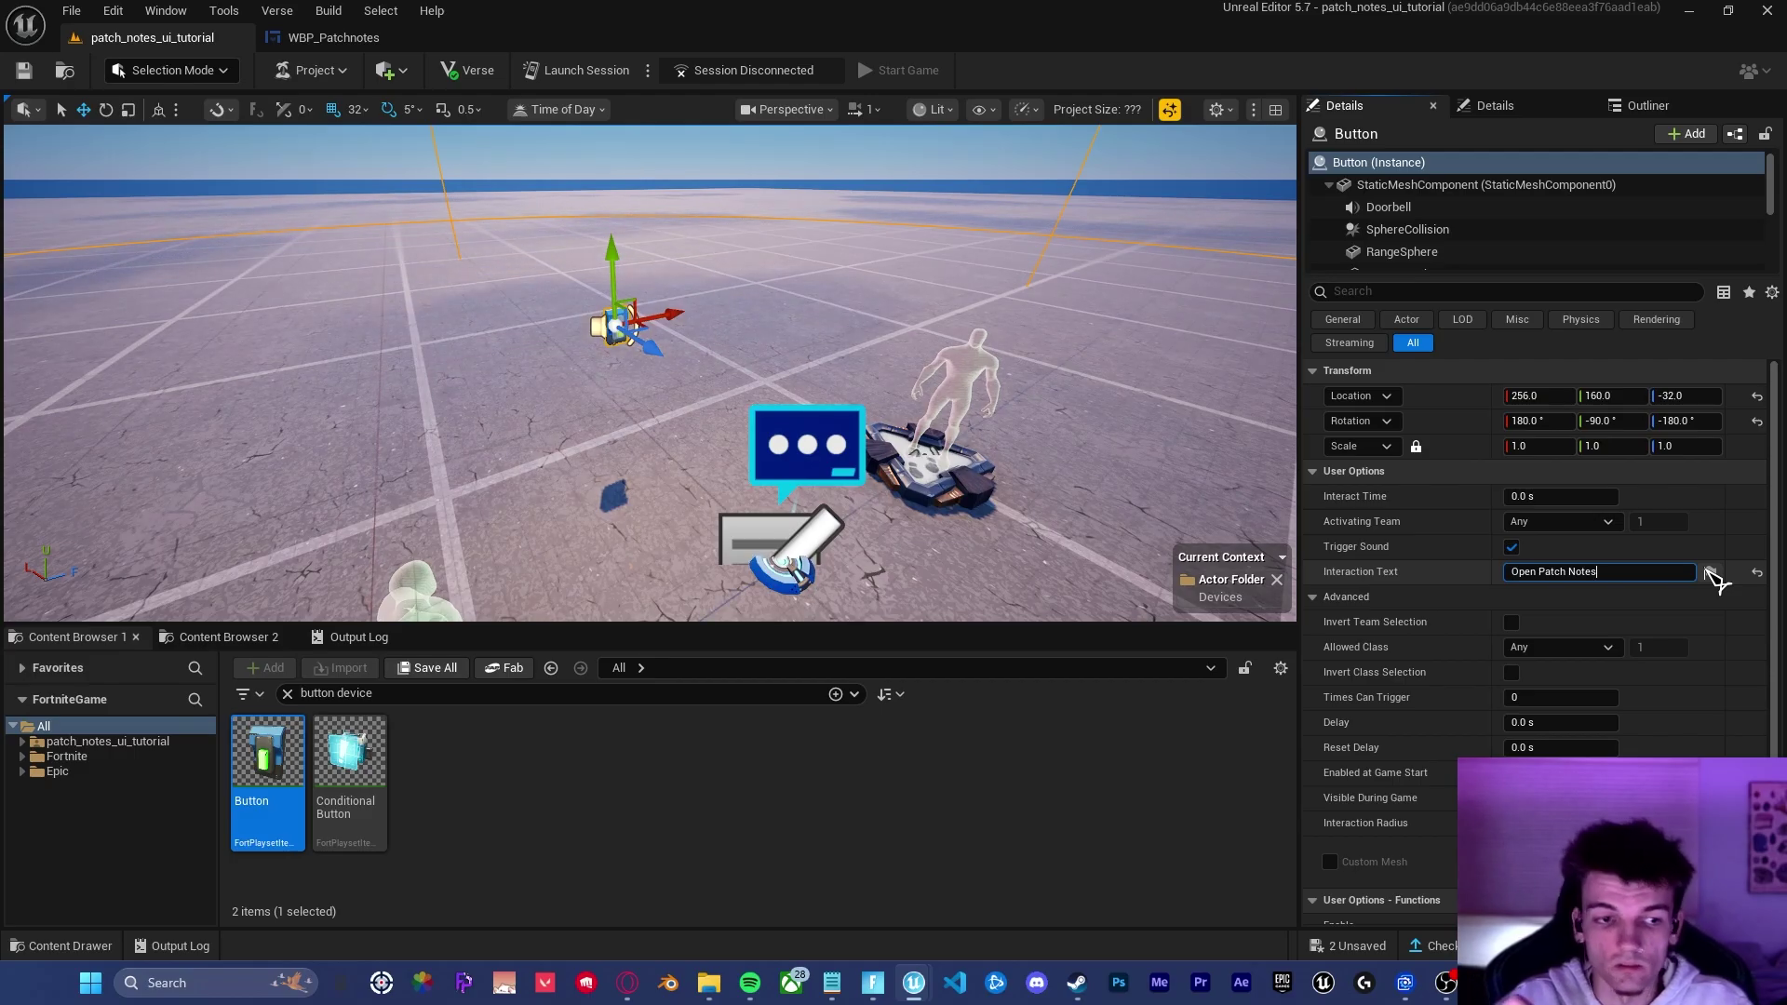
{"action": "scroll", "coordinate": [1715, 577], "scroll_direction": "down", "scroll_amount": 2}
{"action": "left_click", "coordinate": [1549, 735]}
{"action": "type", "text": "0.33"}
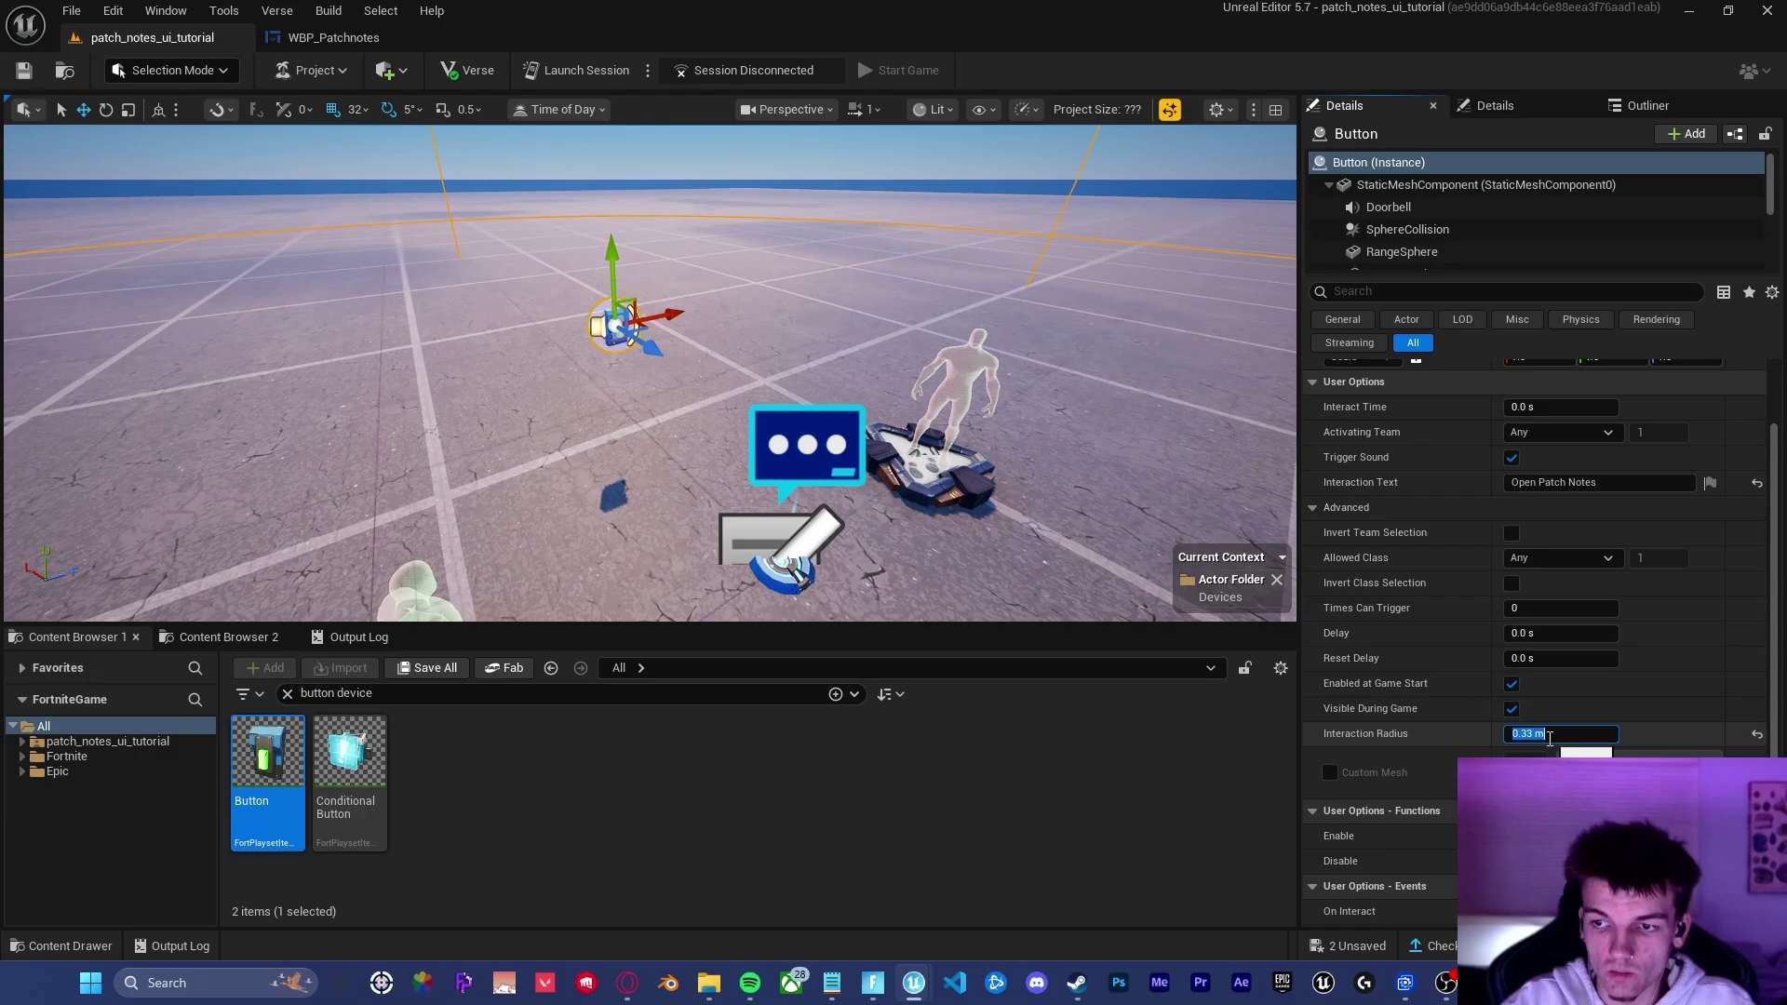
{"action": "key", "text": "Return"}
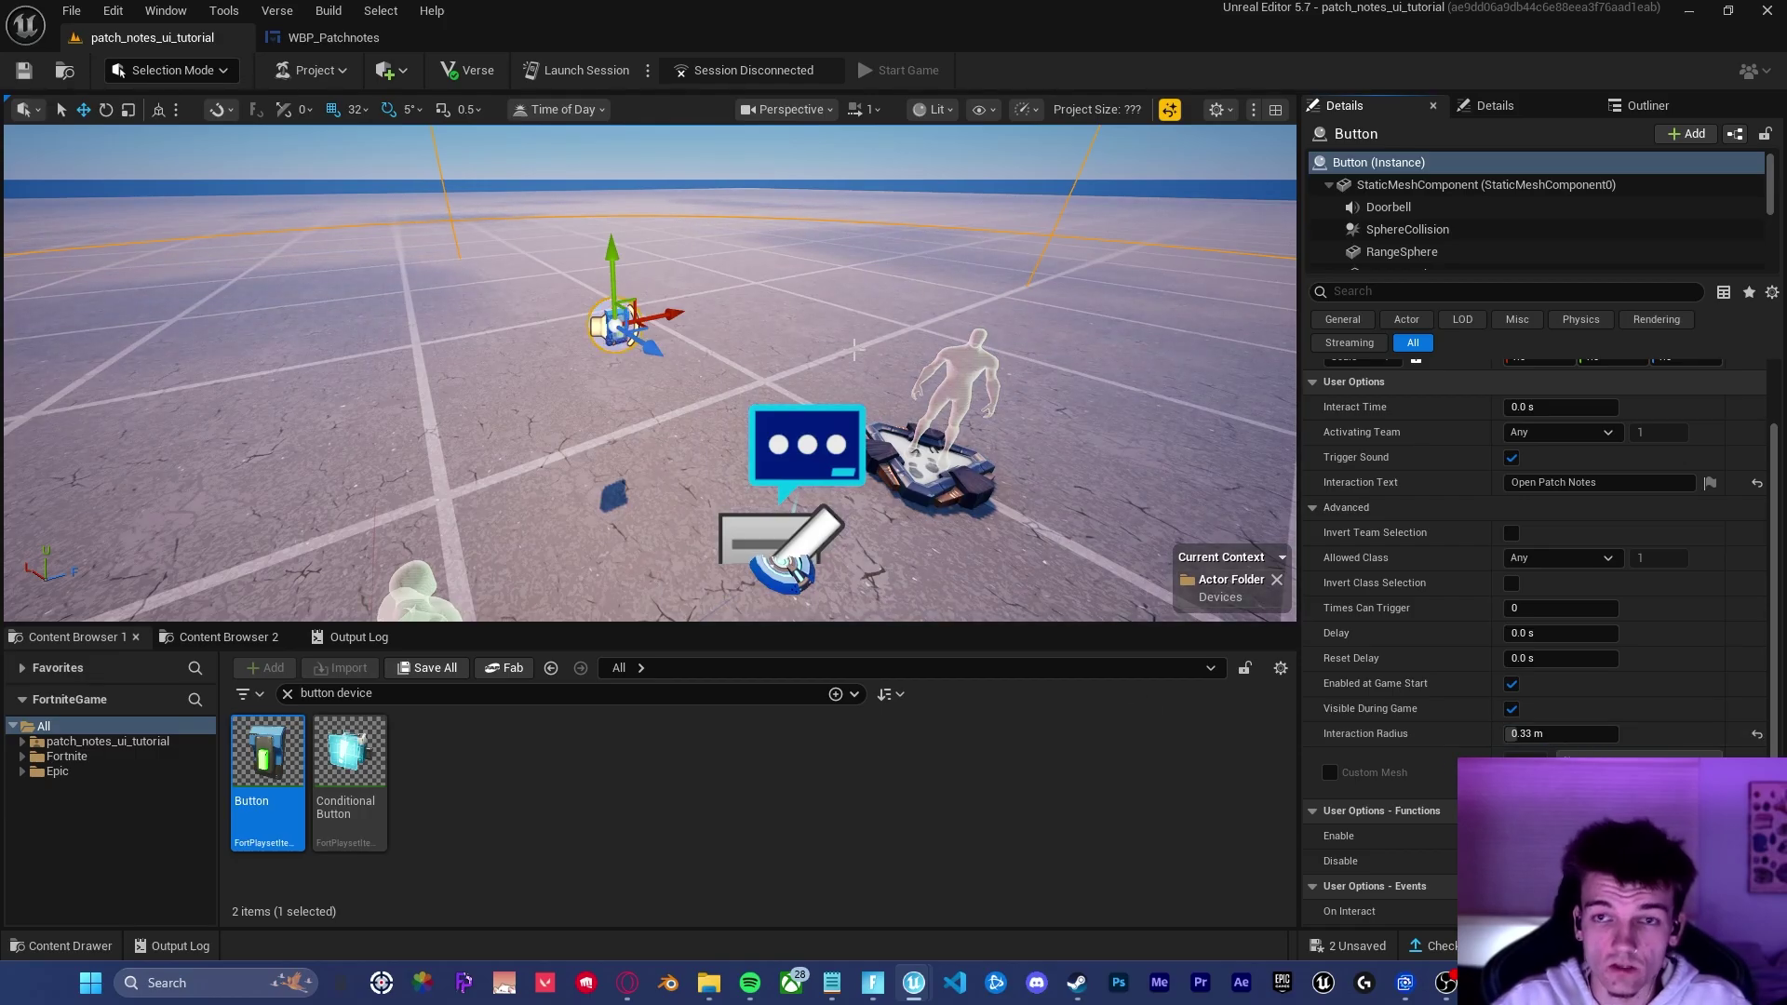
Step: Give the pop-up dialog a Show binding fired by the Button device's On Interact event
{"action": "scroll", "coordinate": [1447, 745], "scroll_direction": "down", "scroll_amount": 3}
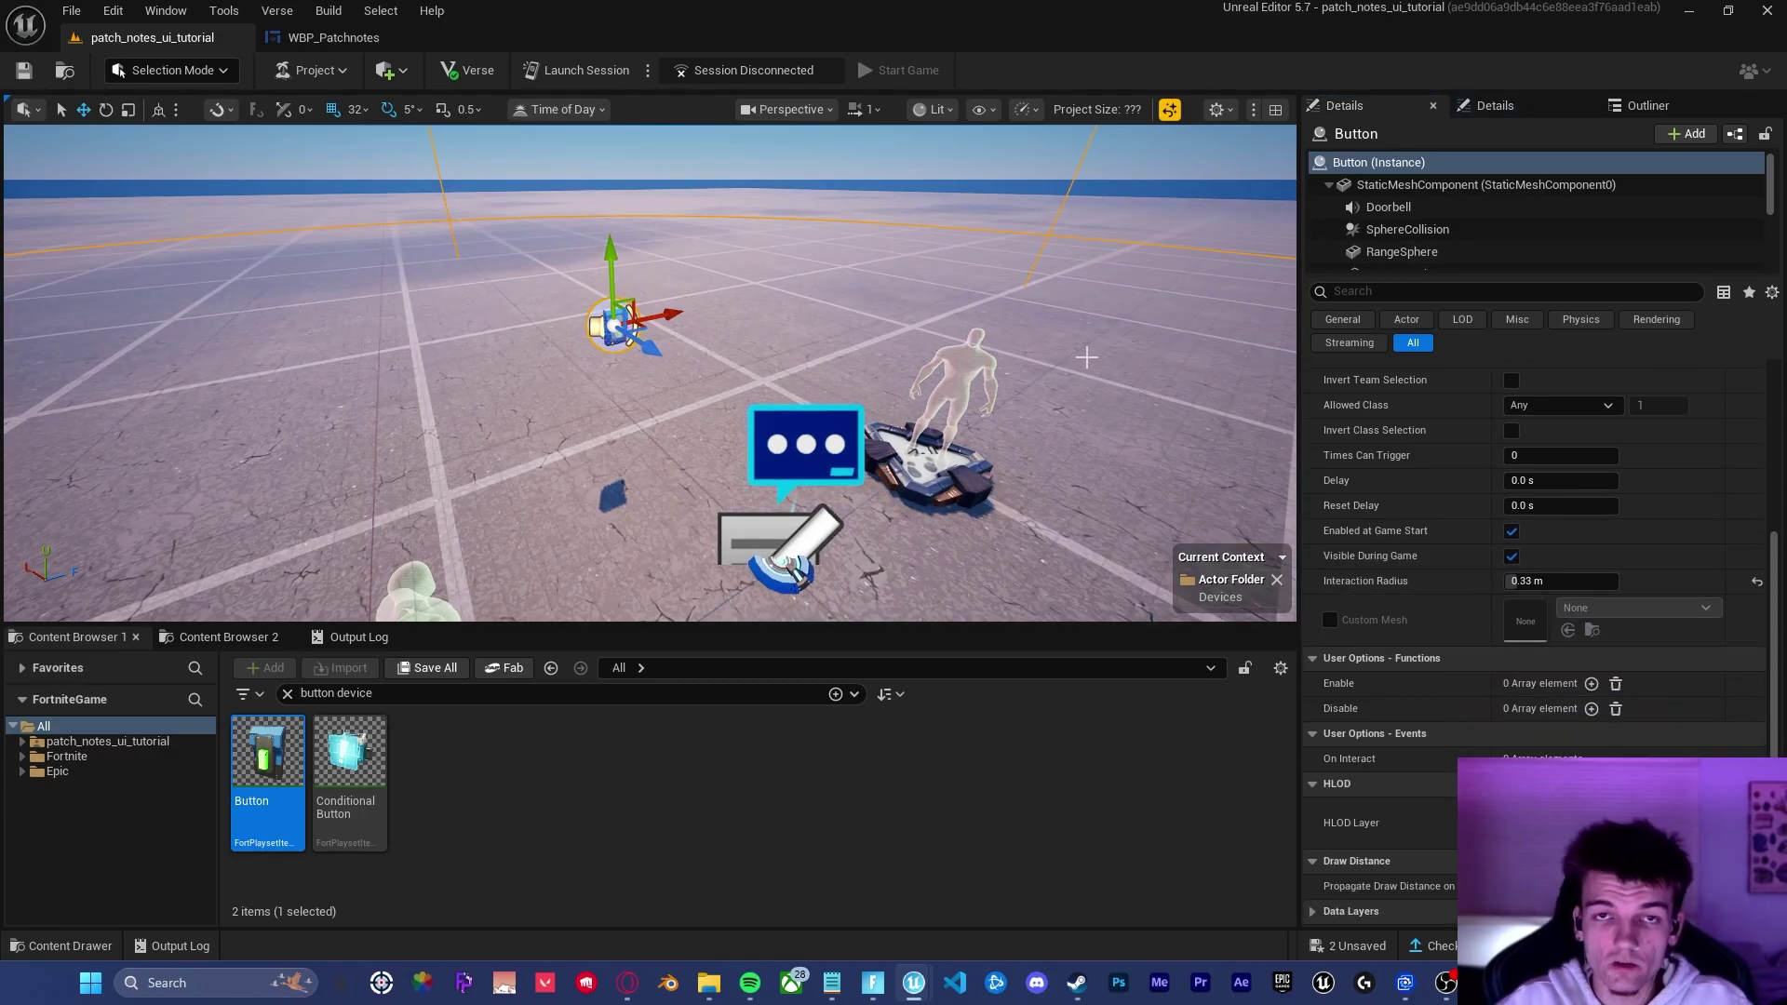
{"action": "left_click", "coordinate": [805, 446]}
{"action": "scroll", "coordinate": [1416, 570], "scroll_direction": "down", "scroll_amount": 10}
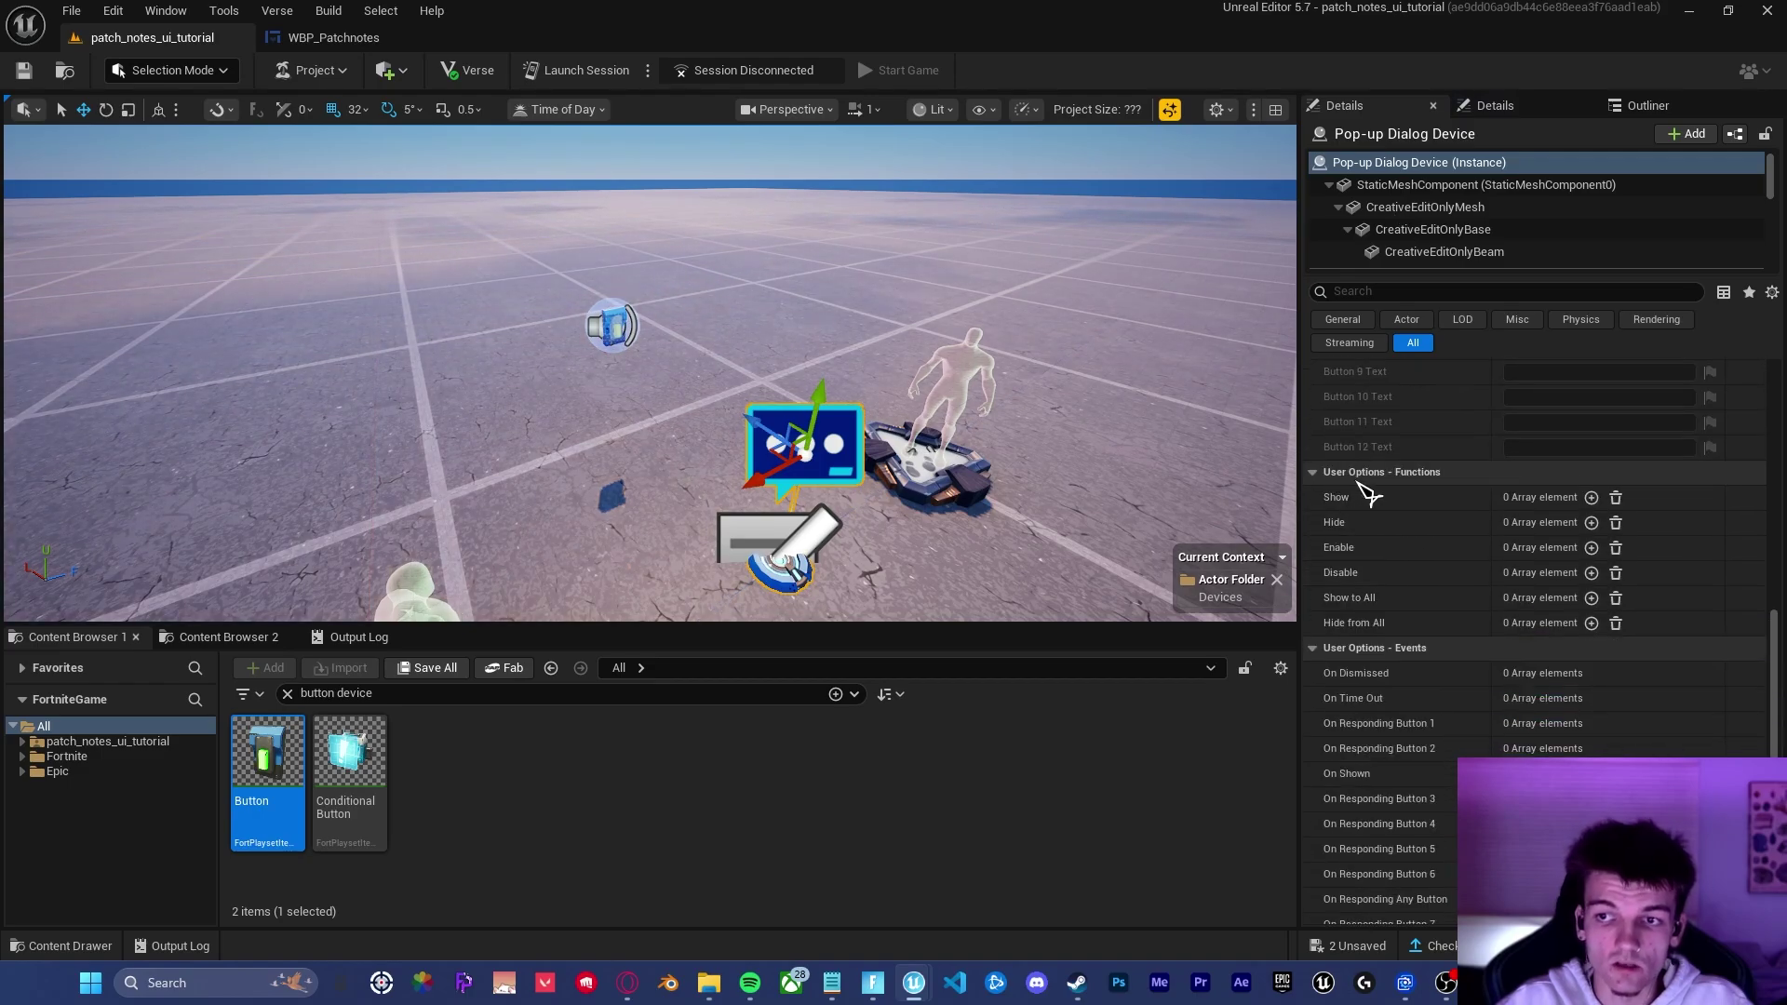
{"action": "scroll", "coordinate": [1468, 494], "scroll_direction": "up", "scroll_amount": 2}
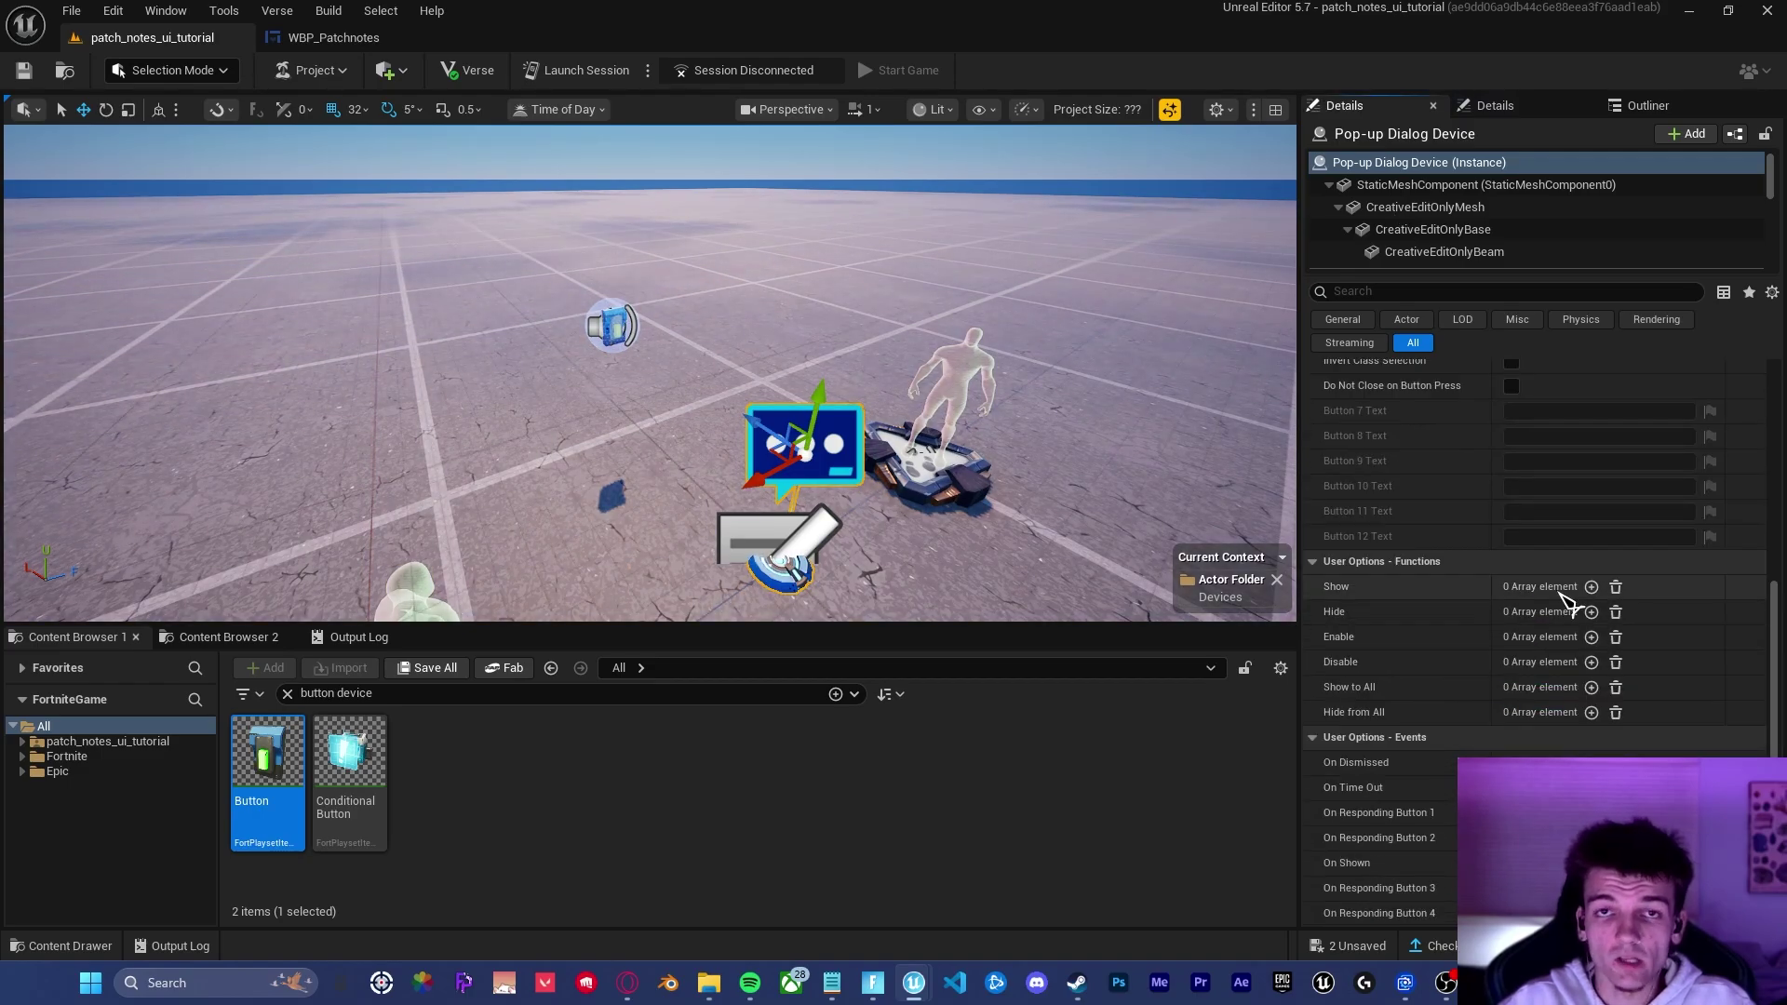
{"action": "left_click", "coordinate": [1591, 588]}
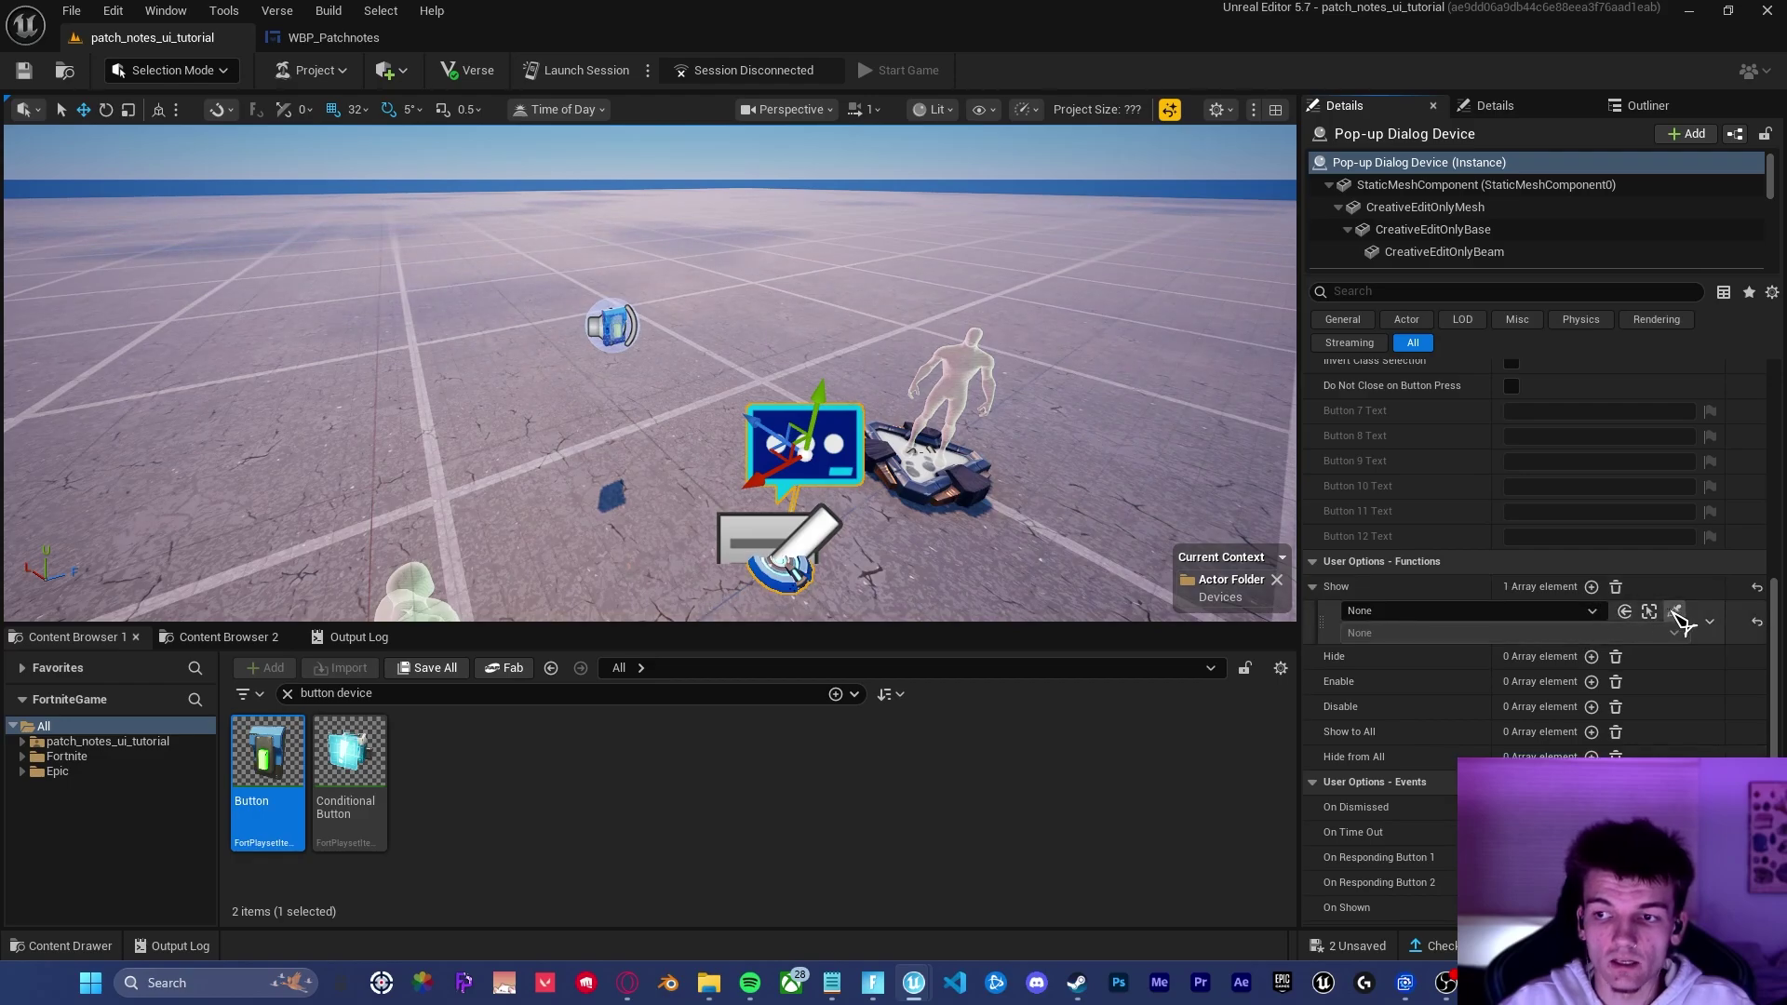
{"action": "left_click", "coordinate": [1674, 611]}
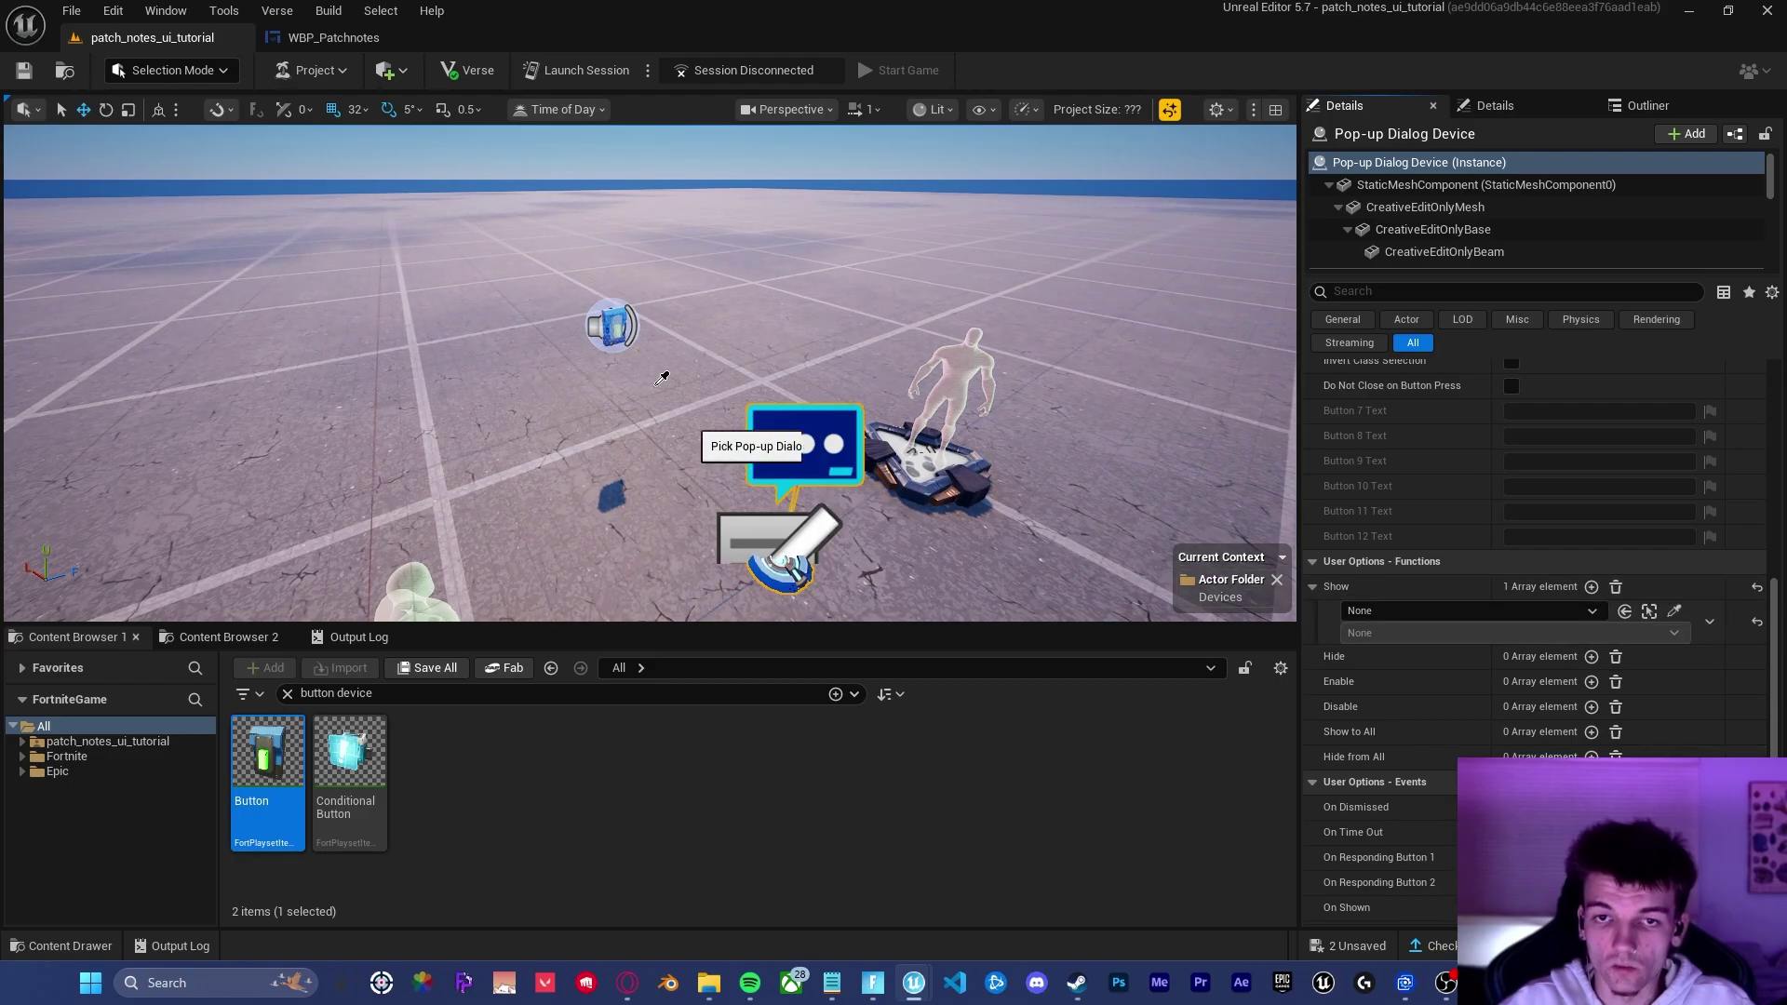
{"action": "left_click", "coordinate": [775, 542]}
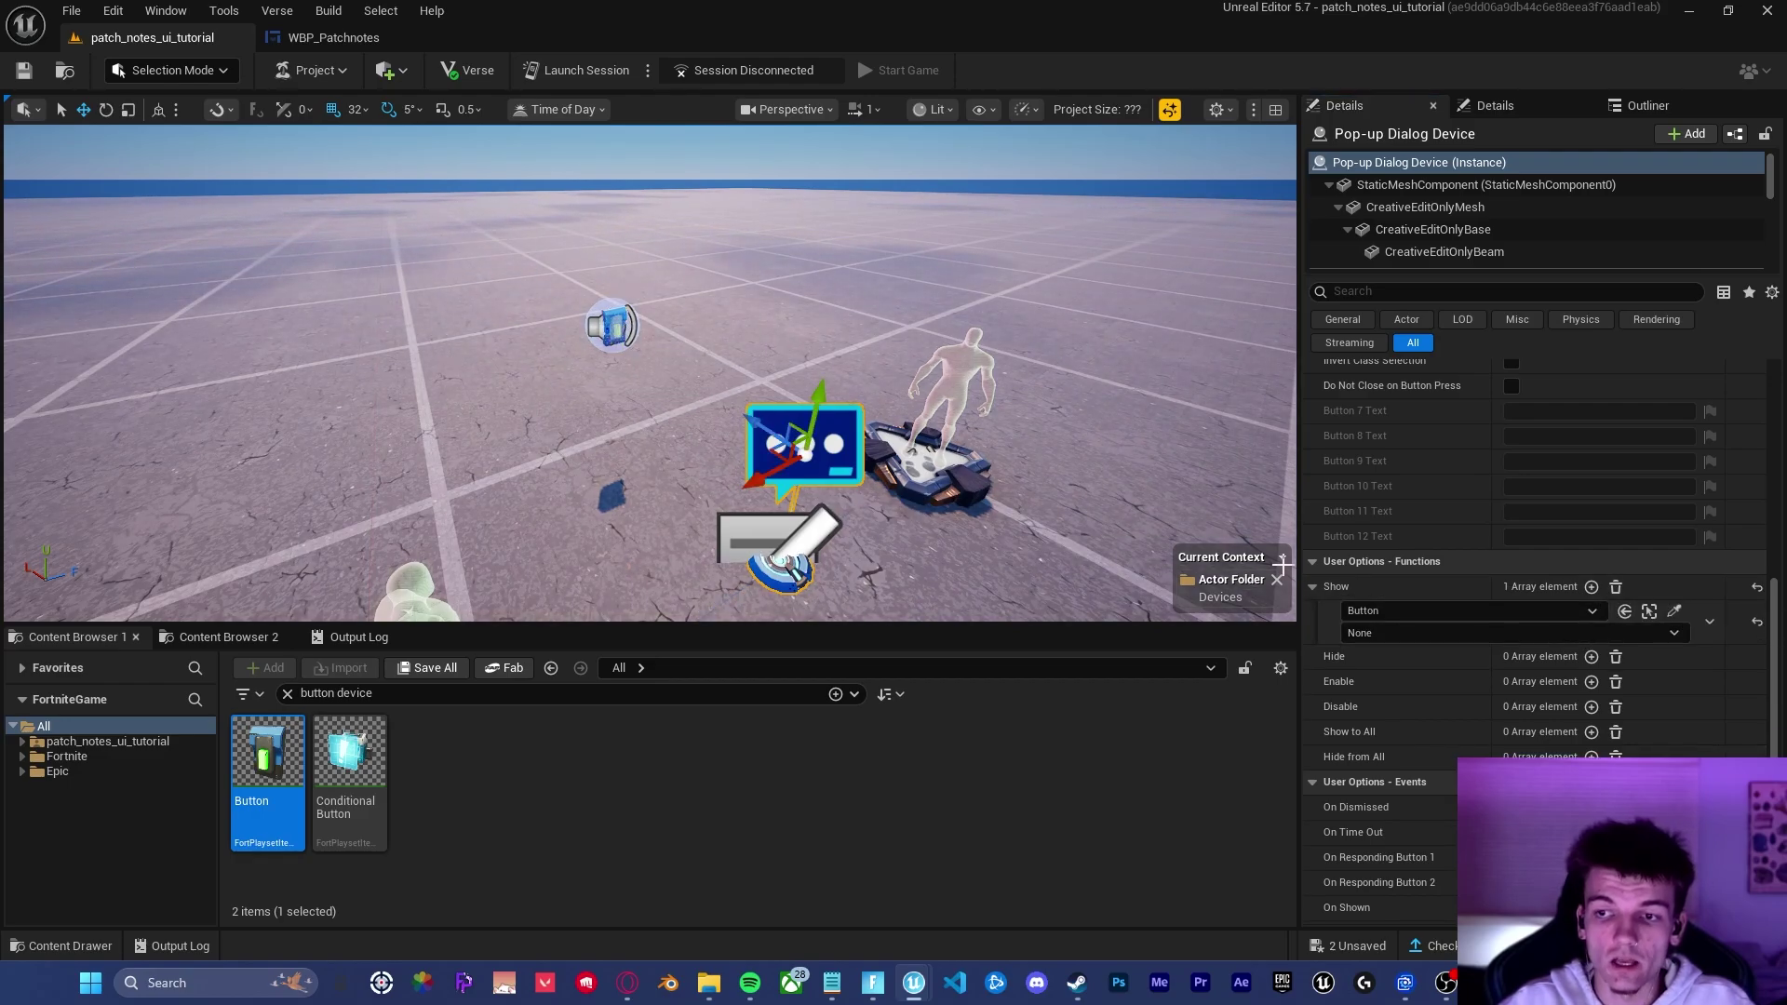
{"action": "left_click", "coordinate": [1396, 633]}
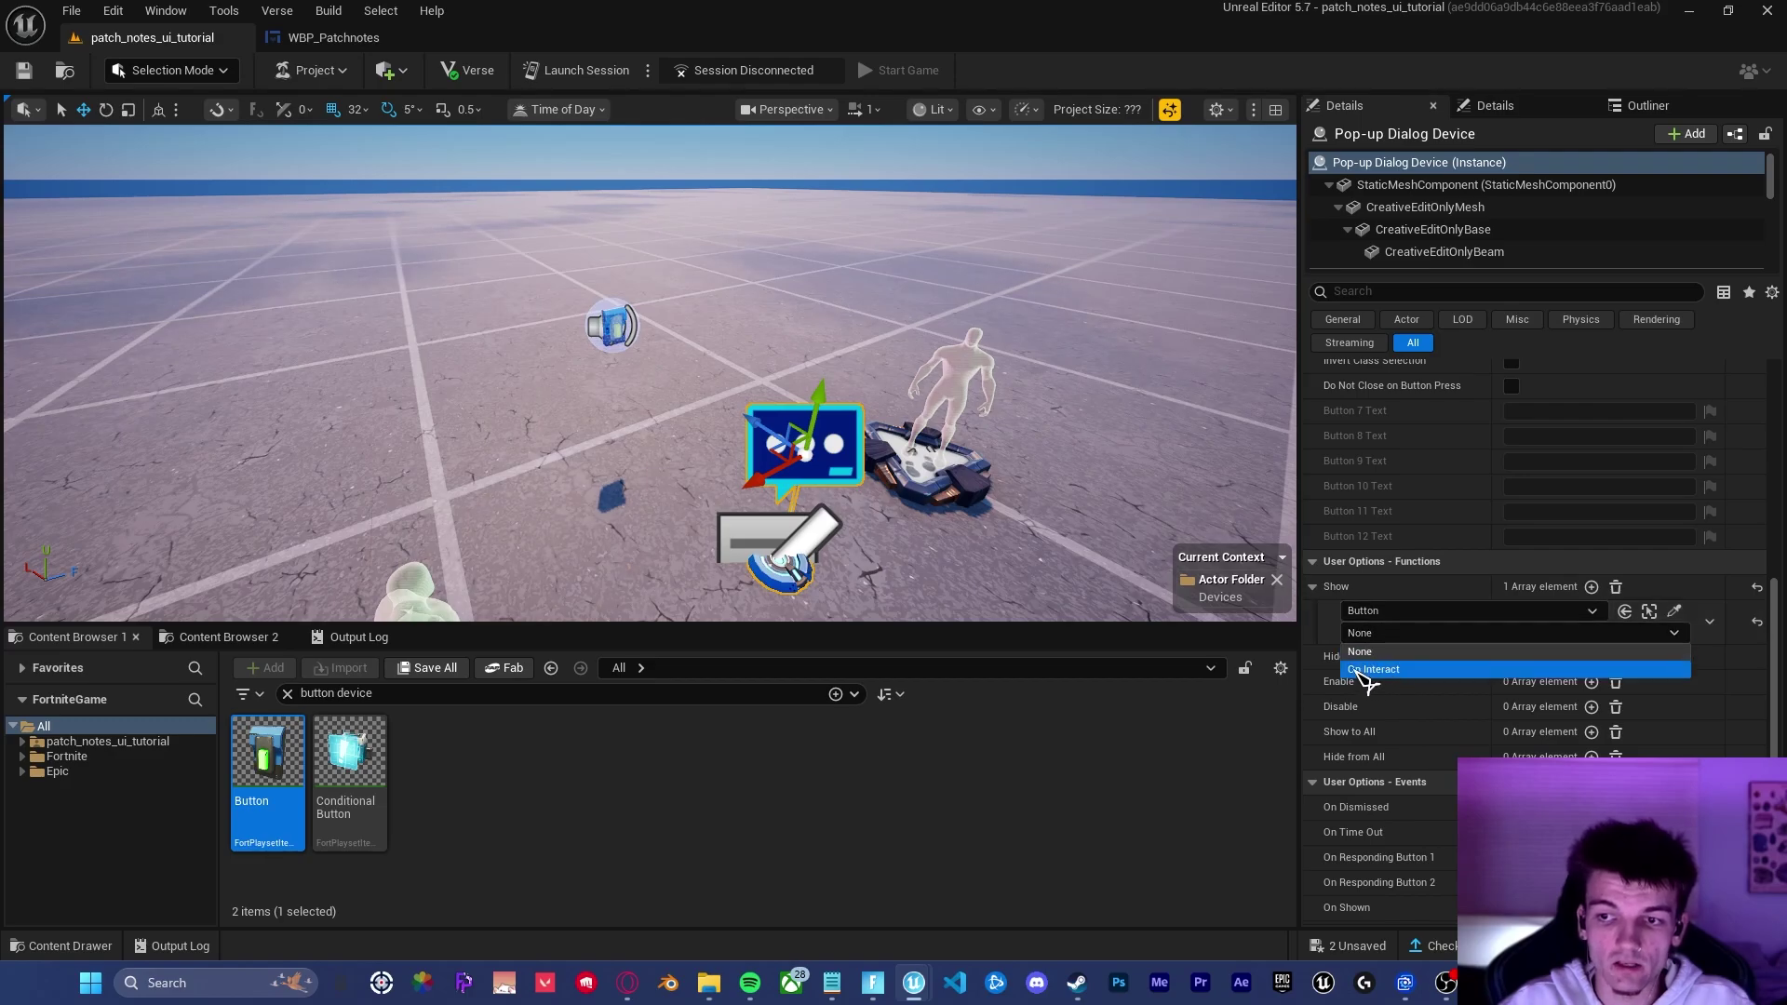
{"action": "left_click", "coordinate": [1376, 670]}
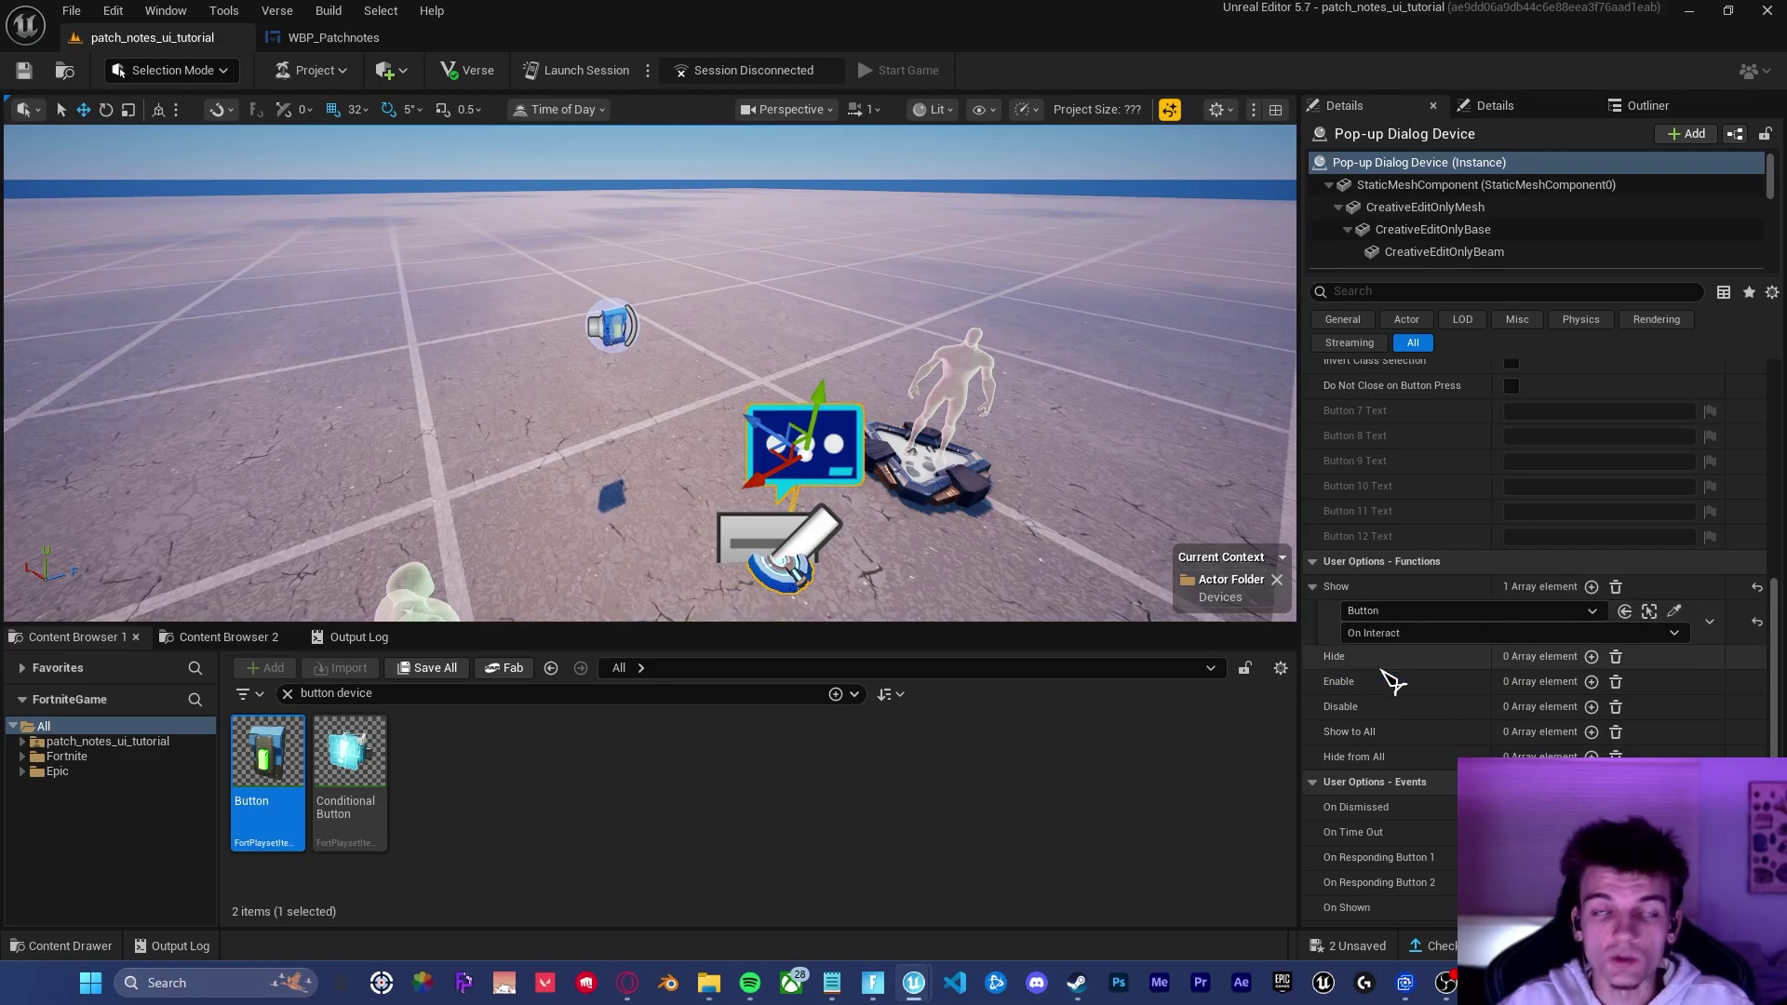
Step: Launch a session, walk to the button, open the UPDATE INFO pop-up and scroll through it
{"action": "left_click", "coordinate": [582, 73]}
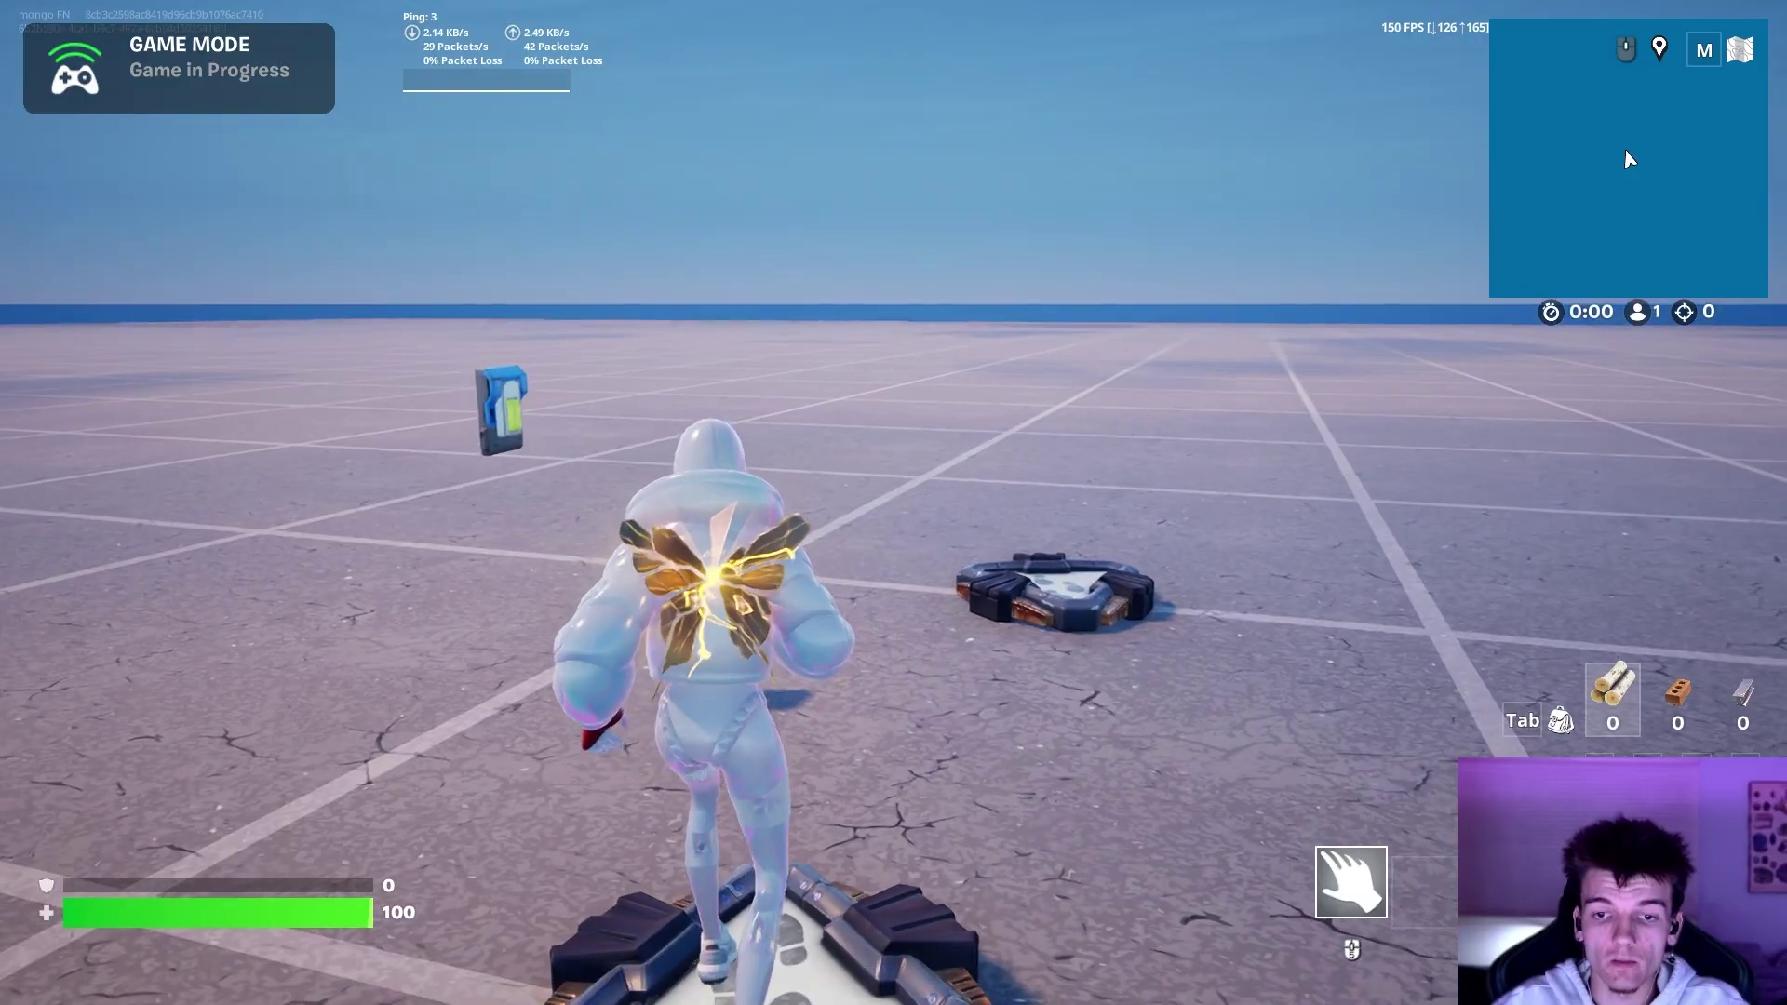
{"action": "key", "text": "w"}
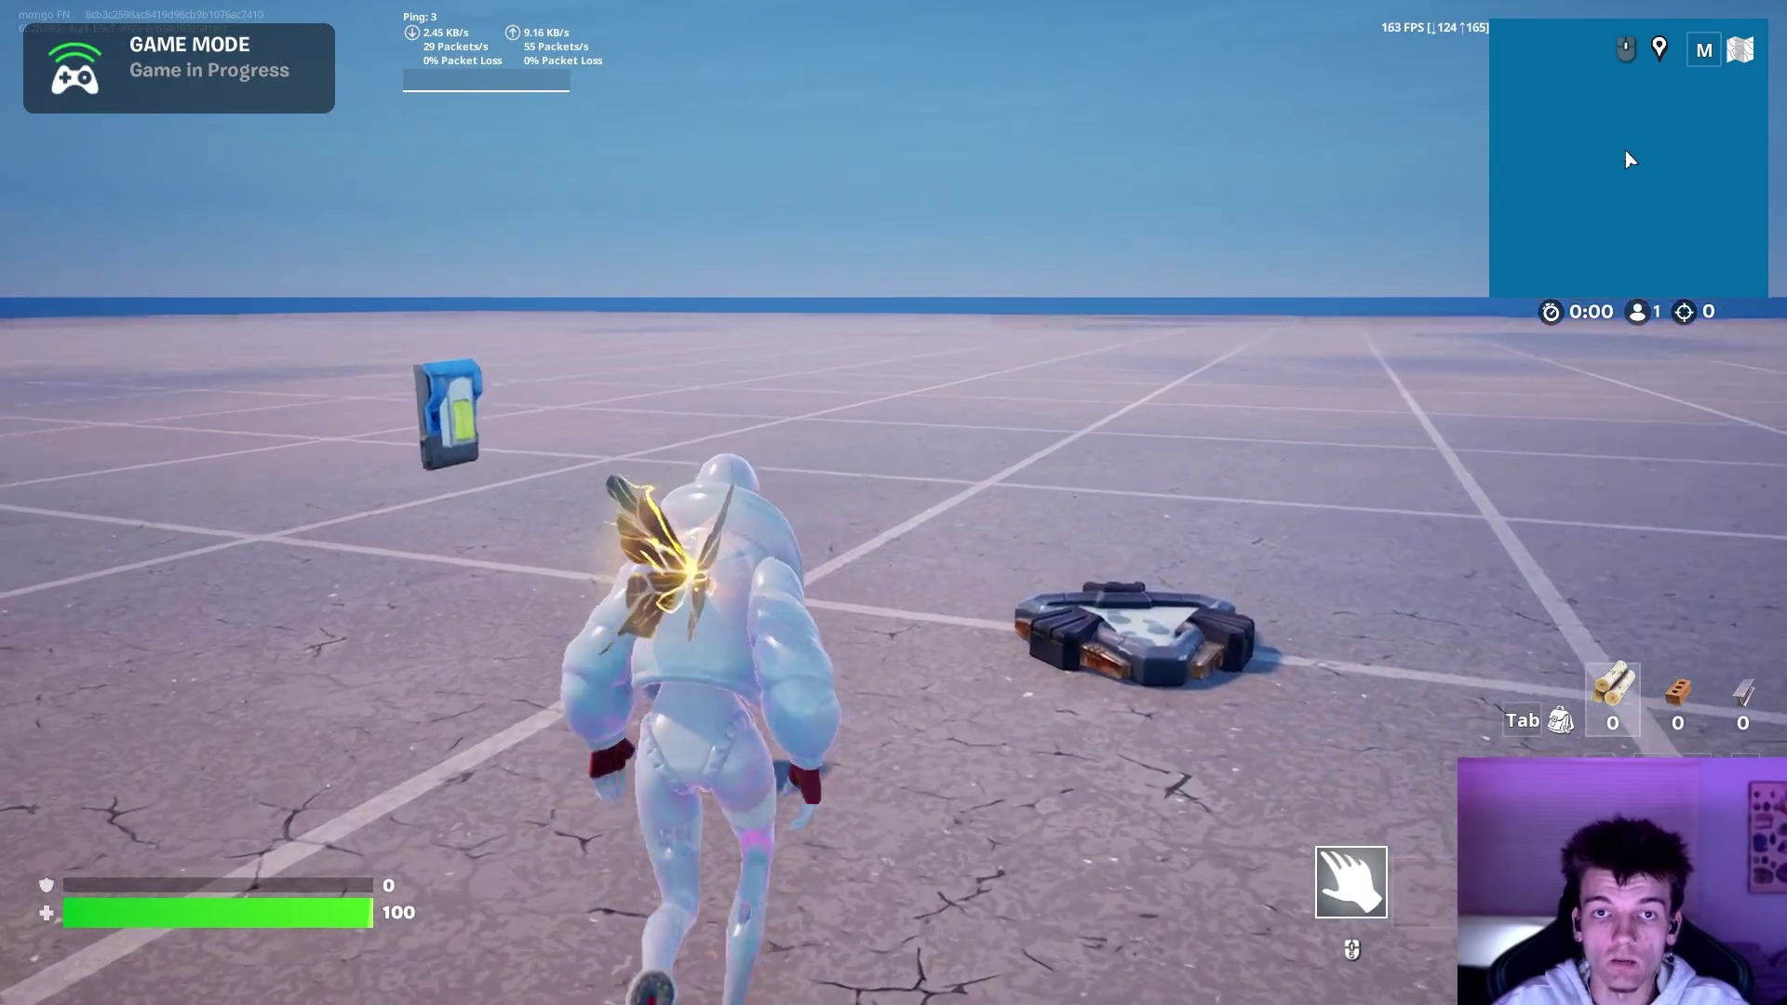
{"action": "key", "text": "e"}
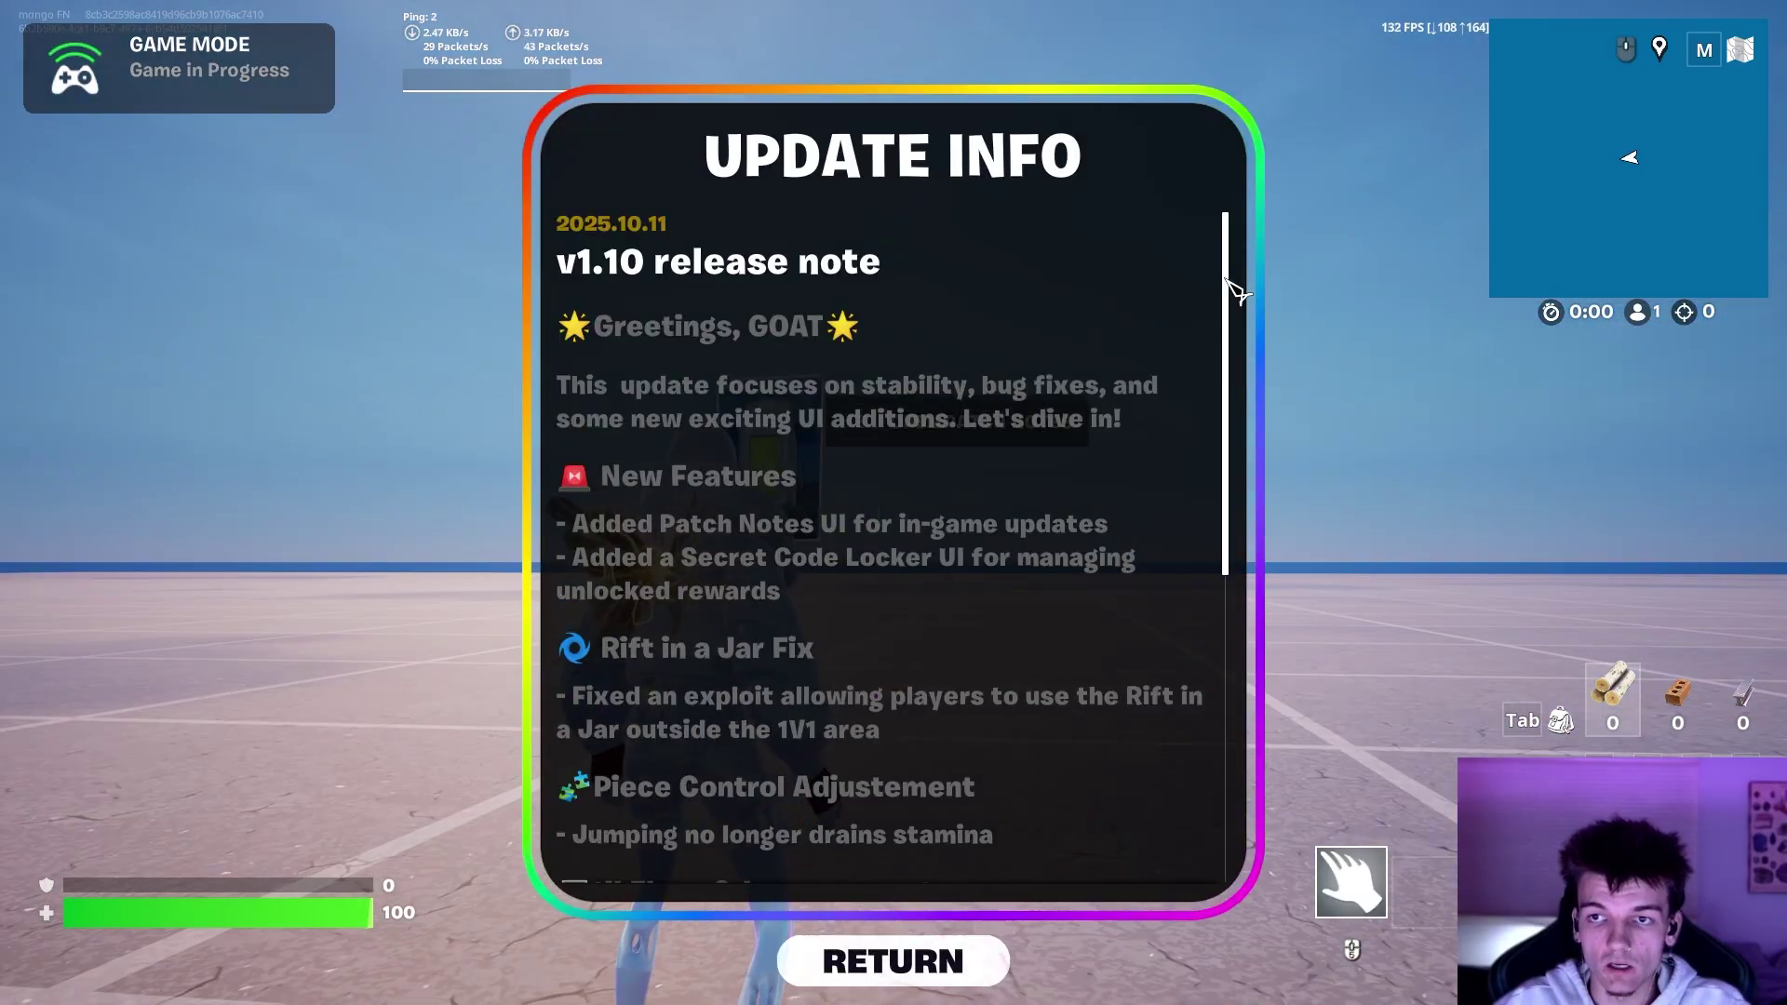
{"action": "left_click_drag", "start_coordinate": [1229, 287], "coordinate": [1259, 398]}
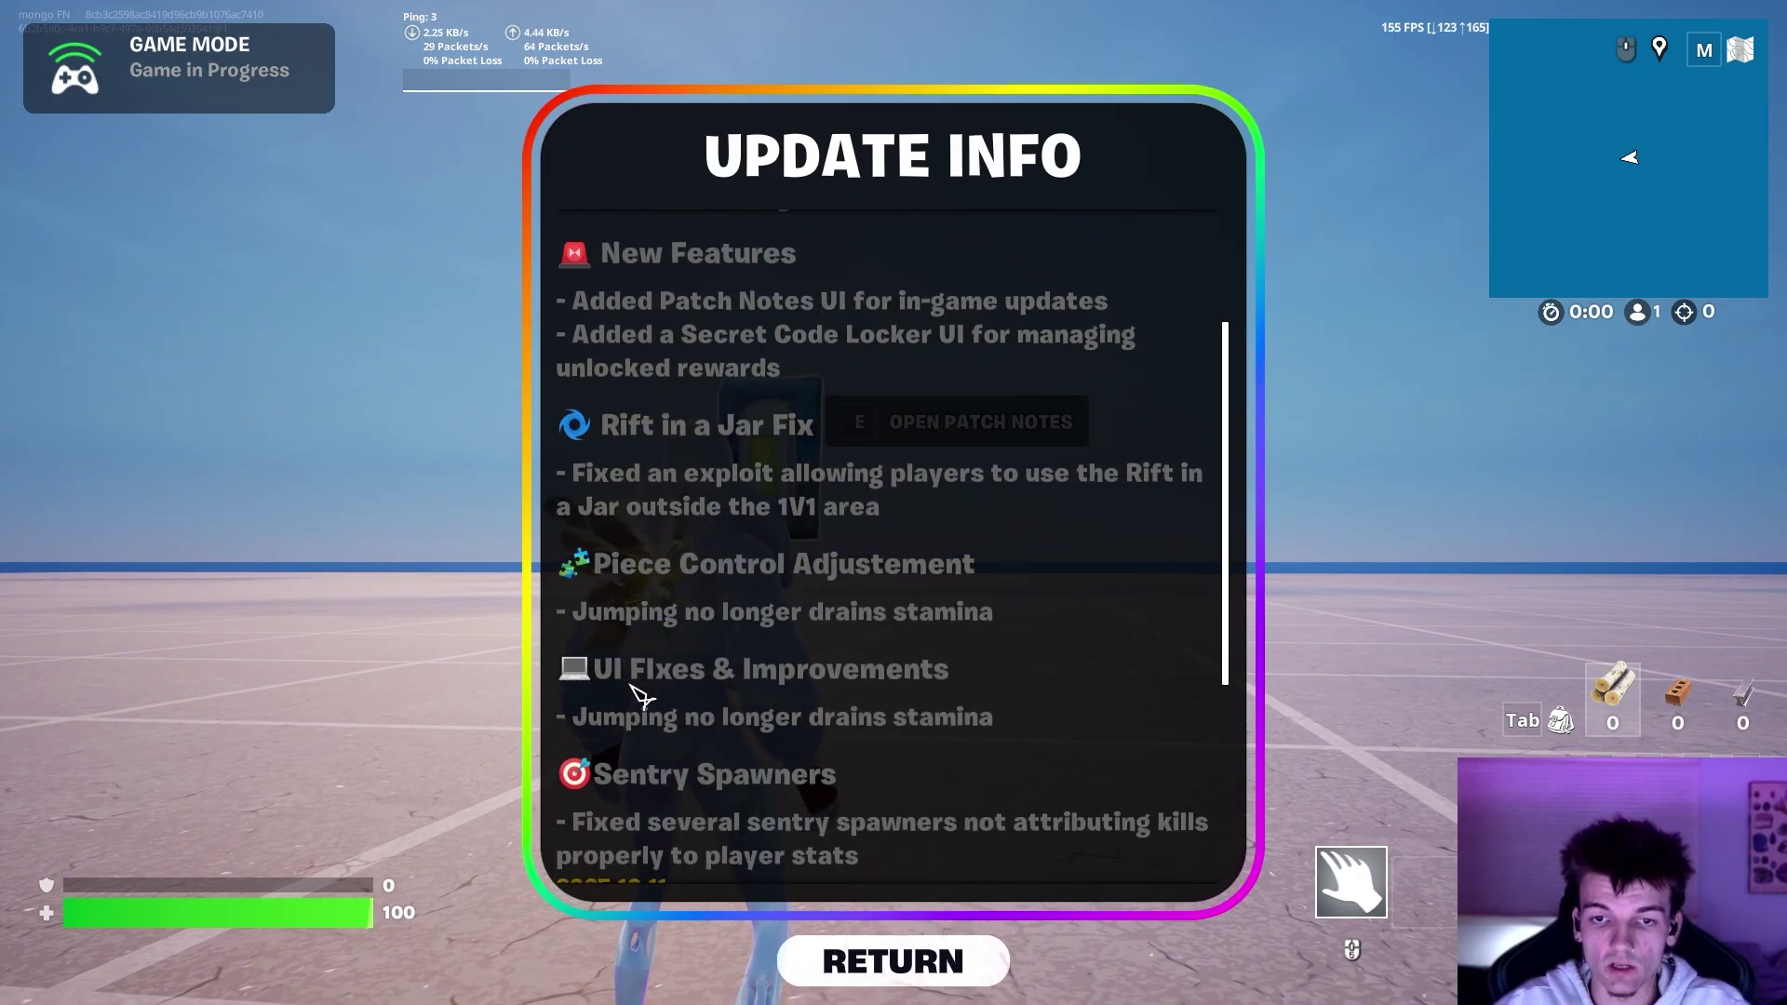
{"action": "scroll", "coordinate": [939, 624], "scroll_direction": "down", "scroll_amount": 2}
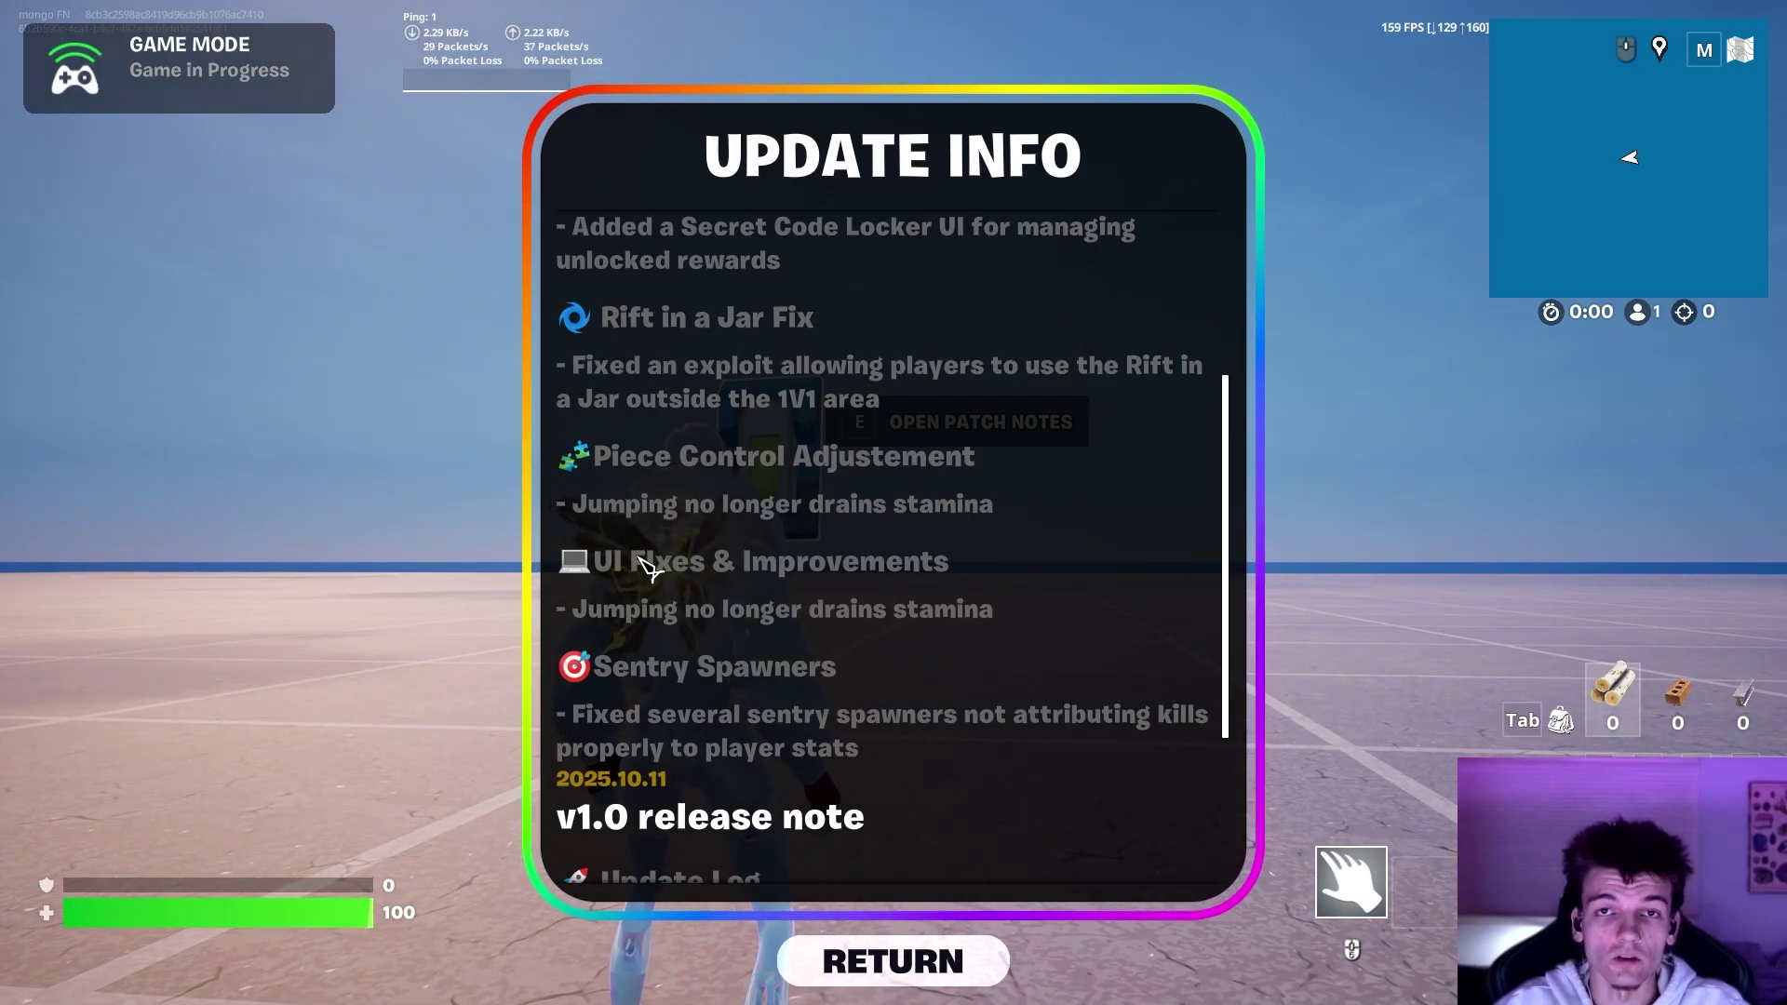
{"action": "left_click_drag", "start_coordinate": [1224, 517], "coordinate": [1222, 353]}
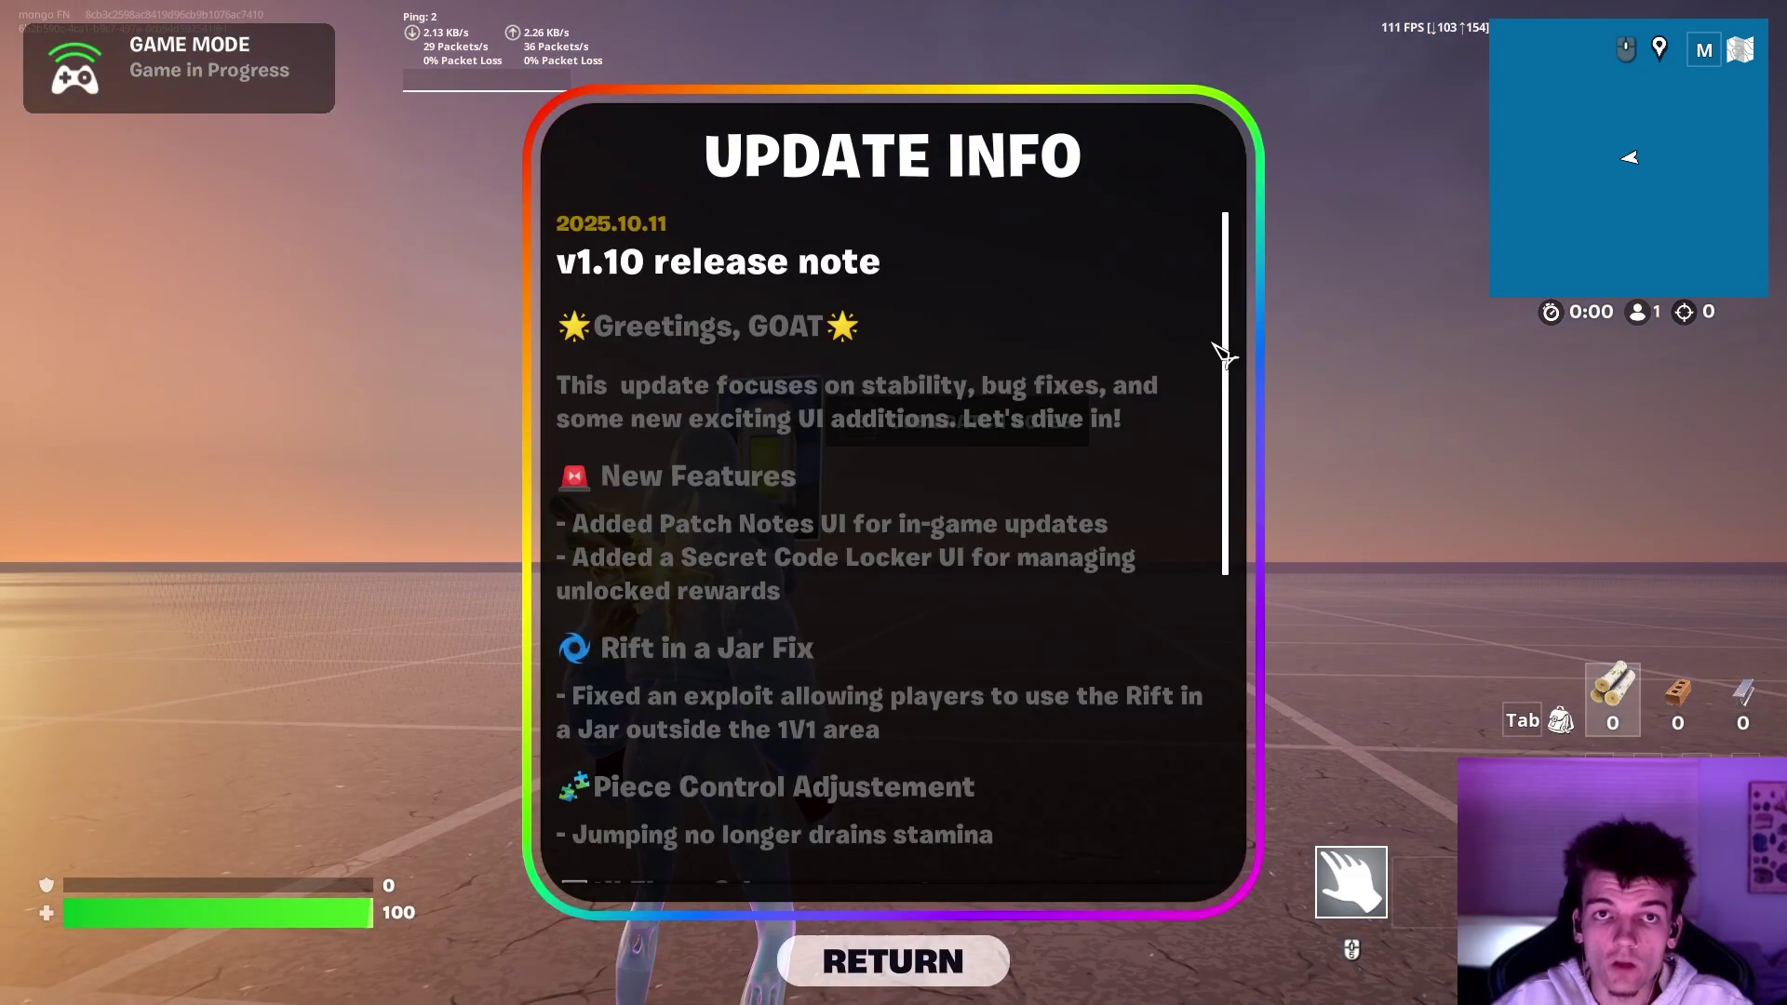